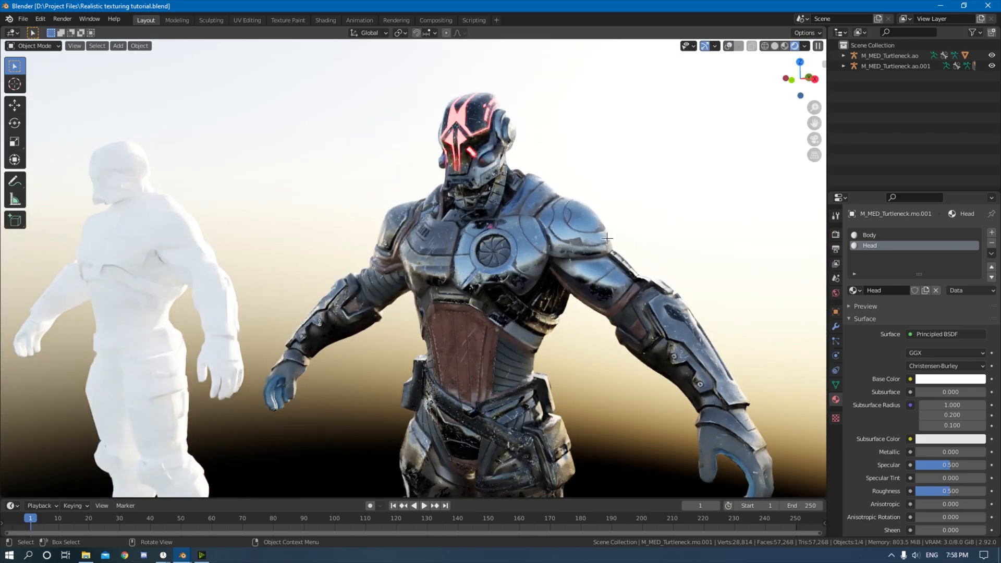
# Step: Examine the untextured and textured character models and the folder of M_MED_Turtleneck texture files
pyautogui.moveTo(614, 237); pyautogui.dragTo(483, 239, button='middle')
pyautogui.scroll(-2, 543, 260)
pyautogui.scroll(1, 528, 276)
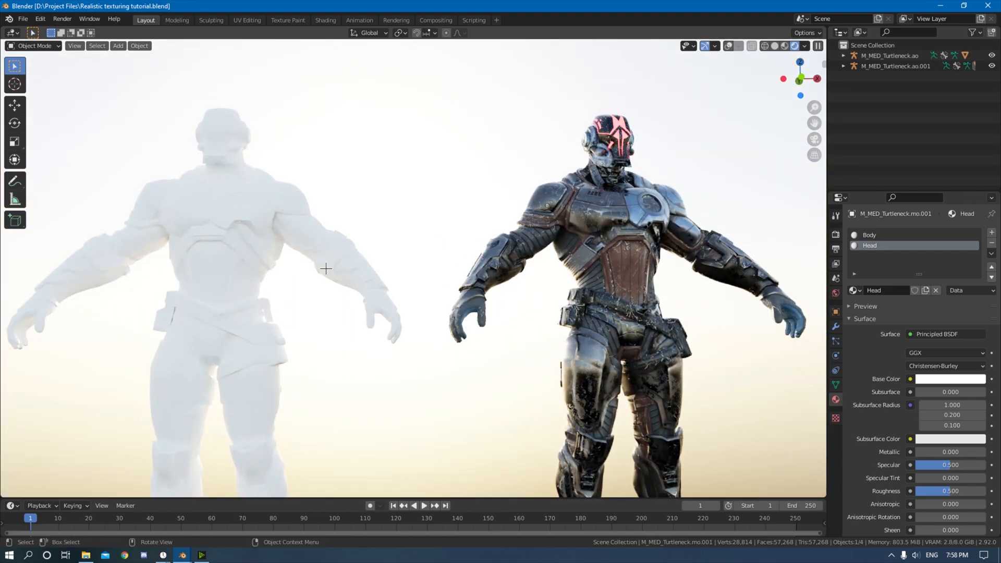
pyautogui.moveTo(177, 287); pyautogui.dragTo(440, 306, button='middle')
pyautogui.scroll(3, 421, 302)
pyautogui.moveTo(568, 217); pyautogui.dragTo(527, 243, button='middle')
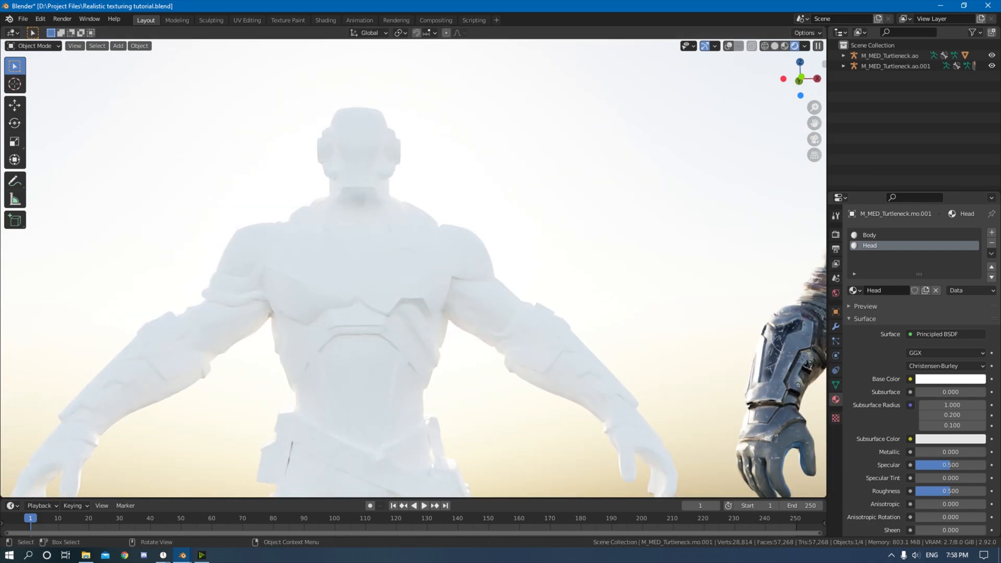
pyautogui.hotkey('alt', 'Tab')
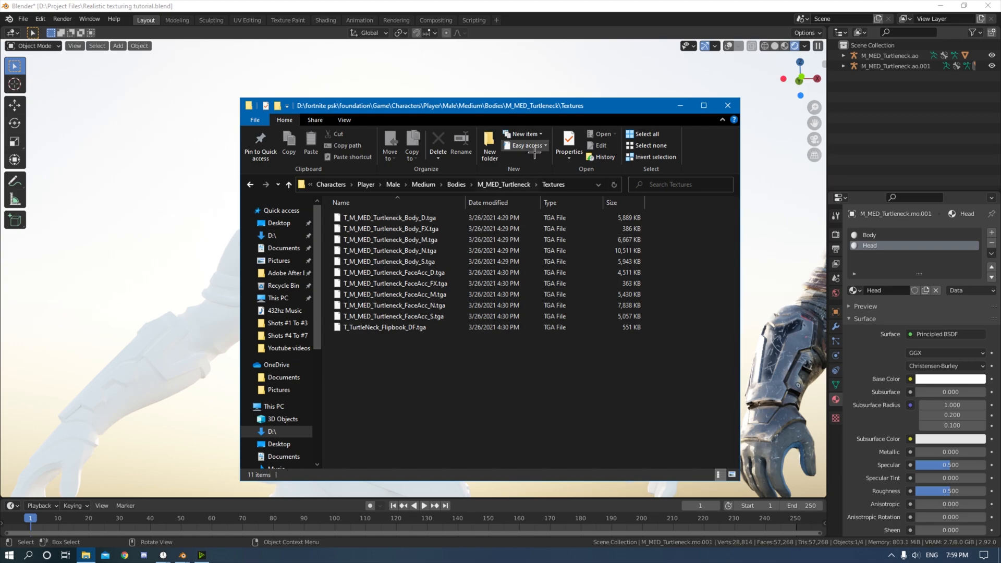
pyautogui.hotkey('alt', 'Tab')
pyautogui.moveTo(441, 234); pyautogui.dragTo(350, 32, button='middle')
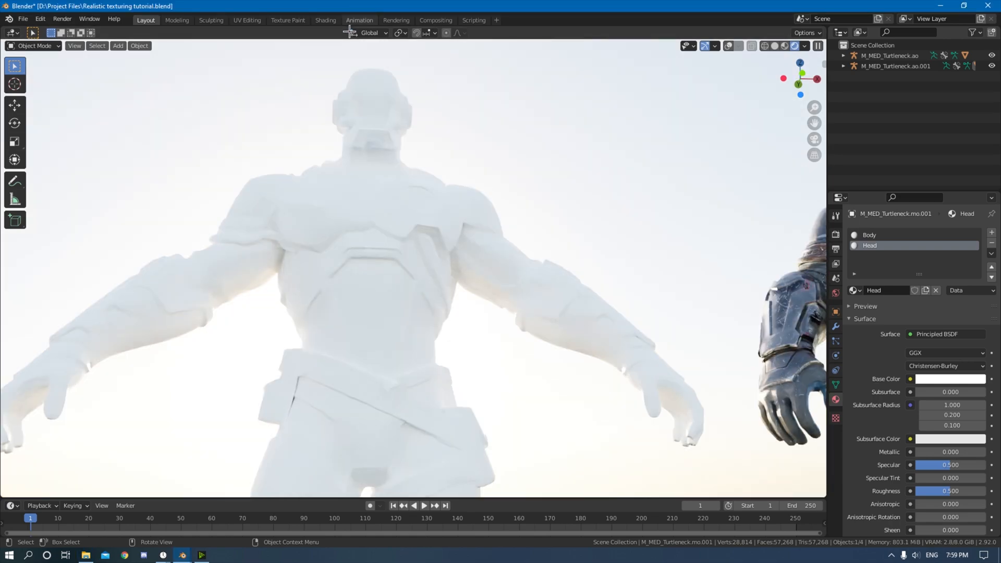
# Step: Switch to the Shading workspace, show object shader nodes and select the Body material slot
pyautogui.click(326, 20)
pyautogui.click(200, 324)
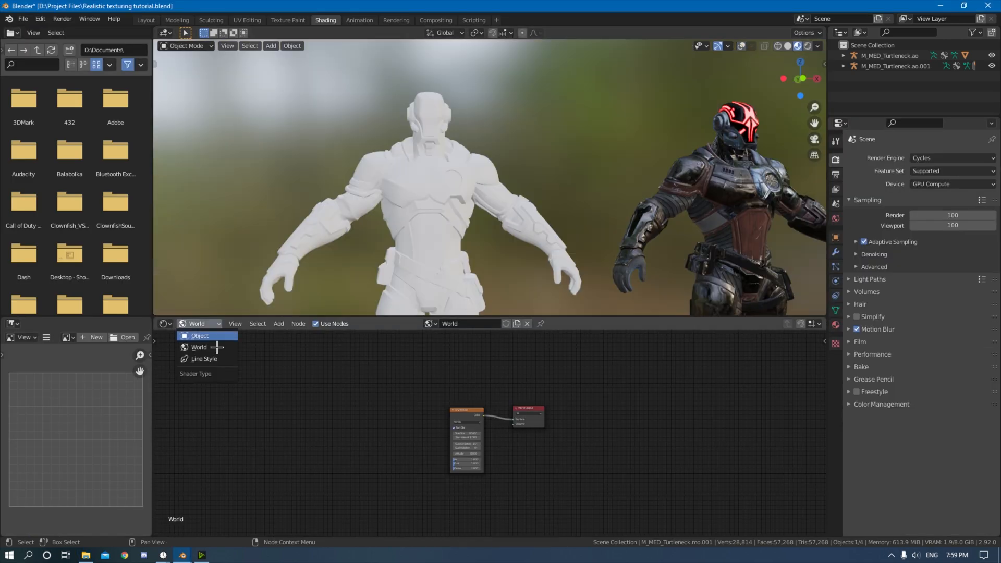
pyautogui.click(209, 337)
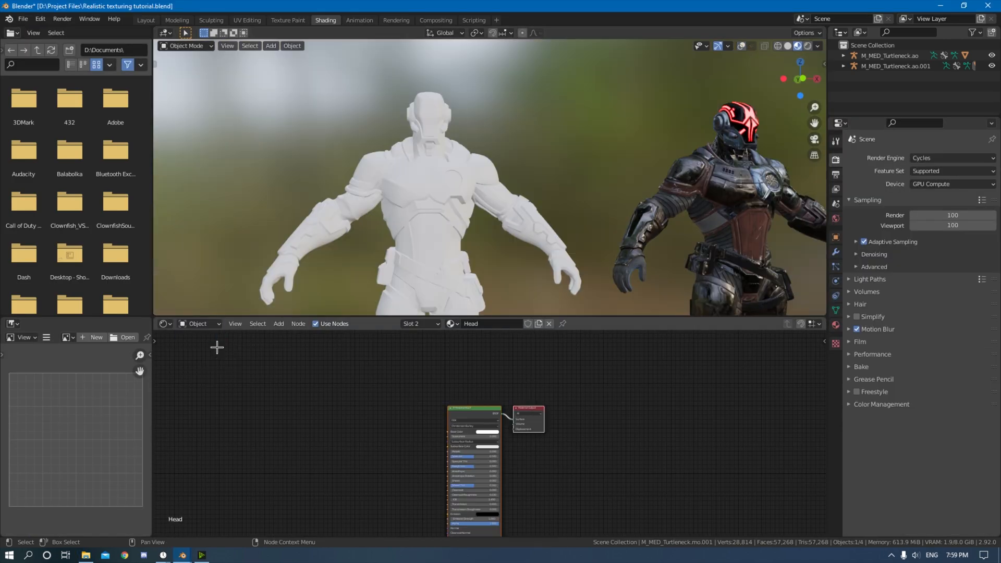
pyautogui.moveTo(474, 381); pyautogui.dragTo(465, 351, button='middle')
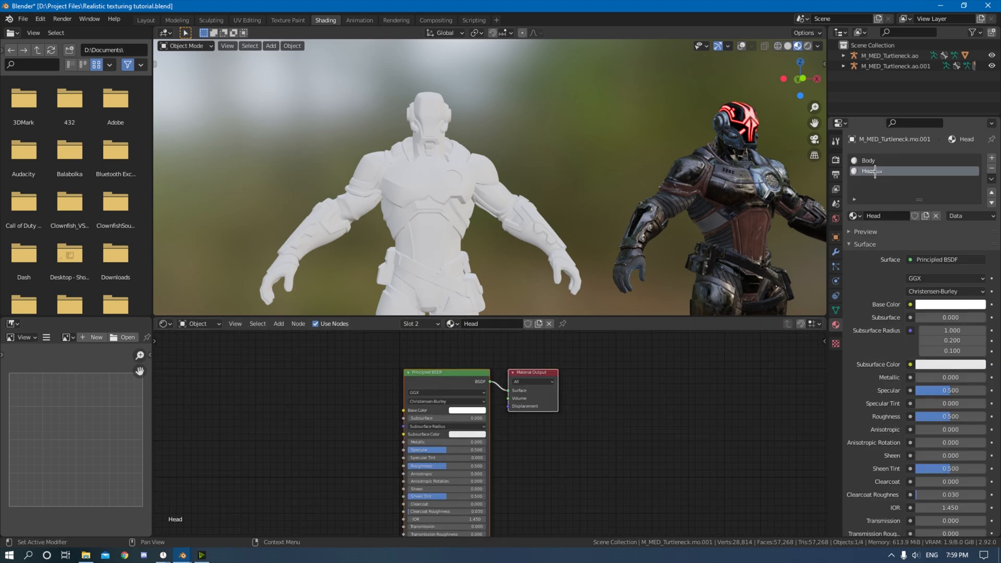
pyautogui.click(869, 161)
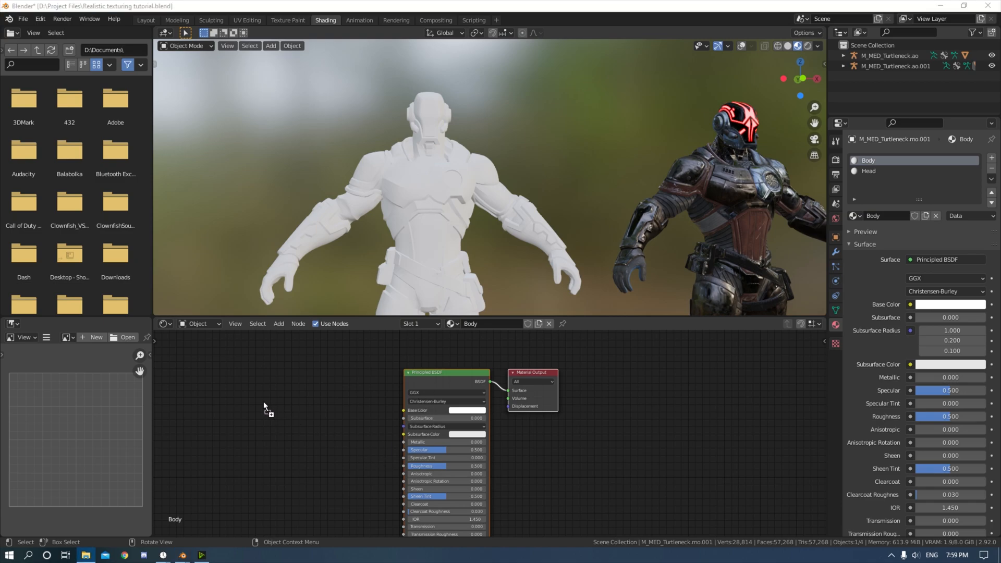
# Step: Bring T_M_MED_Turtleneck_Body_D.tga into the node editor from the textures folder and connect its Color to the Principled BSDF's Base Color
pyautogui.moveTo(264, 402); pyautogui.dragTo(266, 404)
pyautogui.scroll(3, 381, 412)
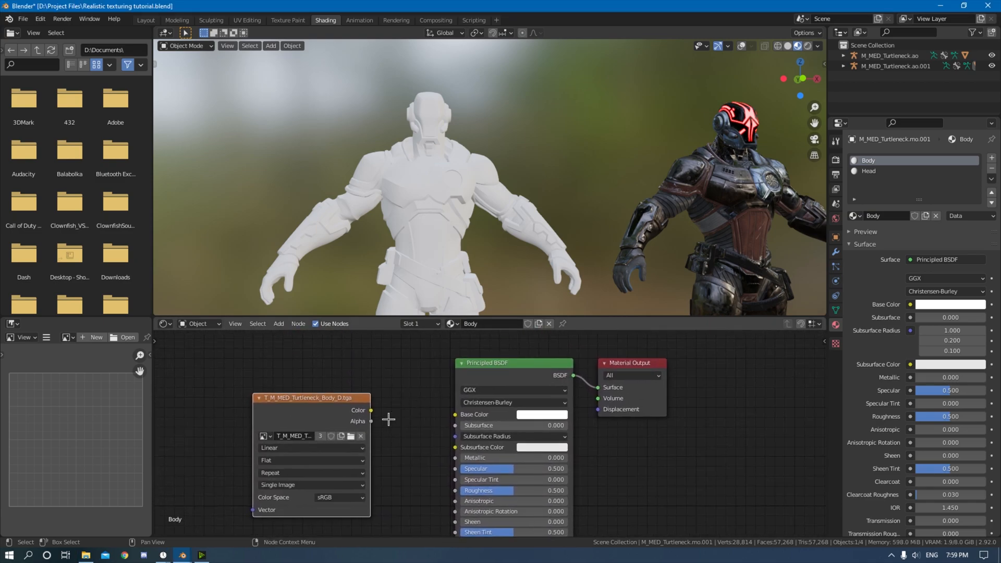
pyautogui.moveTo(371, 411); pyautogui.dragTo(408, 420)
pyautogui.moveTo(468, 422); pyautogui.dragTo(465, 418)
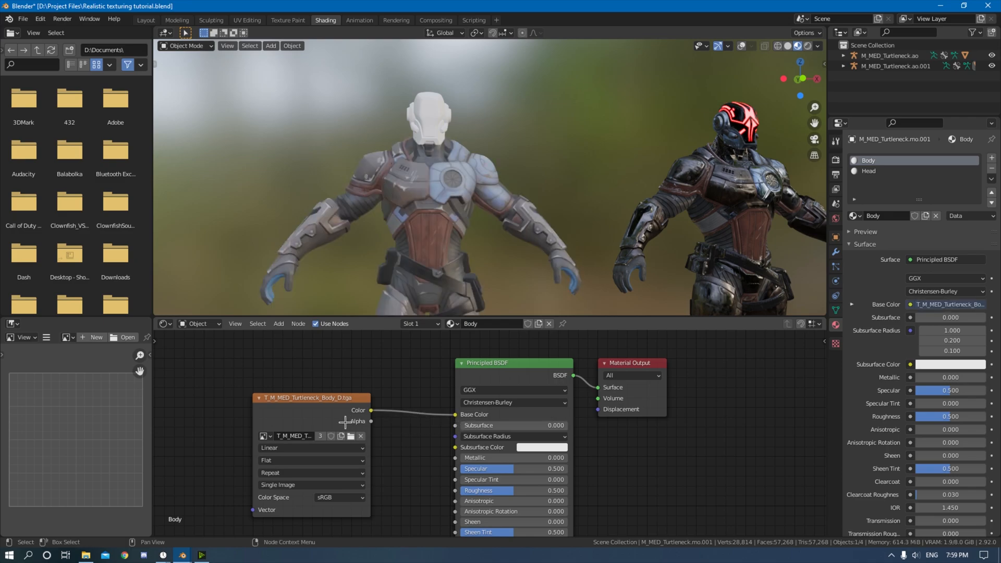
# Step: Collapse the Body_D texture node and place it beside the Base Color input
pyautogui.click(283, 399)
pyautogui.press('h')
pyautogui.moveTo(301, 398); pyautogui.dragTo(373, 414)
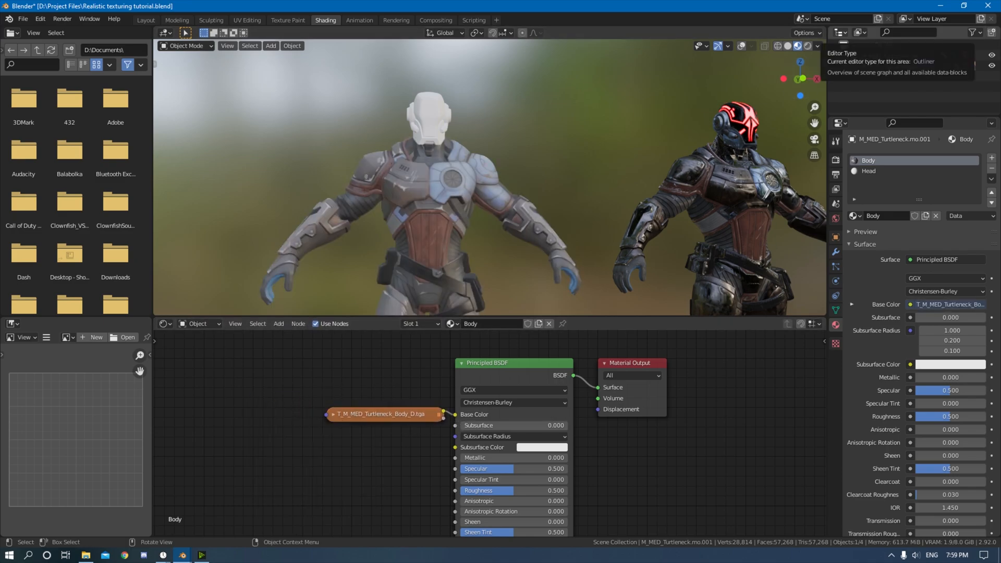
# Step: Bring T_M_MED_Turtleneck_Body_M.tga from the textures folder into the Body material and place it beside the Body_D node
pyautogui.hotkey('alt', 'Tab')
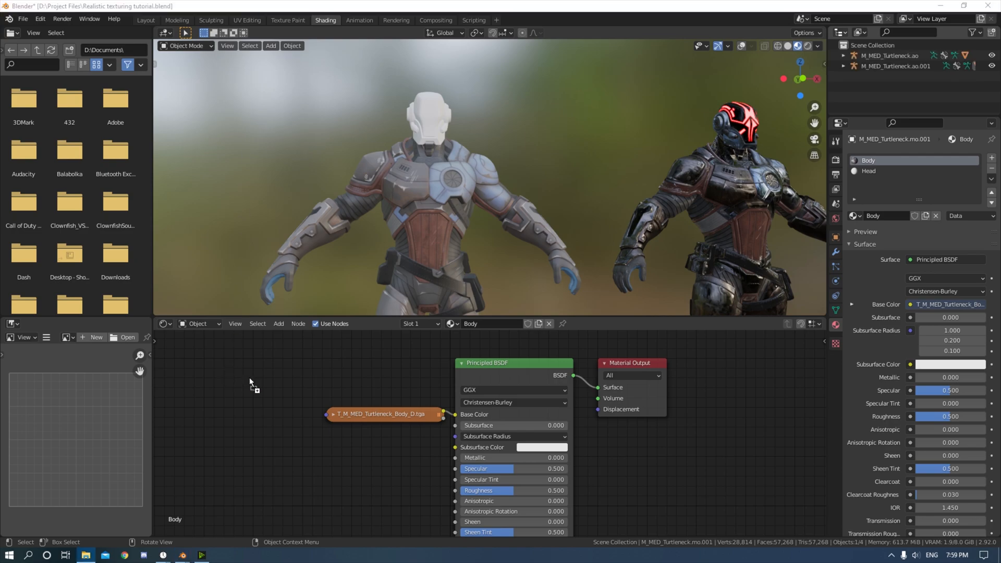
pyautogui.moveTo(250, 378); pyautogui.dragTo(237, 380)
pyautogui.moveTo(405, 391); pyautogui.dragTo(500, 373, button='middle')
pyautogui.moveTo(399, 375); pyautogui.dragTo(332, 398)
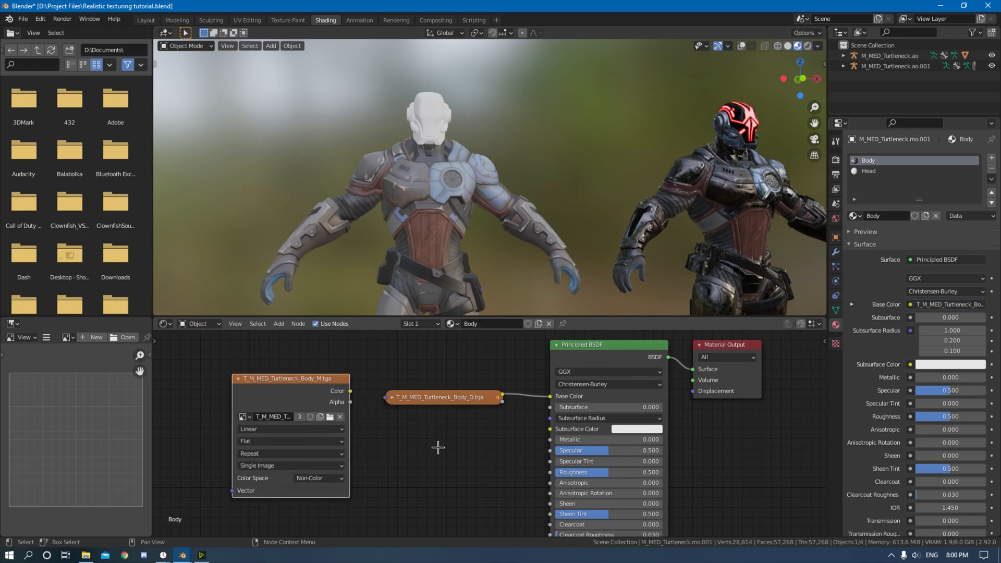
# Step: Insert a MixRGB node between the Body_D texture and Base Color and set its blending mode to Multiply
pyautogui.hotkey('shift', 'a')
pyautogui.click(421, 427)
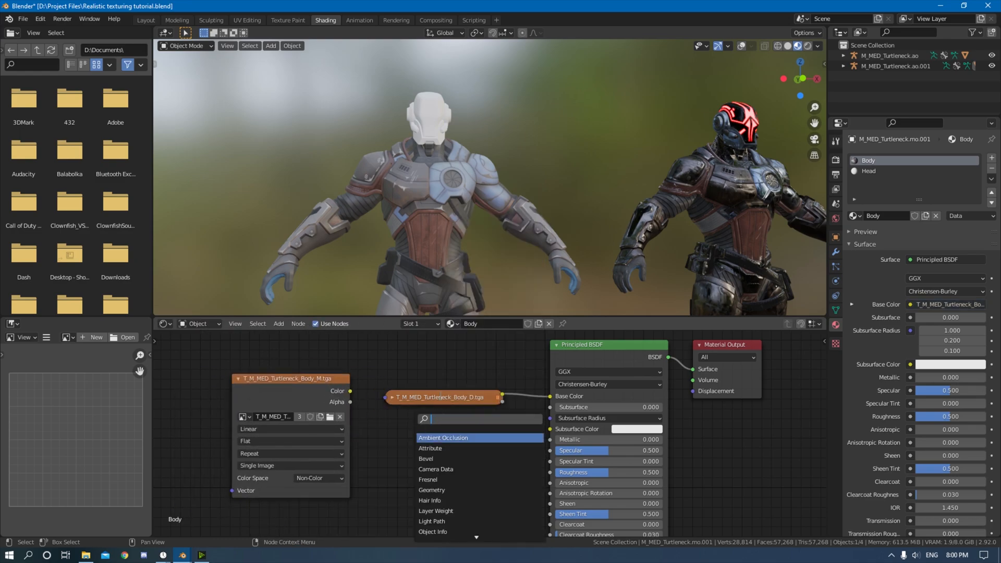
pyautogui.write('mix')
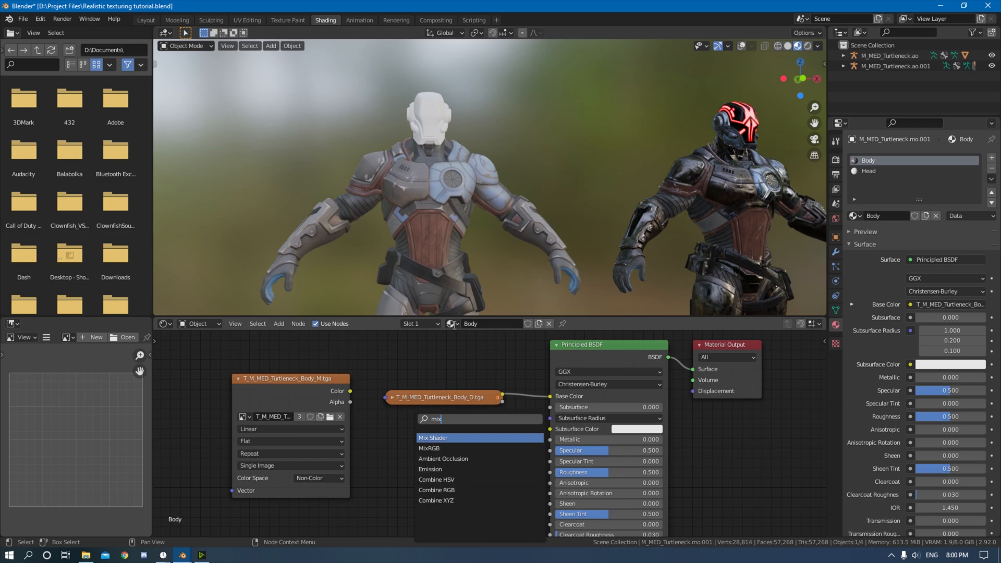
pyautogui.click(429, 448)
pyautogui.click(573, 412)
pyautogui.click(576, 402)
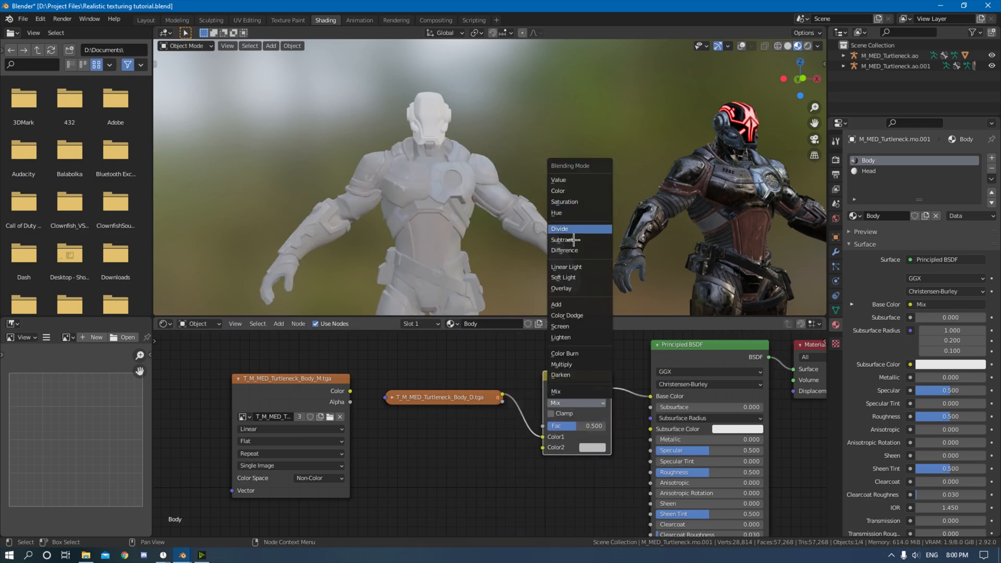
pyautogui.click(561, 364)
# Step: Move the Body_M texture below Body_D and connect its Color to the Multiply node's Color2
pyautogui.moveTo(305, 387); pyautogui.dragTo(418, 432)
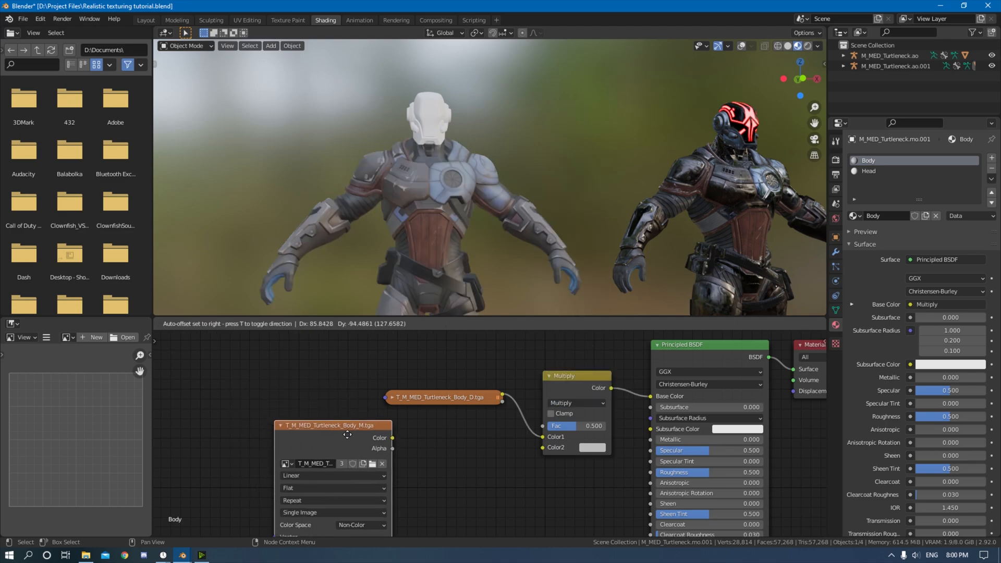
pyautogui.moveTo(600, 478); pyautogui.dragTo(561, 457, button='middle')
pyautogui.moveTo(424, 413); pyautogui.dragTo(513, 434)
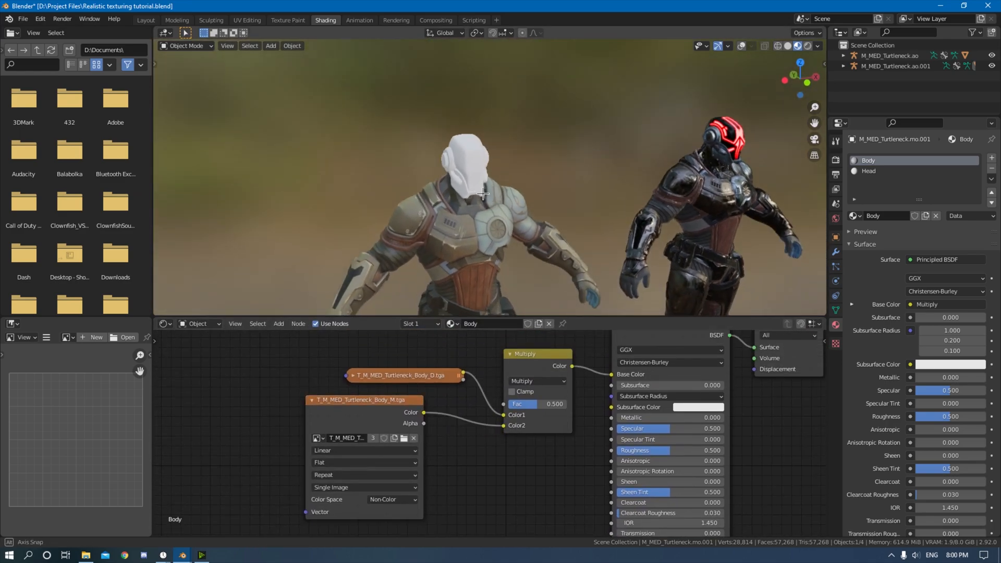
# Step: Insert a ColorRamp node on the link between the Body_M texture and the Multiply node's Color2
pyautogui.hotkey('shift', 'a')
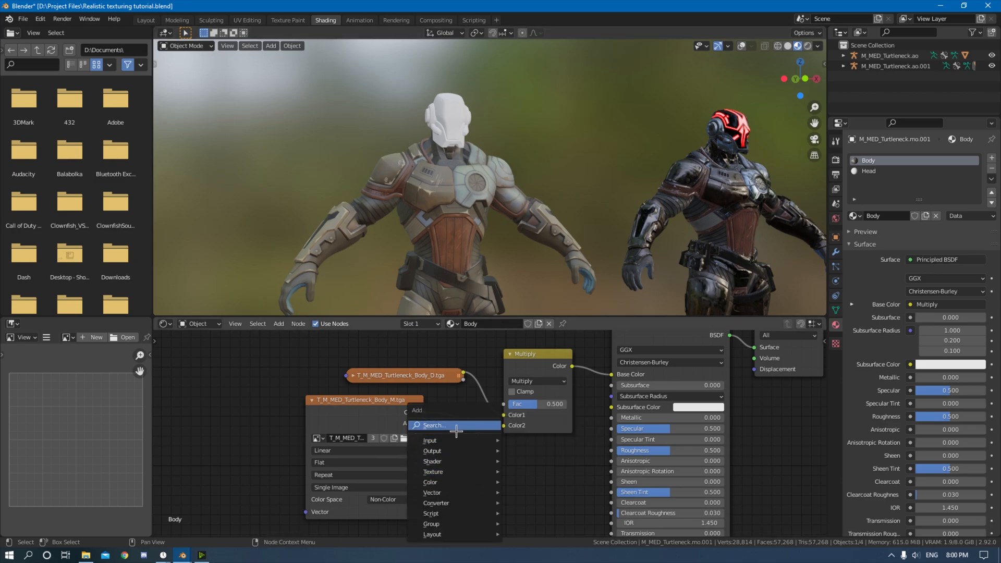
pyautogui.write('col')
pyautogui.click(462, 448)
pyautogui.click(462, 452)
pyautogui.moveTo(622, 453); pyautogui.dragTo(433, 456, button='middle')
# Step: Preview the ColorRamp output on the character's body, then reconnect the Principled BSDF to the Material Output's Surface
pyautogui.keyDown('ctrl'); pyautogui.keyDown('shift'); pyautogui.click(417, 452); pyautogui.keyUp('shift'); pyautogui.keyUp('ctrl')
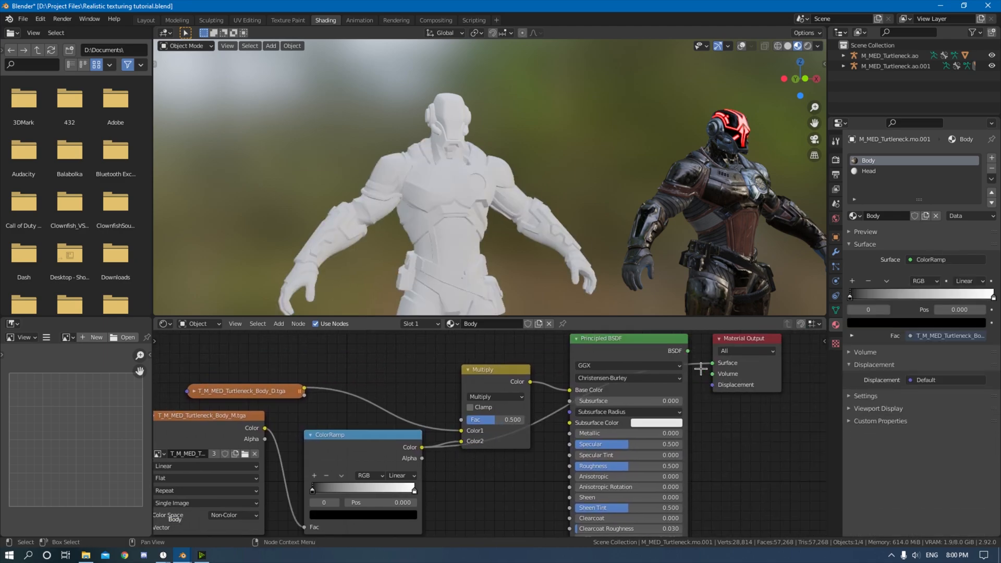
pyautogui.scroll(5, 515, 223)
pyautogui.moveTo(516, 223); pyautogui.dragTo(556, 310, button='middle')
pyautogui.scroll(-5, 501, 208)
pyautogui.keyDown('shift'); pyautogui.moveTo(500, 190); pyautogui.dragTo(540, 261, button='middle'); pyautogui.keyUp('shift')
pyautogui.scroll(5, 501, 109)
pyautogui.keyDown('shift'); pyautogui.moveTo(542, 52); pyautogui.dragTo(554, 226, button='middle'); pyautogui.keyUp('shift')
pyautogui.scroll(-10, 554, 226)
pyautogui.moveTo(527, 193); pyautogui.dragTo(537, 240, button='middle')
pyautogui.scroll(4, 555, 236)
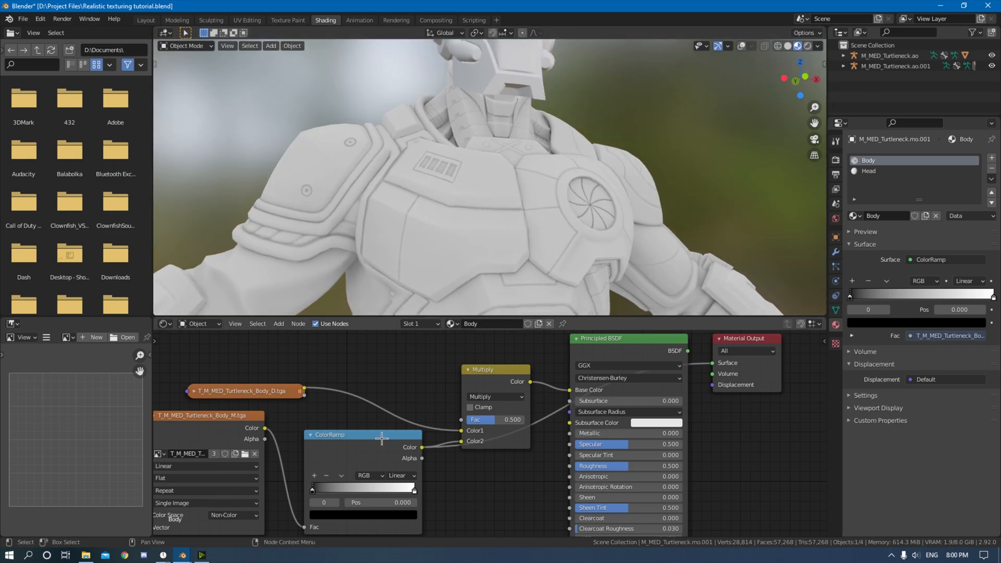
pyautogui.moveTo(314, 492)
pyautogui.mouseDown()
pyautogui.moveTo(411, 502)
pyautogui.moveTo(324, 504)
pyautogui.mouseUp()
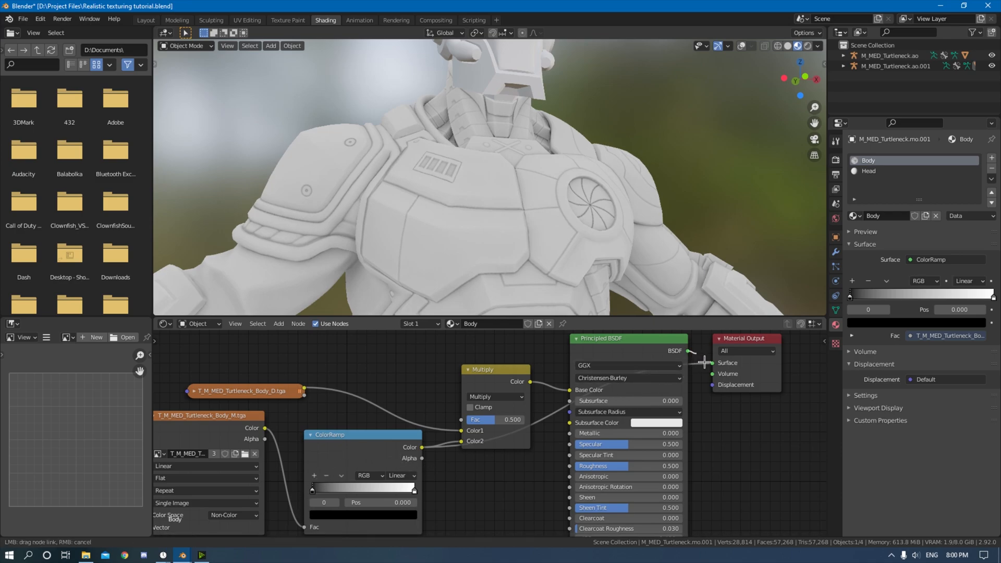
pyautogui.moveTo(725, 374); pyautogui.dragTo(498, 453)
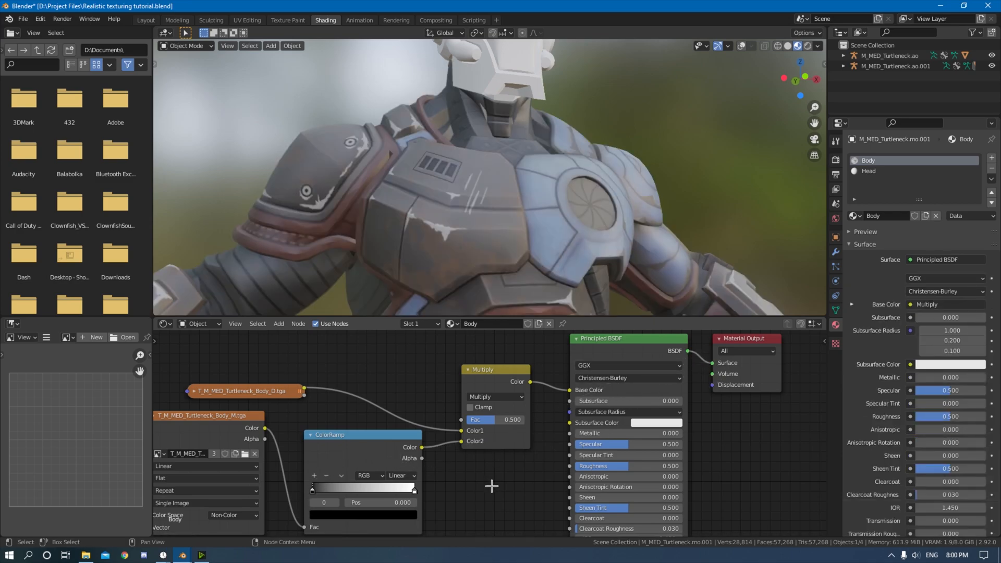
# Step: Collapse the Multiply, ColorRamp and Body_M nodes and group them with Body_D beside the Base Color input
pyautogui.moveTo(492, 486); pyautogui.dragTo(531, 434, button='middle')
pyautogui.click(352, 388)
pyautogui.moveTo(195, 369); pyautogui.dragTo(189, 362)
pyautogui.moveTo(398, 415); pyautogui.dragTo(322, 520, button='middle')
pyautogui.click(434, 427)
pyautogui.moveTo(448, 429); pyautogui.dragTo(475, 454)
pyautogui.moveTo(345, 497); pyautogui.dragTo(471, 470)
pyautogui.moveTo(209, 466); pyautogui.dragTo(432, 446)
pyautogui.moveTo(237, 457); pyautogui.dragTo(453, 440)
pyautogui.moveTo(453, 440); pyautogui.dragTo(428, 405, button='middle')
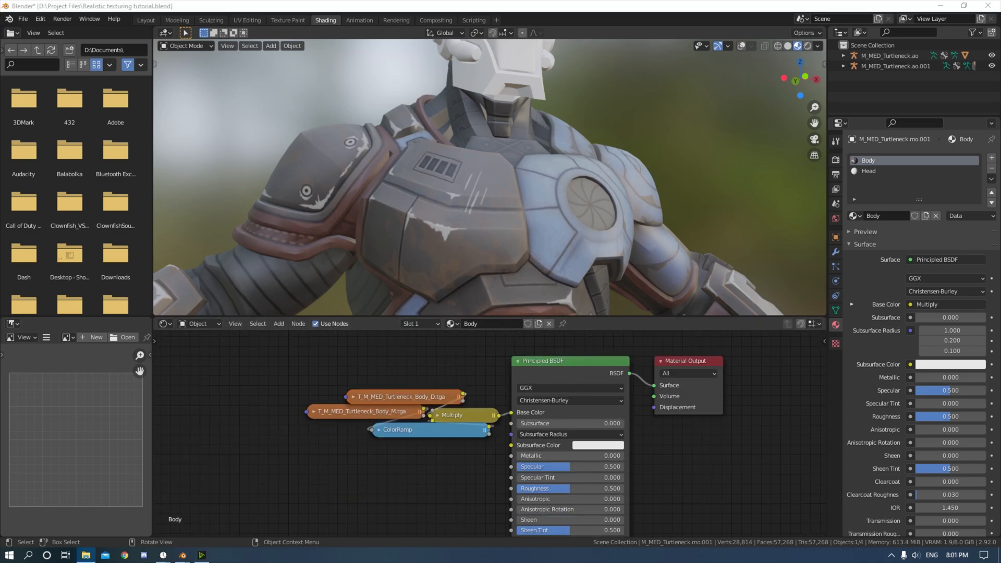
# Step: Bring in T_M_MED_Turtleneck_Body_N.tga as a Non-Color texture near the Normal input and switch the viewport to Rendered shading
pyautogui.moveTo(328, 420); pyautogui.dragTo(299, 485)
pyautogui.moveTo(435, 437); pyautogui.dragTo(453, 221, button='middle')
pyautogui.moveTo(437, 368); pyautogui.dragTo(431, 451, button='middle')
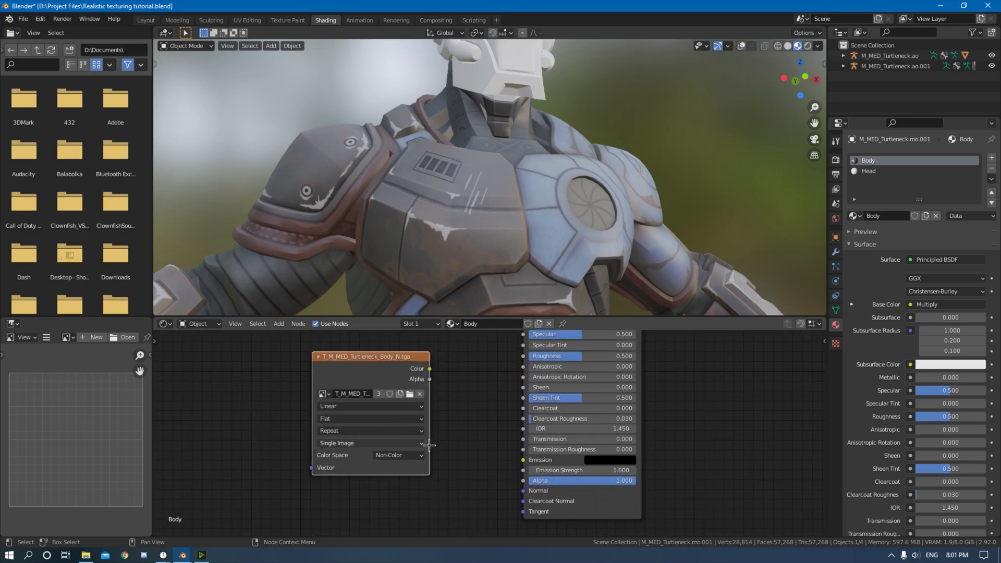
pyautogui.moveTo(391, 374); pyautogui.dragTo(393, 439)
pyautogui.moveTo(498, 455); pyautogui.dragTo(539, 413, button='middle')
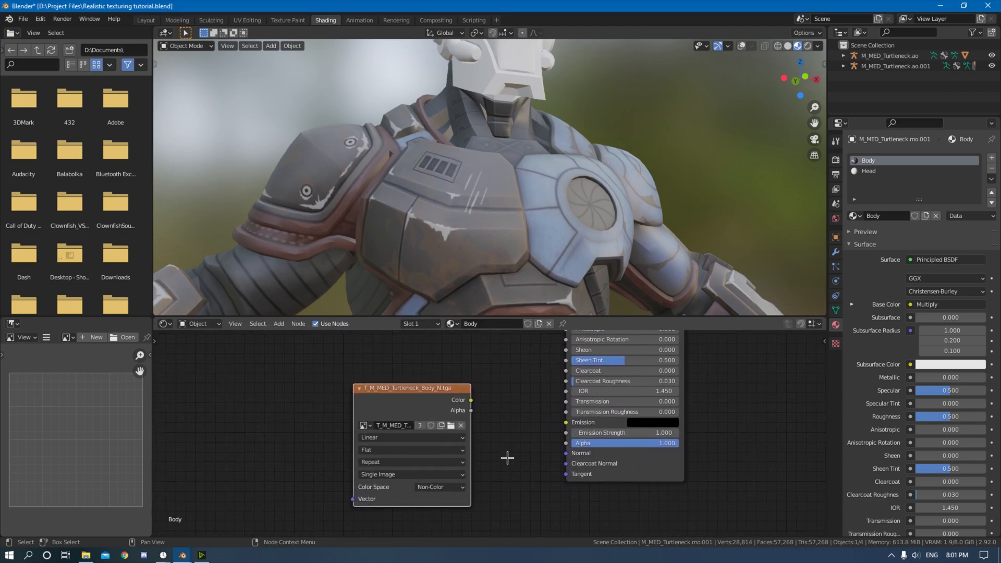
pyautogui.click(440, 487)
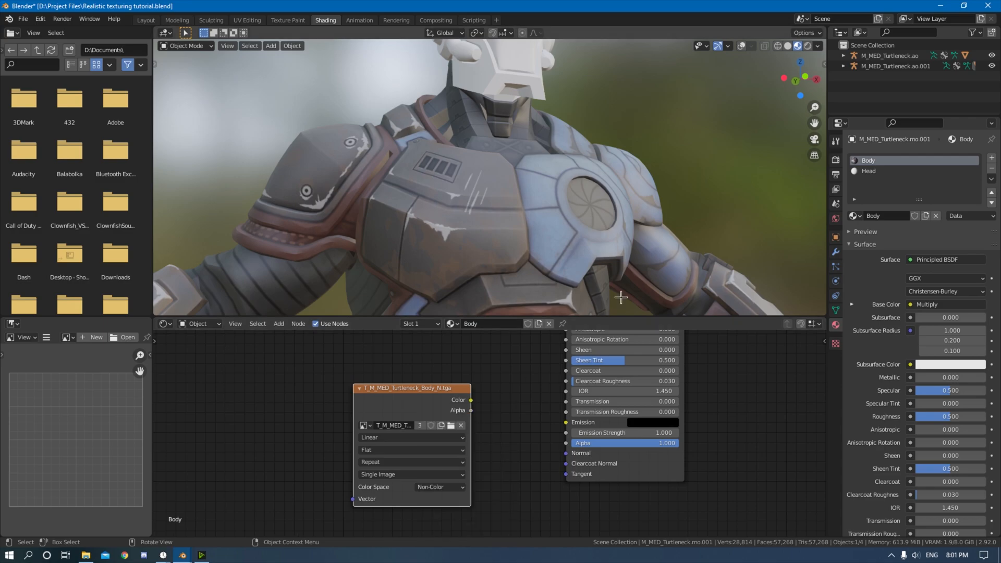
pyautogui.click(807, 46)
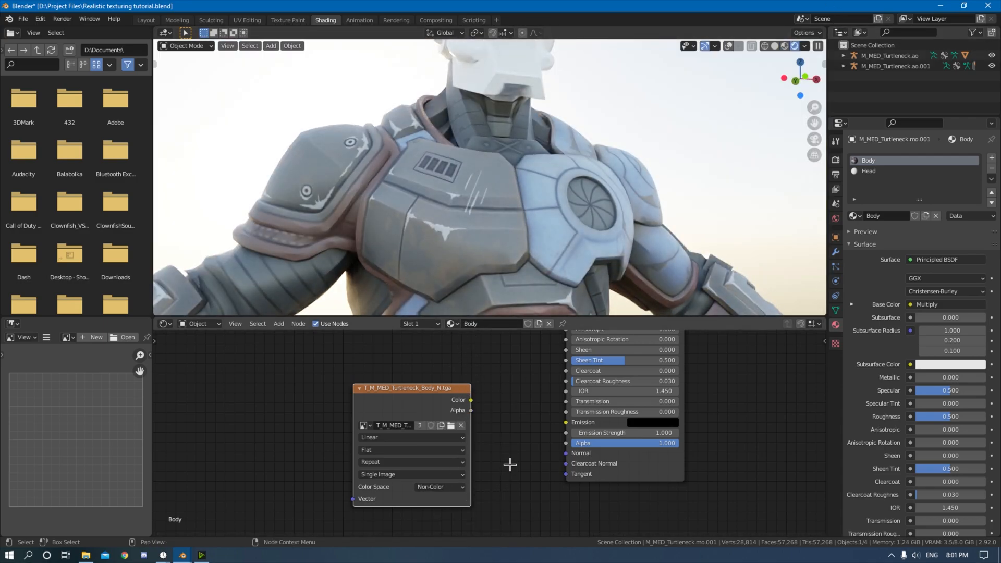
# Step: Add a Normal Map node connected to the Principled BSDF's Normal input, moving the Body_N texture aside for it
pyautogui.hotkey('shift', 'a')
pyautogui.click(503, 428)
pyautogui.write('norm')
pyautogui.click(572, 449)
pyautogui.click(548, 479)
pyautogui.moveTo(548, 469); pyautogui.dragTo(579, 459)
pyautogui.moveTo(442, 400); pyautogui.dragTo(400, 437)
# Step: Set the Normal Map strength to 2 and connect the Body_N texture's Color to its Color input
pyautogui.moveTo(546, 510); pyautogui.dragTo(540, 456, button='middle')
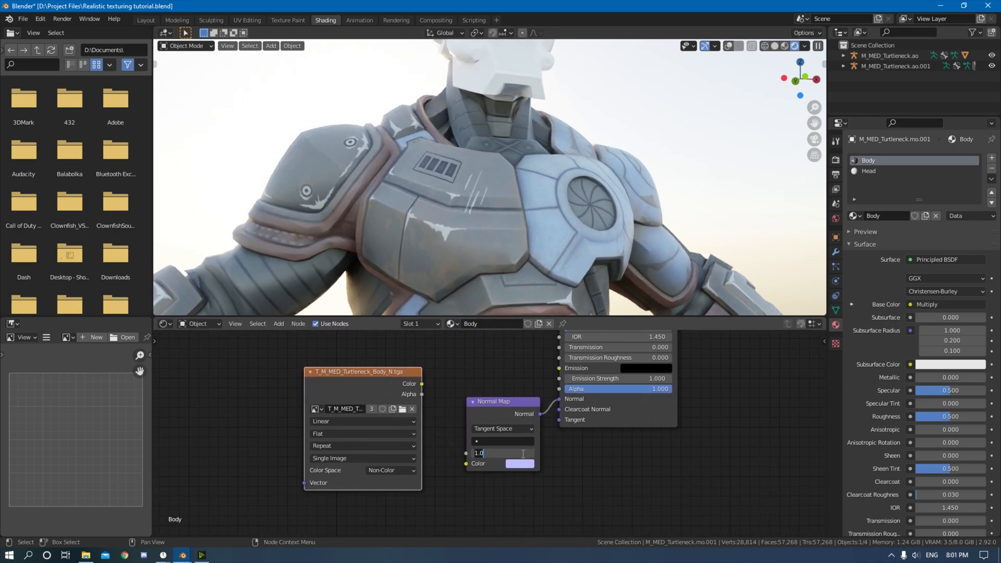
pyautogui.press('Return')
pyautogui.moveTo(502, 413); pyautogui.dragTo(502, 395)
pyautogui.moveTo(422, 384); pyautogui.dragTo(476, 457)
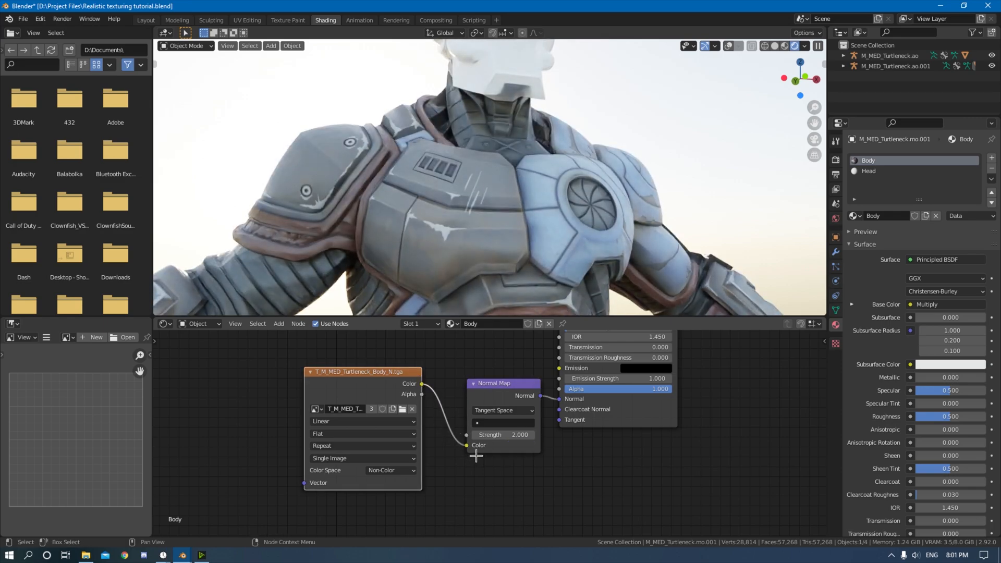
# Step: Collapse the Normal Map and Body_N texture nodes and place them beside the Normal input
pyautogui.click(473, 384)
pyautogui.moveTo(501, 390); pyautogui.dragTo(511, 410)
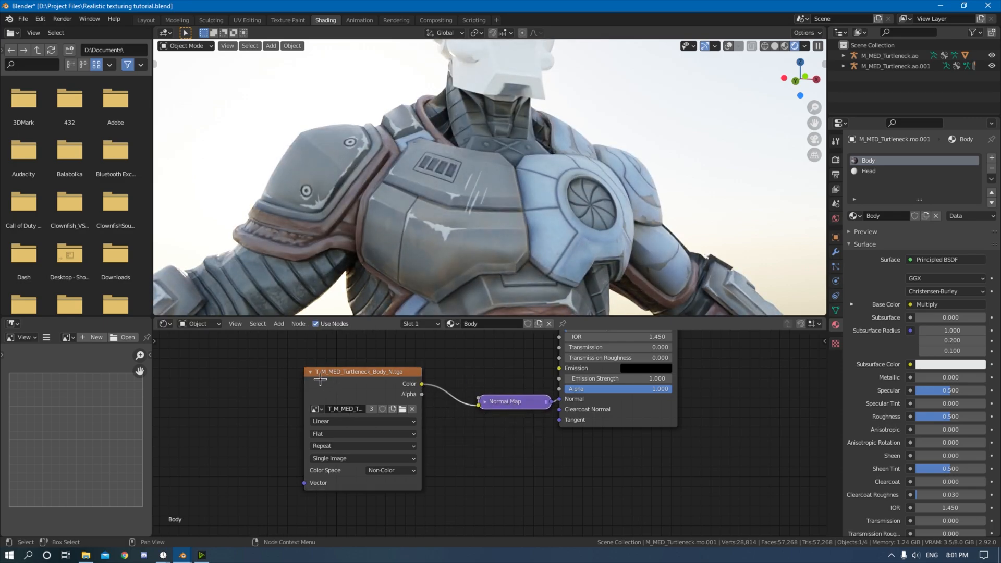
pyautogui.press('h')
pyautogui.moveTo(361, 378); pyautogui.dragTo(468, 387)
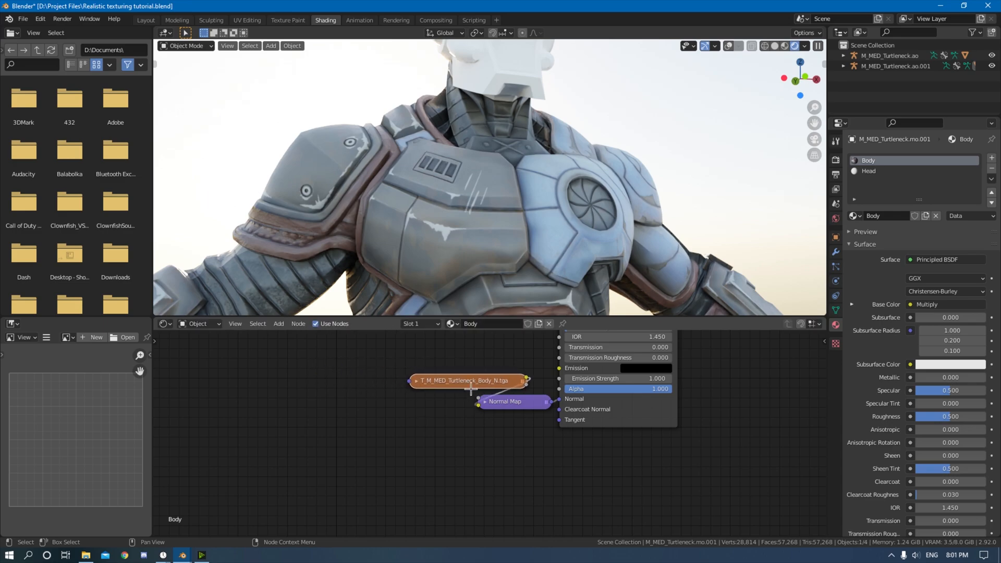
# Step: Bring T_M_MED_Turtleneck_Body_S.tga from the textures folder into the Body material and place it between the base color and normal node groups
pyautogui.moveTo(474, 364); pyautogui.dragTo(394, 455, button='middle')
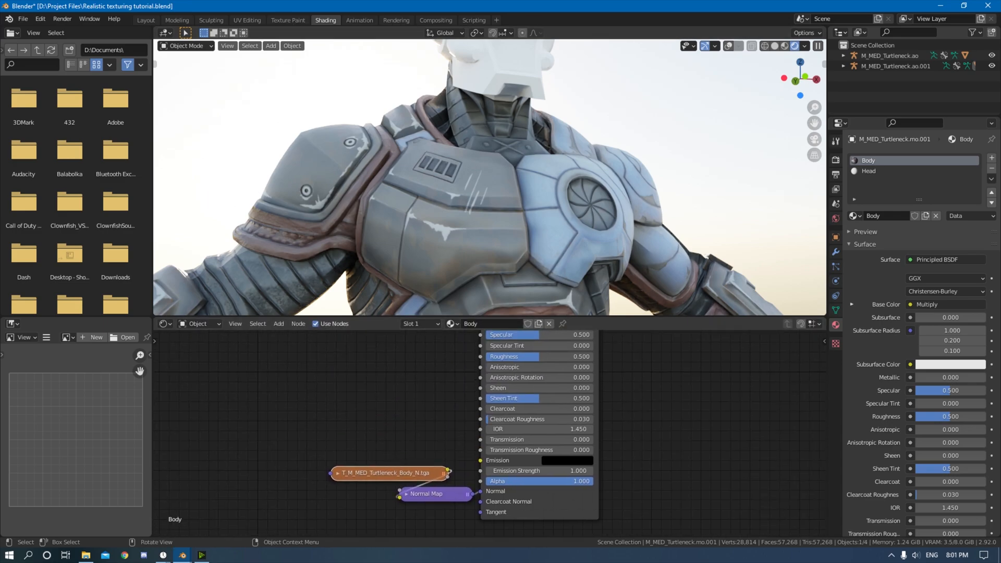
pyautogui.hotkey('alt', 'Tab')
pyautogui.moveTo(372, 360); pyautogui.dragTo(351, 375)
pyautogui.moveTo(435, 379); pyautogui.dragTo(494, 505, button='middle')
pyautogui.moveTo(472, 479); pyautogui.dragTo(432, 443)
pyautogui.scroll(-3, 495, 434)
pyautogui.moveTo(498, 433); pyautogui.dragTo(472, 391, button='middle')
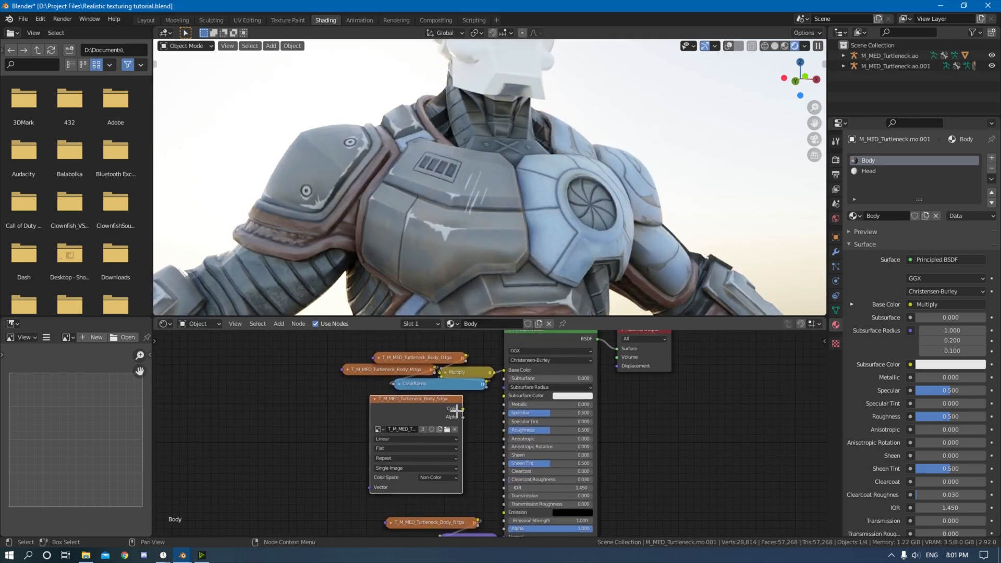
pyautogui.moveTo(448, 412); pyautogui.dragTo(404, 416)
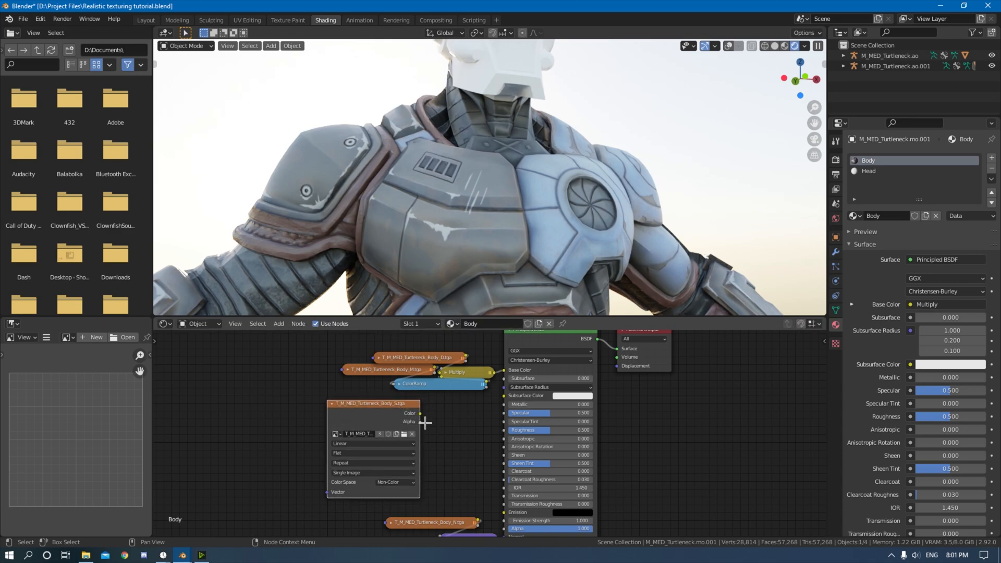
# Step: Try the Principled BSDF's Roughness at 0 on the body and set it back to 0.5
pyautogui.moveTo(547, 430); pyautogui.dragTo(506, 430)
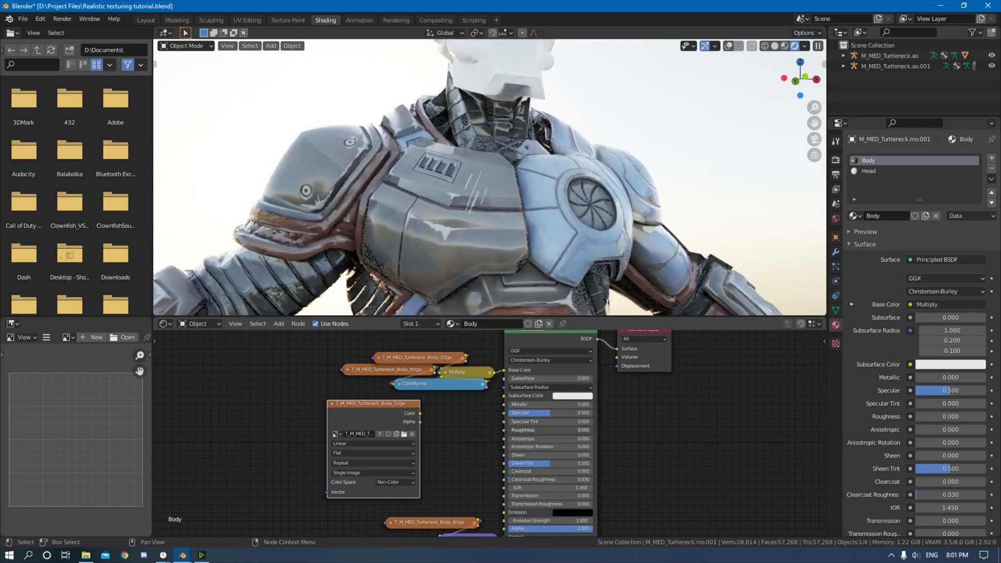
pyautogui.scroll(-4, 490, 263)
pyautogui.moveTo(490, 264); pyautogui.dragTo(517, 273, button='middle')
pyautogui.scroll(4, 530, 265)
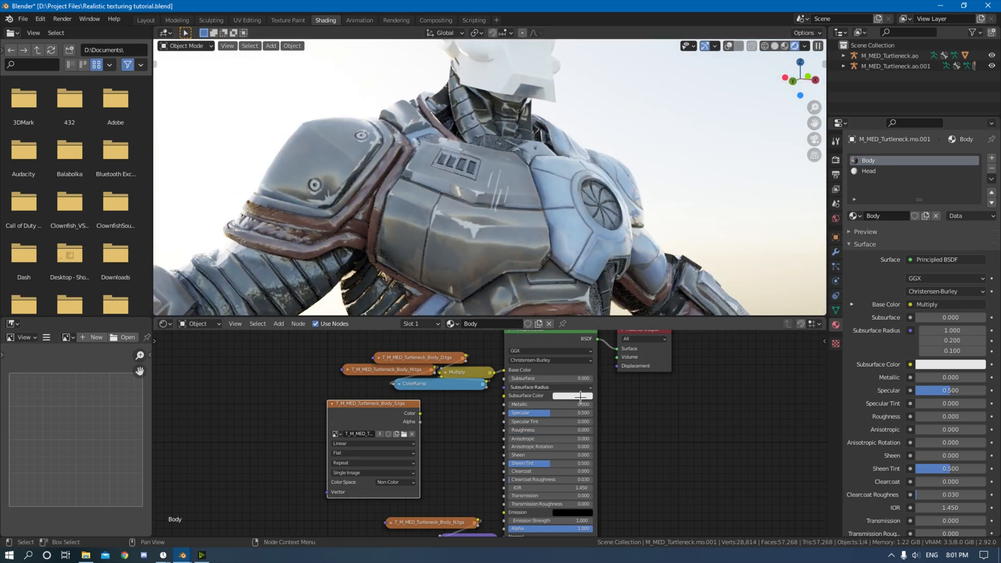
pyautogui.moveTo(542, 404); pyautogui.dragTo(511, 405)
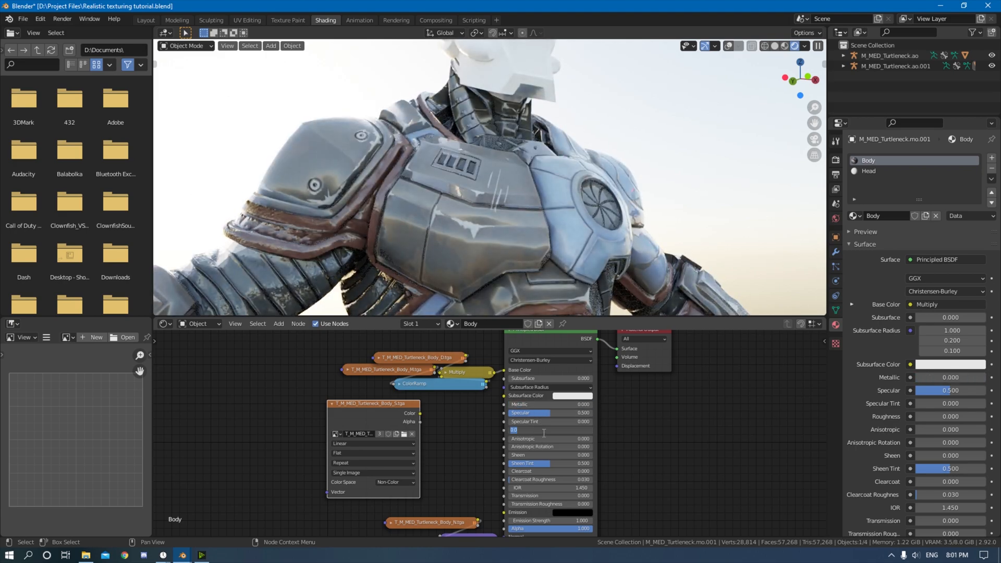
pyautogui.write('0.5')
pyautogui.press('Return')
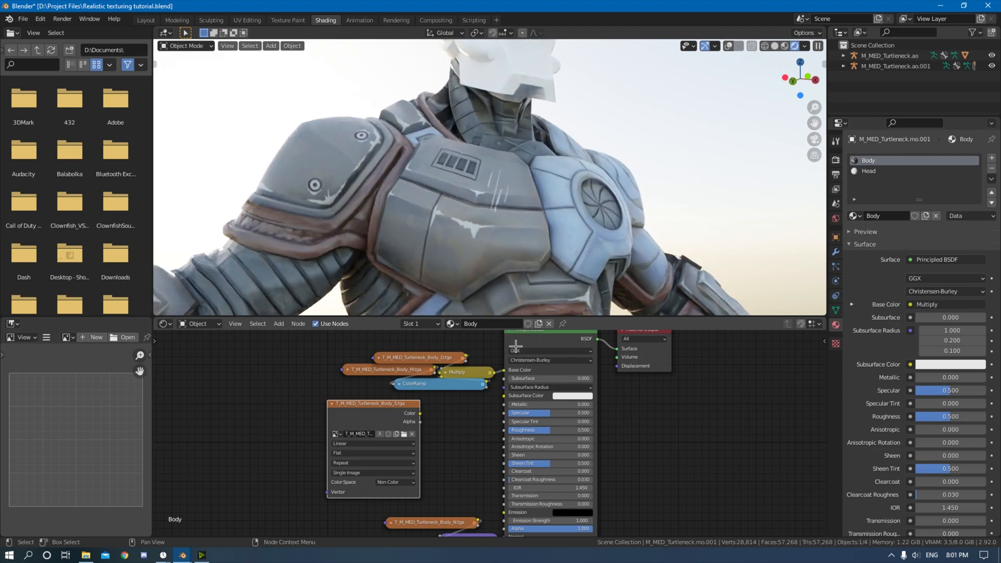
# Step: Add a Separate RGB node fed by the Body_S texture's Color and connect its outputs to Metallic, Specular and Roughness
pyautogui.hotkey('shift', 'a')
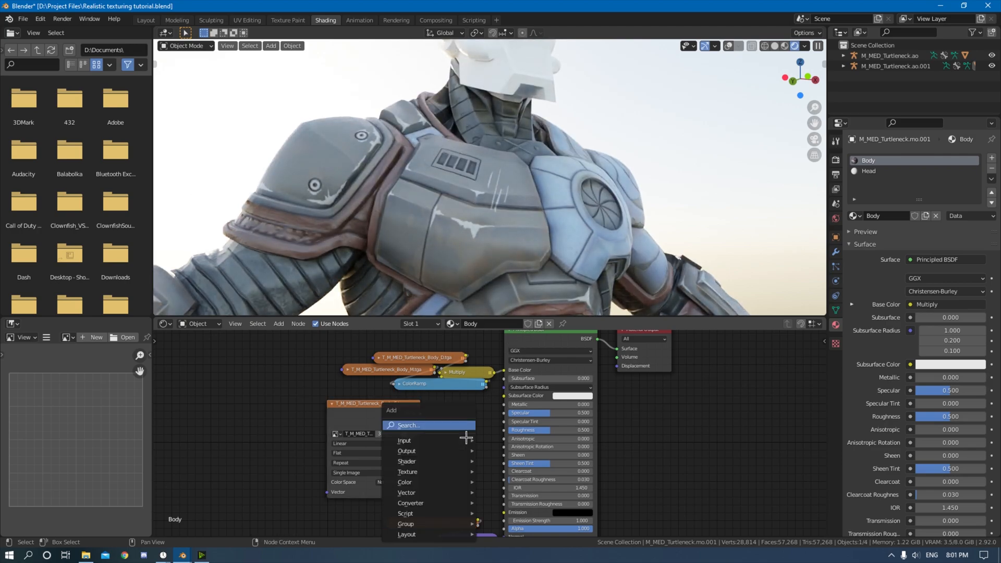
pyautogui.click(462, 428)
pyautogui.write('sep')
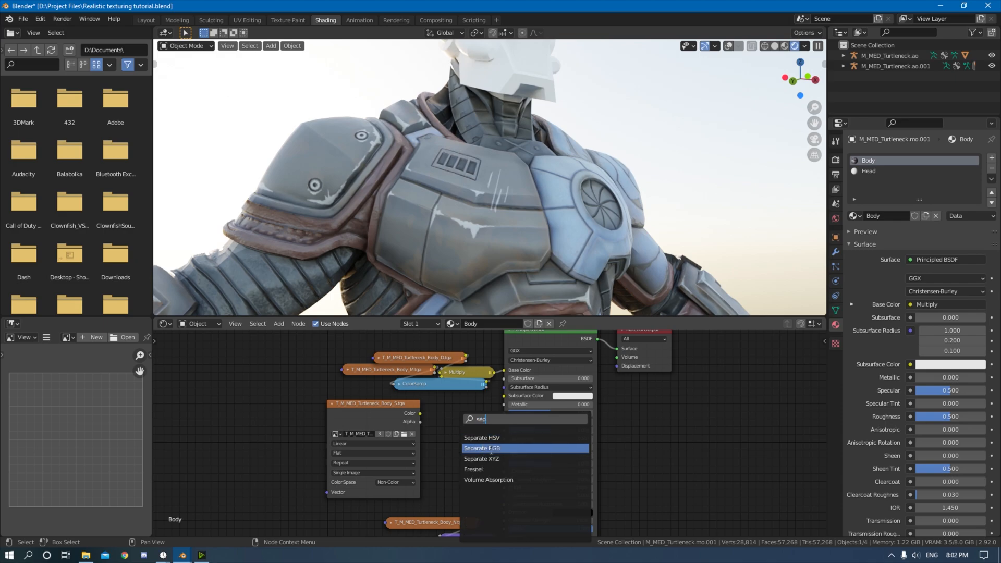
pyautogui.click(491, 449)
pyautogui.moveTo(403, 416); pyautogui.dragTo(383, 414)
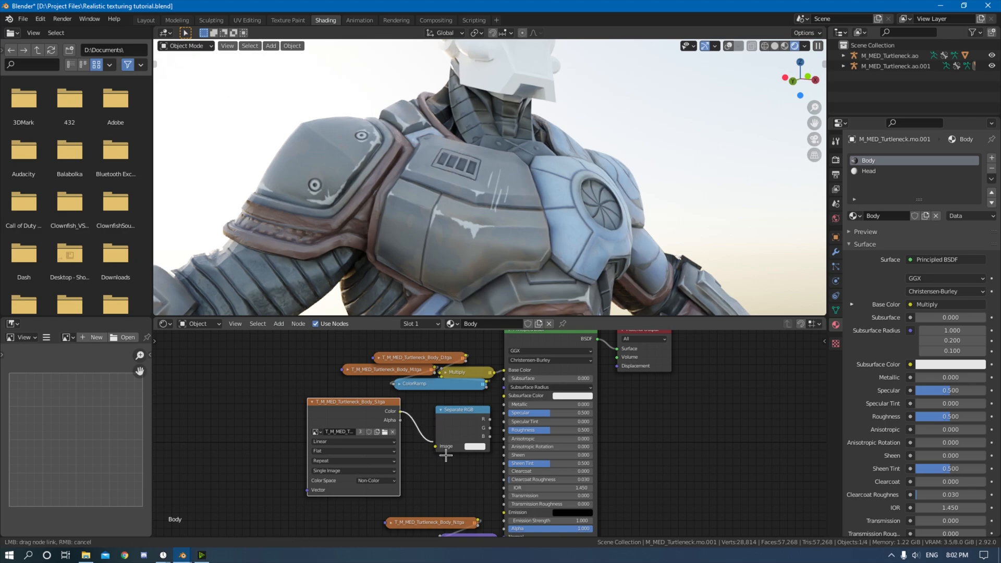
pyautogui.moveTo(464, 433); pyautogui.dragTo(444, 430)
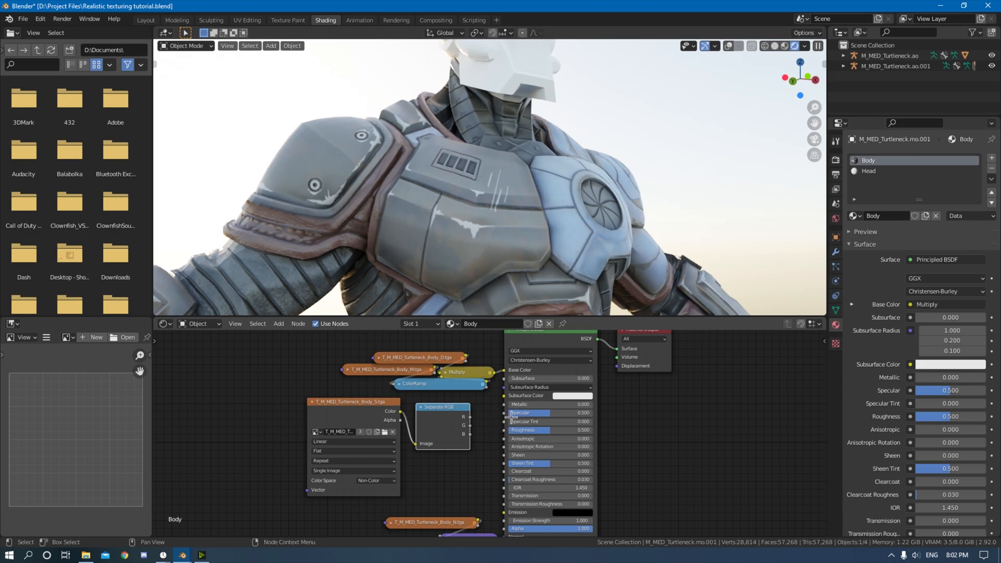
pyautogui.moveTo(470, 425); pyautogui.dragTo(504, 430)
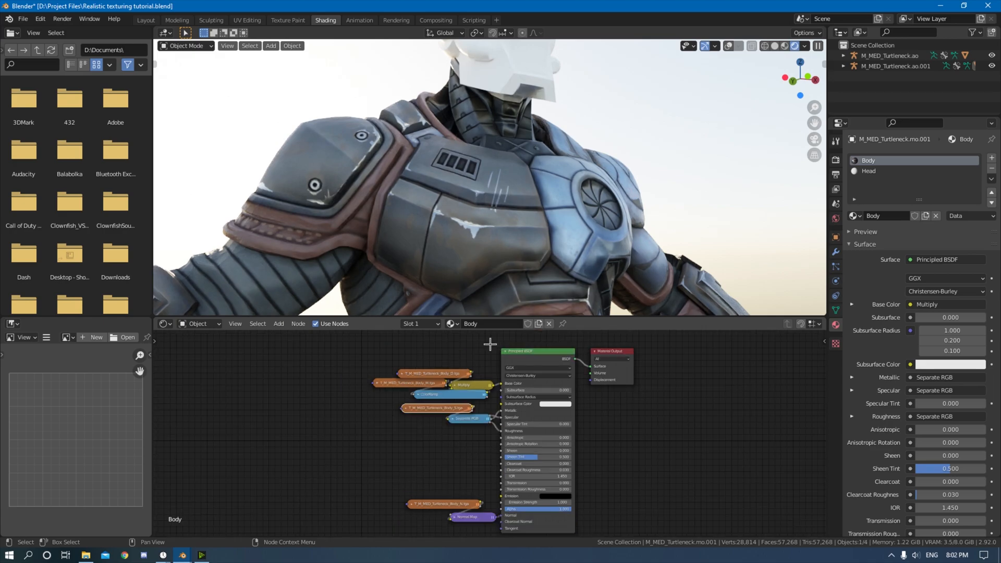
# Step: Examine the textured torso, shoulders and arms from several angles alongside the Body material's node setup
pyautogui.moveTo(563, 210); pyautogui.dragTo(782, 228, button='middle')
pyautogui.scroll(-3, 547, 210)
pyautogui.keyDown('shift'); pyautogui.moveTo(235, 227); pyautogui.dragTo(552, 243, button='middle'); pyautogui.keyUp('shift')
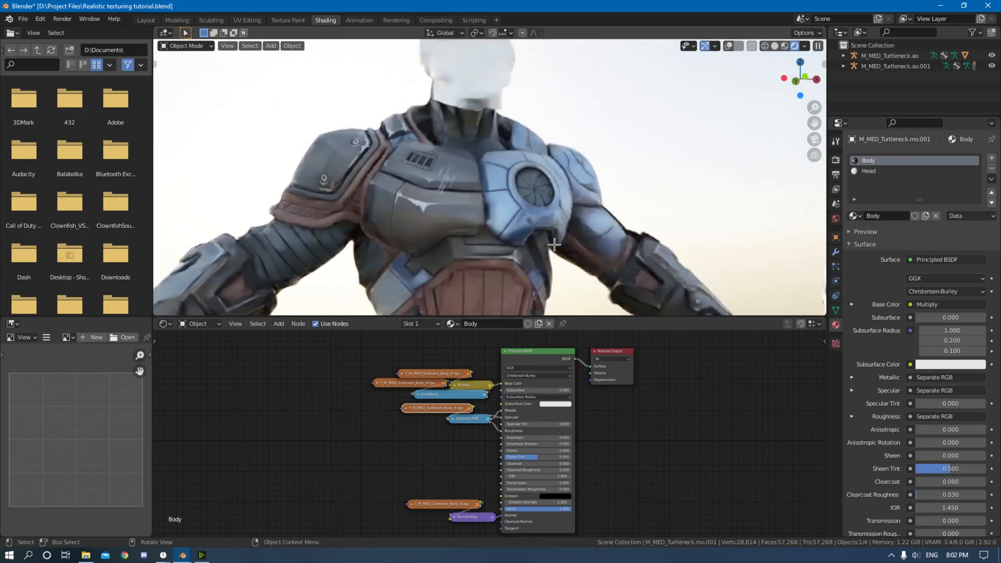
pyautogui.moveTo(500, 415); pyautogui.dragTo(487, 436, button='middle')
pyautogui.scroll(1, 545, 386)
pyautogui.scroll(1, 534, 392)
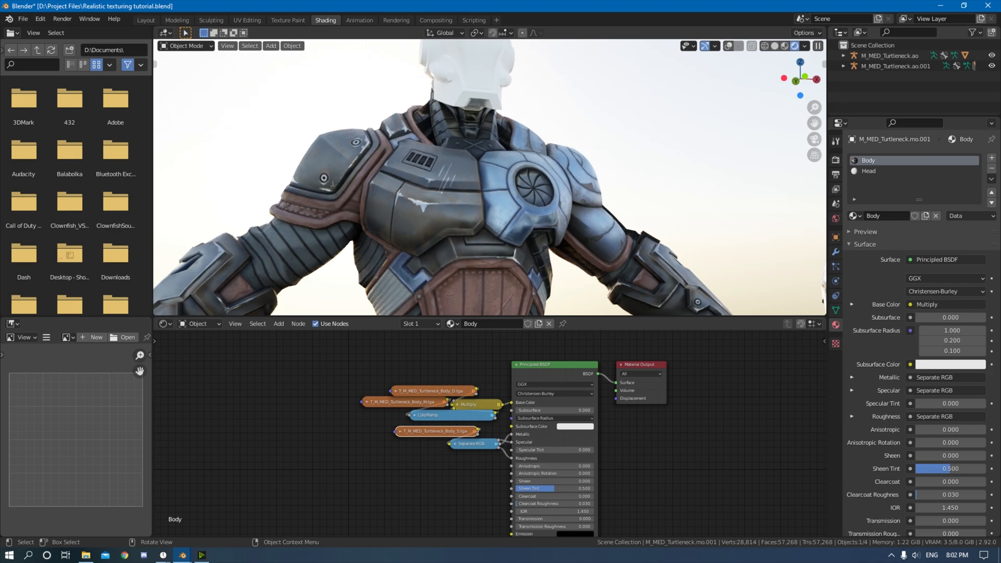
pyautogui.moveTo(501, 235); pyautogui.dragTo(536, 242, button='middle')
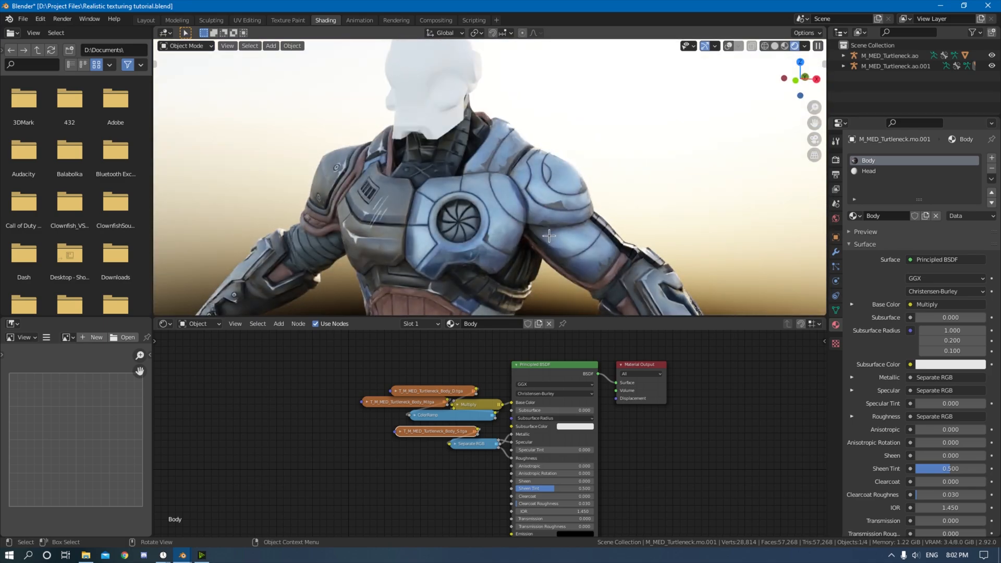
pyautogui.scroll(2, 537, 241)
pyautogui.scroll(-3, 603, 429)
# Step: Move the Material Output node farther away from the Principled BSDF
pyautogui.click(551, 385)
pyautogui.moveTo(544, 376); pyautogui.dragTo(581, 374)
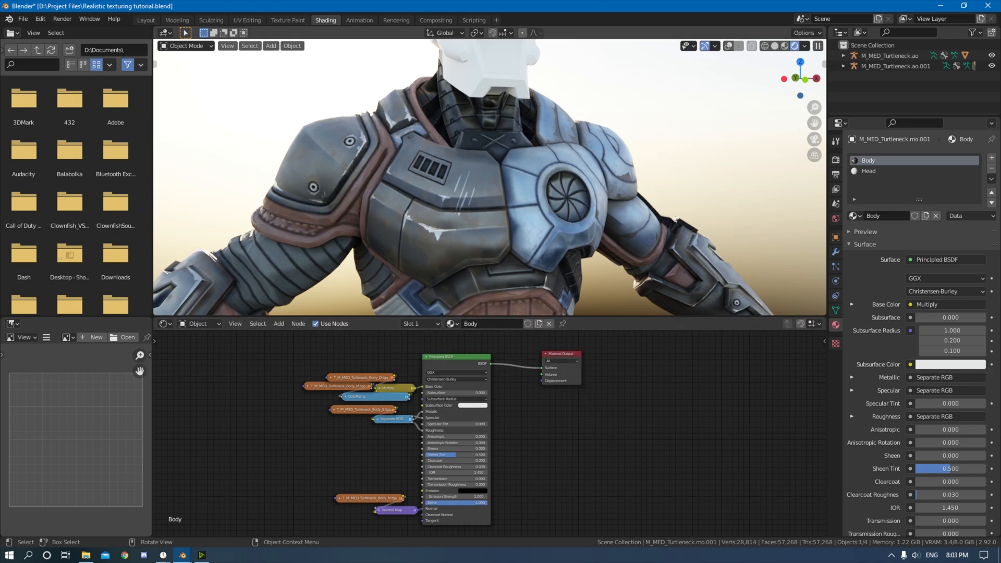
# Step: Switch to the Surface Imperfections folder in File Explorer and inspect Finger Prints 8k.jpg up close
pyautogui.hotkey('alt', 'Tab')
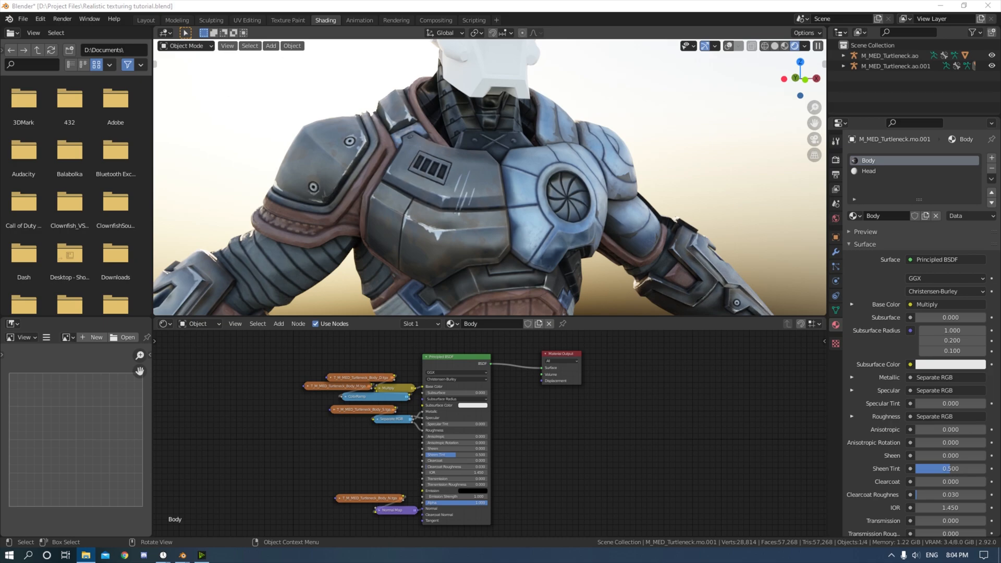
pyautogui.moveTo(756, 0); pyautogui.dragTo(501, 98)
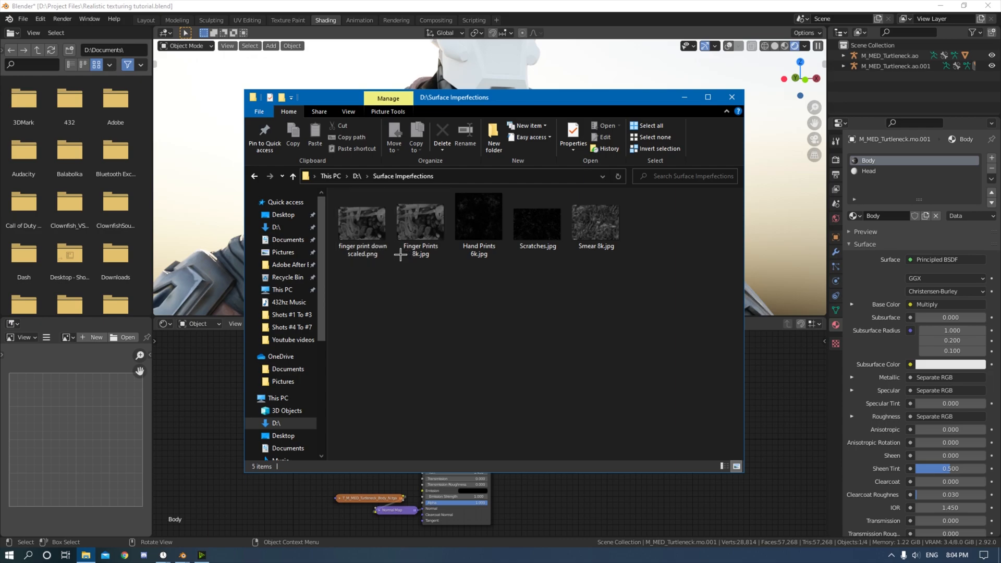
pyautogui.doubleClick(419, 243)
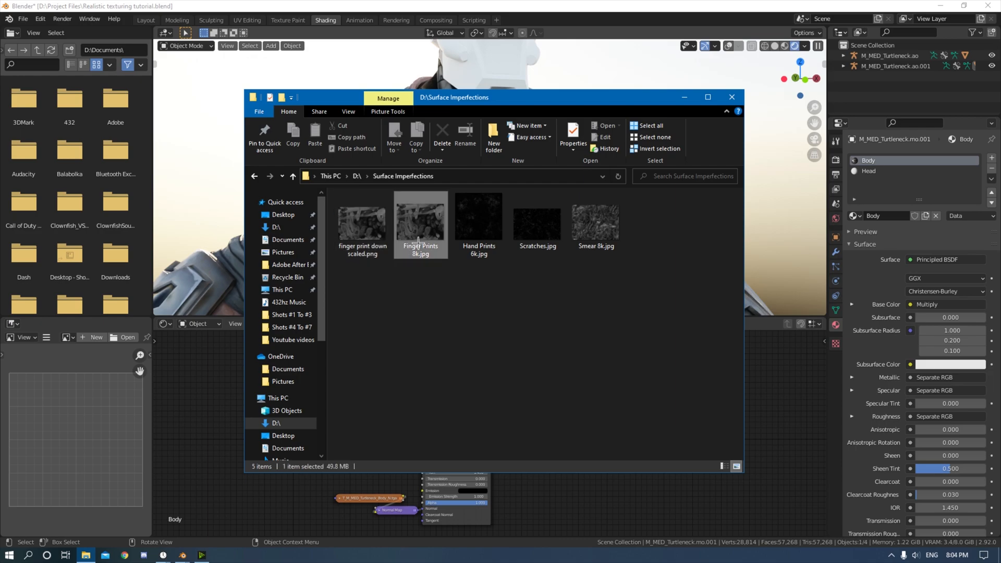
pyautogui.scroll(2, 431, 253)
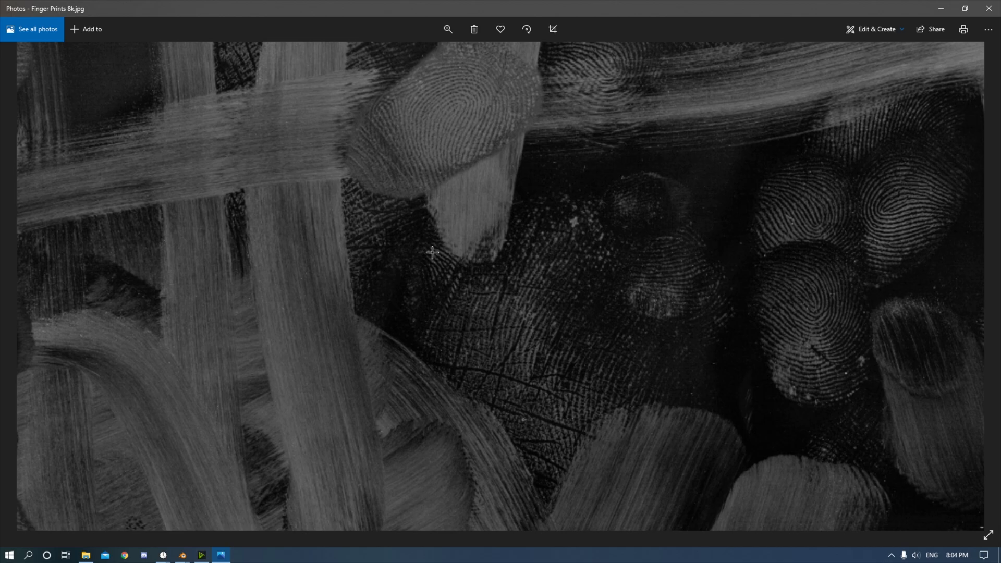
pyautogui.scroll(-2, 433, 253)
pyautogui.scroll(2, 432, 253)
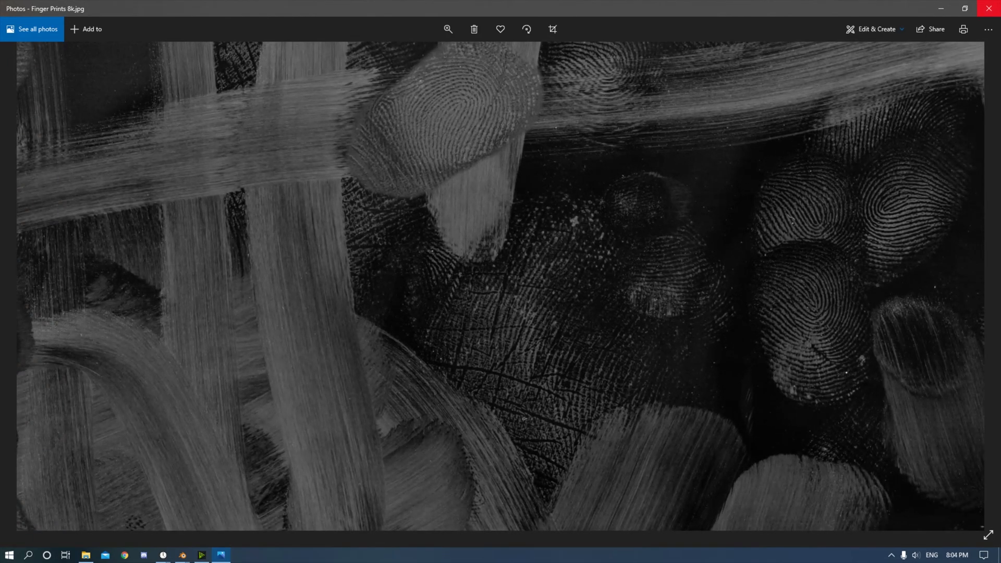
pyautogui.click(989, 8)
# Step: Preview the Hand Prints 6k.jpg and Scratches.jpg images from the Surface Imperfections folder
pyautogui.doubleClick(474, 230)
pyautogui.press('Escape')
pyautogui.click(558, 232)
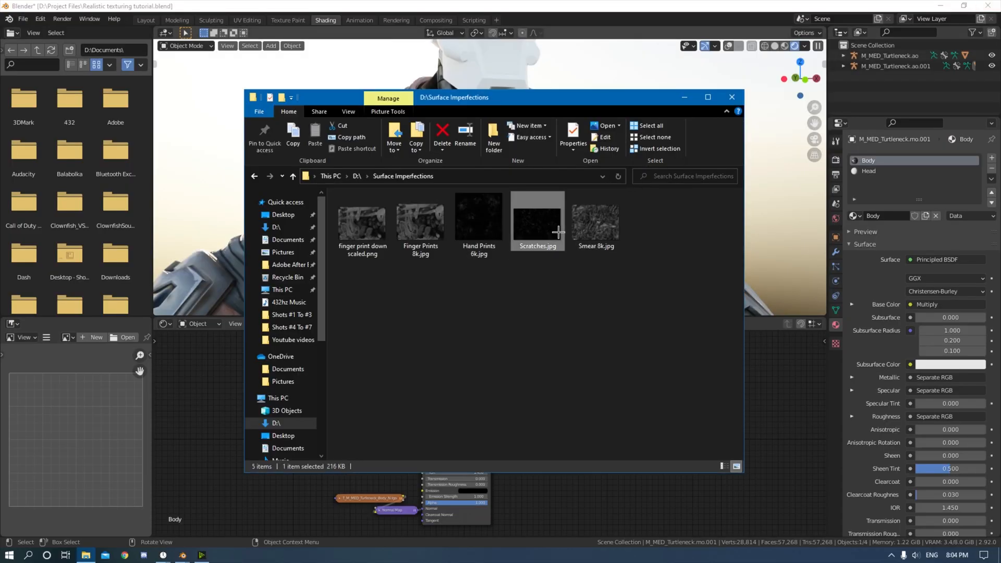
pyautogui.doubleClick(558, 232)
pyautogui.click(989, 8)
# Step: Bring Scratches.jpg from the Surface Imperfections folder into the Body material and move the Material Output node aside for it
pyautogui.moveTo(513, 103); pyautogui.dragTo(527, 0)
pyautogui.moveTo(651, 272); pyautogui.dragTo(592, 428)
pyautogui.moveTo(648, 408); pyautogui.dragTo(562, 399, button='middle')
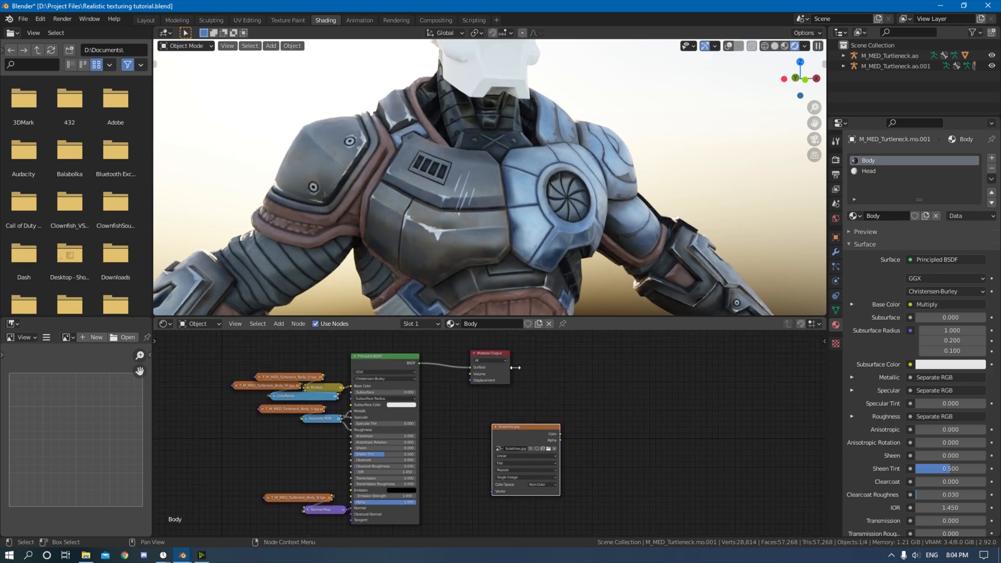
pyautogui.moveTo(507, 382); pyautogui.dragTo(562, 374)
# Step: Connect the Scratches.jpg texture's Color to the Material Output's Surface and place the texture between the shader and output nodes
pyautogui.moveTo(574, 402); pyautogui.dragTo(580, 417, button='middle')
pyautogui.moveTo(552, 455); pyautogui.dragTo(533, 389)
pyautogui.scroll(2, 546, 404)
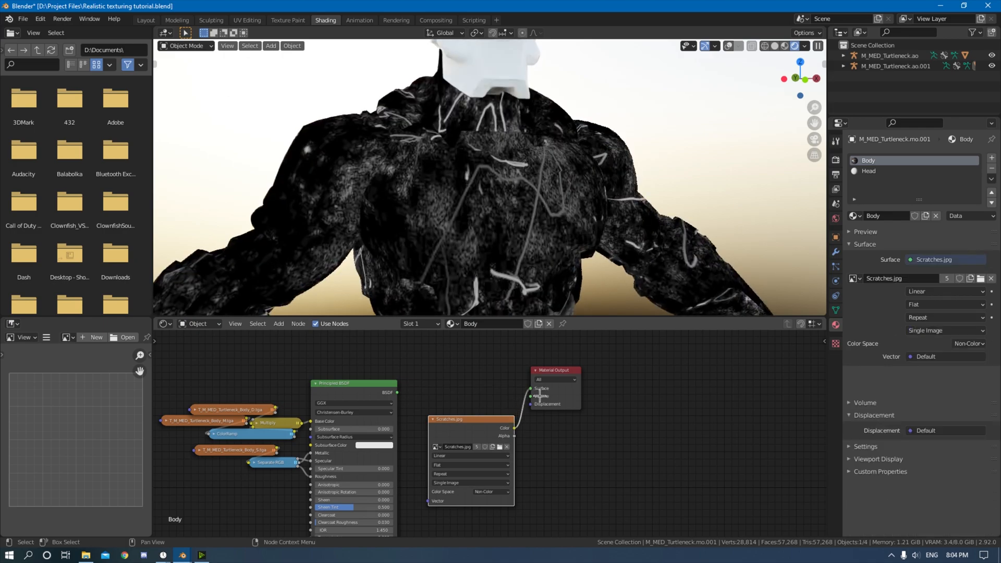
pyautogui.moveTo(662, 417); pyautogui.dragTo(500, 421, button='middle')
pyautogui.moveTo(482, 423); pyautogui.dragTo(541, 422)
pyautogui.moveTo(380, 449); pyautogui.dragTo(405, 407)
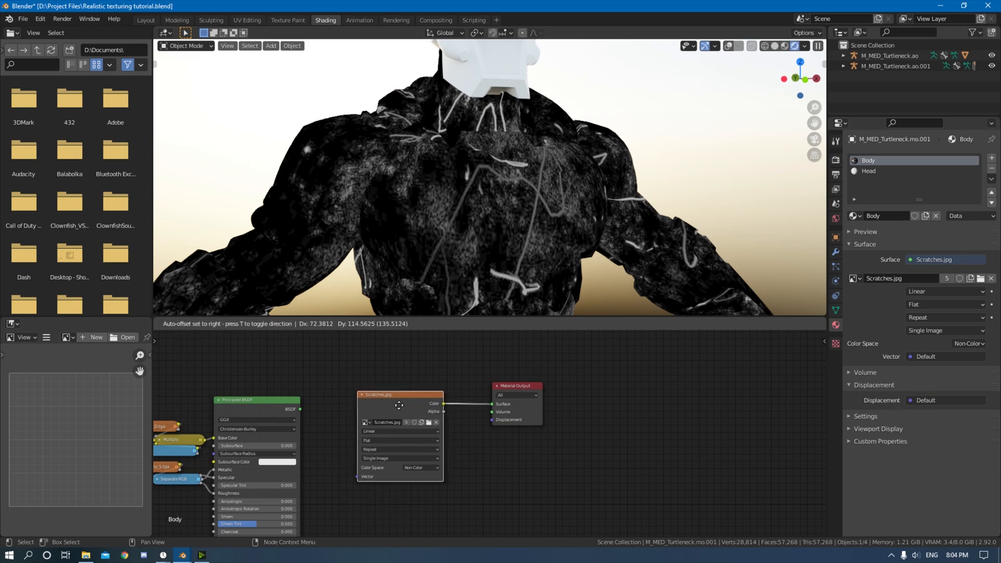
# Step: Try adding linked Mapping and Texture Coordinate nodes to the Scratches.jpg texture and undo the addition
pyautogui.scroll(-6, 469, 261)
pyautogui.moveTo(480, 263); pyautogui.dragTo(533, 250, button='middle')
pyautogui.scroll(1, 523, 260)
pyautogui.scroll(6, 534, 251)
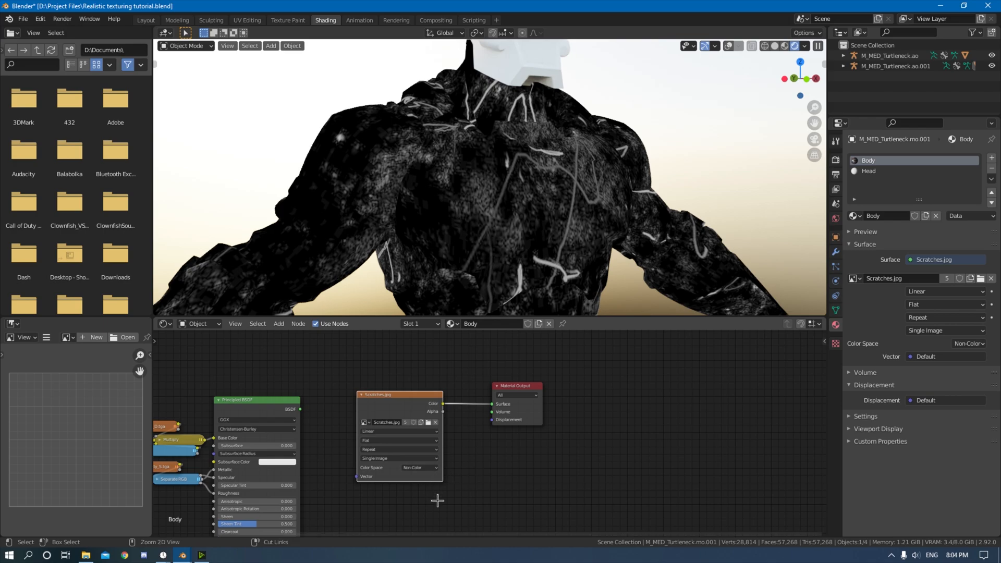
pyautogui.hotkey('ctrl', 't')
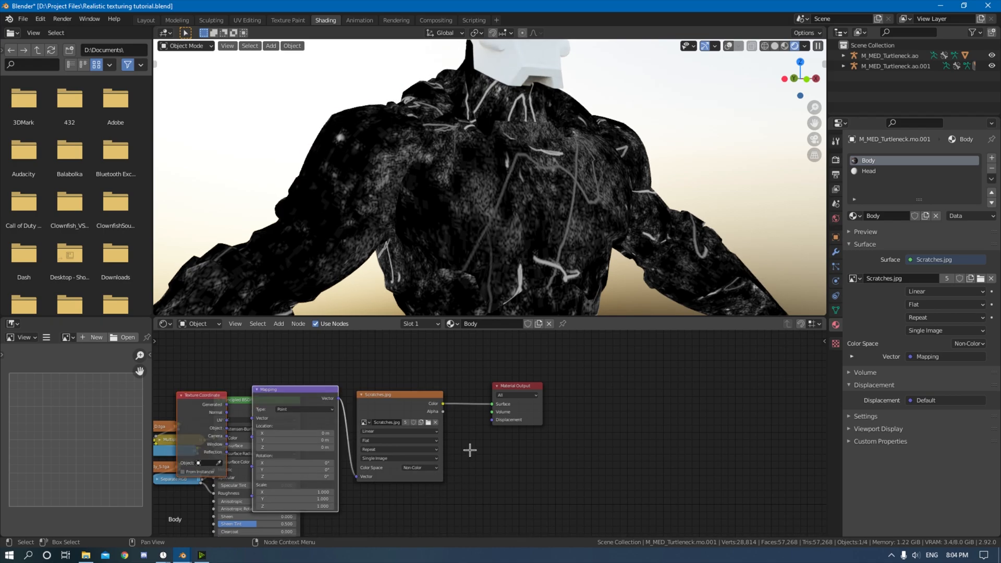
pyautogui.hotkey('ctrl', 'z')
# Step: Search the add-ons in the preferences for "node" and check that Node Wrangler is enabled
pyautogui.click(40, 19)
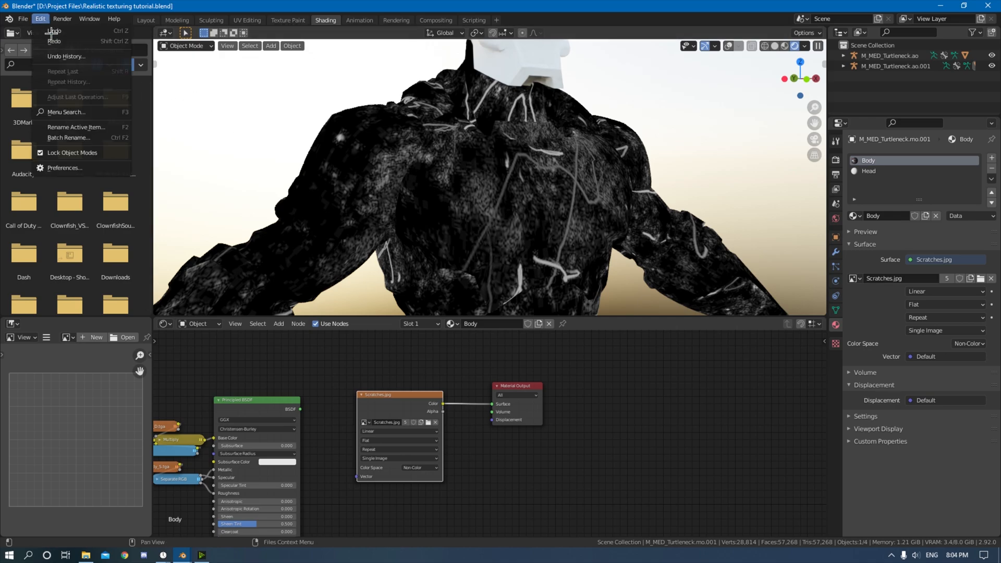
pyautogui.click(65, 168)
pyautogui.click(304, 42)
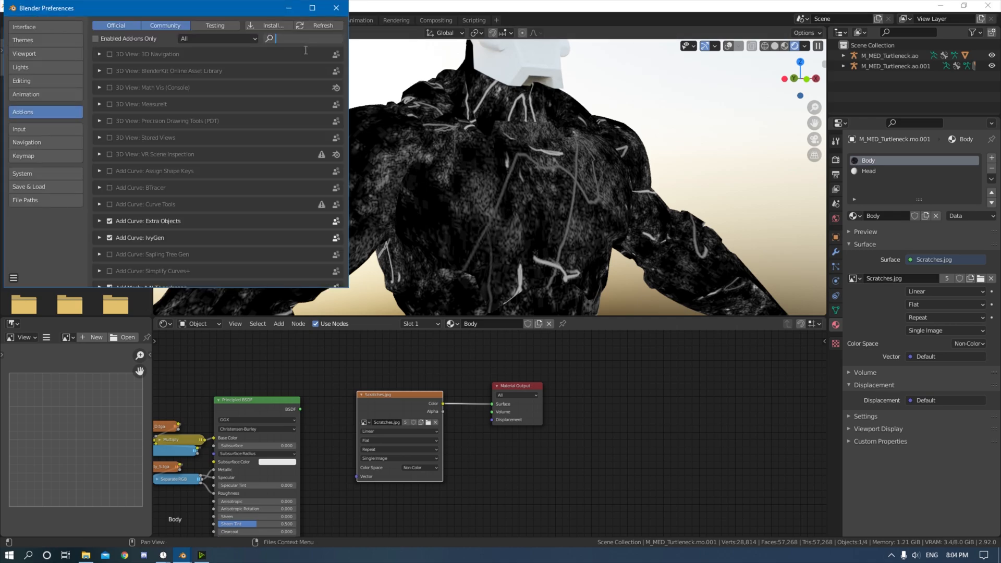
pyautogui.write('noed')
pyautogui.press('BackSpace')
pyautogui.press('BackSpace')
pyautogui.write('de')
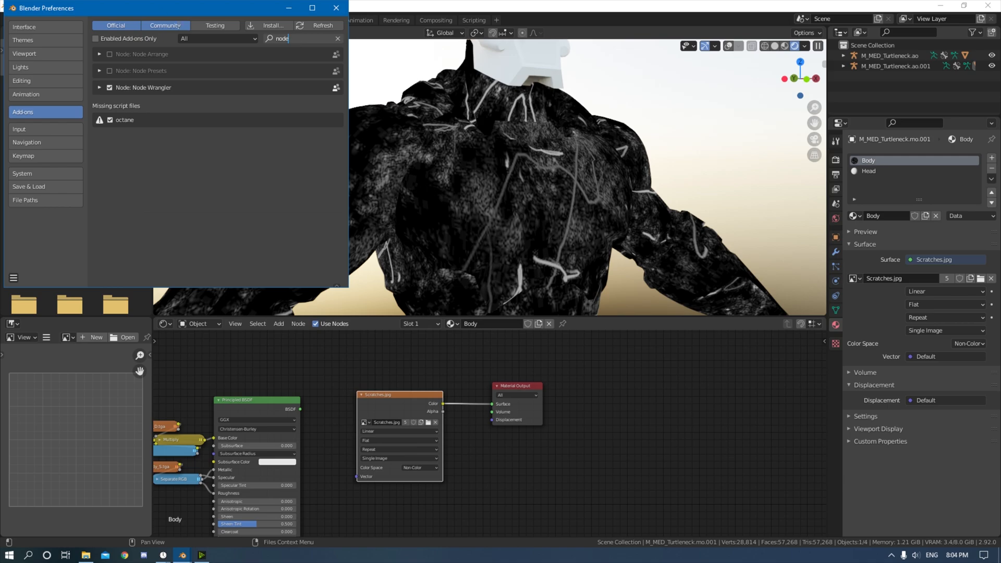
pyautogui.press('Return')
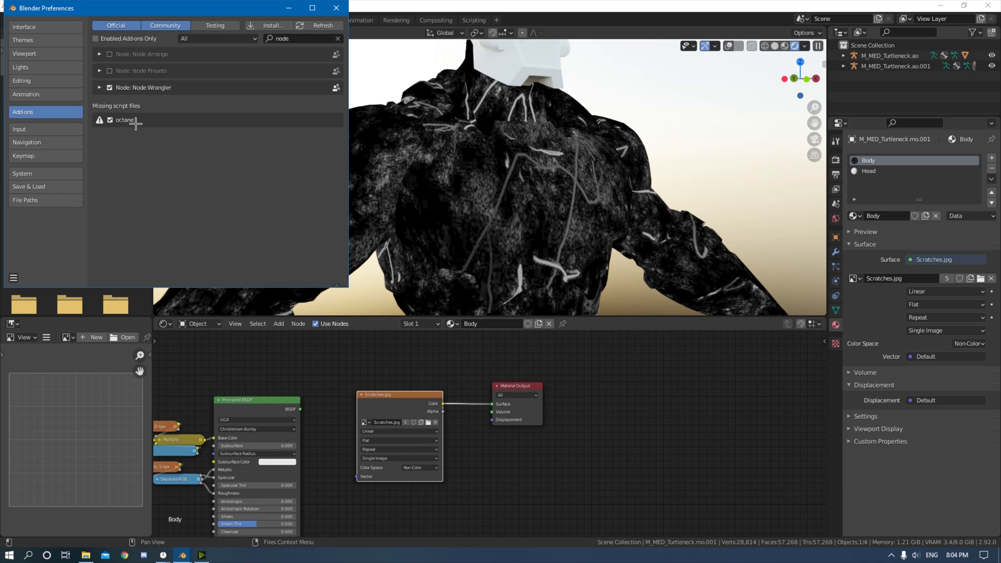
pyautogui.click(13, 278)
pyautogui.click(47, 263)
pyautogui.click(338, 8)
# Step: Add linked Texture Coordinate and Mapping nodes to the Scratches.jpg texture and place them below it
pyautogui.moveTo(616, 531); pyautogui.dragTo(621, 520, button='middle')
pyautogui.click(537, 472)
pyautogui.click(435, 466)
pyautogui.hotkey('ctrl', 't')
pyautogui.moveTo(330, 390); pyautogui.dragTo(459, 497)
# Step: Set the Mapping node's X and Y scale to 10
pyautogui.moveTo(522, 470); pyautogui.dragTo(495, 357, button='middle')
pyautogui.scroll(2, 493, 396)
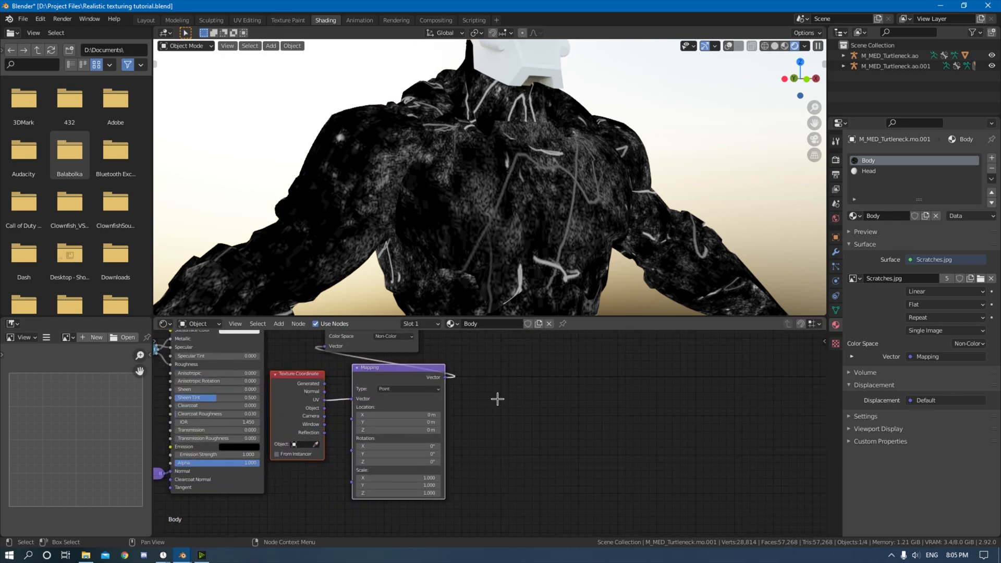
pyautogui.moveTo(524, 439); pyautogui.dragTo(483, 446, button='middle')
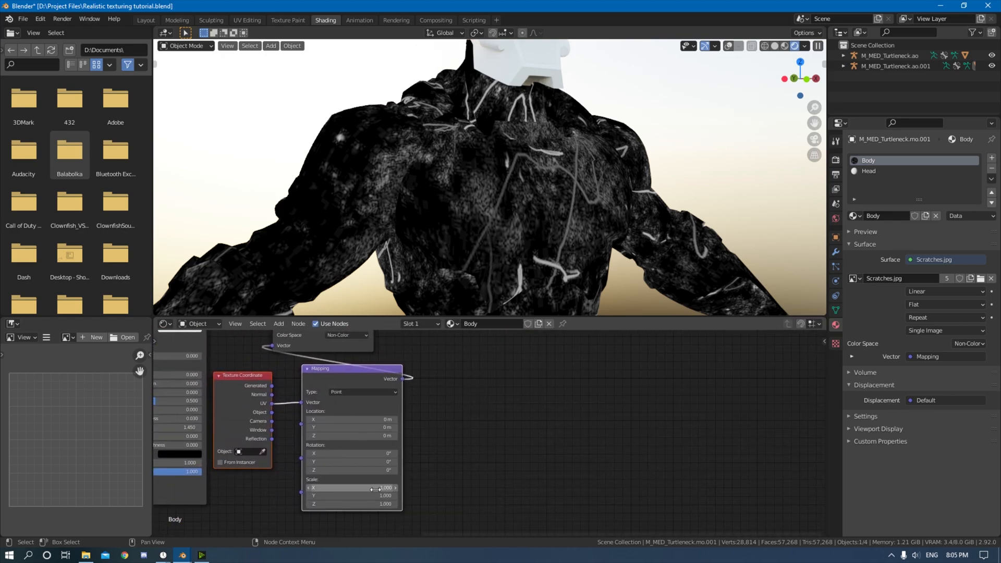
pyautogui.click(386, 487)
pyautogui.write('10')
pyautogui.press('Tab')
pyautogui.write('10')
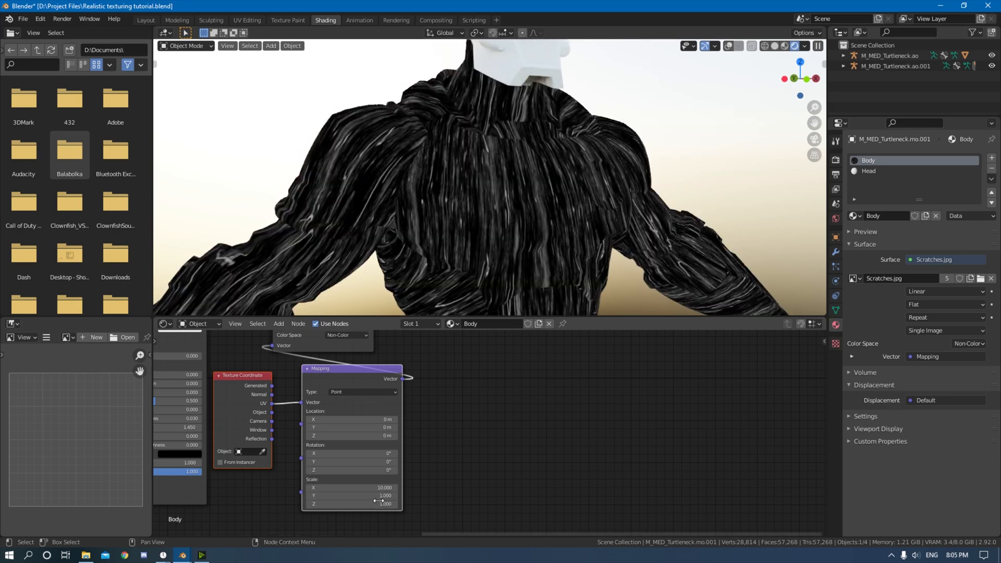
pyautogui.press('Return')
# Step: Examine the size and density of the scaled scratches across the character's torso and arms
pyautogui.moveTo(557, 197); pyautogui.dragTo(514, 168, button='middle')
pyautogui.scroll(2, 485, 182)
pyautogui.scroll(-4, 514, 182)
pyautogui.scroll(2, 428, 172)
pyautogui.keyDown('shift'); pyautogui.moveTo(668, 178); pyautogui.dragTo(684, 156, button='middle'); pyautogui.keyUp('shift')
pyautogui.scroll(-5, 684, 156)
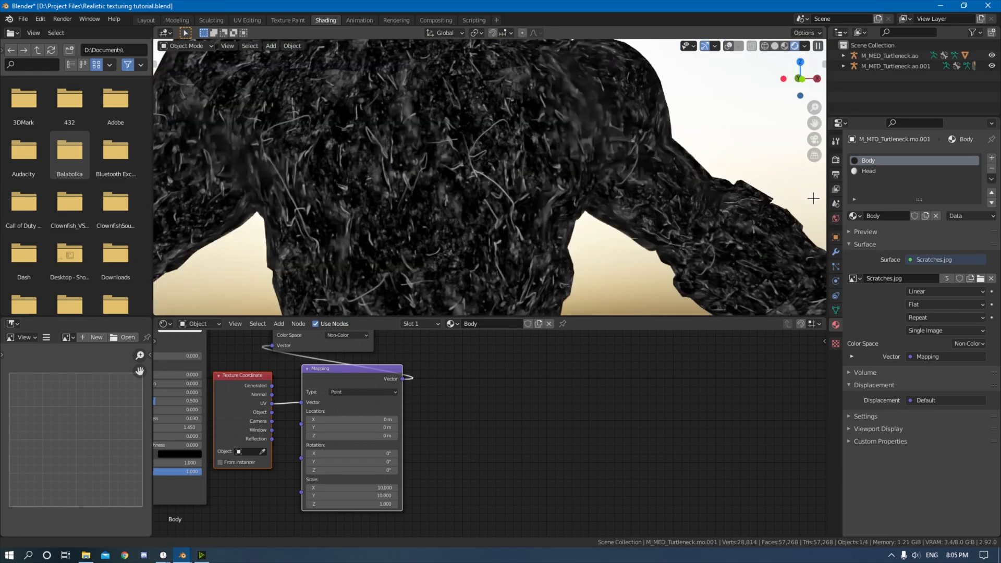
# Step: Add a ColorRamp between Scratches.jpg and the Material Output, with its black stop at position 0.255
pyautogui.moveTo(430, 407); pyautogui.dragTo(462, 555, button='middle')
pyautogui.click(554, 499)
pyautogui.hotkey('shift', 'a')
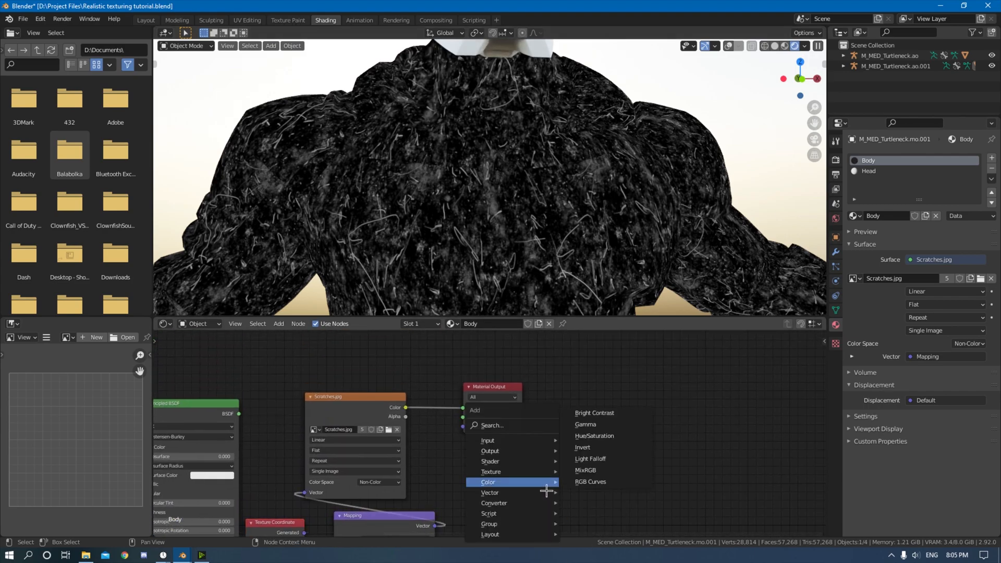
pyautogui.click(496, 411)
pyautogui.write('color')
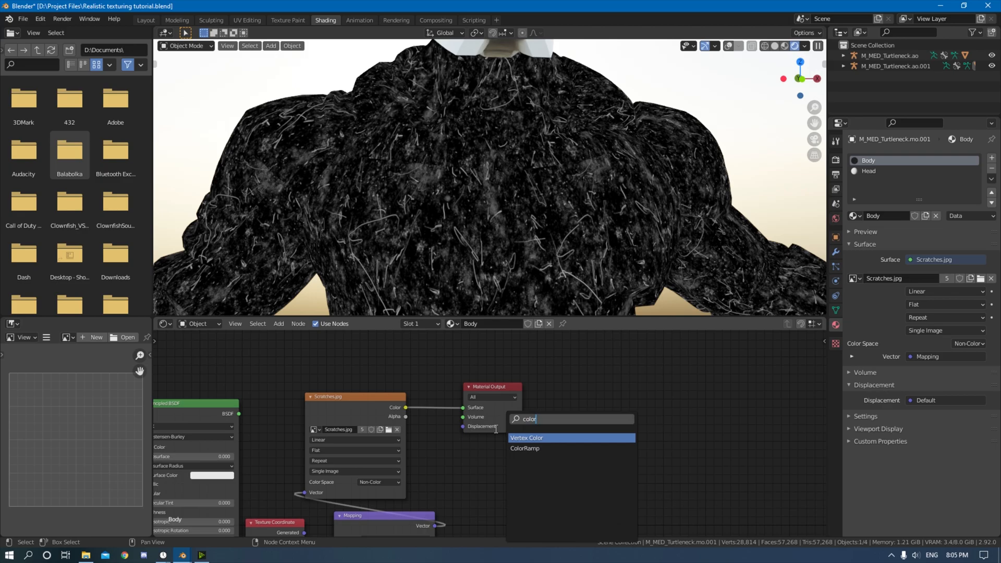
pyautogui.click(536, 450)
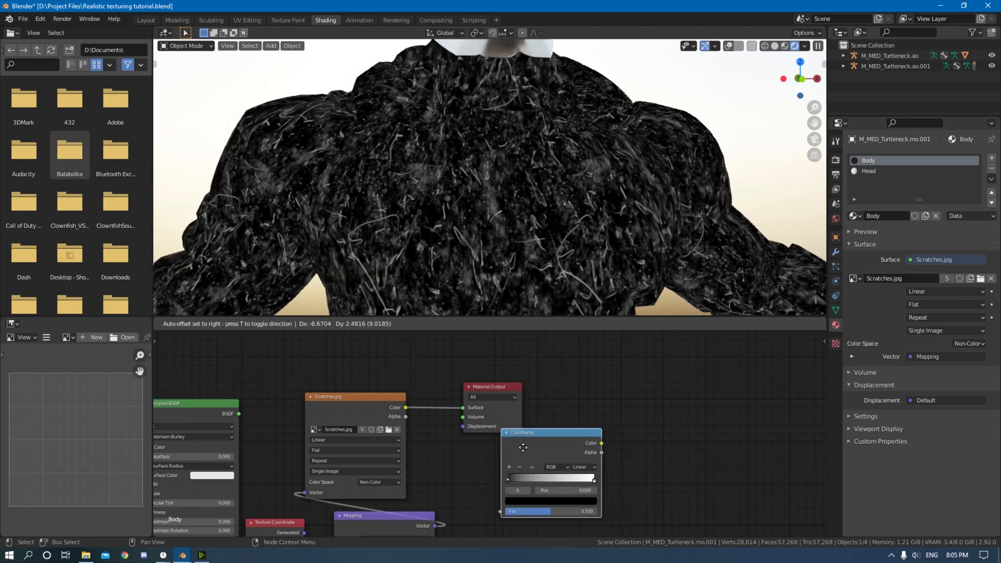
pyautogui.click(486, 435)
pyautogui.moveTo(454, 449); pyautogui.dragTo(477, 450)
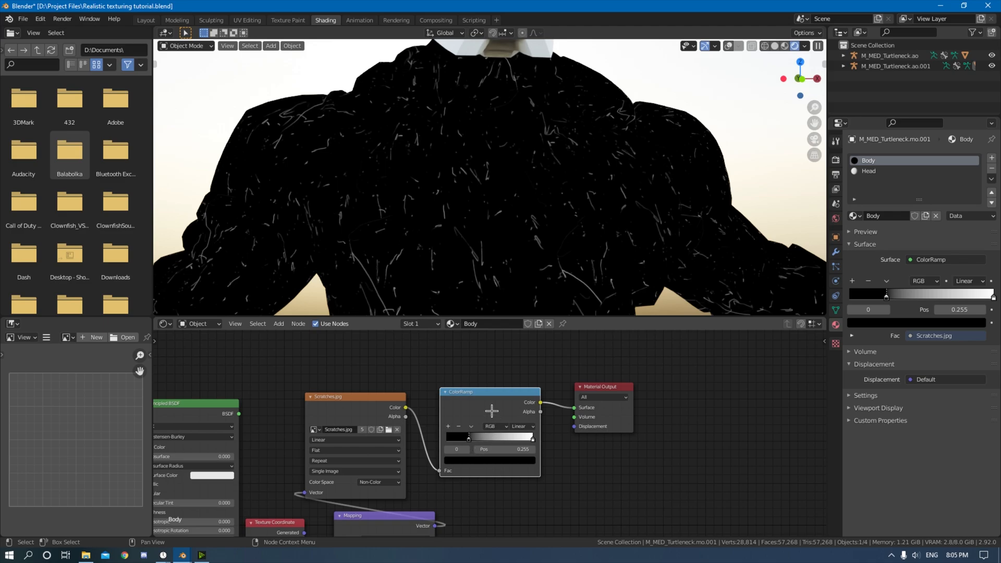
# Step: Collapse and stack the Scratches.jpg, Mapping, Texture Coordinate and ColorRamp nodes, and reconnect the textured Principled BSDF to the Material Output's Surface
pyautogui.scroll(-2, 528, 396)
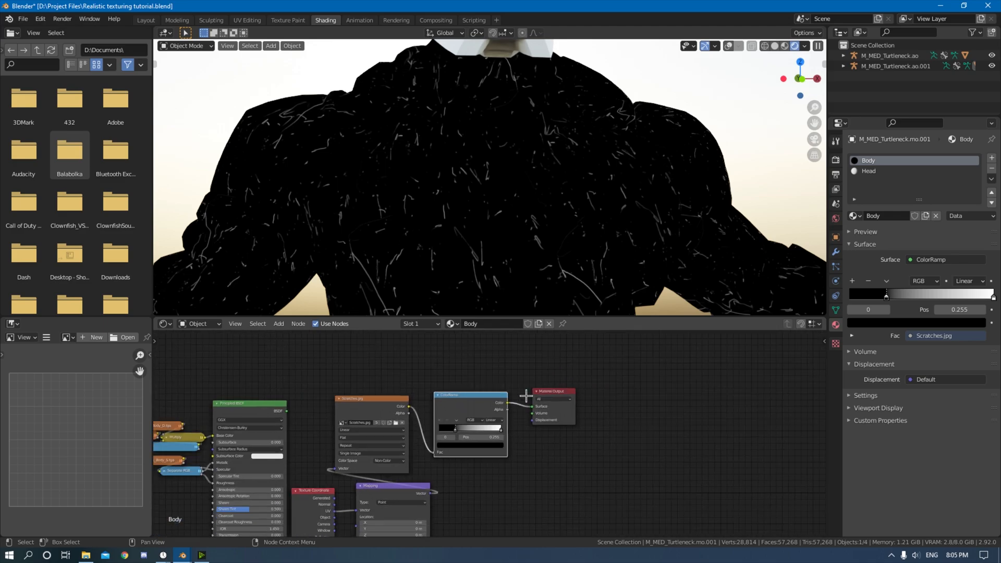
pyautogui.click(339, 399)
pyautogui.moveTo(331, 487); pyautogui.dragTo(362, 429, button='middle')
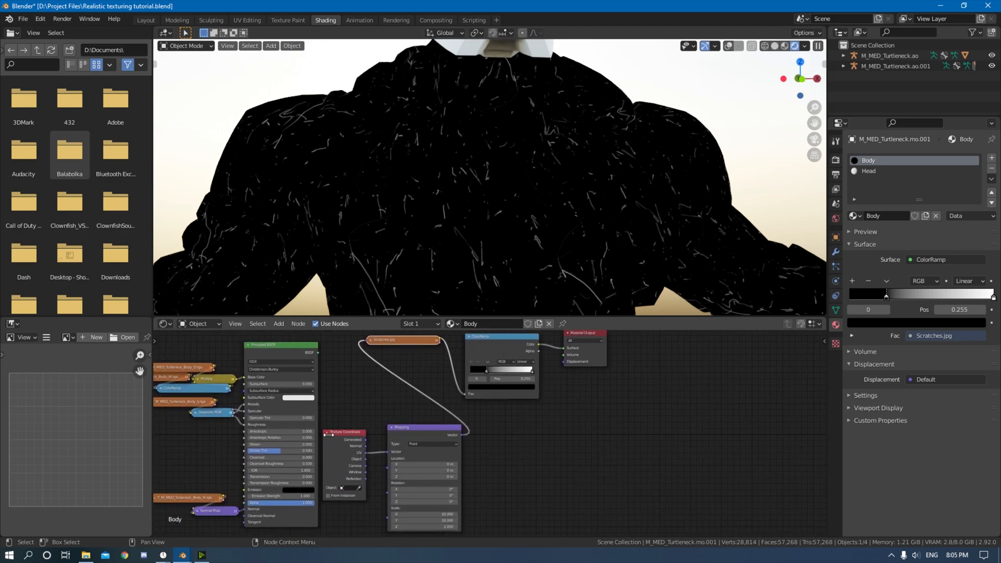
pyautogui.click(328, 433)
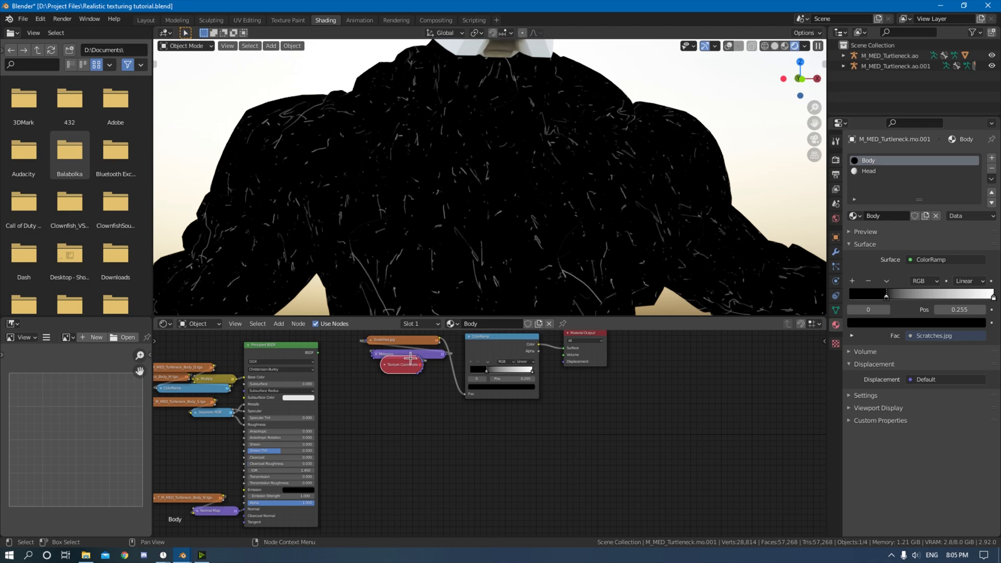
pyautogui.moveTo(406, 341); pyautogui.dragTo(398, 373)
pyautogui.click(469, 336)
pyautogui.moveTo(495, 340); pyautogui.dragTo(403, 387)
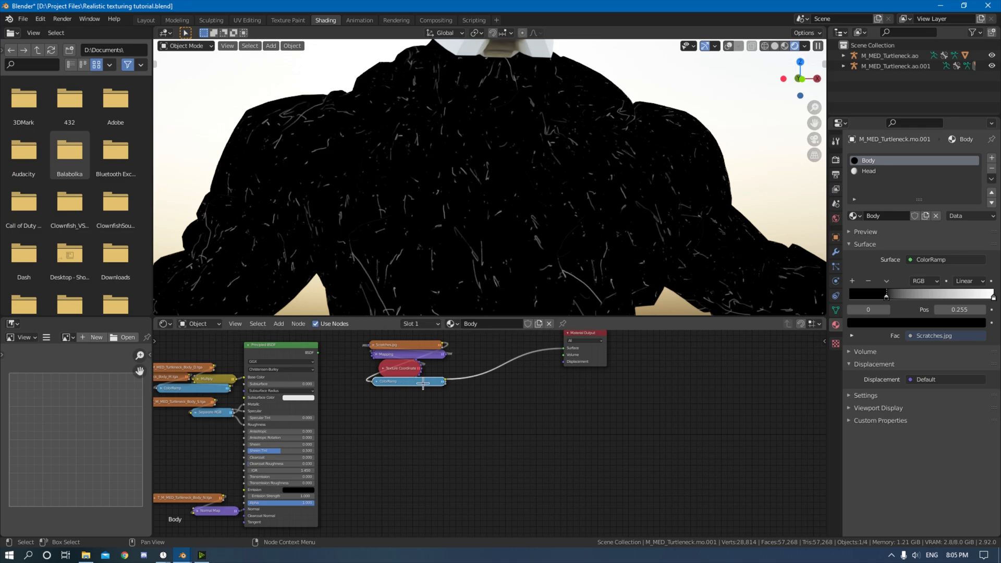
pyautogui.moveTo(317, 352); pyautogui.dragTo(523, 378)
# Step: Add a second Principled BSDF below the scratch nodes and connect its BSDF output to the Material Output's Surface
pyautogui.scroll(-2, 566, 405)
pyautogui.moveTo(557, 406); pyautogui.dragTo(606, 409, button='middle')
pyautogui.click(540, 462)
pyautogui.hotkey('shift', 'a')
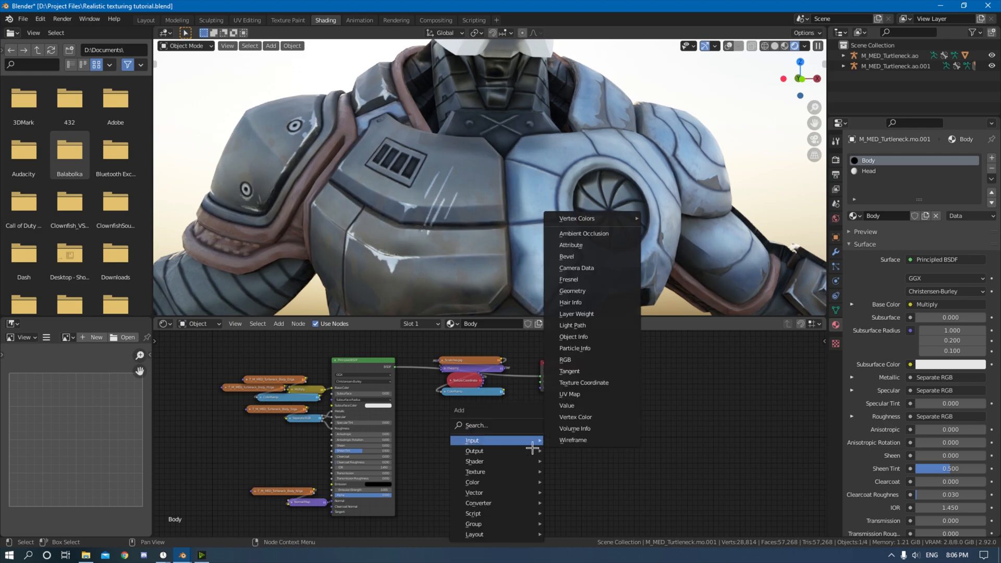
pyautogui.click(499, 429)
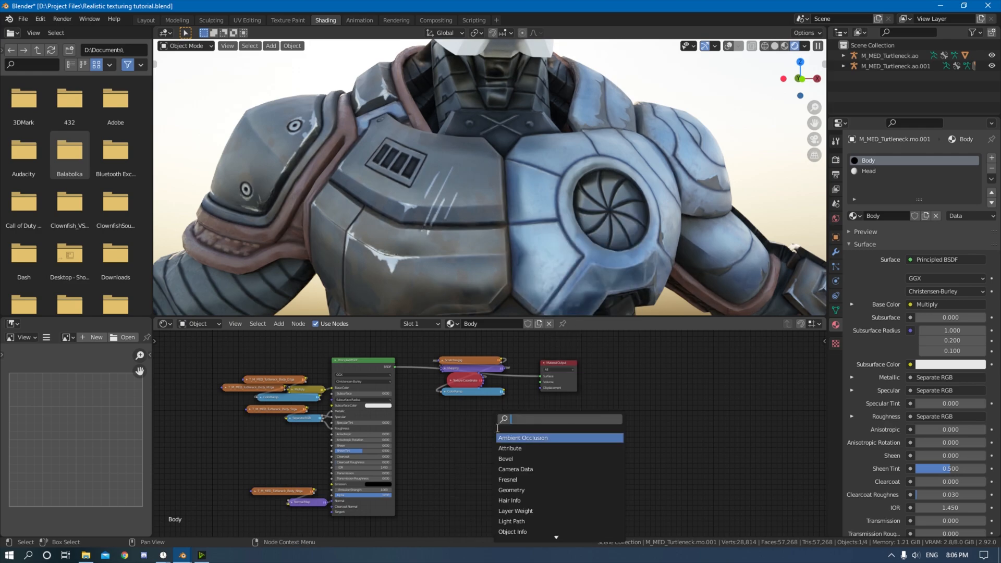
pyautogui.write('prin')
pyautogui.press('Return')
pyautogui.click(488, 438)
pyautogui.moveTo(606, 435); pyautogui.dragTo(549, 429, button='middle')
pyautogui.scroll(1, 585, 445)
pyautogui.moveTo(430, 421); pyautogui.dragTo(475, 364)
# Step: Set the new Principled BSDF to Metallic 1.000, Roughness 0.000 and Specular 1.000 for a polished metal look
pyautogui.moveTo(490, 453); pyautogui.dragTo(525, 448, button='middle')
pyautogui.scroll(2, 464, 468)
pyautogui.moveTo(486, 477); pyautogui.dragTo(532, 450, button='middle')
pyautogui.scroll(2, 490, 436)
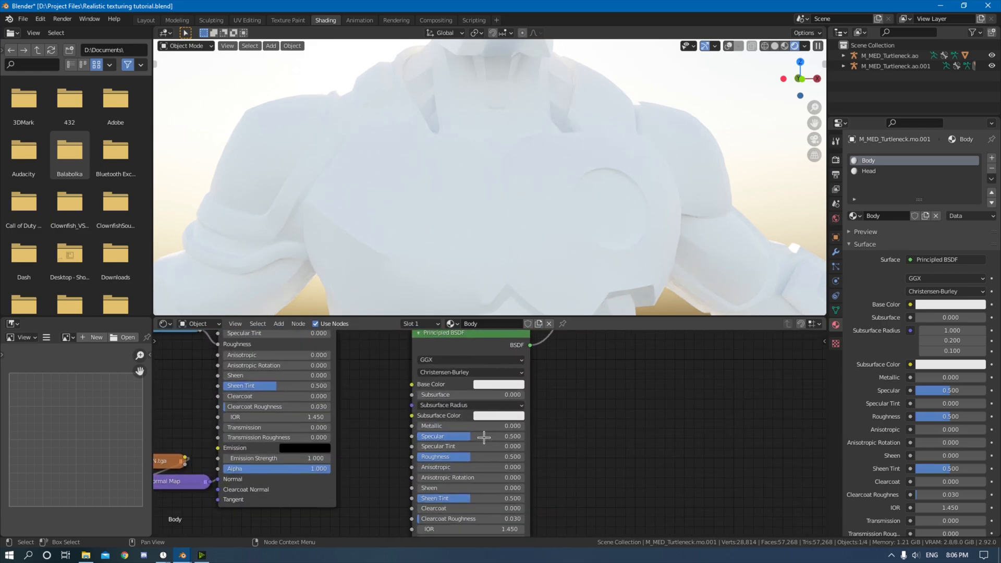
pyautogui.moveTo(447, 429); pyautogui.dragTo(522, 429)
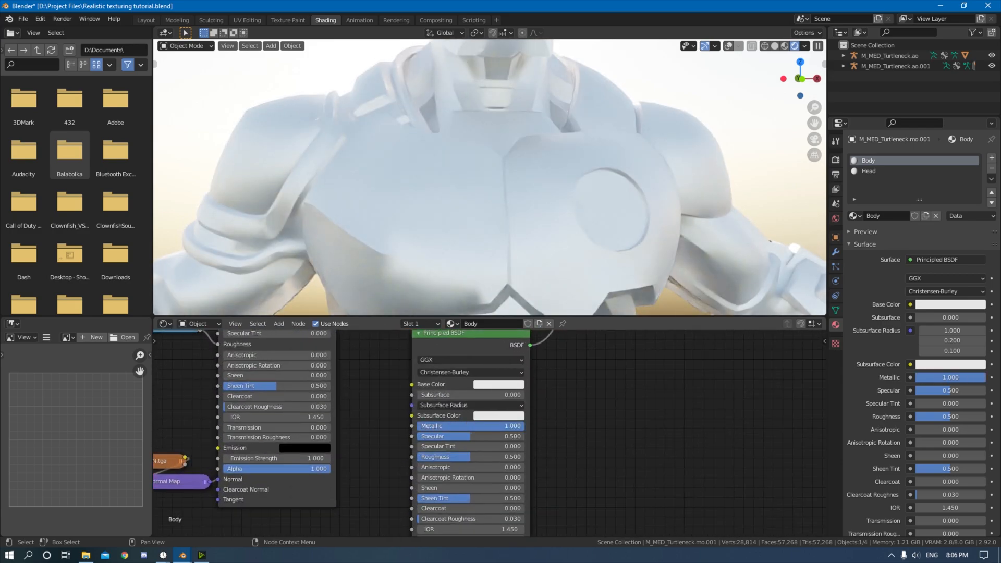
pyautogui.moveTo(471, 457); pyautogui.dragTo(425, 455)
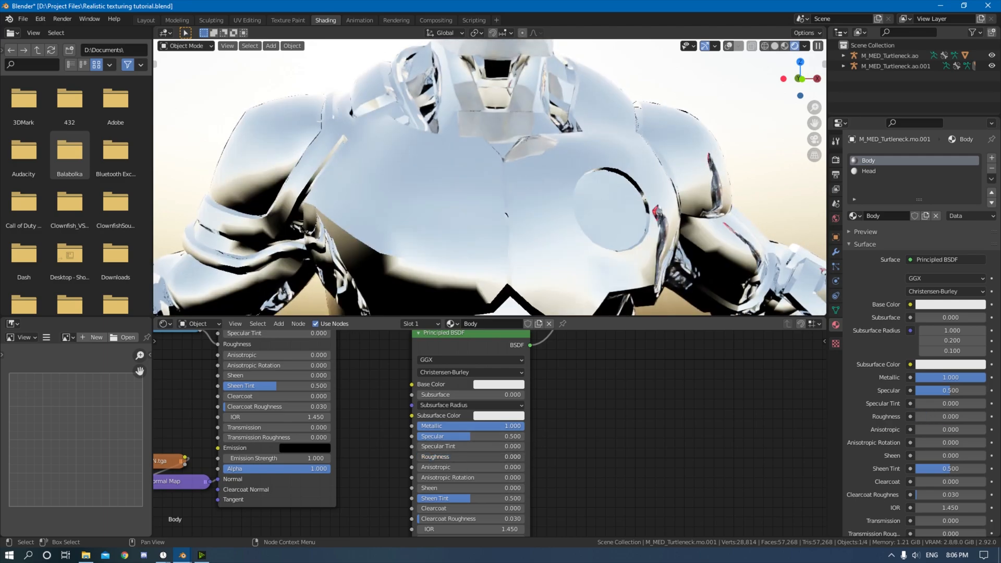
pyautogui.scroll(-8, 616, 215)
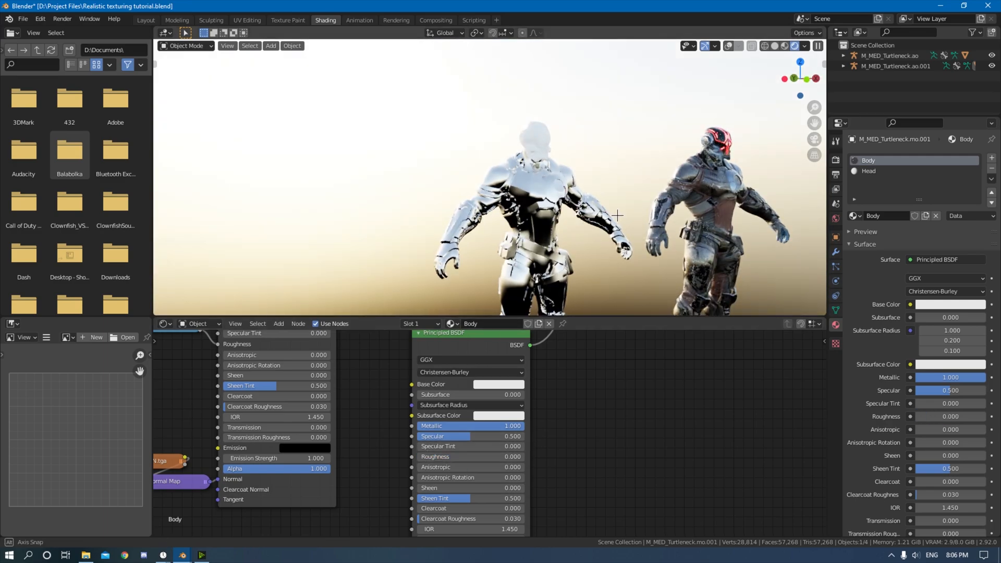
pyautogui.scroll(8, 616, 215)
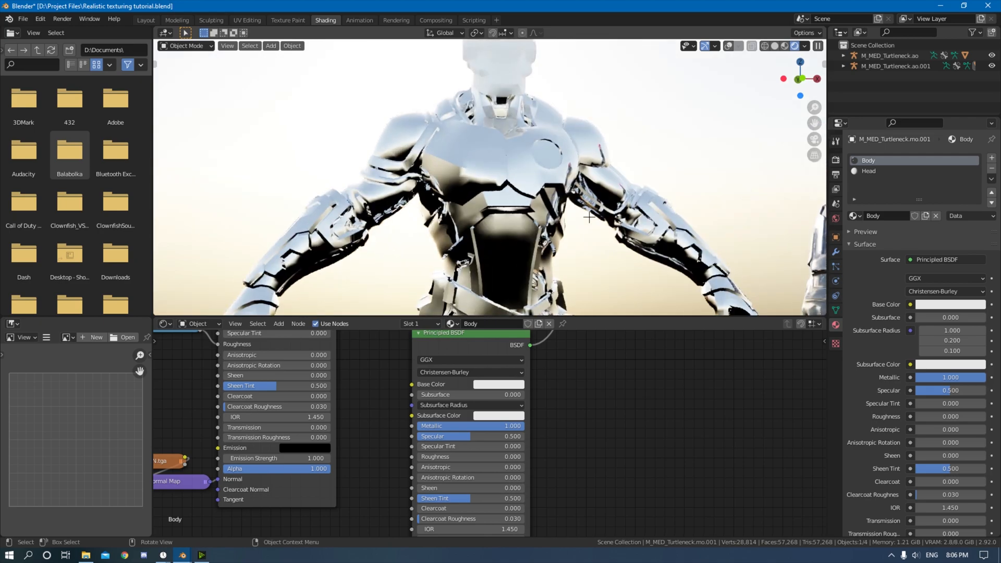
pyautogui.moveTo(468, 442); pyautogui.dragTo(490, 440)
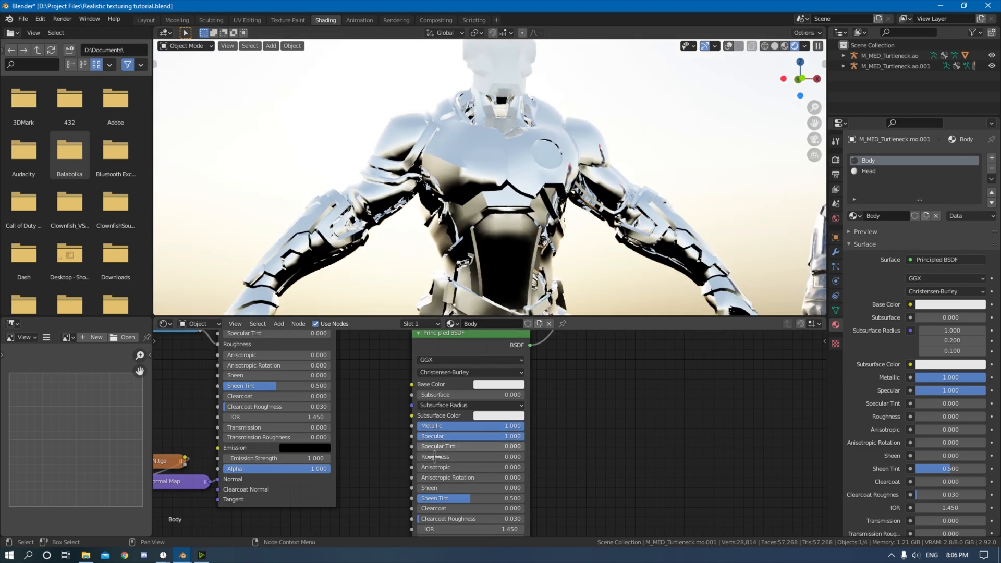
pyautogui.click(450, 426)
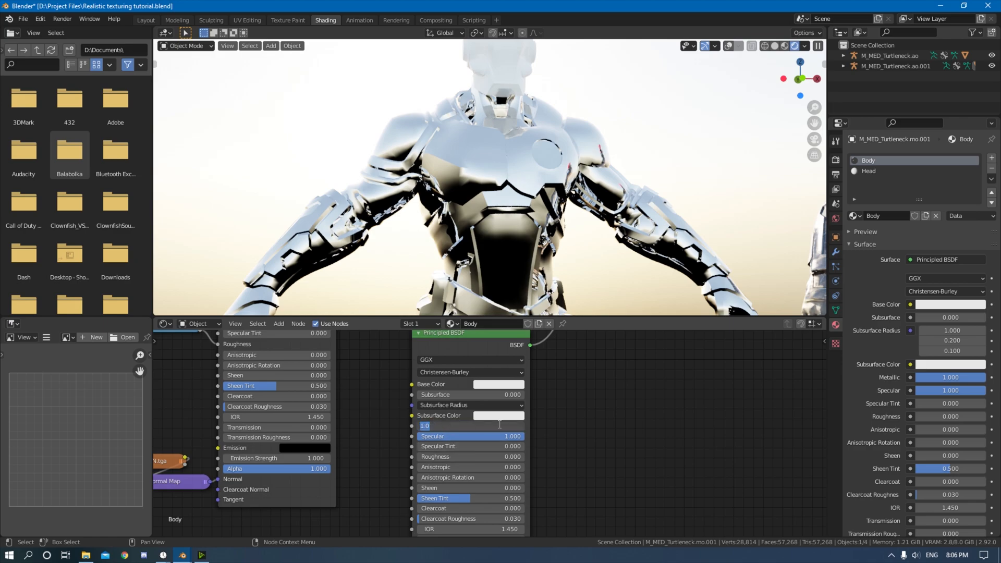
pyautogui.press('Return')
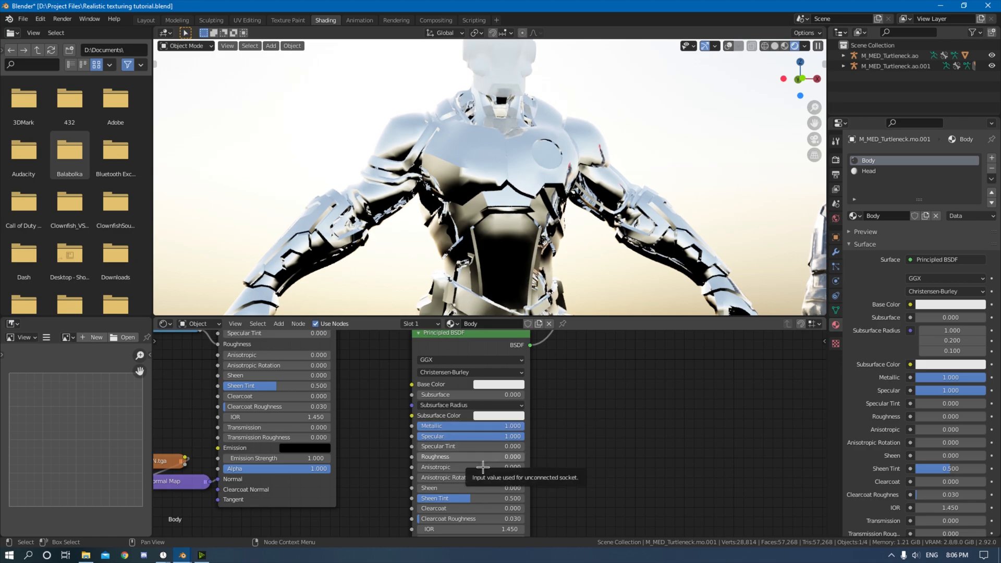
# Step: Reconnect the textured Principled BSDF to the Material Output and move the collapsed scratch nodes above the link
pyautogui.scroll(-3, 594, 379)
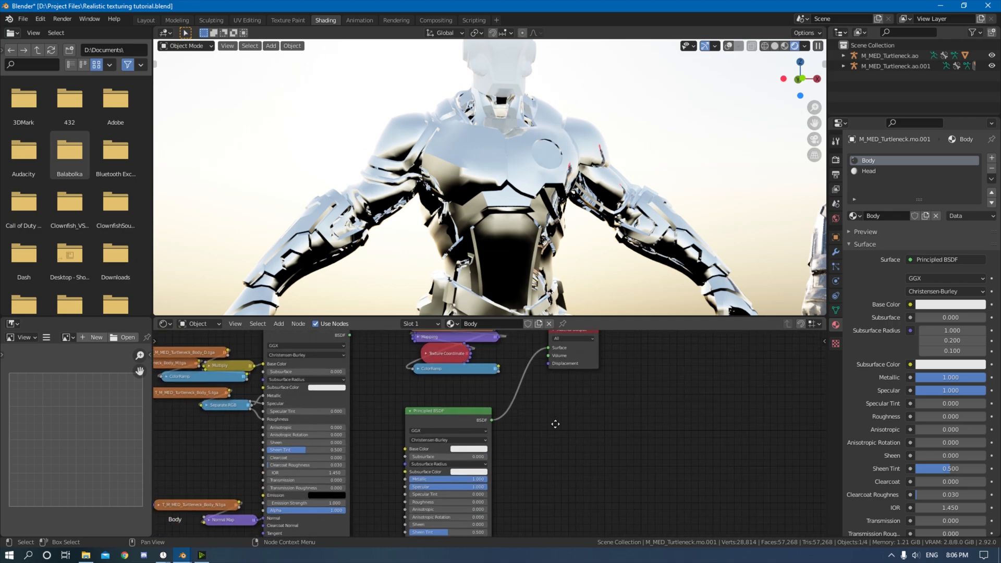
pyautogui.moveTo(336, 410); pyautogui.dragTo(543, 428)
pyautogui.click(441, 448)
pyautogui.click(441, 402)
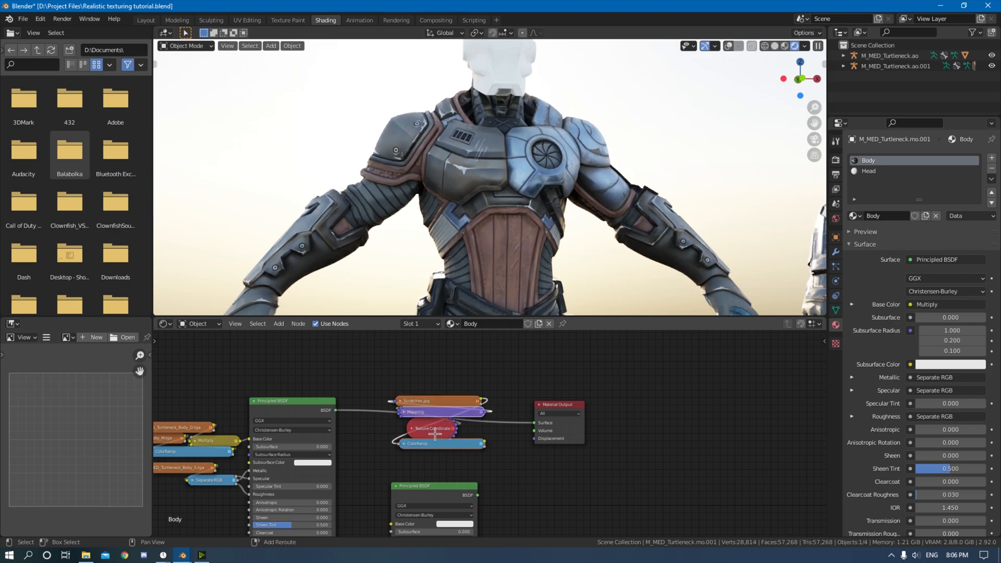
pyautogui.moveTo(437, 422); pyautogui.dragTo(410, 376)
pyautogui.click(469, 373)
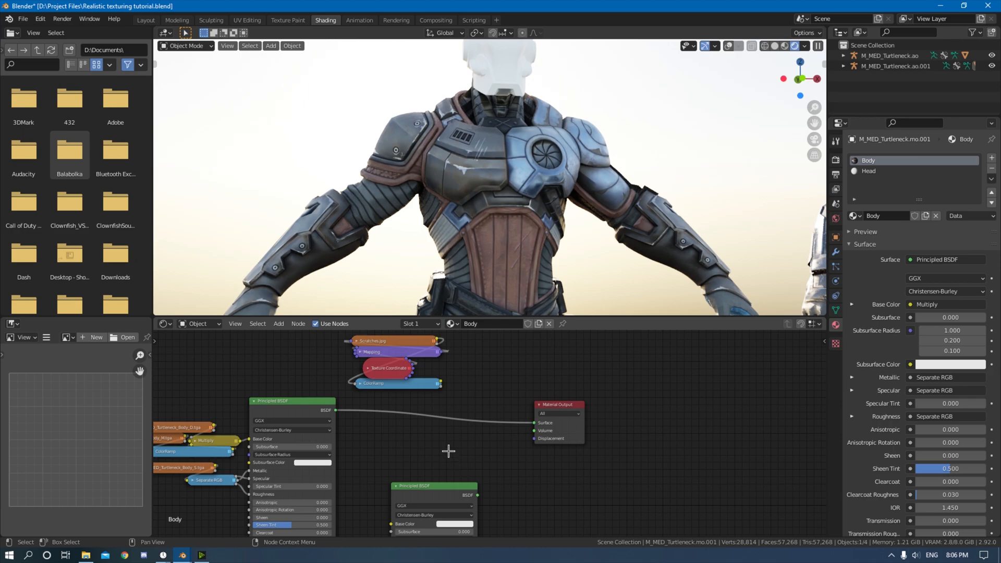
# Step: Insert a Mix Shader on the link between the textured Principled BSDF and the Material Output
pyautogui.hotkey('shift', 'a')
pyautogui.press('Escape')
pyautogui.hotkey('shift', 'a')
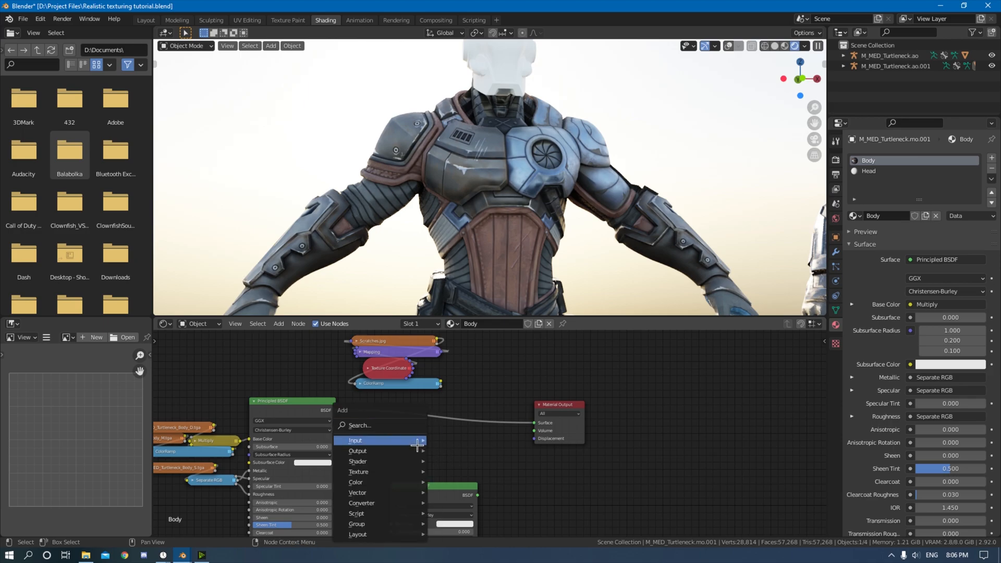
pyautogui.click(401, 429)
pyautogui.write('mix')
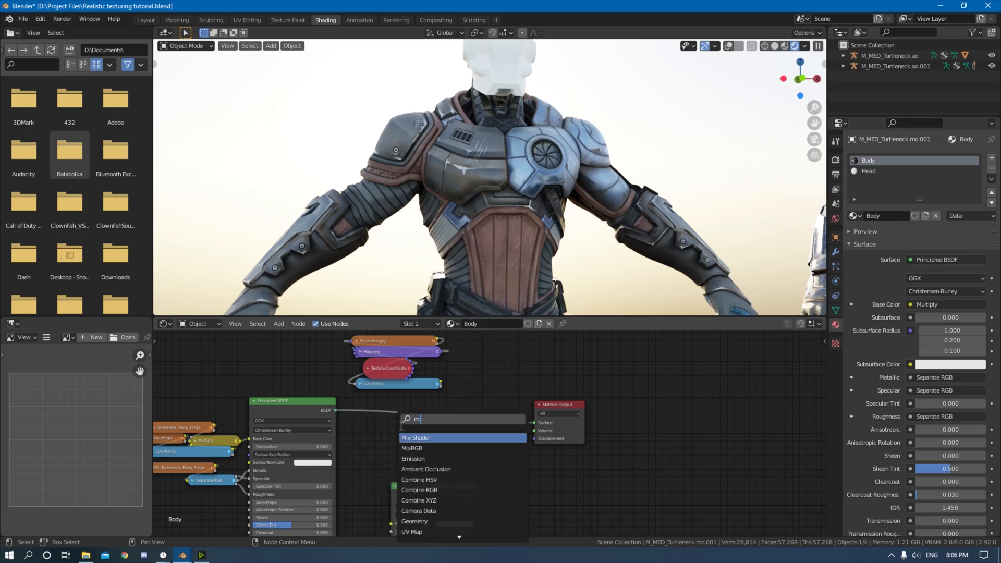
pyautogui.click(434, 443)
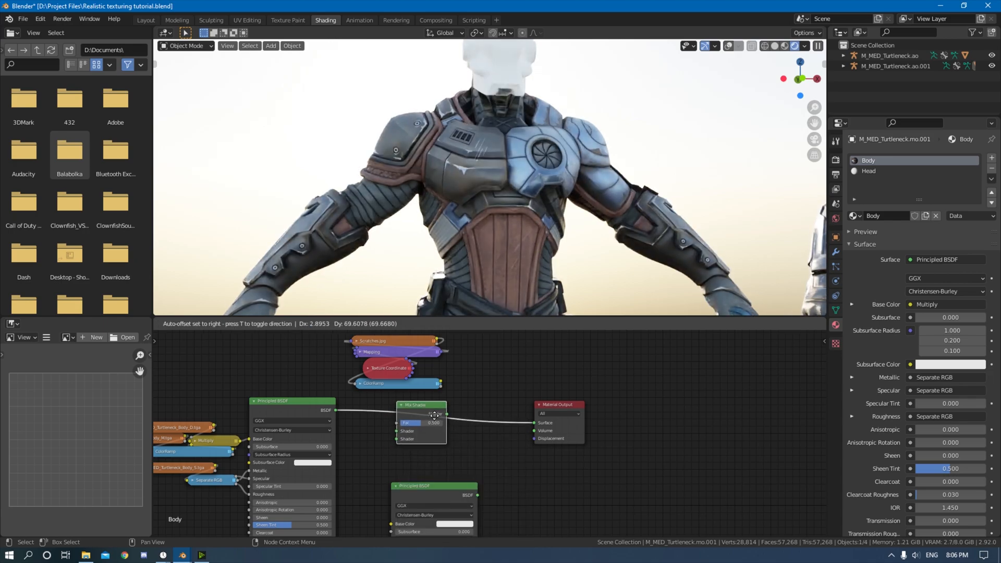
pyautogui.click(427, 415)
# Step: Connect the metal Principled BSDF to the Mix Shader's second Shader input and the scratch ColorRamp's Color to its Fac
pyautogui.moveTo(499, 461); pyautogui.dragTo(538, 391, button='middle')
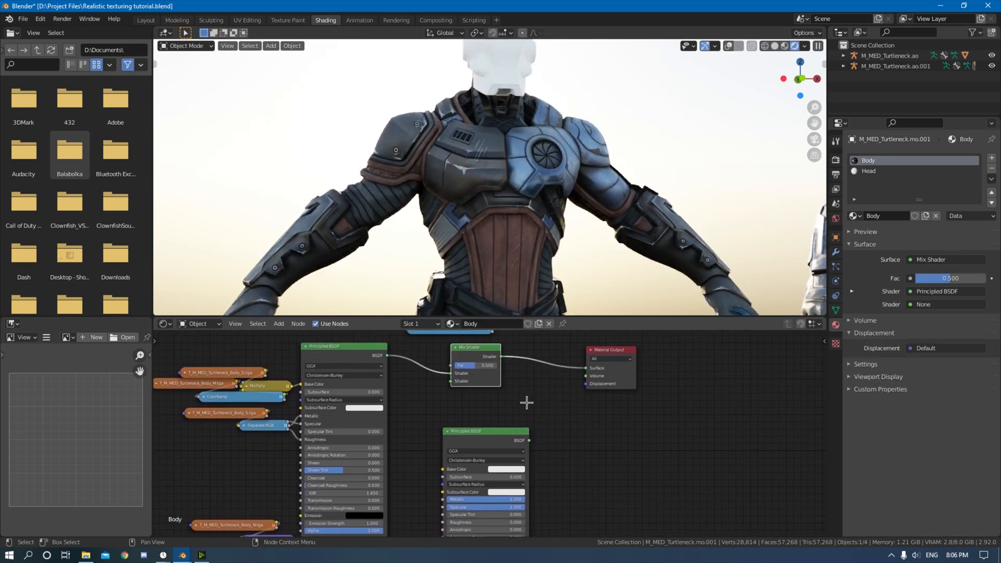
pyautogui.moveTo(494, 437); pyautogui.dragTo(457, 389)
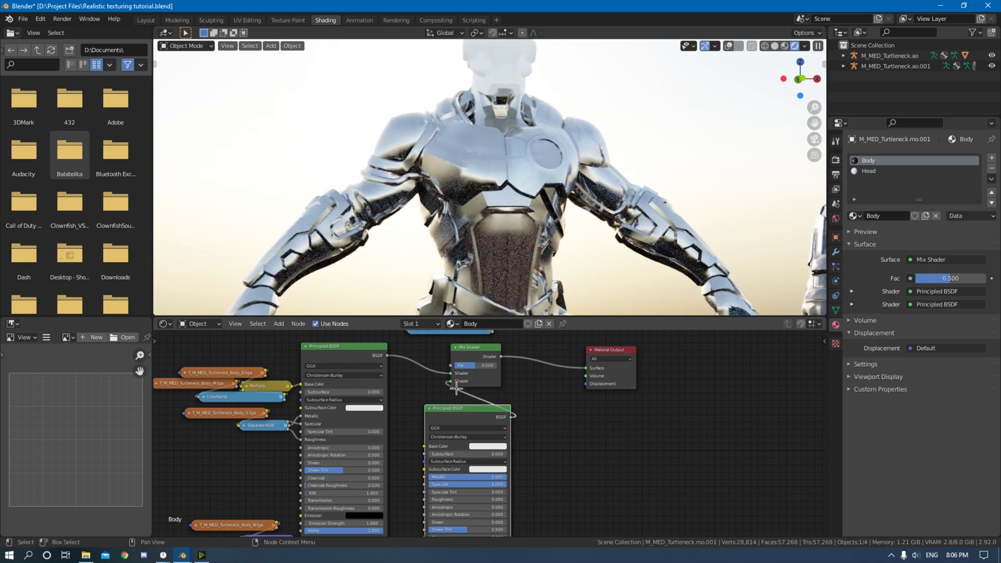
pyautogui.moveTo(588, 401); pyautogui.dragTo(589, 494, button='middle')
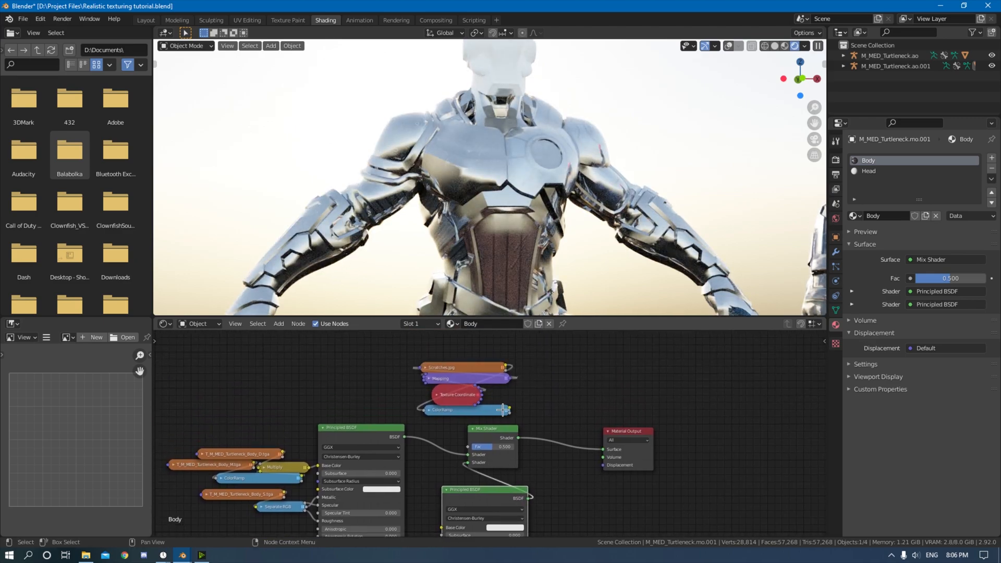
pyautogui.moveTo(509, 408); pyautogui.dragTo(558, 405)
pyautogui.moveTo(559, 442); pyautogui.dragTo(479, 454)
pyautogui.scroll(5, 477, 188)
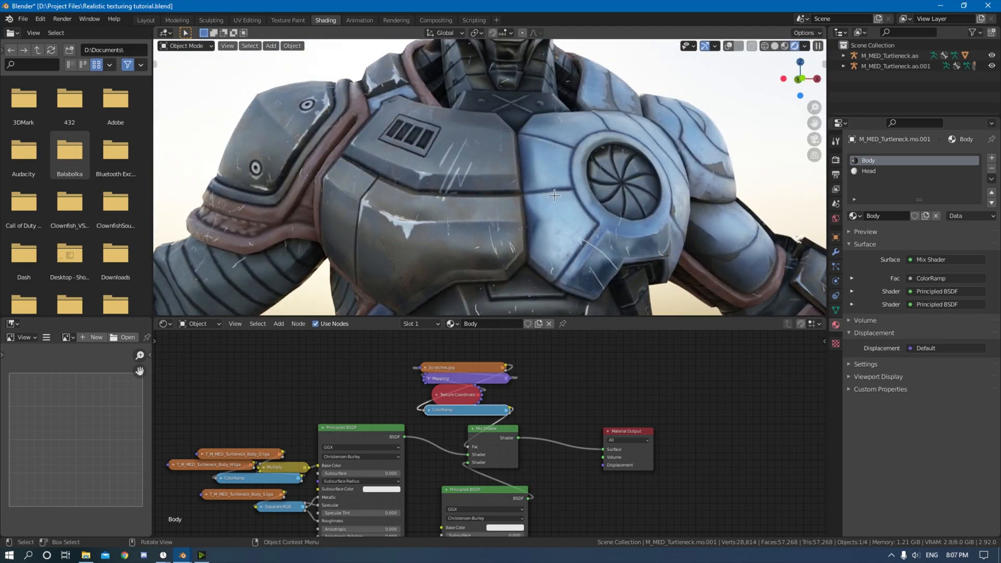
pyautogui.scroll(-2, 536, 196)
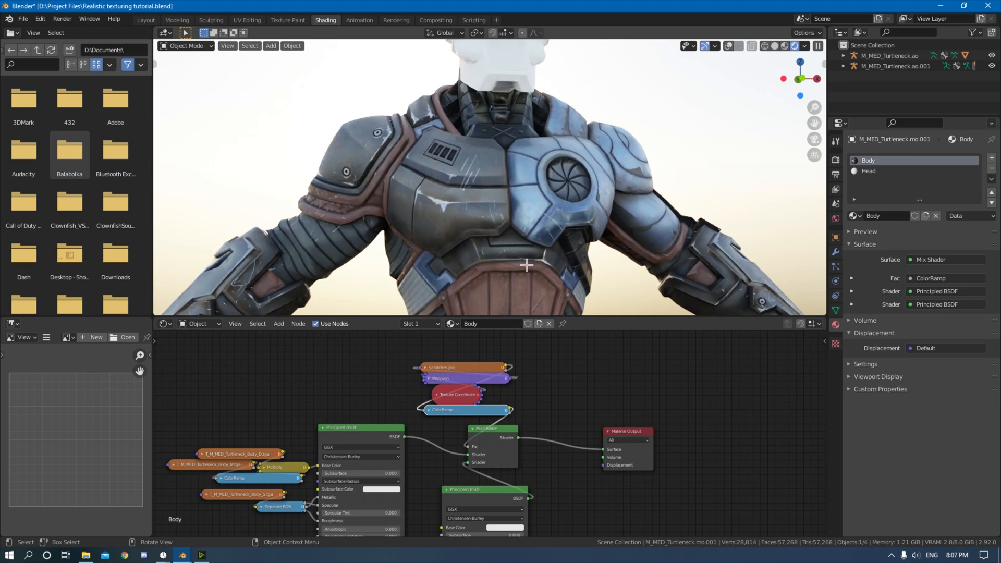
# Step: Expand the scratch ColorRamp, set its black stop's position to 0.000 and shift the node sideways
pyautogui.press('h')
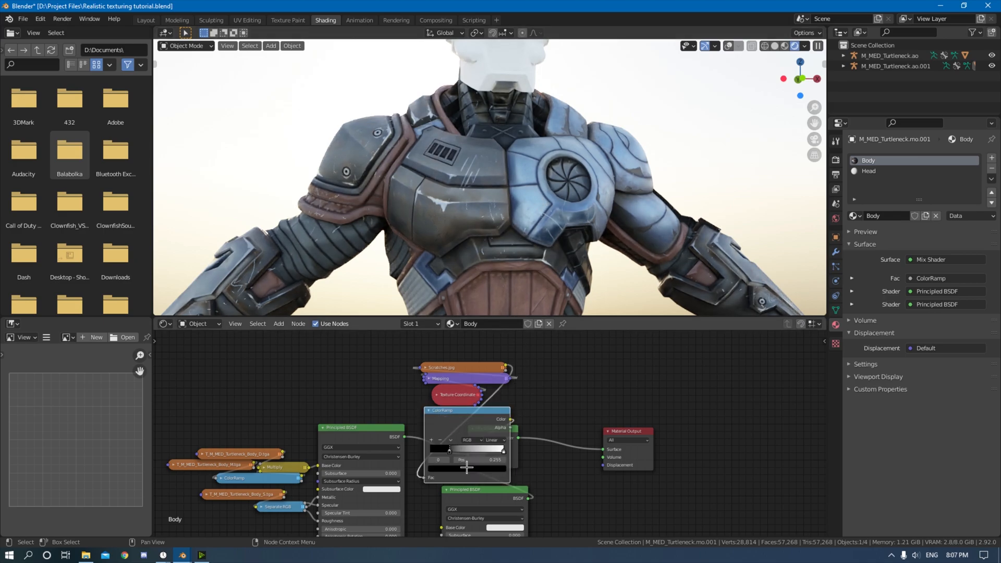
pyautogui.moveTo(459, 461); pyautogui.dragTo(412, 459)
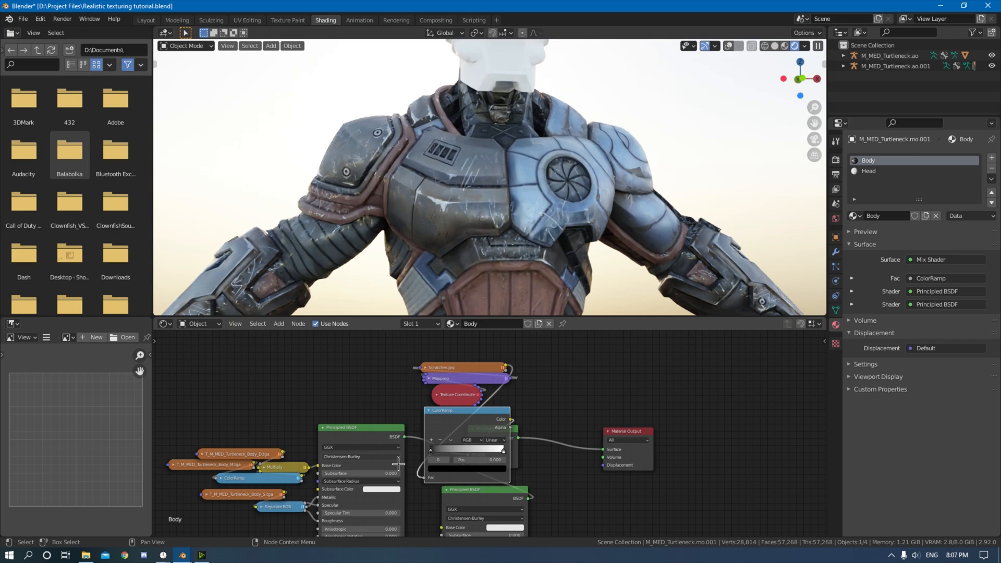
pyautogui.press('g')
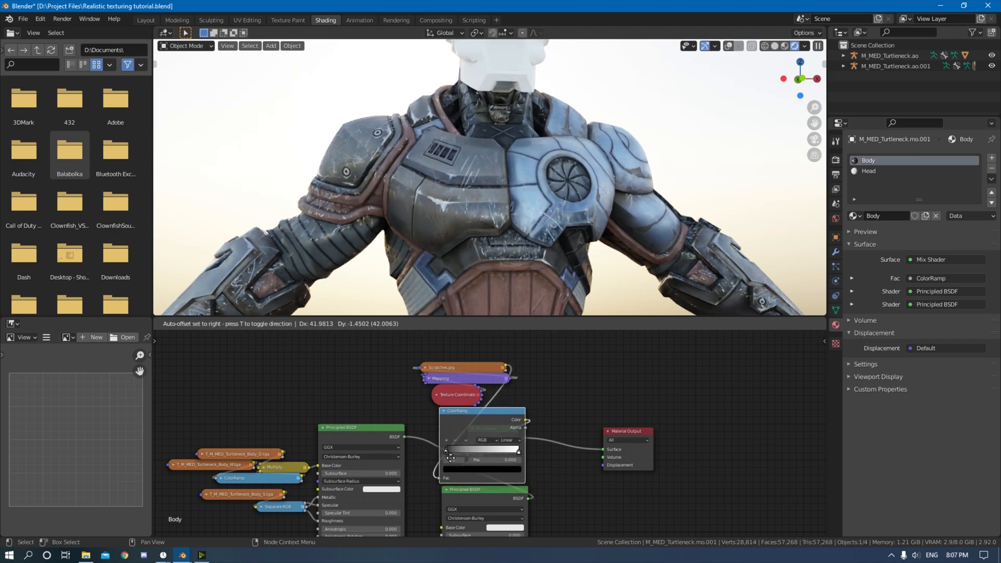
pyautogui.click(465, 459)
# Step: Remove the scratch ColorRamp and feed Scratches.jpg directly into the Mix Shader's Fac
pyautogui.press('x')
pyautogui.moveTo(505, 368); pyautogui.dragTo(472, 453)
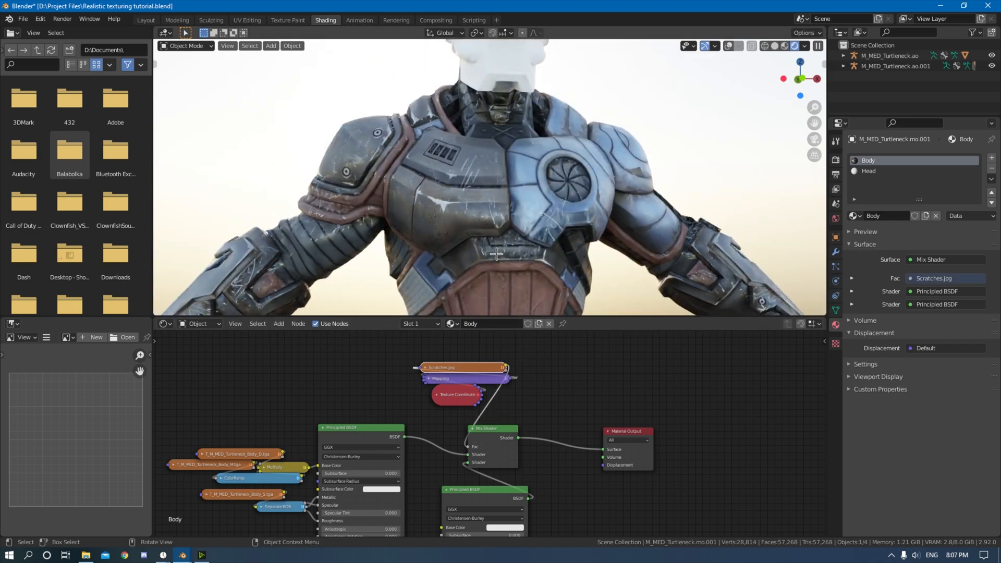
# Step: Insert a MixRGB node on the link between the Normal Map and the textured Principled BSDF's Normal input
pyautogui.moveTo(542, 414); pyautogui.dragTo(576, 371, button='middle')
pyautogui.scroll(-1, 506, 438)
pyautogui.moveTo(503, 465); pyautogui.dragTo(563, 536, button='middle')
pyautogui.moveTo(430, 421); pyautogui.dragTo(402, 410)
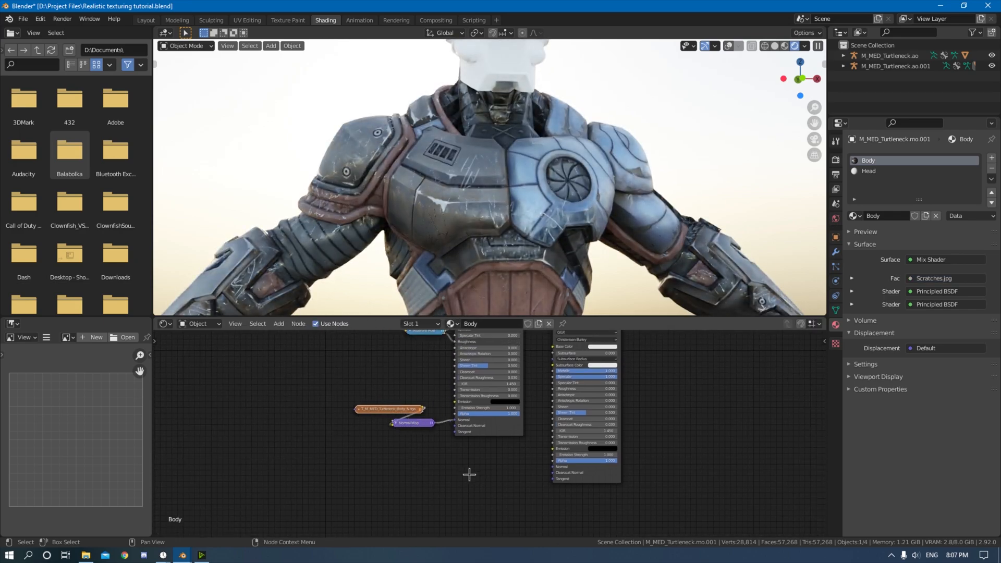
pyautogui.hotkey('shift', 'a')
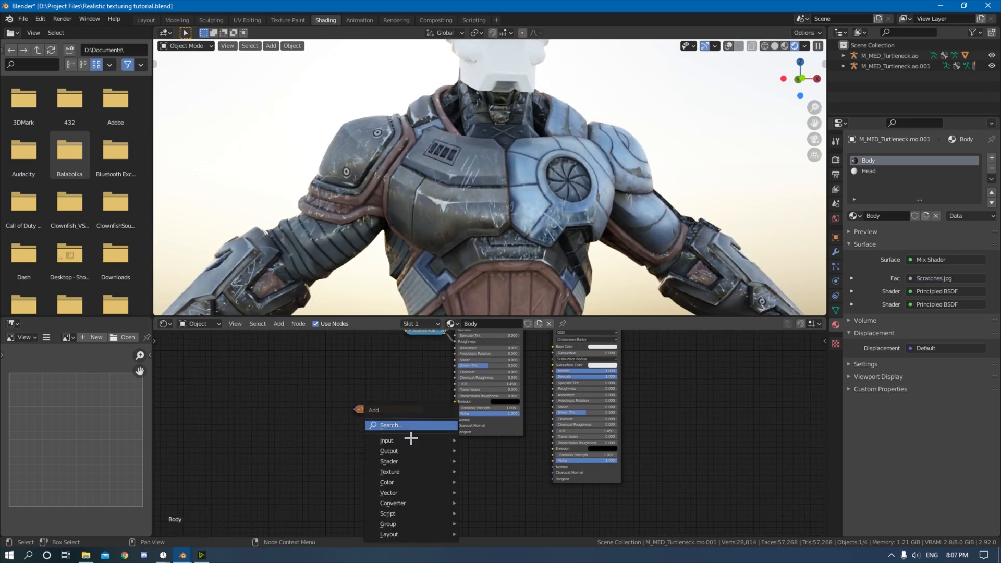
pyautogui.click(407, 428)
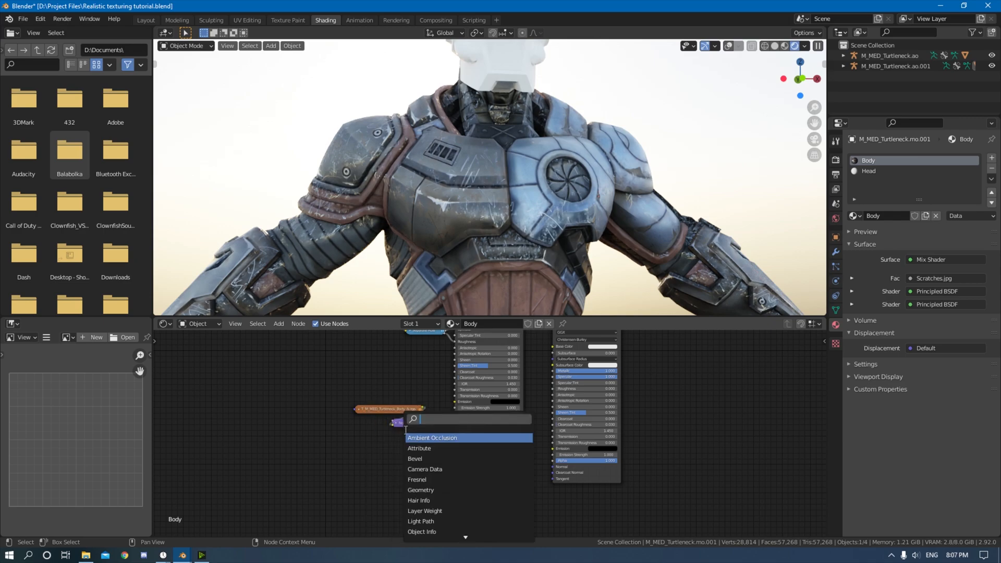
pyautogui.write('mix')
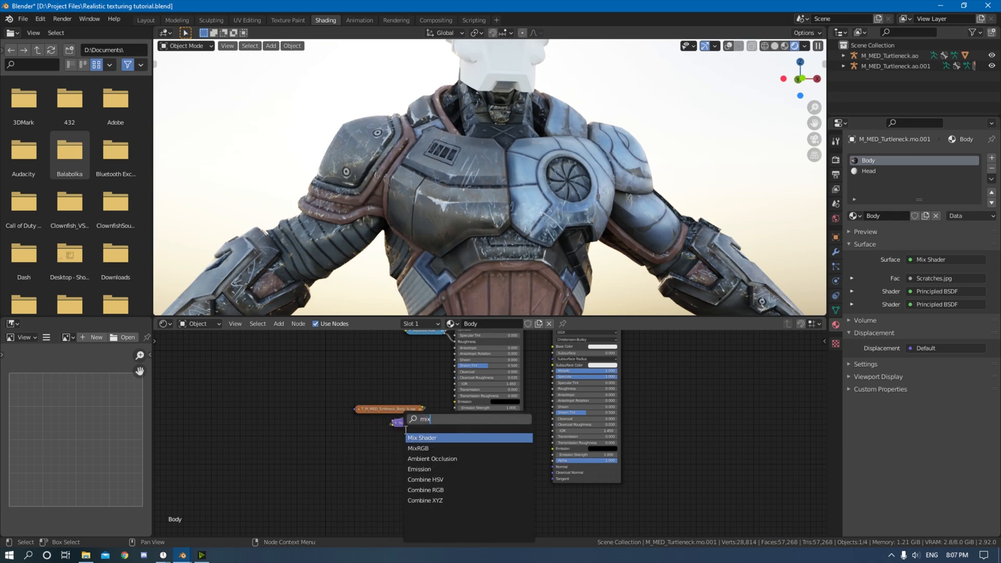
pyautogui.click(431, 451)
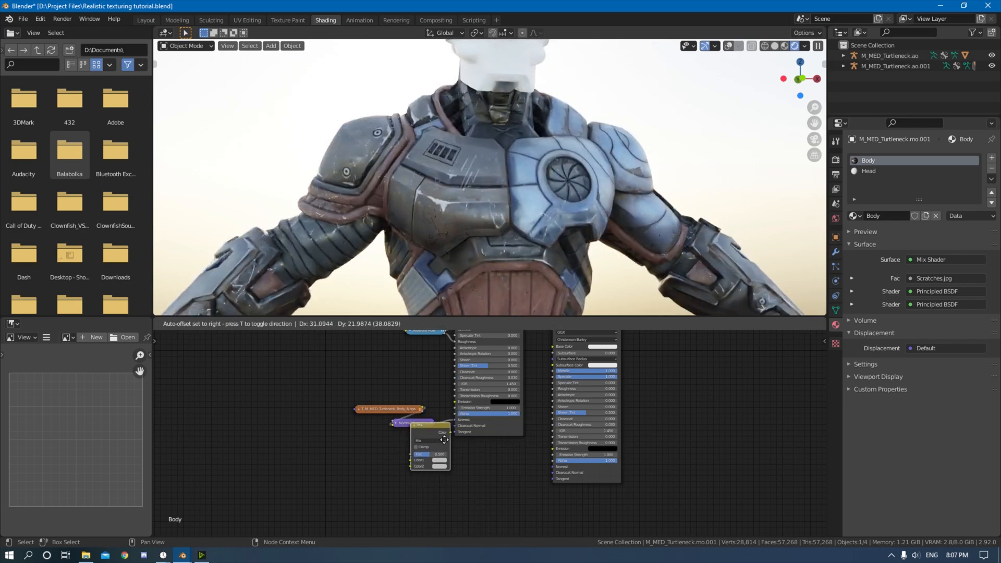
pyautogui.click(483, 400)
# Step: Add a Bump node above the Mix Shader and connect Scratches.jpg's Color to its Height
pyautogui.moveTo(482, 402); pyautogui.dragTo(412, 485, button='middle')
pyautogui.scroll(-1, 415, 472)
pyautogui.moveTo(417, 442); pyautogui.dragTo(401, 480, button='middle')
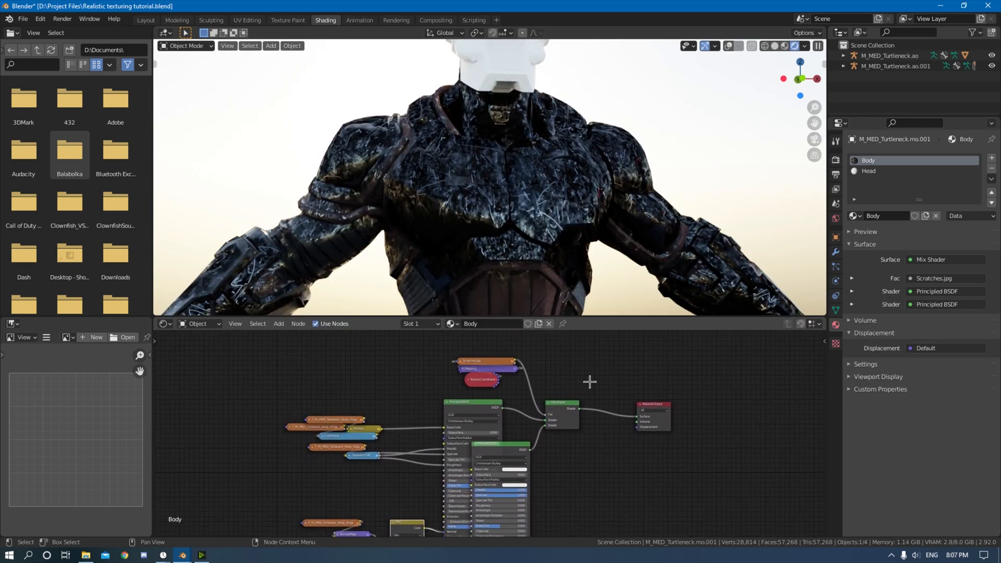
pyautogui.hotkey('shift', 'a')
pyautogui.click(574, 360)
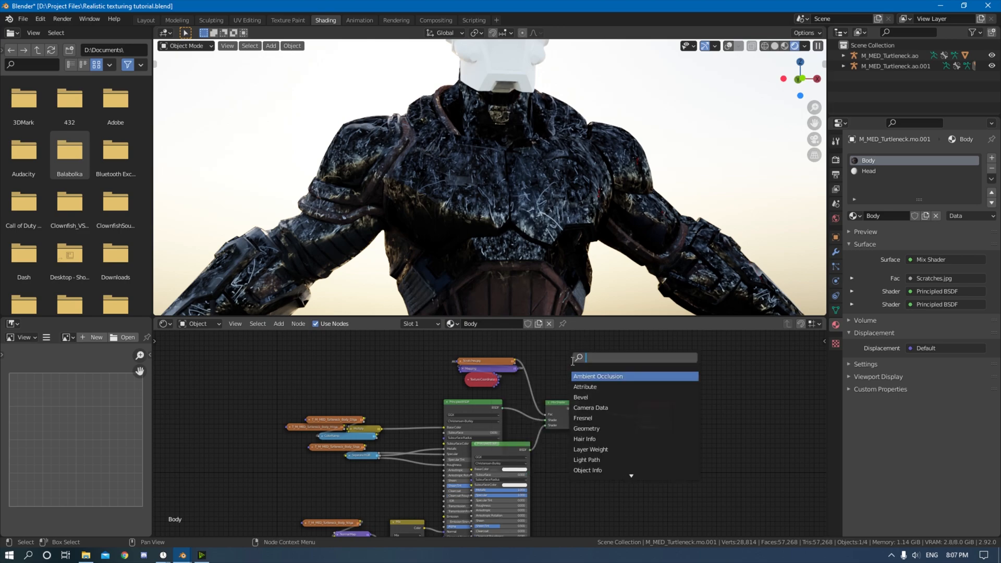
pyautogui.write('bump')
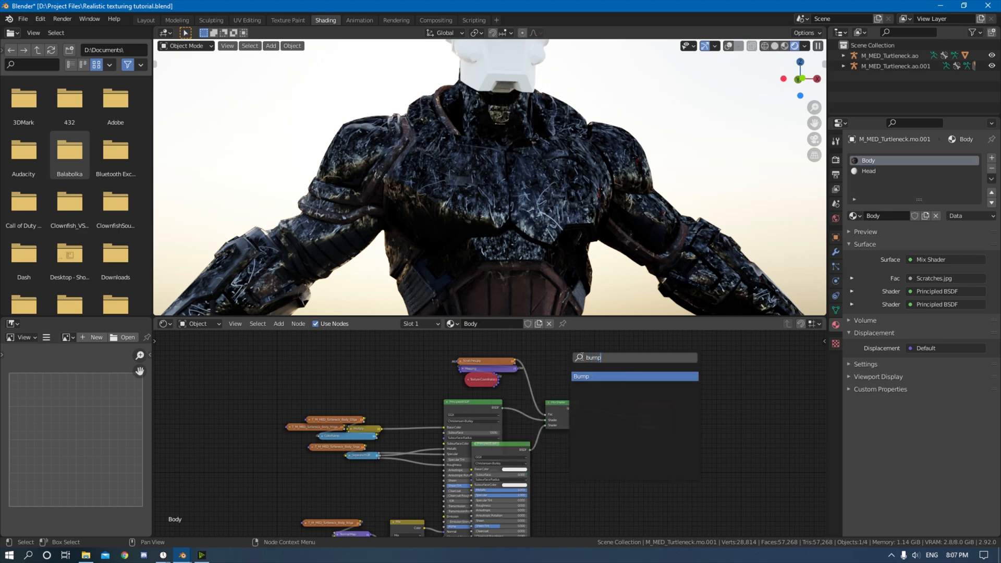
pyautogui.click(596, 383)
pyautogui.click(578, 362)
pyautogui.scroll(6, 607, 370)
pyautogui.moveTo(608, 371); pyautogui.dragTo(569, 471, button='middle')
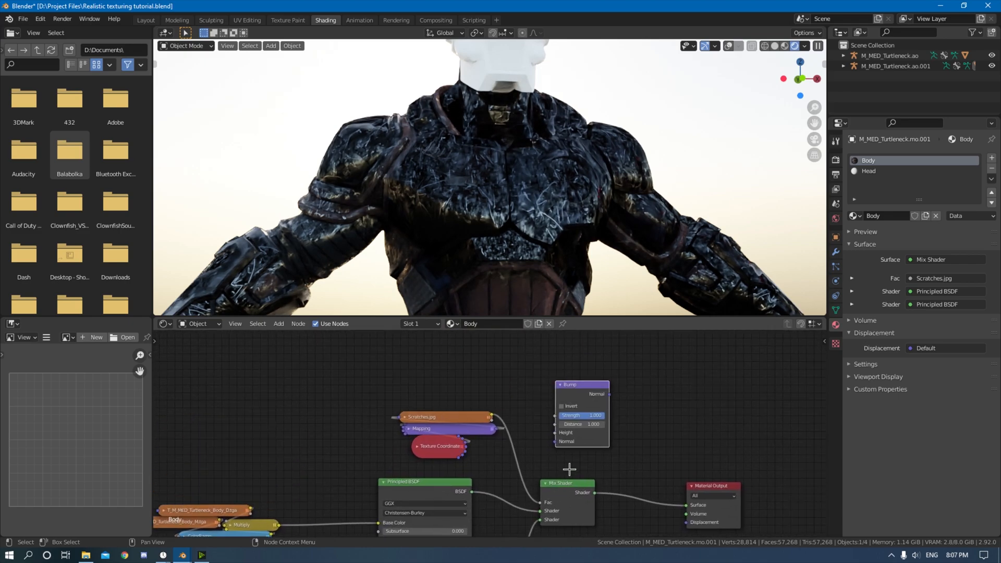
pyautogui.moveTo(492, 417); pyautogui.dragTo(555, 432)
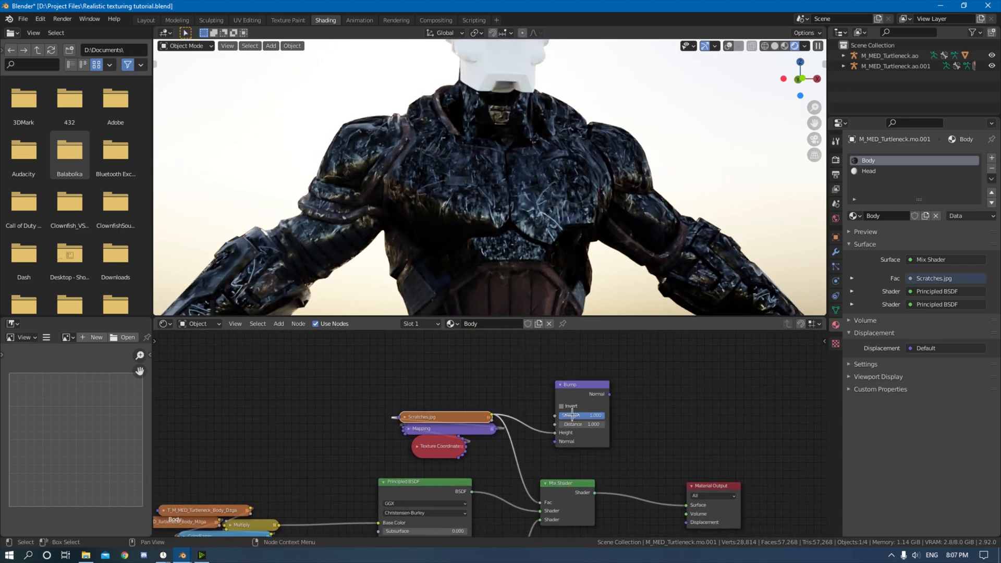
# Step: Connect the Bump node's Normal output to Color2 of the Mix node that feeds the Normal input
pyautogui.scroll(-3, 626, 416)
pyautogui.moveTo(643, 413); pyautogui.dragTo(639, 331, button='middle')
pyautogui.scroll(-1, 616, 450)
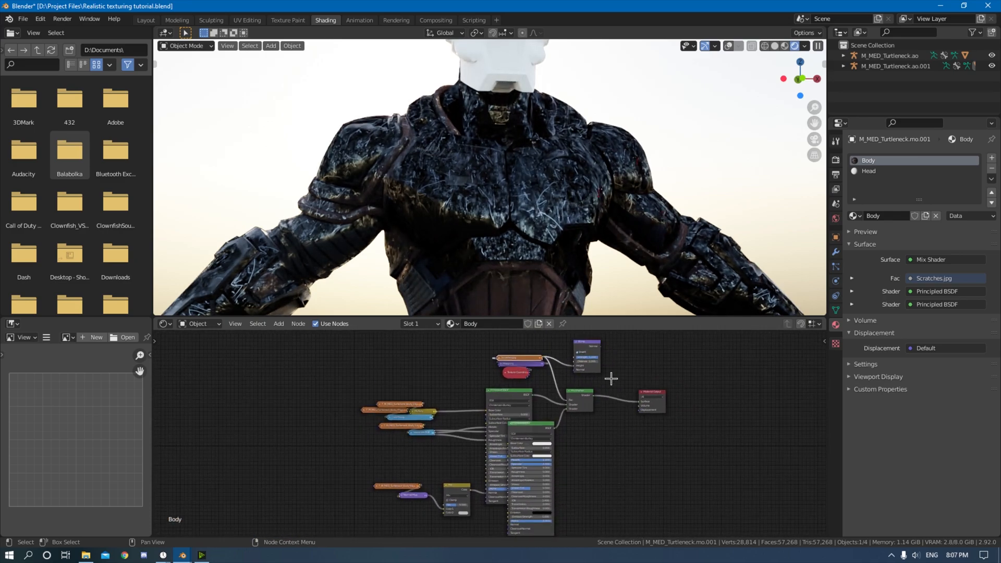
pyautogui.moveTo(601, 347); pyautogui.dragTo(451, 519)
# Step: Examine the scratch detail on the chest plates and the other character's MaskFX nodes around Scratches.jpg, ColorRamp and Bump
pyautogui.scroll(3, 457, 297)
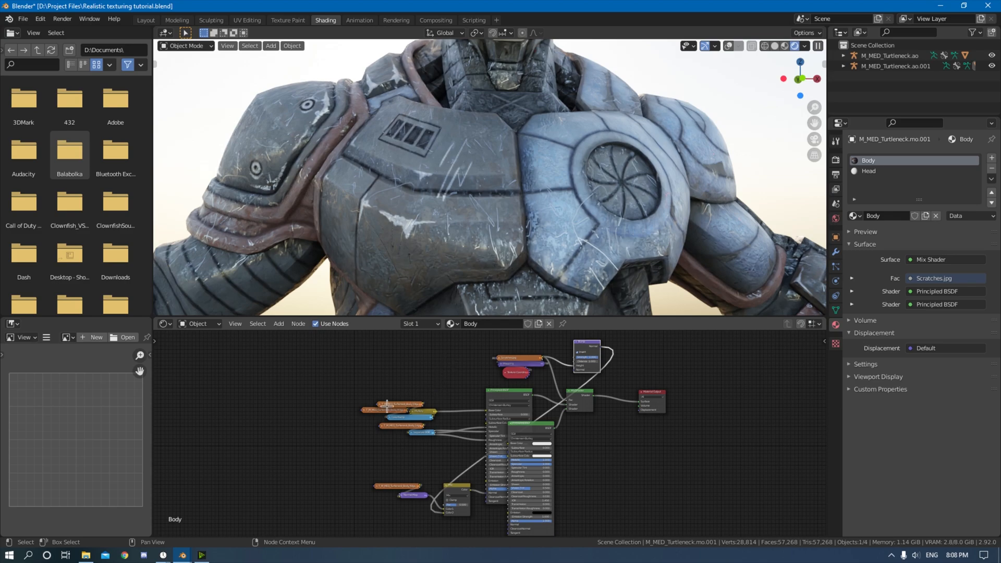
pyautogui.scroll(4, 424, 270)
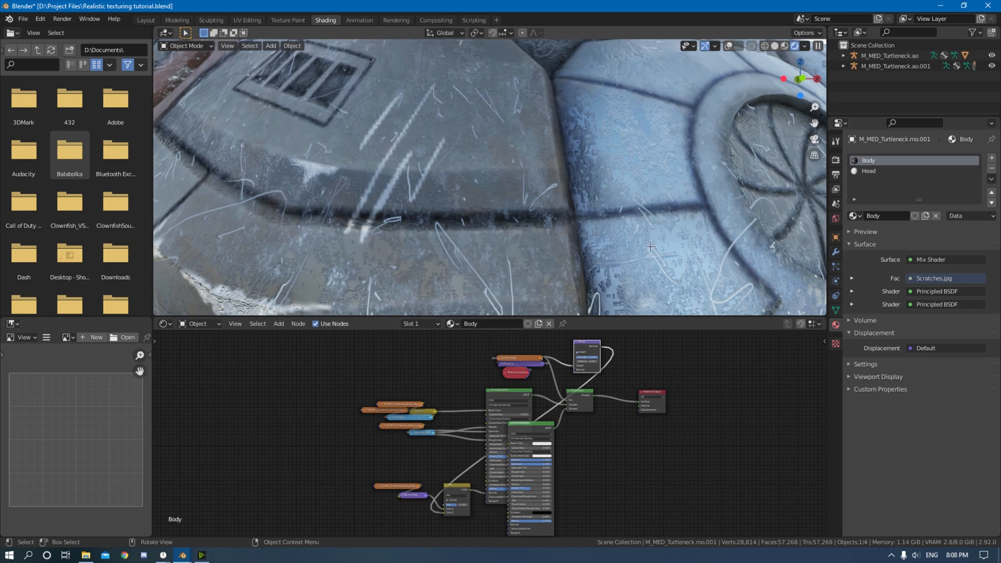
pyautogui.moveTo(727, 418); pyautogui.dragTo(708, 438, button='middle')
pyautogui.scroll(-9, 671, 269)
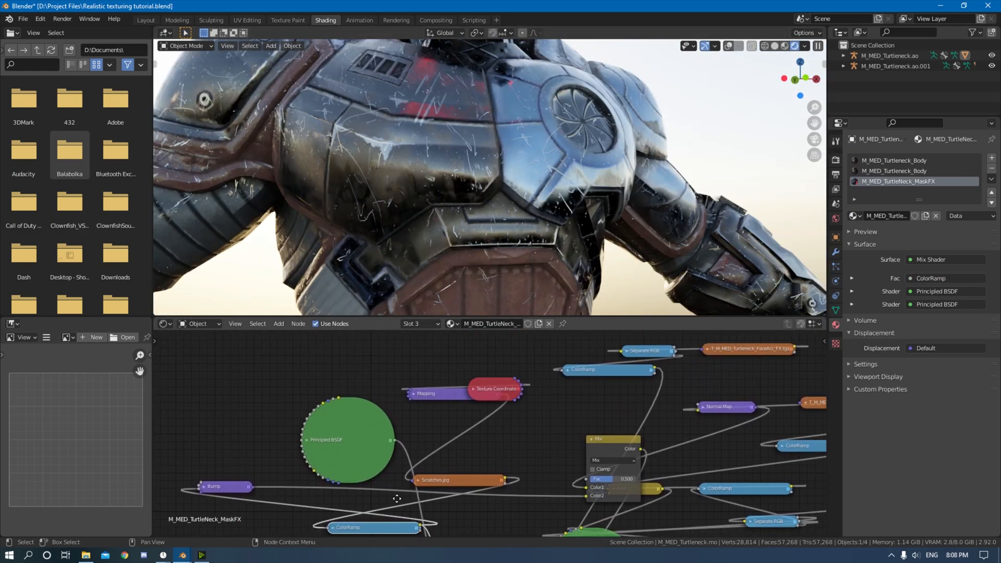
pyautogui.moveTo(415, 491); pyautogui.dragTo(391, 459, button='middle')
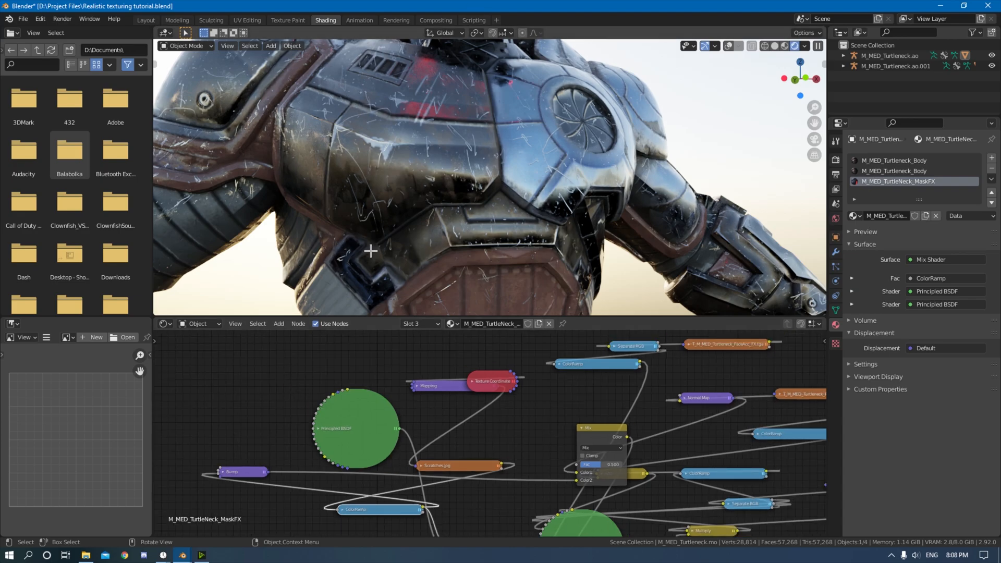
pyautogui.scroll(-8, 402, 215)
pyautogui.keyDown('shift'); pyautogui.moveTo(364, 233); pyautogui.dragTo(472, 242, button='middle'); pyautogui.keyUp('shift')
pyautogui.scroll(4, 471, 242)
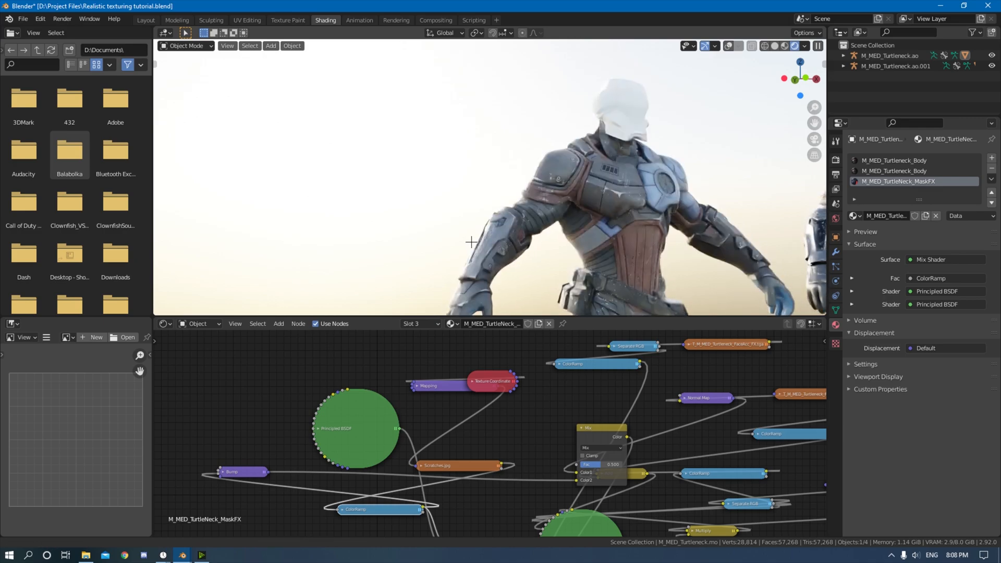
# Step: In the Body material, insert a ColorRamp between Scratches.jpg and the Bump's Height, with its black stop at position 0.268
pyautogui.scroll(-2, 471, 242)
pyautogui.click(473, 241)
pyautogui.moveTo(576, 409); pyautogui.dragTo(410, 439, button='middle')
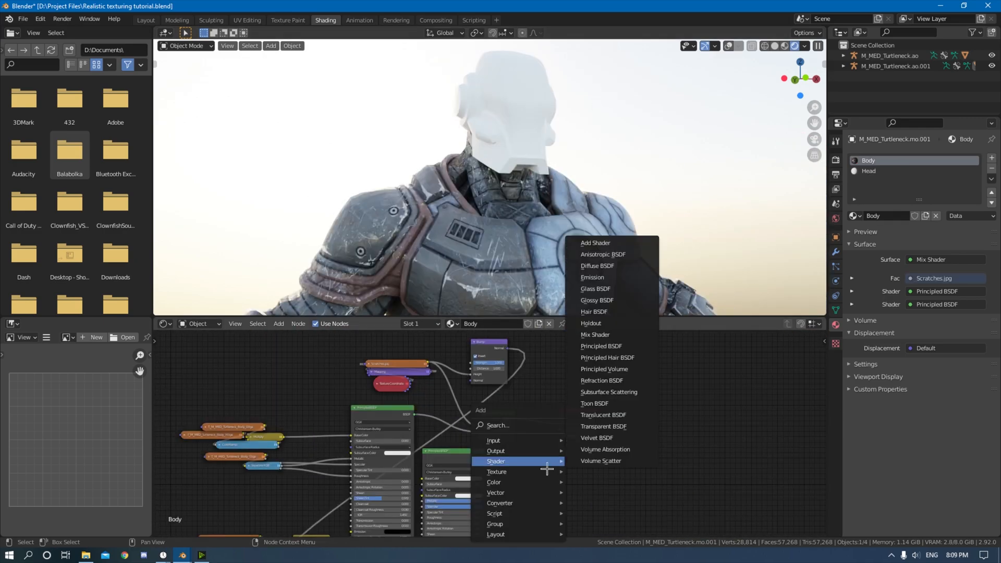
pyautogui.click(509, 433)
pyautogui.write('color')
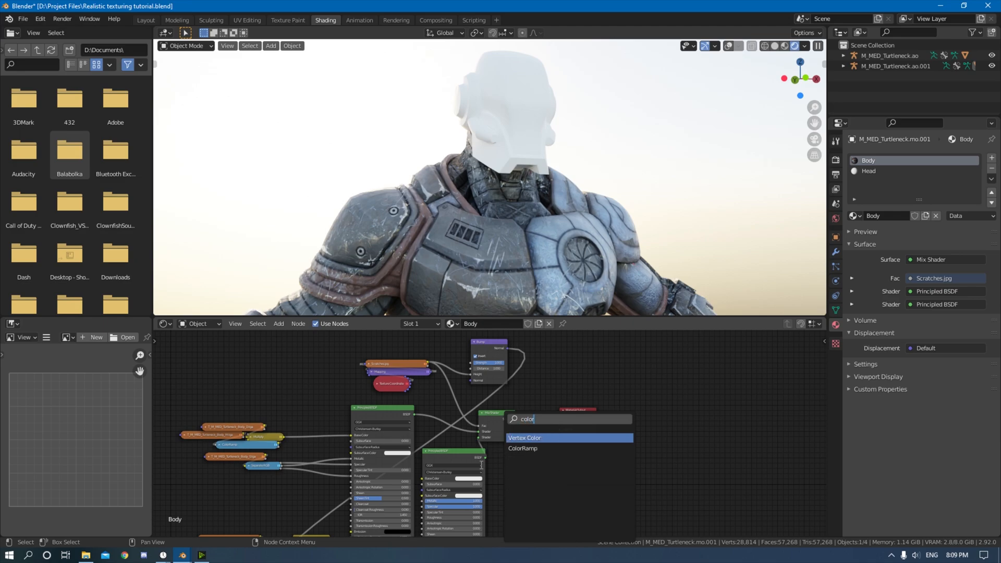
pyautogui.click(523, 449)
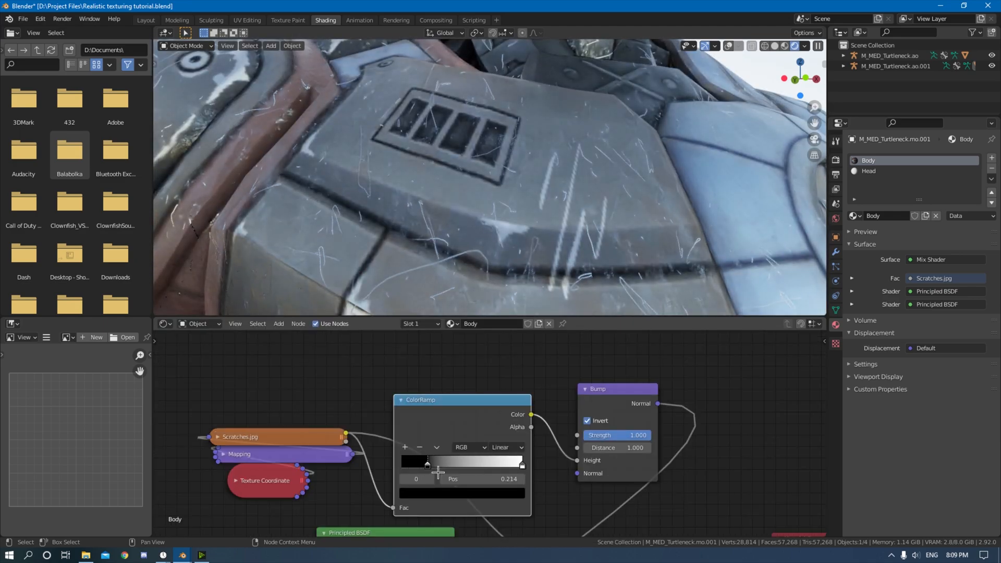
pyautogui.moveTo(438, 472); pyautogui.dragTo(449, 501)
pyautogui.moveTo(447, 472); pyautogui.dragTo(443, 472)
# Step: Try a different Bump distance, reset it to 1, and compare the scratches with Invert switched off and on again
pyautogui.moveTo(628, 452)
pyautogui.mouseDown()
pyautogui.moveTo(738, 452)
pyautogui.moveTo(833, 406)
pyautogui.mouseUp()
pyautogui.click(630, 451)
pyautogui.write('1')
pyautogui.press('Return')
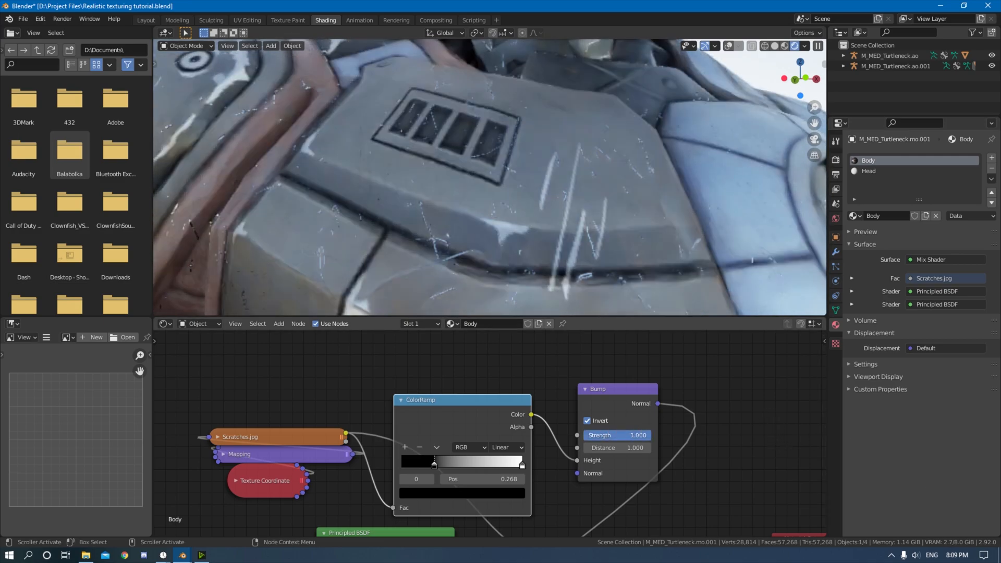
pyautogui.click(597, 424)
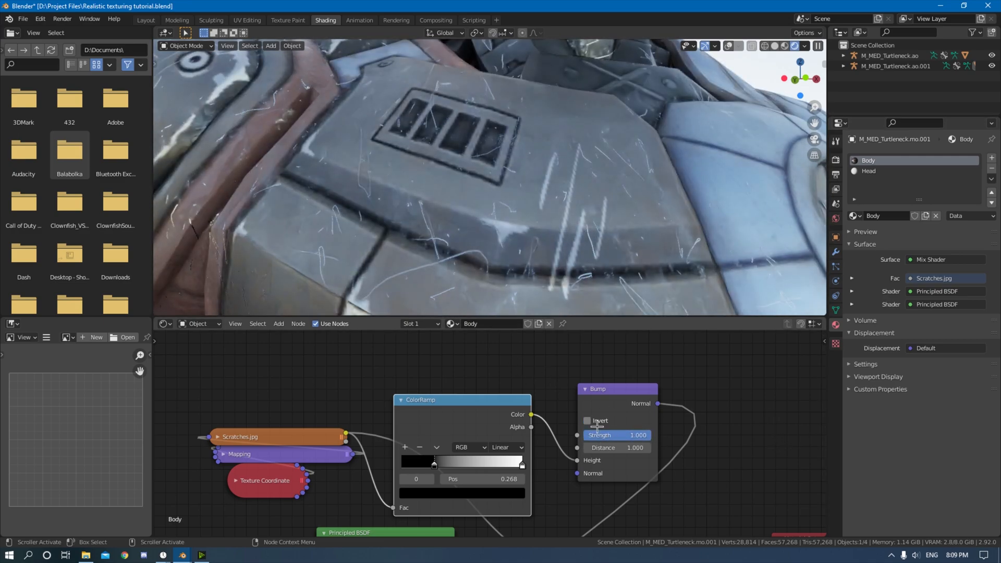
pyautogui.click(602, 423)
# Step: Collapse the metal Principled BSDF and move it beside the Bump node, above the Mix Shader
pyautogui.scroll(-2, 596, 398)
pyautogui.moveTo(475, 465); pyautogui.dragTo(541, 389, button='middle')
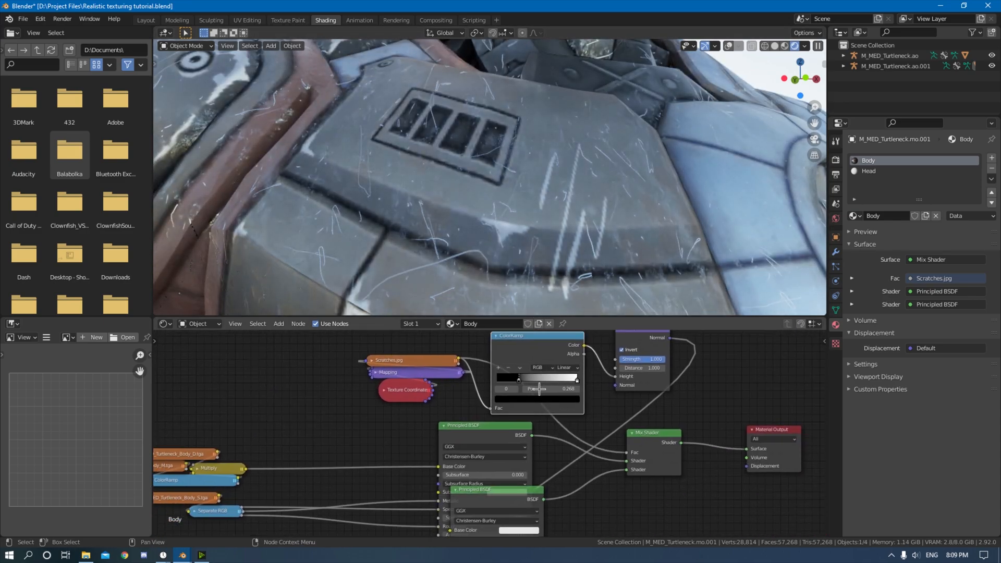
pyautogui.scroll(-8, 578, 235)
pyautogui.moveTo(598, 219); pyautogui.dragTo(620, 228, button='middle')
pyautogui.scroll(2, 586, 232)
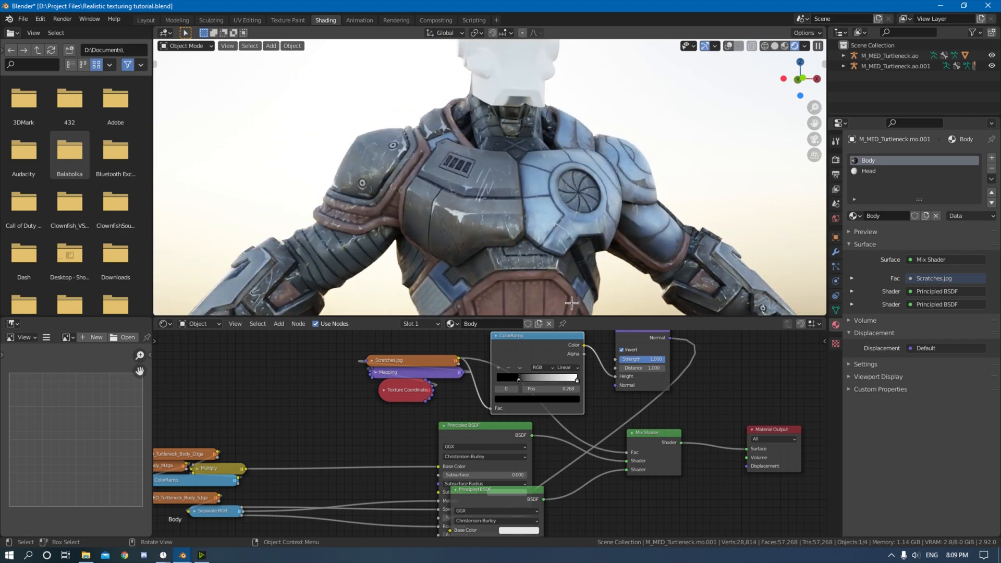
pyautogui.moveTo(591, 435); pyautogui.dragTo(474, 445, button='middle')
pyautogui.click(349, 475)
pyautogui.scroll(-4, 483, 450)
pyautogui.moveTo(379, 496); pyautogui.dragTo(543, 402)
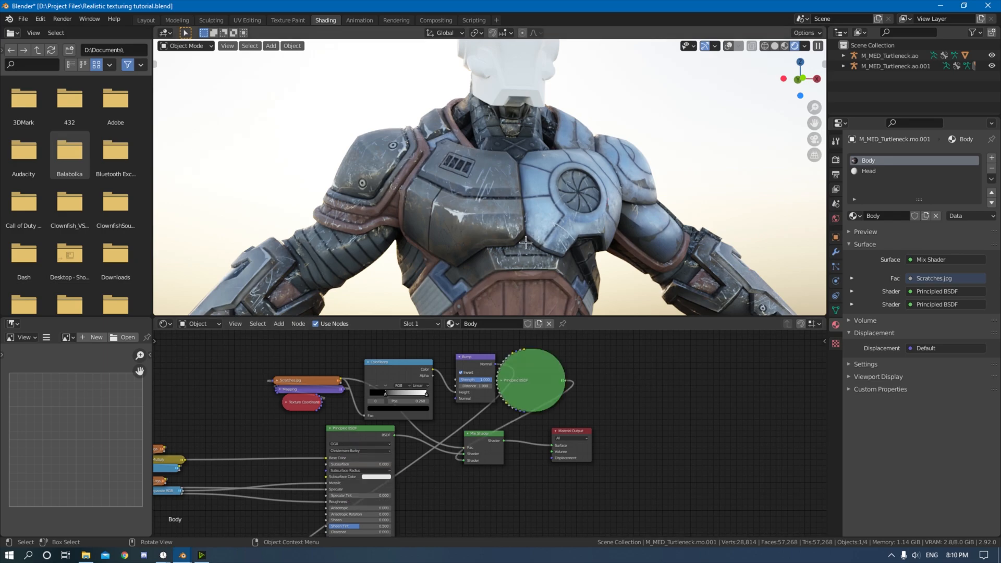
# Step: Bring the Finger Prints 8k.jpg image into the Body material as an image texture near the Normal Map
pyautogui.moveTo(537, 247); pyautogui.dragTo(521, 237, button='middle')
pyautogui.scroll(-3, 521, 236)
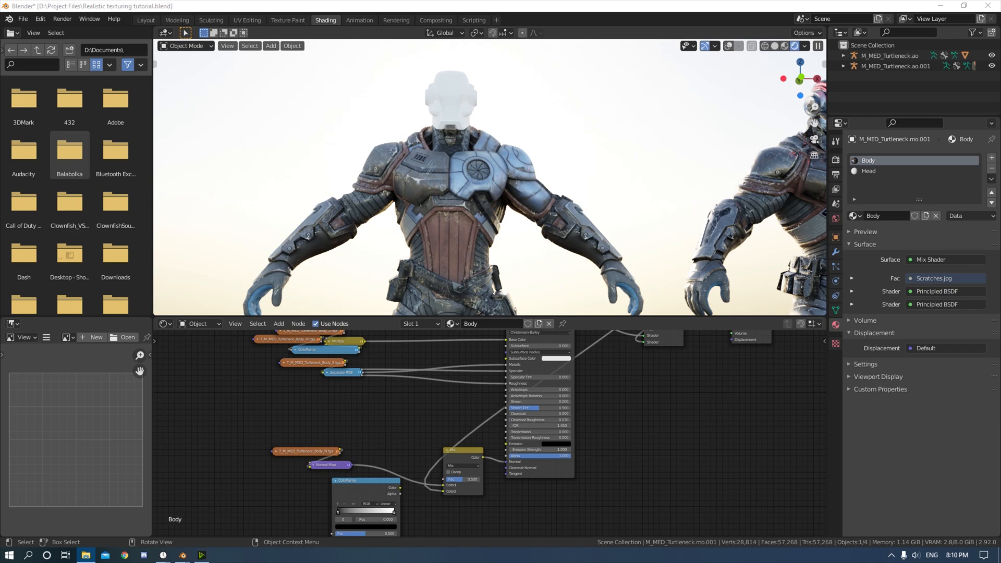
pyautogui.moveTo(492, 352); pyautogui.dragTo(366, 402)
pyautogui.scroll(6, 444, 393)
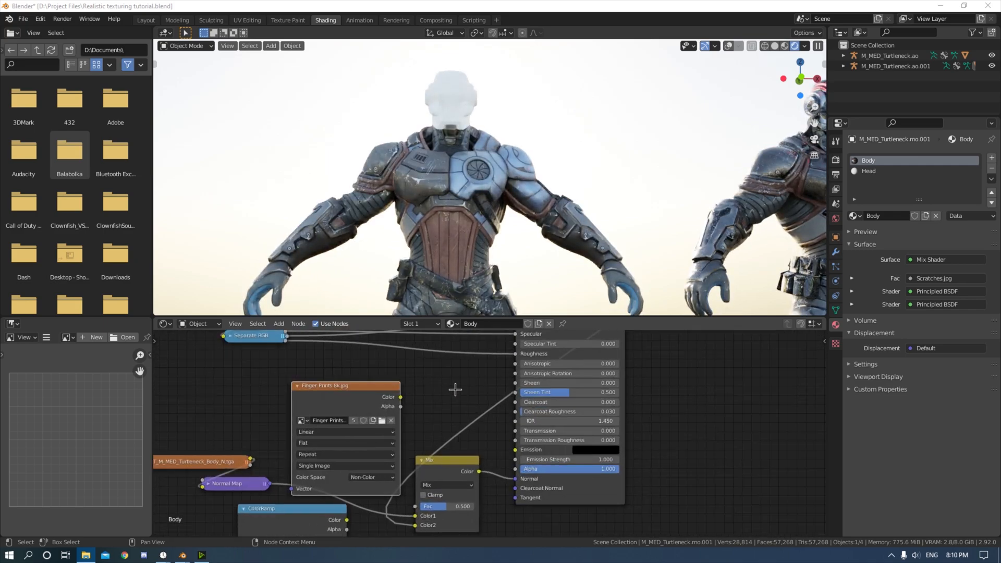
# Step: Insert a MixRGB node on the link from Separate RGB to Roughness and set its blend mode to Add
pyautogui.moveTo(439, 387); pyautogui.dragTo(438, 439, button='middle')
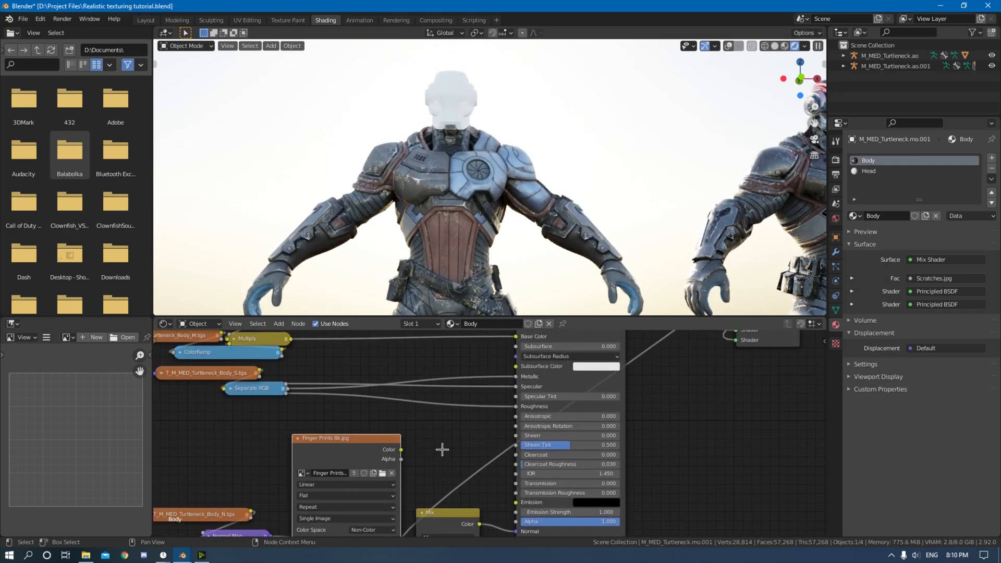
pyautogui.hotkey('shift', 'a')
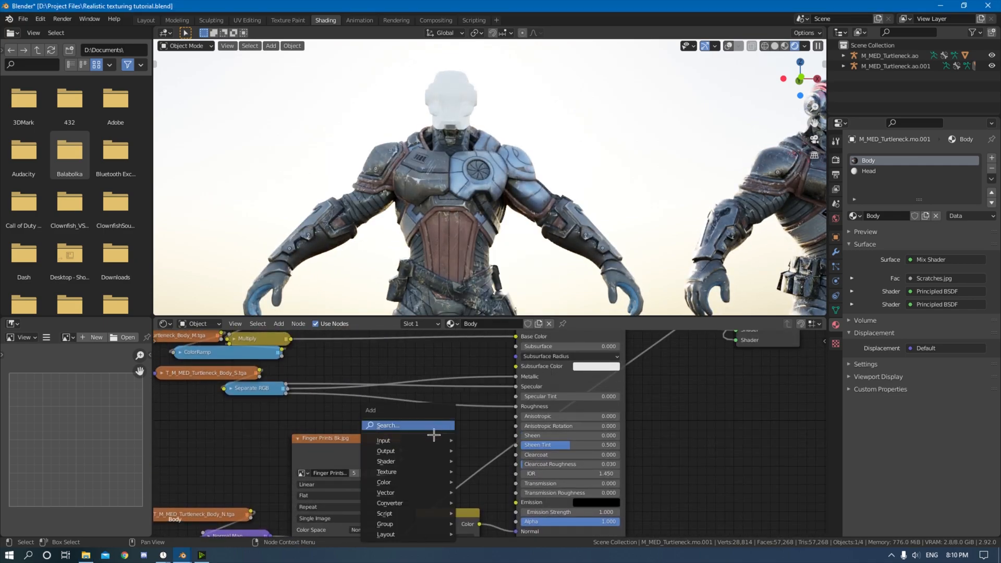
pyautogui.click(431, 425)
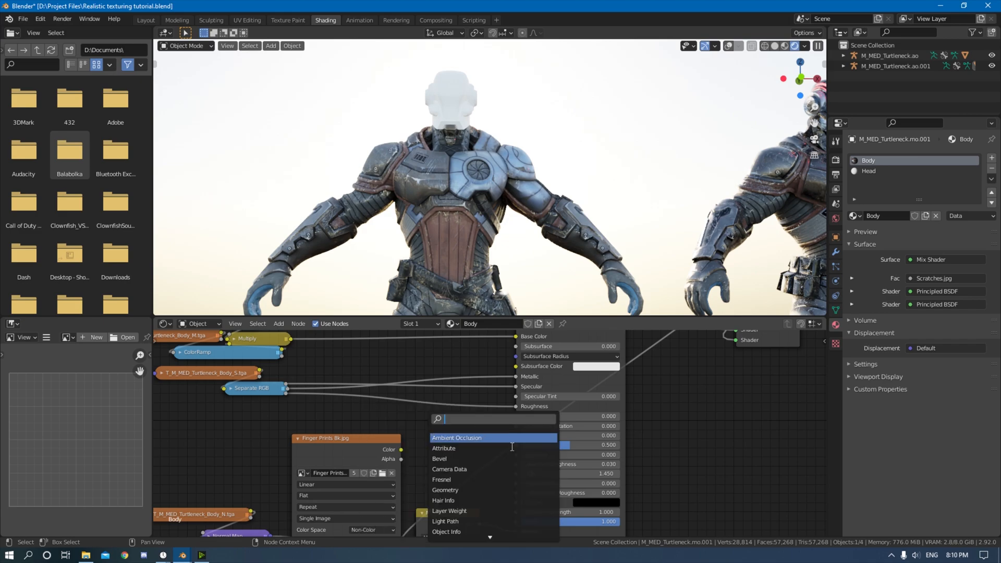
pyautogui.write('mix')
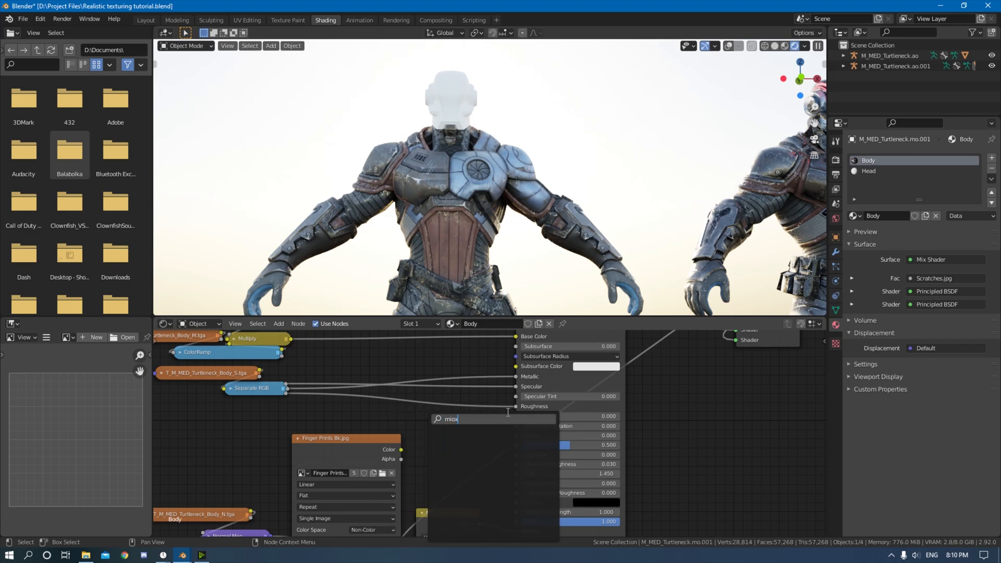
pyautogui.press('Return')
pyautogui.click(440, 424)
pyautogui.click(446, 395)
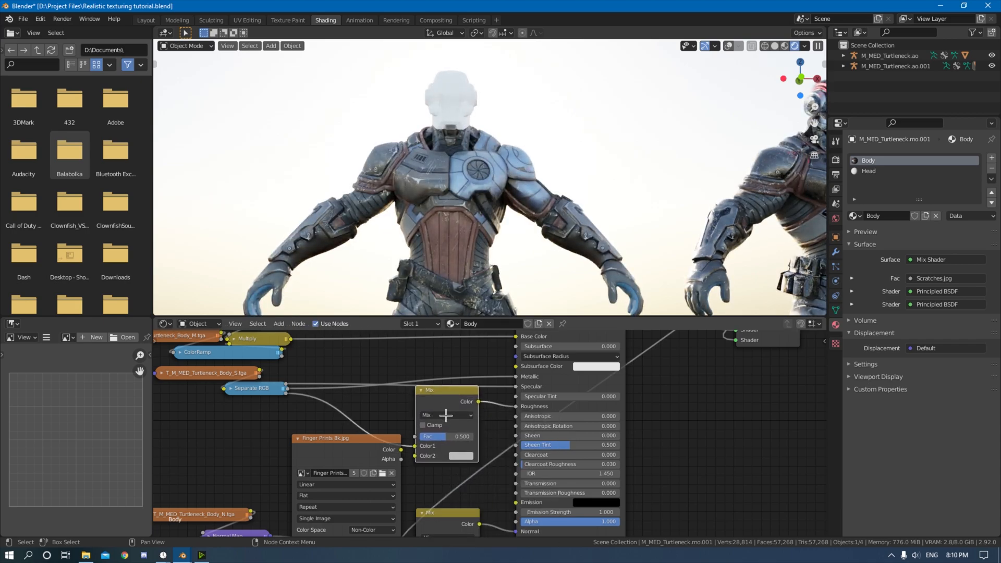
pyautogui.click(441, 415)
pyautogui.click(448, 336)
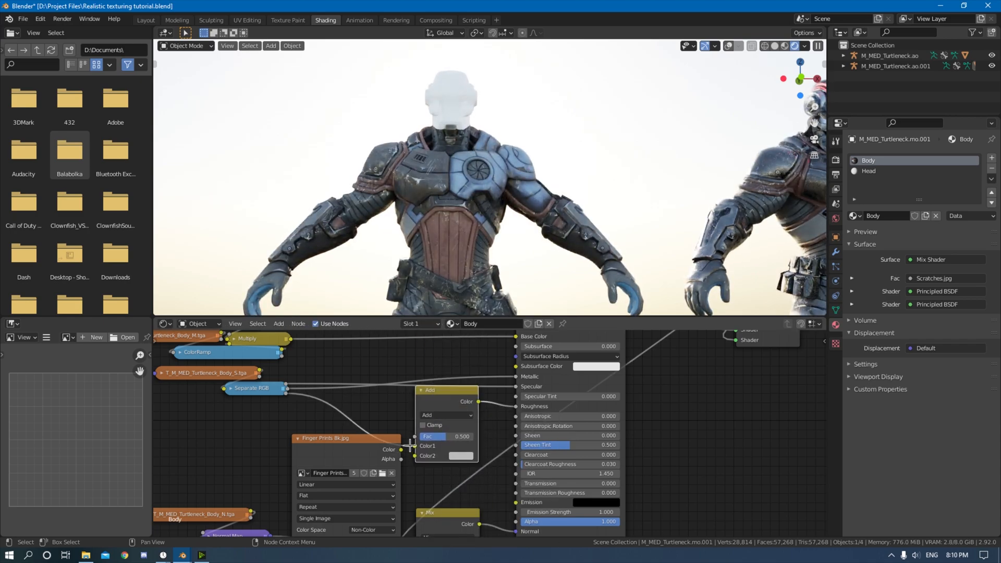
# Step: Connect Finger Prints 8k.jpg's Color to the Add node's Color2 and inspect the chest and shoulder armor
pyautogui.scroll(2, 431, 230)
pyautogui.scroll(3, 438, 226)
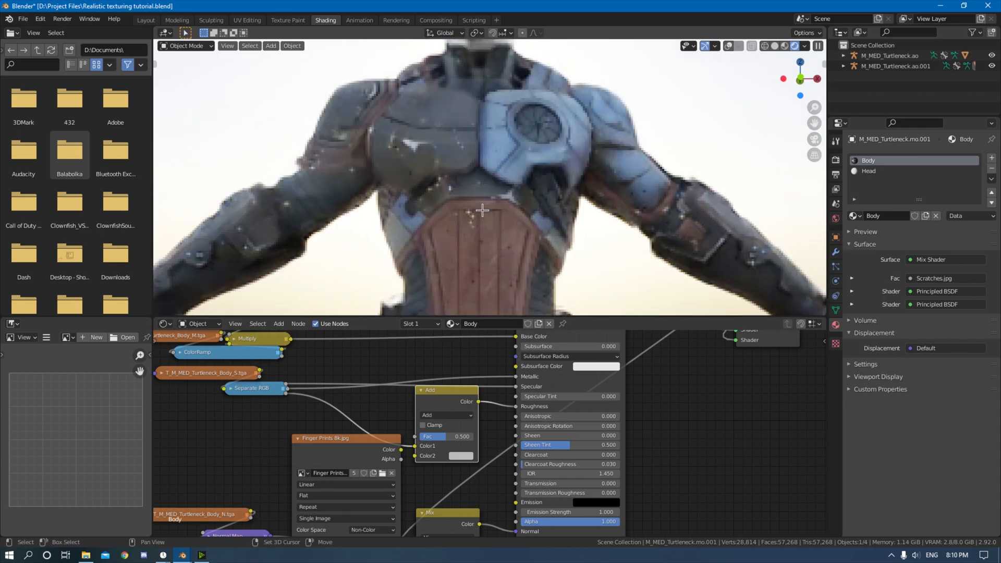
pyautogui.moveTo(423, 469); pyautogui.dragTo(473, 437, button='middle')
pyautogui.moveTo(464, 428)
pyautogui.mouseDown()
pyautogui.moveTo(471, 438)
pyautogui.moveTo(476, 430)
pyautogui.mouseUp()
pyautogui.moveTo(565, 195); pyautogui.dragTo(507, 198, button='middle')
pyautogui.scroll(2, 537, 194)
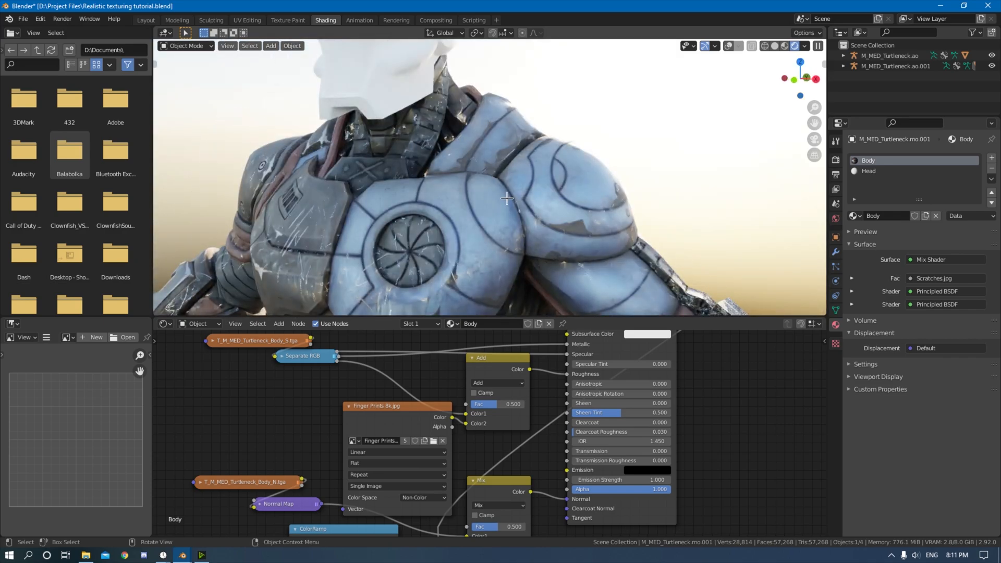
# Step: Collapse the Finger Prints 8k.jpg node and insert a ColorRamp between its Color and the Add node's Color2
pyautogui.moveTo(419, 420); pyautogui.dragTo(318, 428)
pyautogui.click(314, 407)
pyautogui.click(386, 468)
pyautogui.hotkey('shift', 'a')
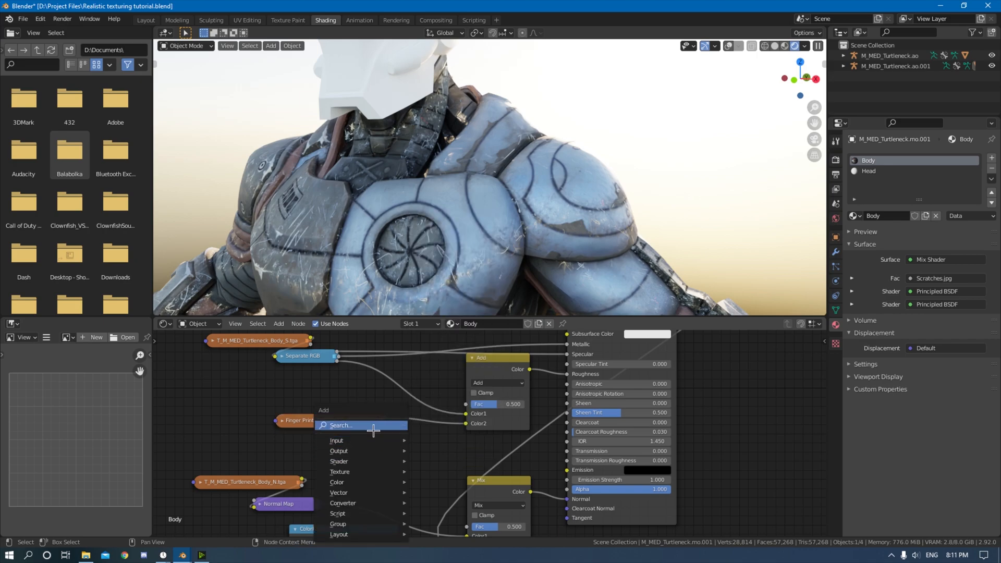
pyautogui.write('color')
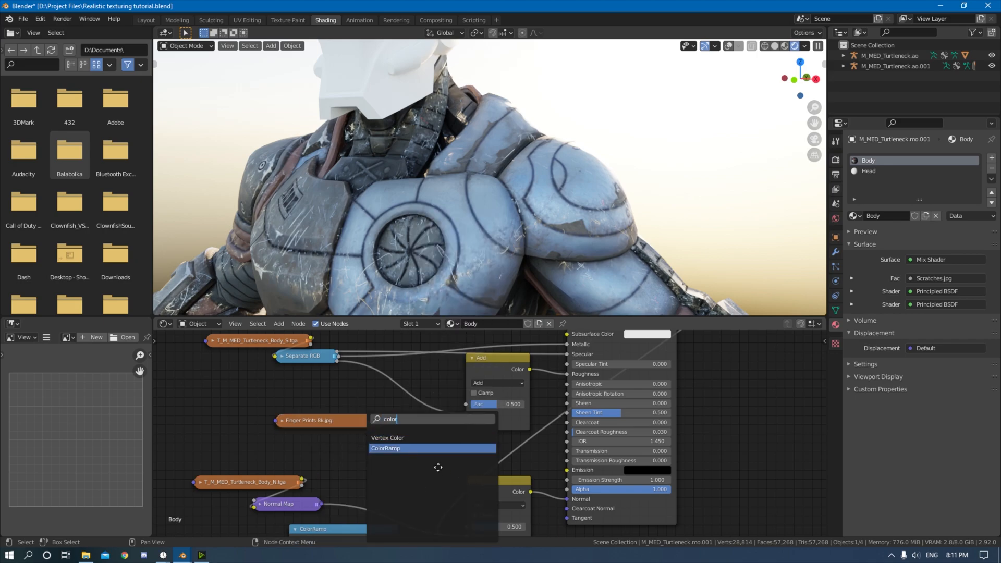
pyautogui.press('Return')
pyautogui.click(478, 441)
# Step: Duplicate the fingerprint ColorRamp onto the link from Separate RGB to the Add node's Color1
pyautogui.hotkey('shift', 'd')
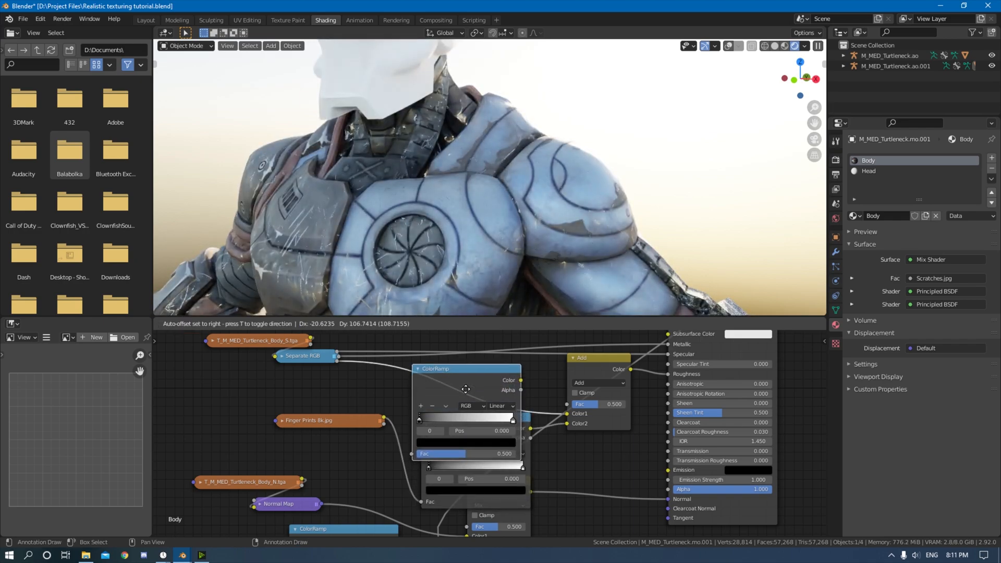
pyautogui.click(453, 382)
# Step: Scale the whole Body node layout outward to give the crowded nodes more space
pyautogui.press('Home')
pyautogui.press('a')
pyautogui.press('s')
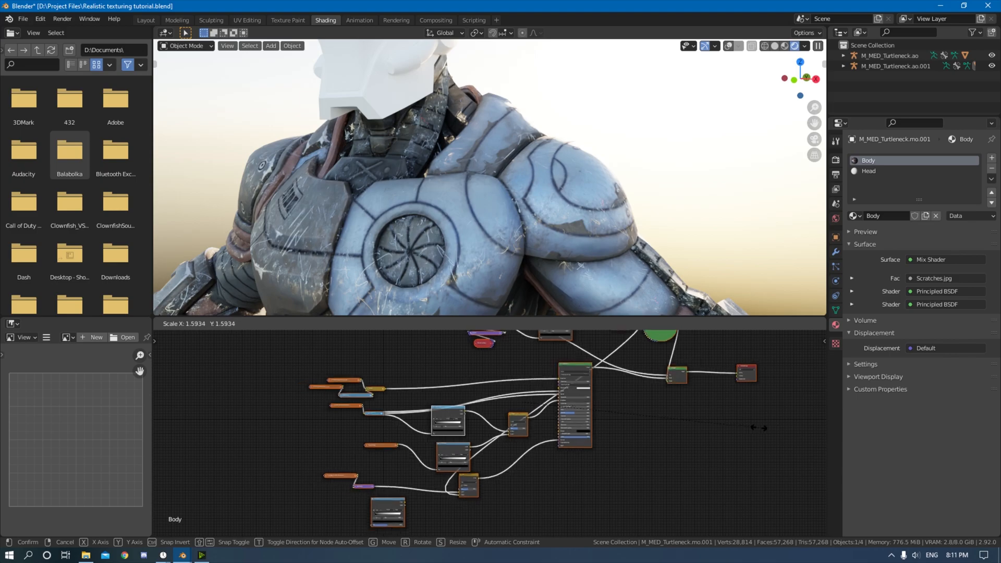
pyautogui.click(720, 436)
pyautogui.scroll(4, 561, 467)
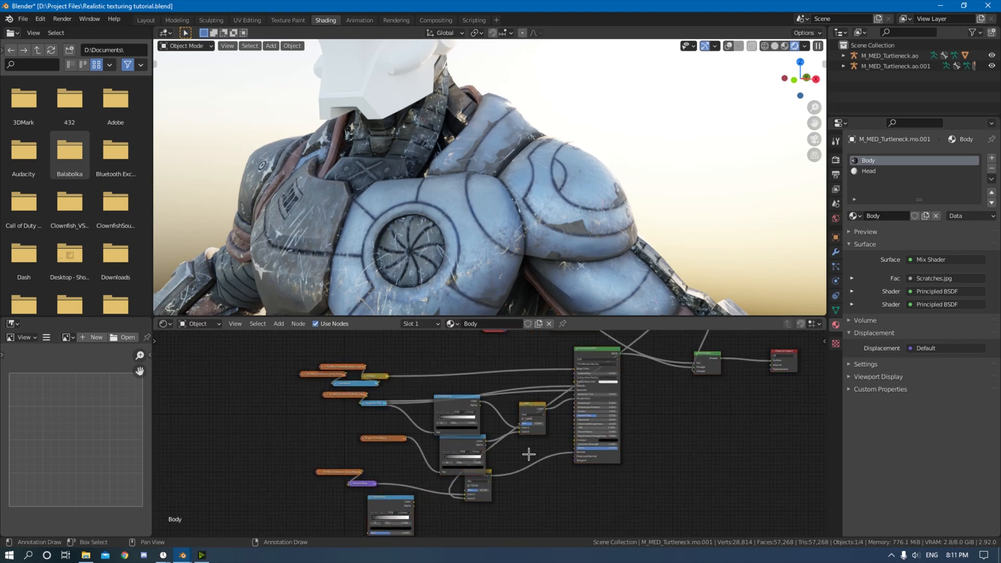
pyautogui.scroll(3, 532, 454)
pyautogui.hotkey('ctrl', 'z')
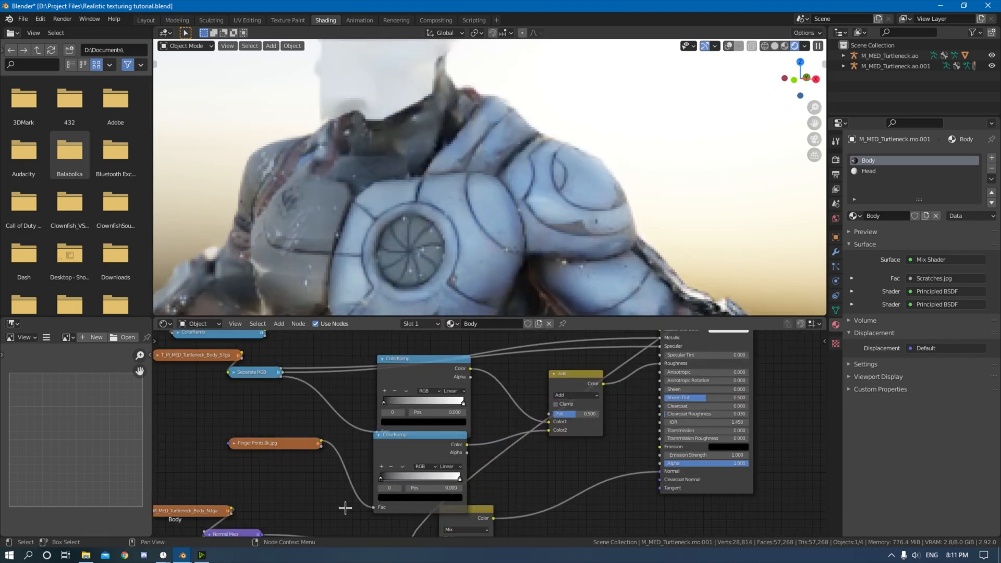
# Step: Set the Separate RGB ColorRamp's black stop to position 0.545 and inspect the chest and shoulder reflections
pyautogui.moveTo(414, 413); pyautogui.dragTo(438, 410)
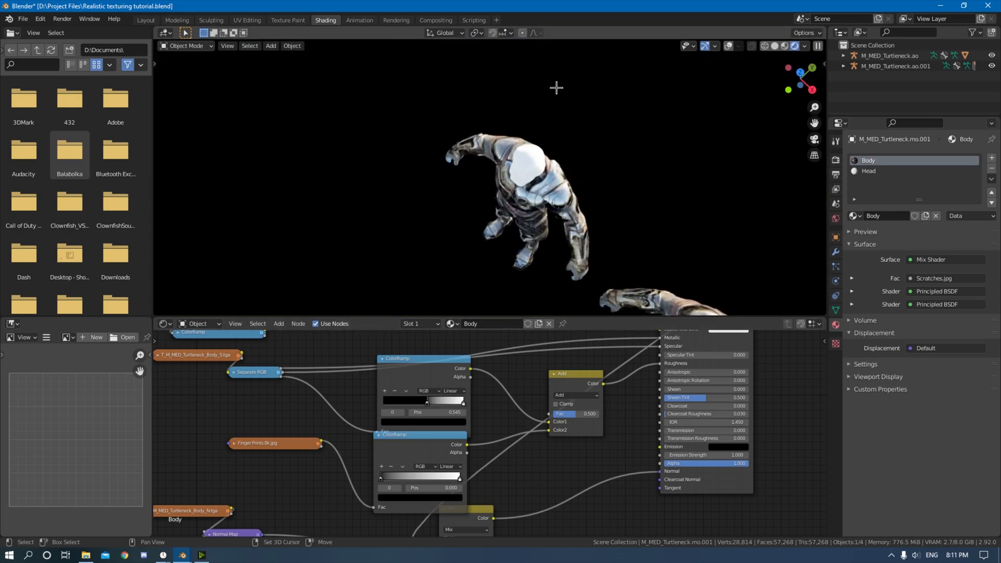
pyautogui.scroll(4, 604, 146)
pyautogui.moveTo(603, 146); pyautogui.dragTo(495, 121, button='middle')
pyautogui.moveTo(494, 121); pyautogui.dragTo(513, 142, button='middle')
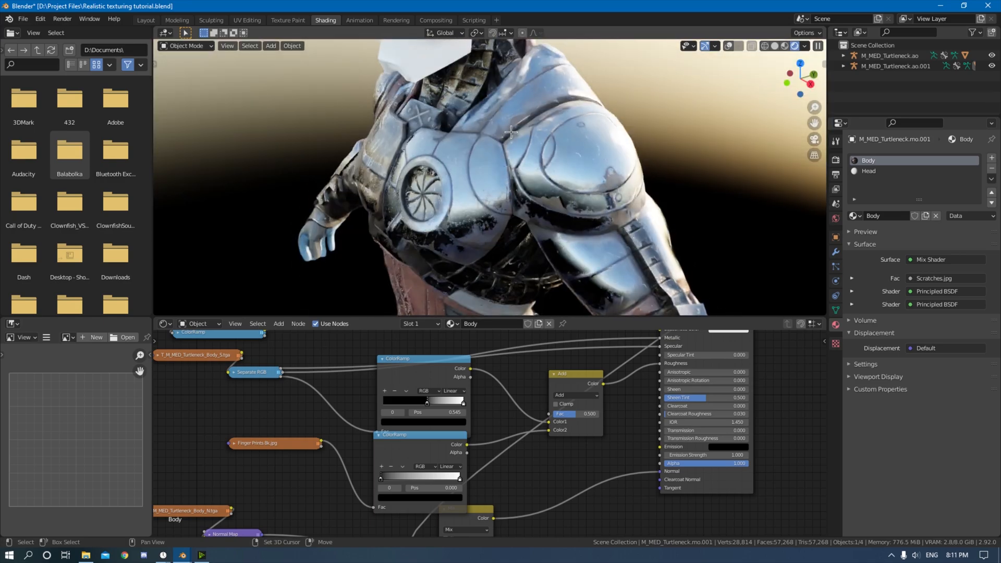
pyautogui.scroll(4, 512, 141)
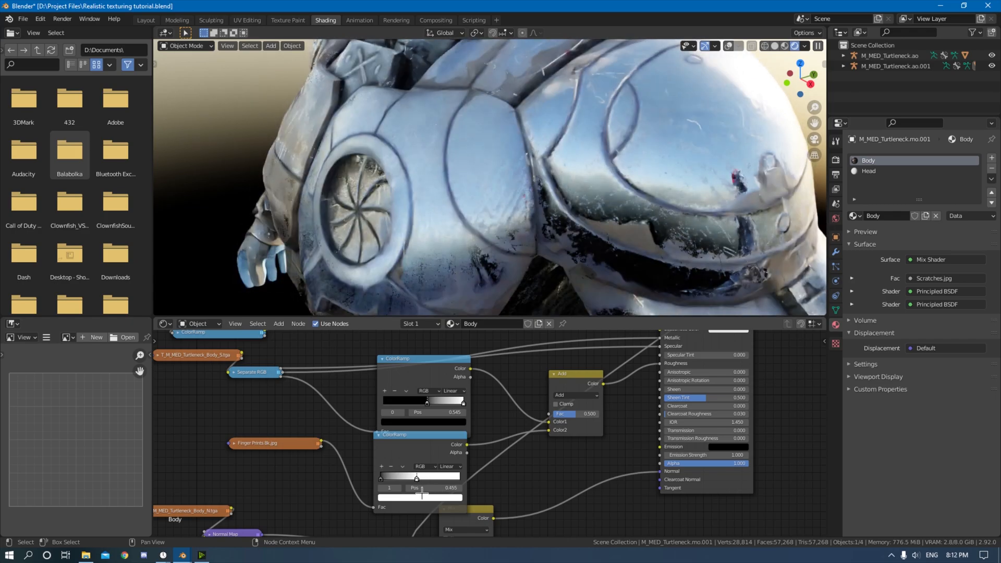
# Step: Try the fingerprint ColorRamp's white stop at position 0.150 and return it to 1.000
pyautogui.moveTo(422, 491); pyautogui.dragTo(395, 494)
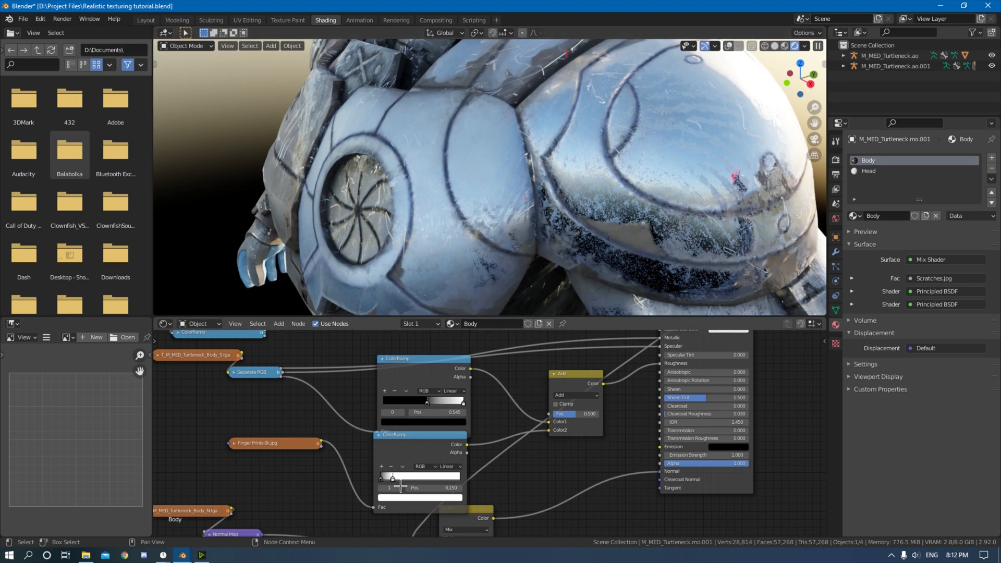
pyautogui.scroll(-5, 543, 474)
pyautogui.click(447, 476)
# Step: Preview the fingerprint ColorRamp by linking its Color to the Material Output's Surface and view the whole character
pyautogui.moveTo(585, 398); pyautogui.dragTo(794, 384)
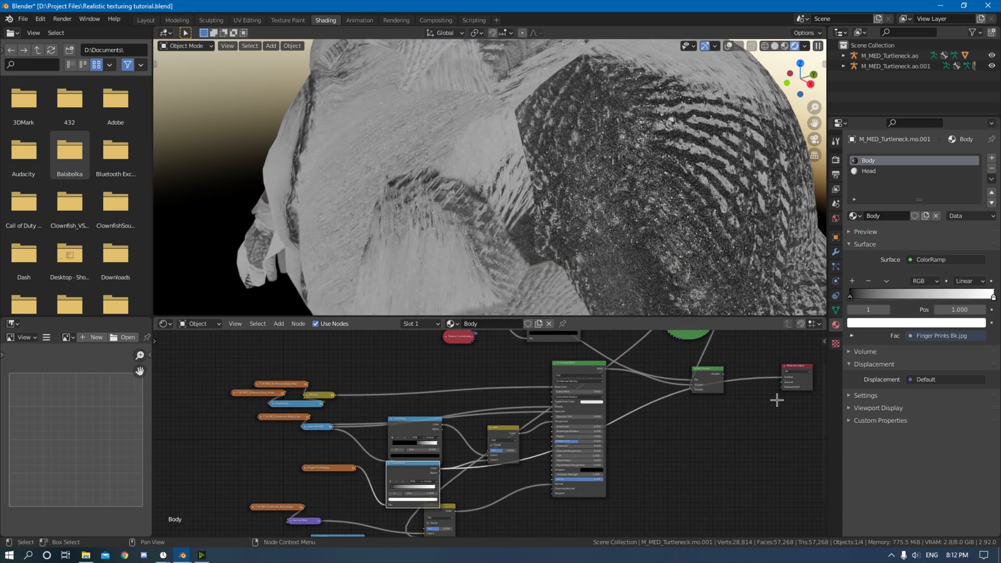
pyautogui.scroll(-1, 703, 407)
pyautogui.scroll(-7, 548, 192)
pyautogui.moveTo(557, 191); pyautogui.dragTo(638, 175, button='middle')
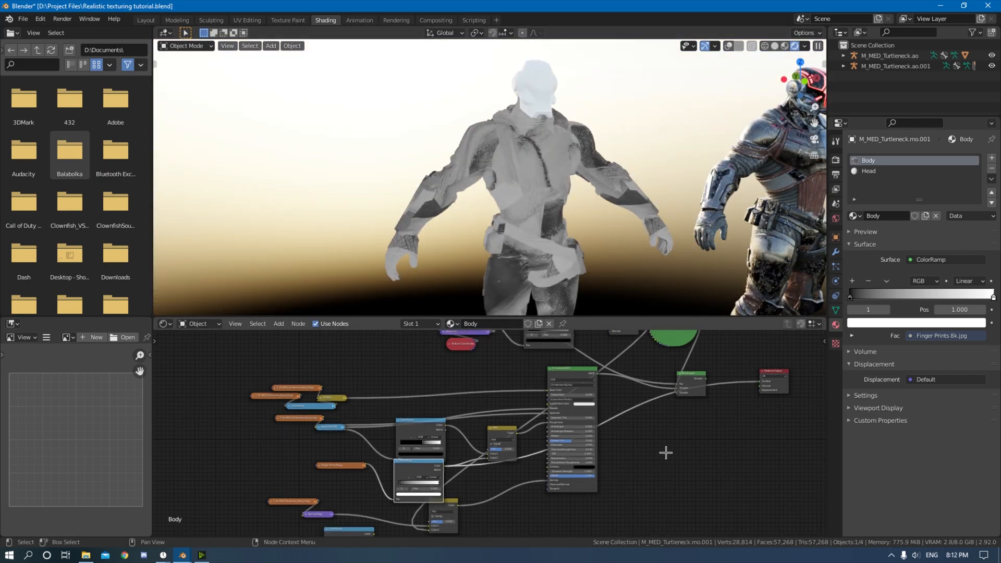
# Step: Add Texture Coordinate and Mapping nodes to Finger Prints 8k.jpg and set the Mapping X and Y scale to 20
pyautogui.moveTo(358, 476); pyautogui.dragTo(433, 438, button='middle')
pyautogui.hotkey('ctrl', 't')
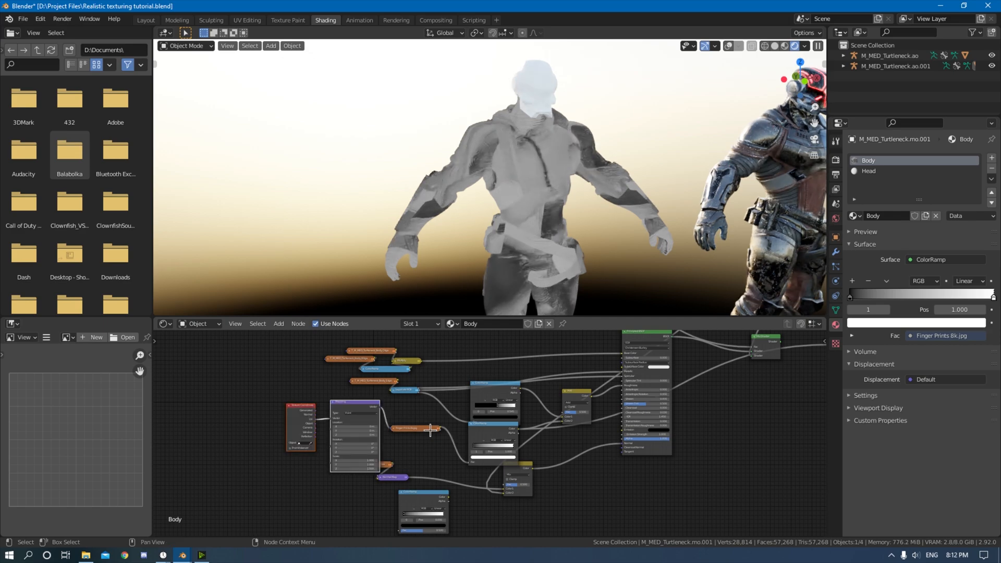
pyautogui.scroll(2, 402, 459)
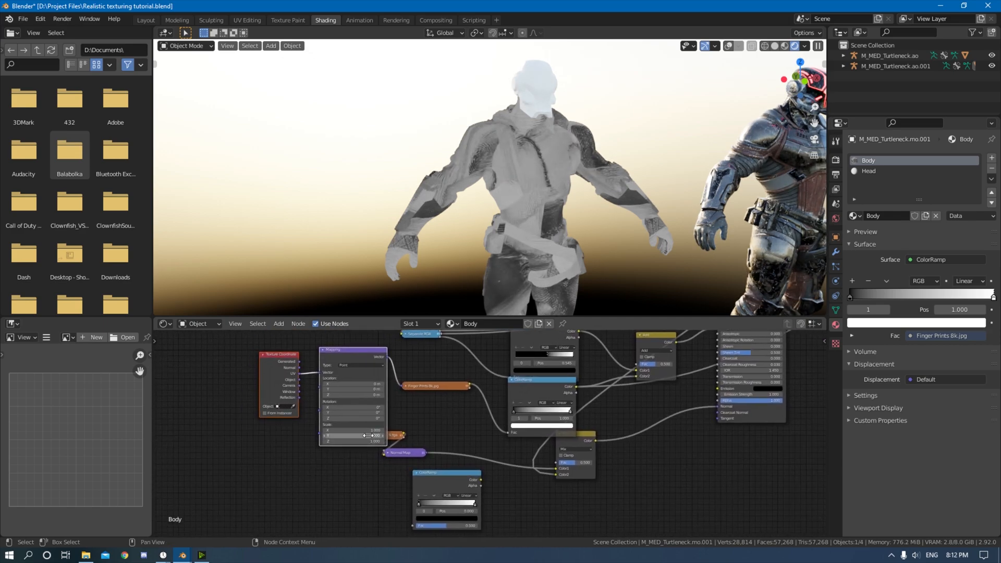
pyautogui.press('Return')
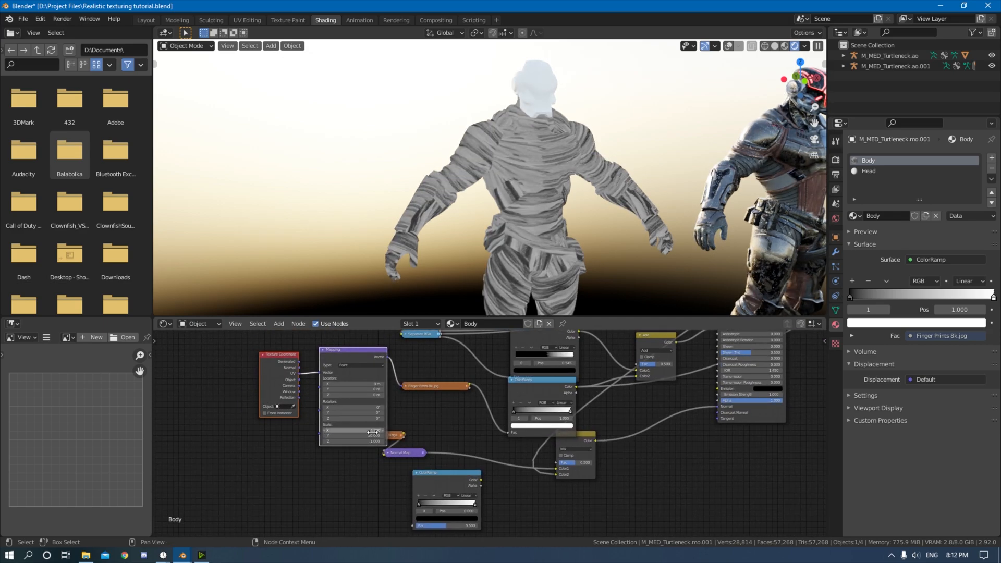
pyautogui.press('Return')
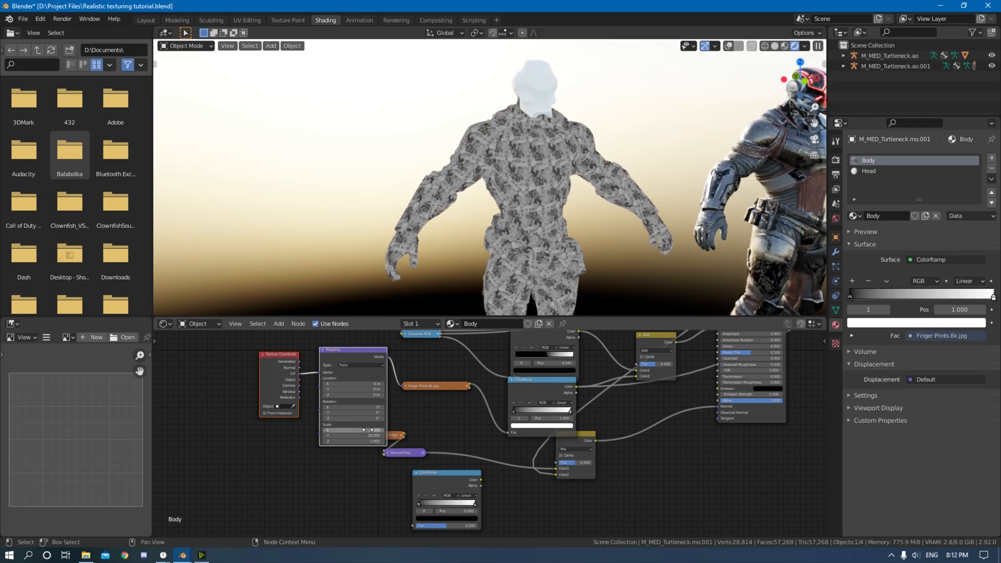
# Step: Inspect the fingerprint pattern on the torso up close and readjust the Mapping node's X and Y scale
pyautogui.scroll(6, 515, 259)
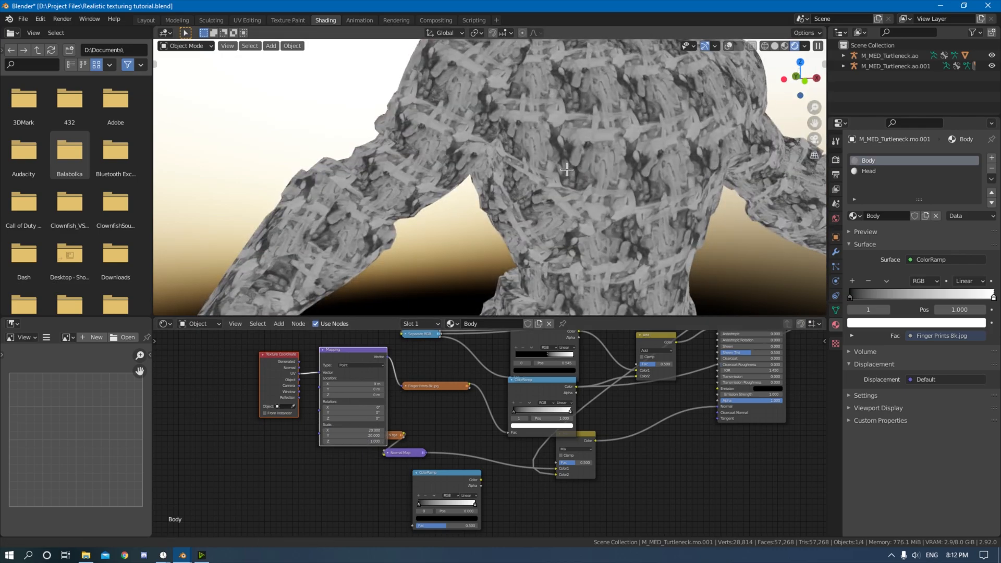
pyautogui.scroll(3, 516, 259)
pyautogui.scroll(-2, 515, 259)
pyautogui.keyDown('shift'); pyautogui.moveTo(515, 260); pyautogui.dragTo(600, 217, button='middle'); pyautogui.keyUp('shift')
pyautogui.scroll(-3, 550, 214)
pyautogui.doubleClick(373, 435)
pyautogui.write('32.2')
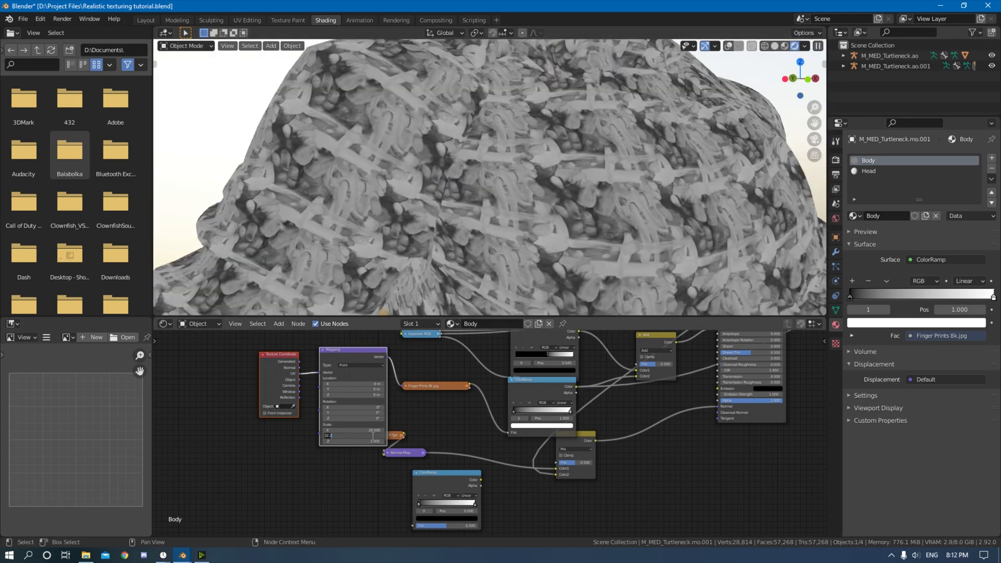
pyautogui.press('Return')
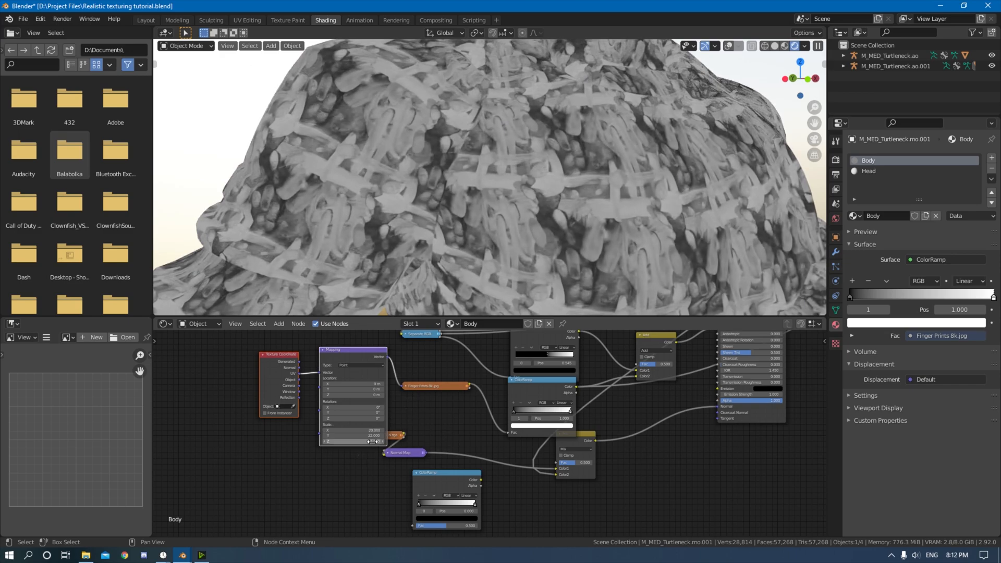
pyautogui.press('Return')
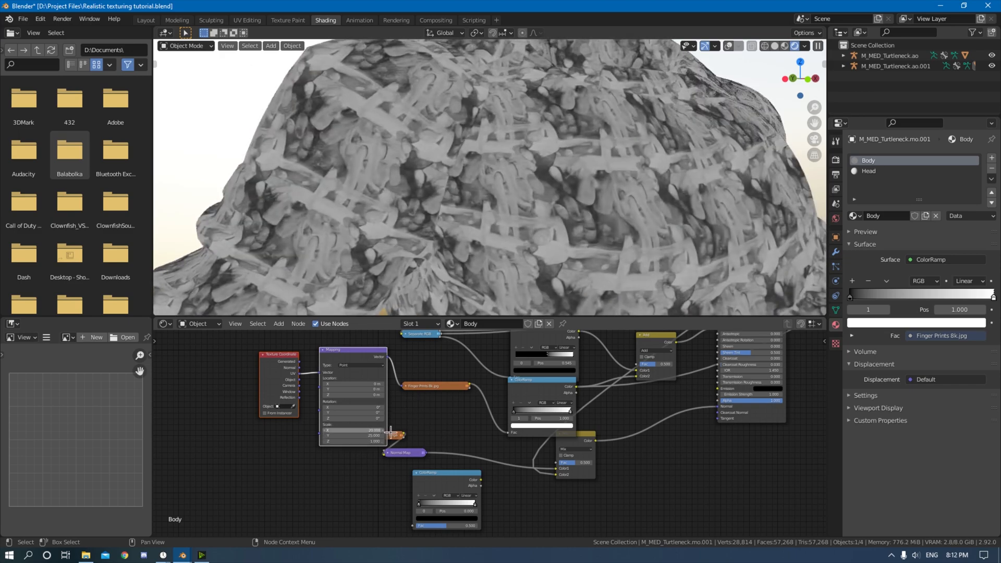
# Step: Collapse the fingerprint Mapping and Texture Coordinate nodes and reconnect the Mix Shader to the Material Output's Surface
pyautogui.moveTo(386, 368); pyautogui.dragTo(365, 398, button='middle')
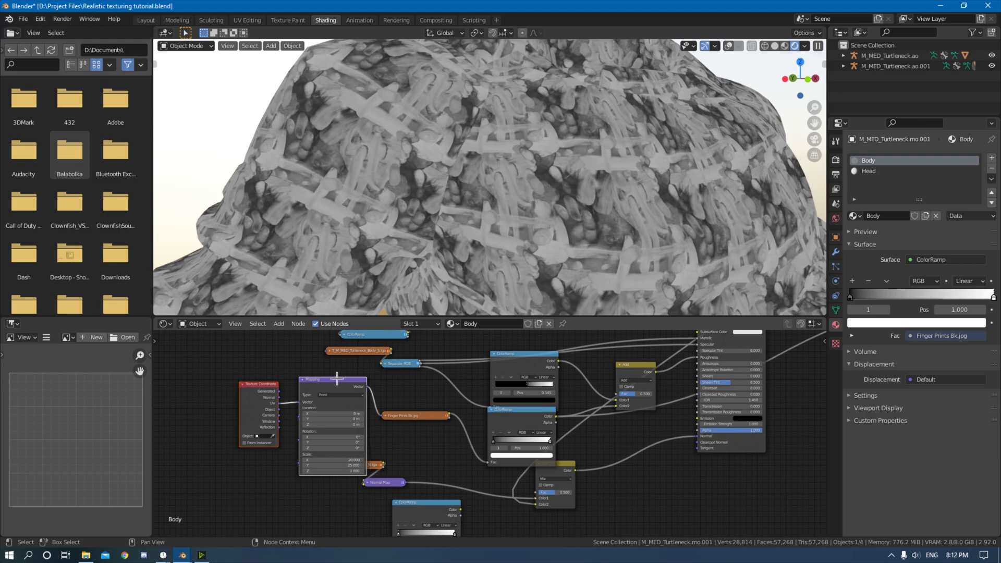
pyautogui.press('h')
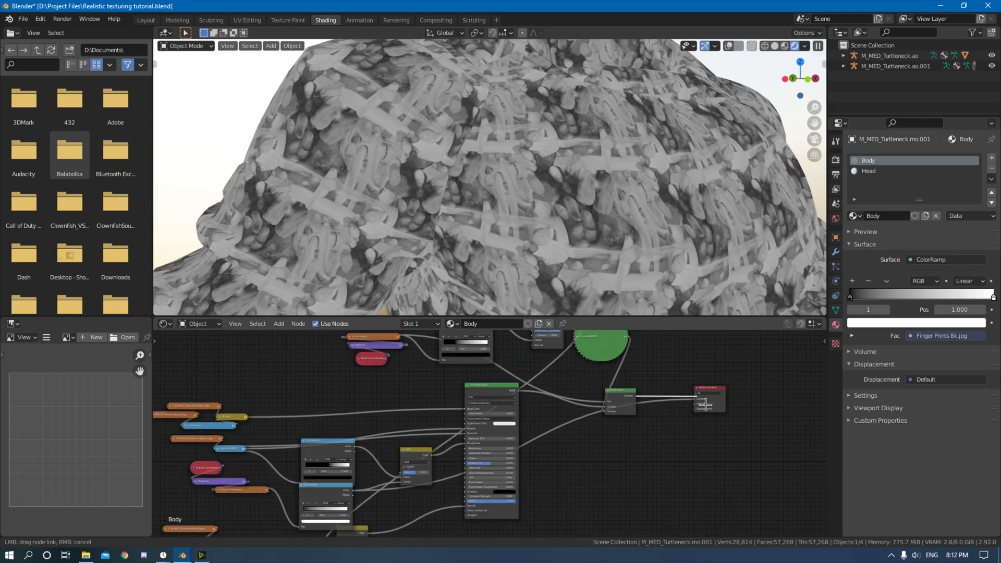
pyautogui.moveTo(704, 408); pyautogui.dragTo(703, 405)
pyautogui.moveTo(655, 251); pyautogui.dragTo(569, 236, button='middle')
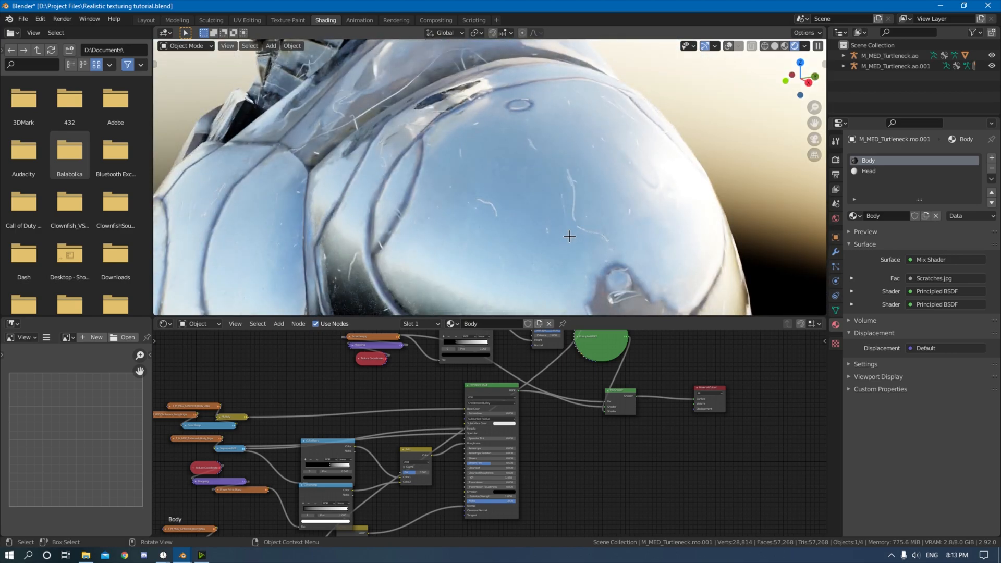
# Step: Set the fingerprint ColorRamp's white stop to position 0.605 and inspect the armor beside the reference character
pyautogui.moveTo(586, 518); pyautogui.dragTo(691, 456, button='middle')
pyautogui.scroll(5, 504, 445)
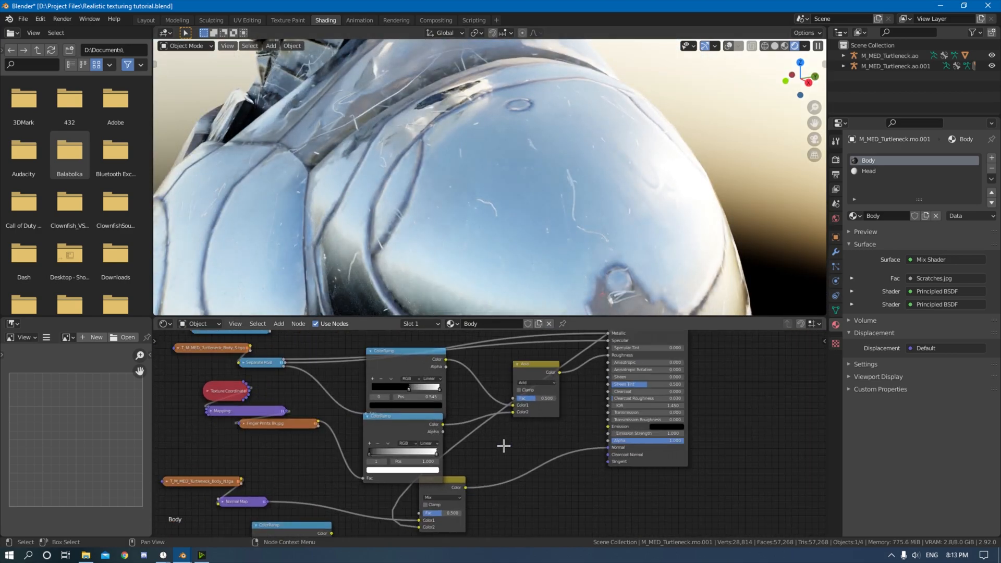
pyautogui.moveTo(442, 465); pyautogui.dragTo(394, 468)
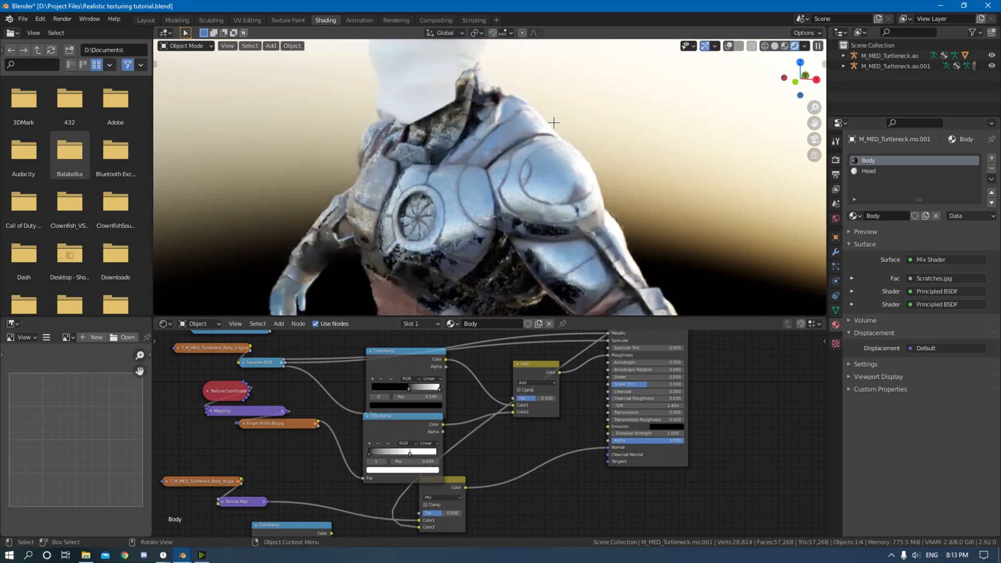
pyautogui.keyDown('shift'); pyautogui.moveTo(620, 145); pyautogui.dragTo(637, 58, button='middle'); pyautogui.keyUp('shift')
pyautogui.scroll(3, 613, 157)
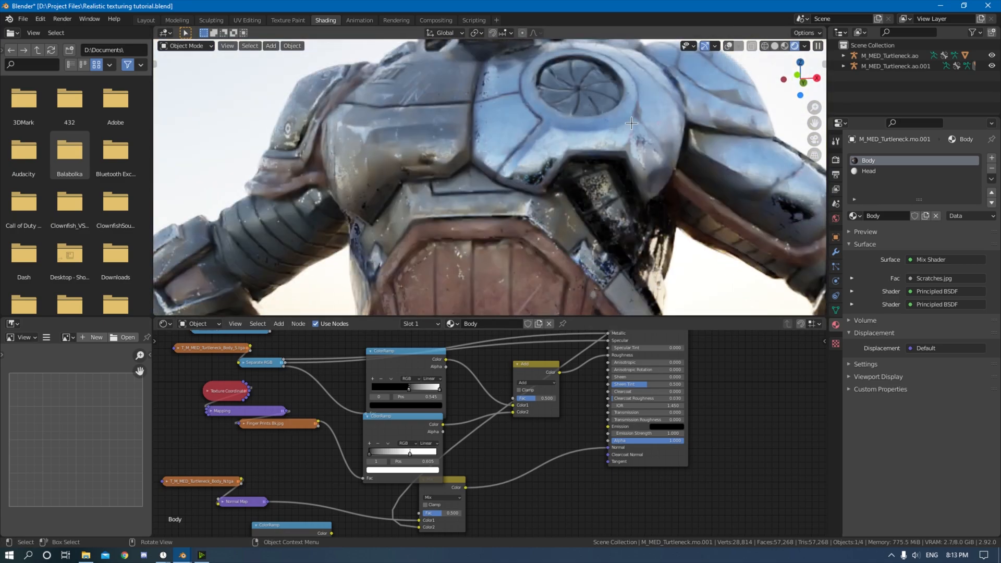
pyautogui.moveTo(612, 168); pyautogui.dragTo(598, 192, button='middle')
pyautogui.scroll(-5, 581, 167)
pyautogui.scroll(-6, 598, 192)
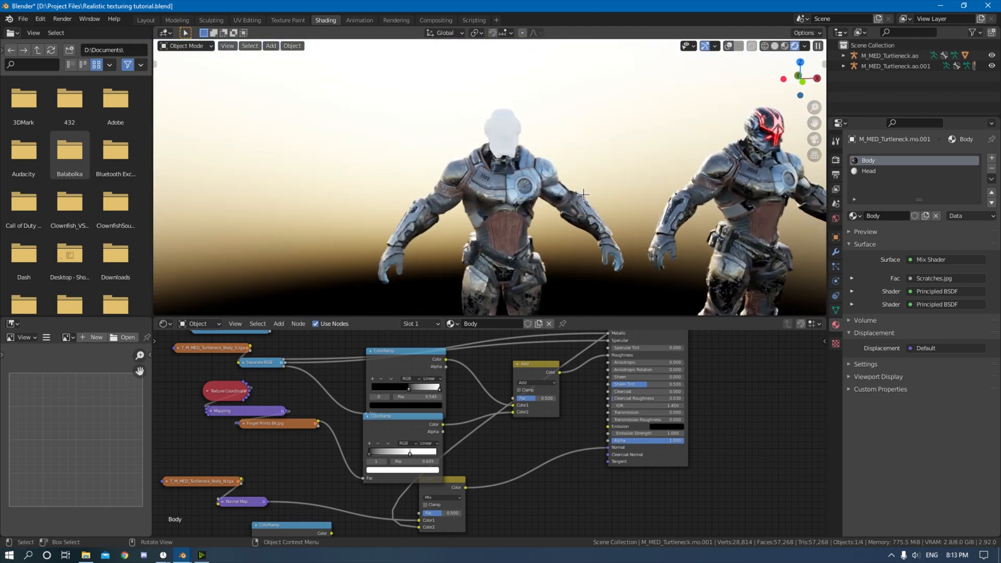
pyautogui.scroll(2, 584, 180)
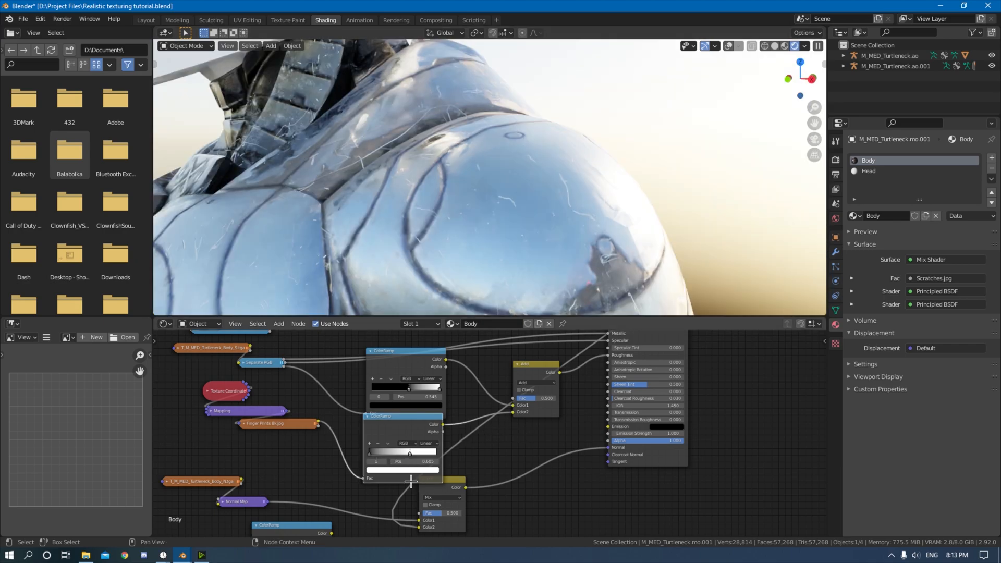
# Step: Try a lighter colour on the fingerprint ColorRamp's dark stop and return it to black
pyautogui.click(411, 471)
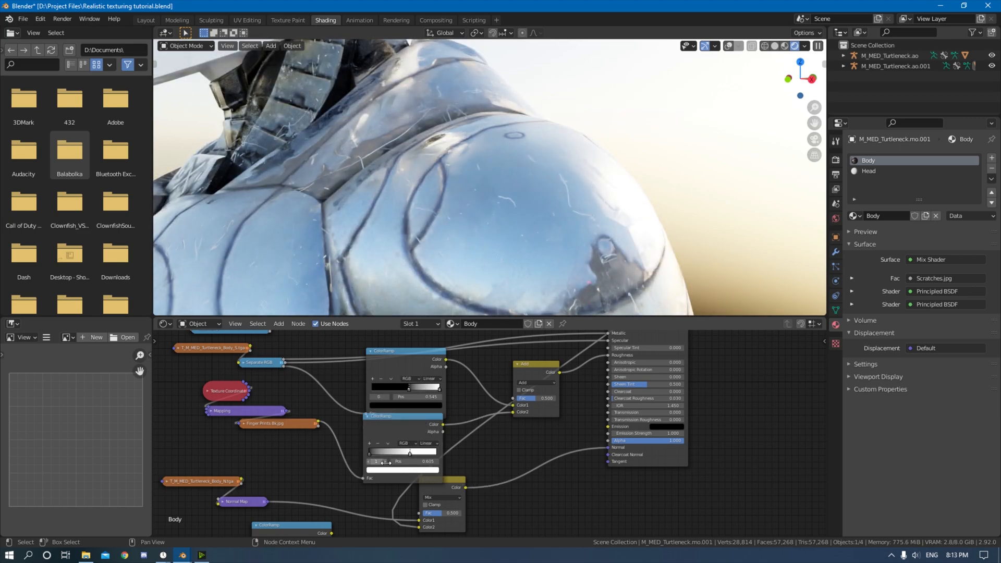
pyautogui.click(376, 458)
pyautogui.click(385, 471)
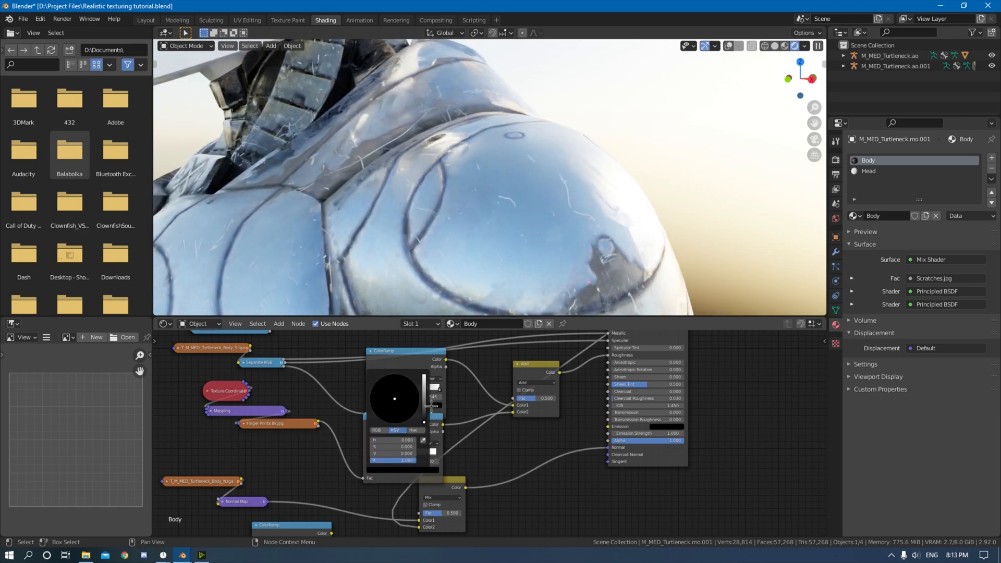
pyautogui.moveTo(423, 401); pyautogui.dragTo(425, 424)
pyautogui.click(410, 453)
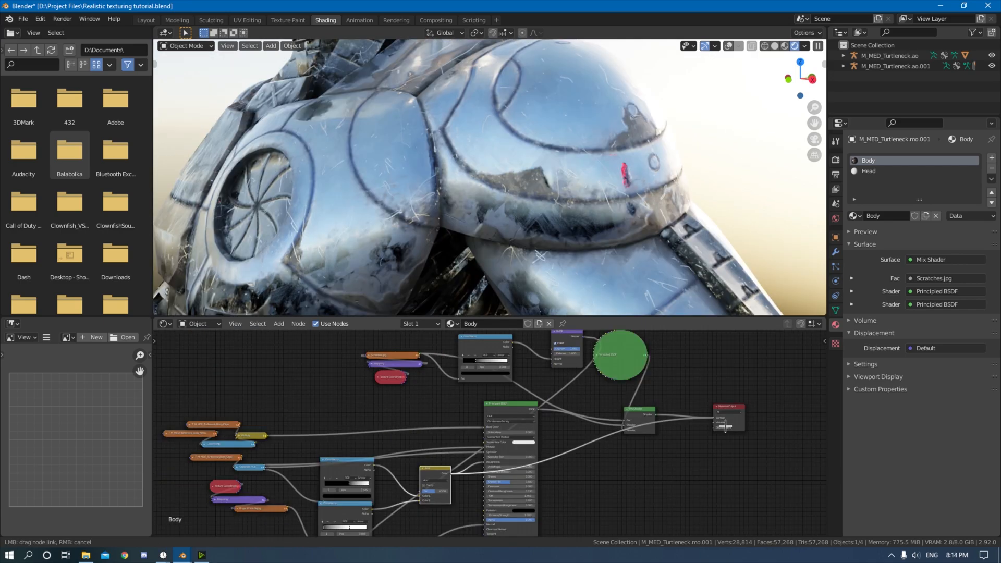
# Step: Preview the Add node's combined roughness on the model and examine the fingerprints on the torso and shoulder
pyautogui.keyDown('ctrl'); pyautogui.keyDown('shift'); pyautogui.click(435, 485); pyautogui.keyUp('shift'); pyautogui.keyUp('ctrl')
pyautogui.moveTo(542, 225); pyautogui.dragTo(603, 227, button='middle')
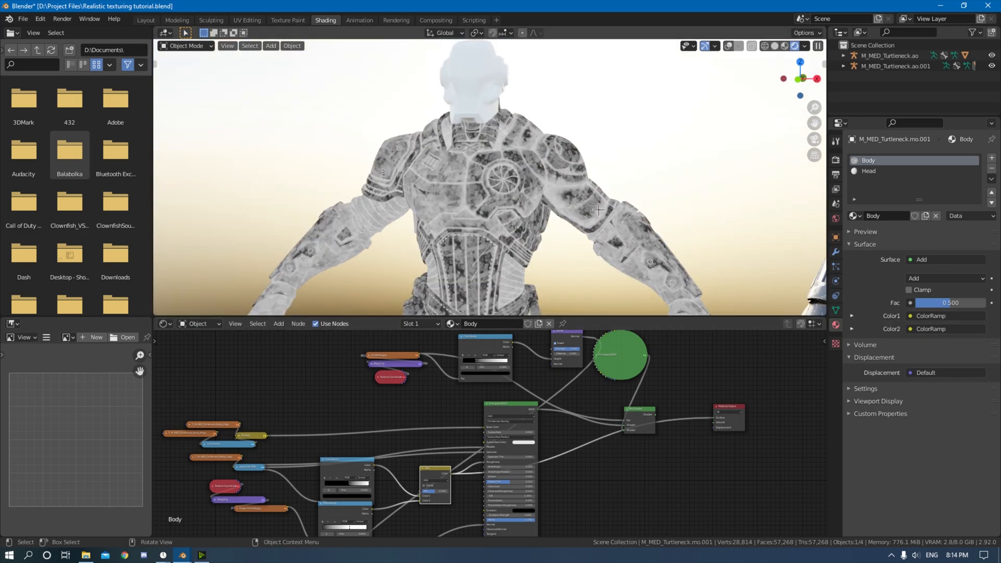
pyautogui.moveTo(618, 192); pyautogui.dragTo(526, 208, button='middle')
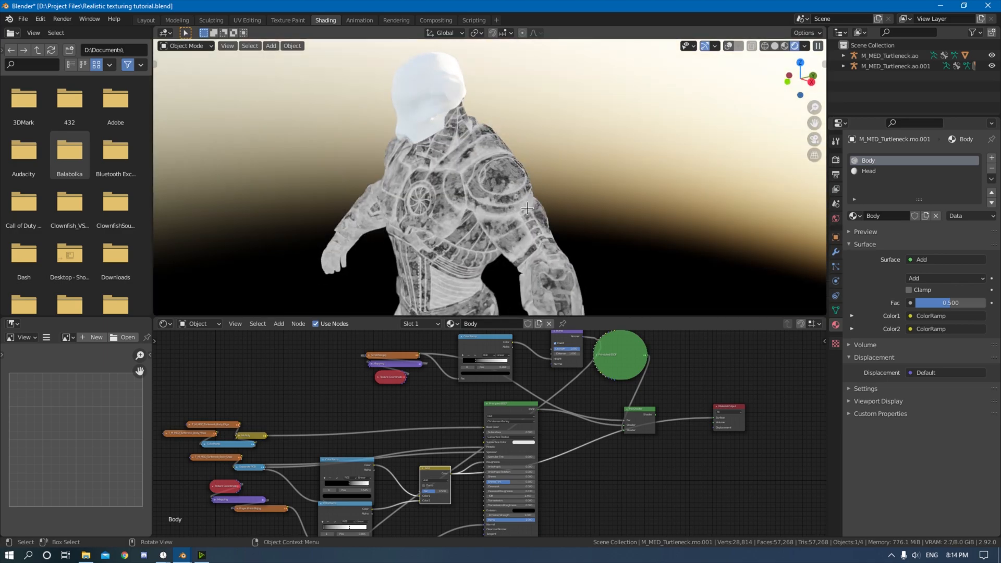
pyautogui.scroll(4, 526, 208)
# Step: Set the roughness Add node's Fac to 1.000
pyautogui.moveTo(582, 467); pyautogui.dragTo(673, 364, button='middle')
pyautogui.scroll(4, 501, 421)
pyautogui.moveTo(524, 407); pyautogui.dragTo(526, 430, button='middle')
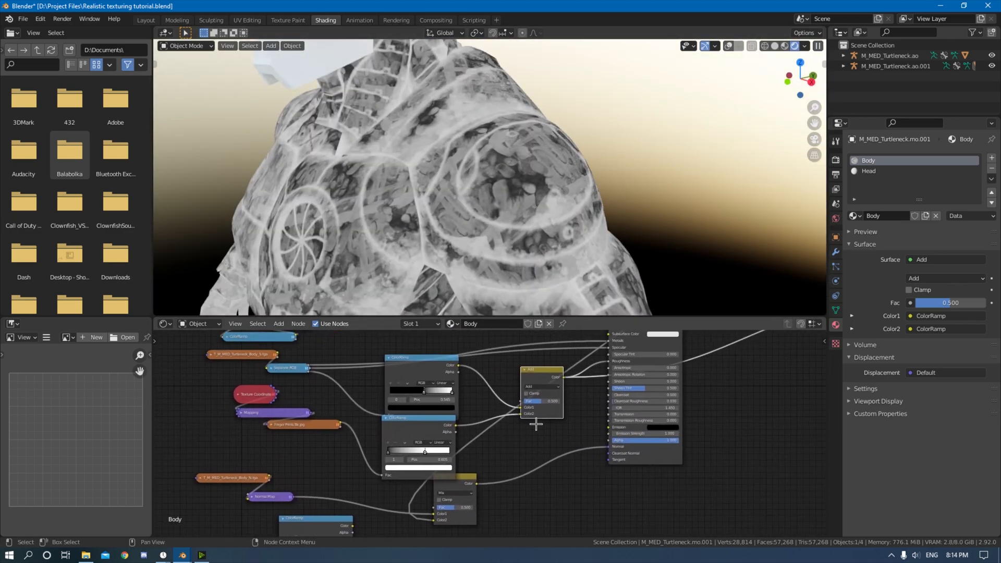
pyautogui.moveTo(542, 401)
pyautogui.mouseDown()
pyautogui.moveTo(560, 401)
pyautogui.moveTo(523, 401)
pyautogui.moveTo(560, 401)
pyautogui.mouseUp()
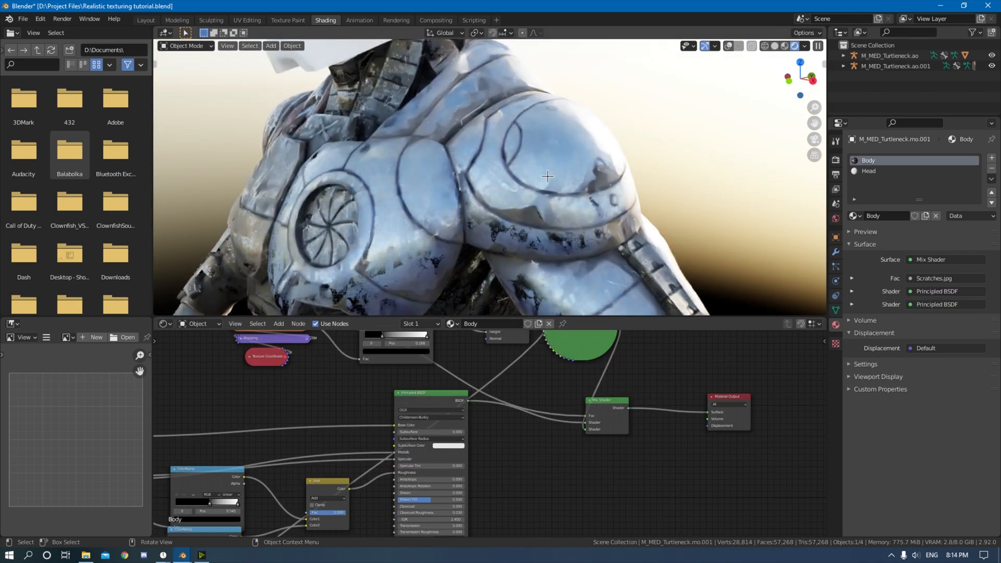
# Step: Set the black stop of the ColorRamp fed by the Separate RGB node to position 0.814
pyautogui.scroll(2, 548, 177)
pyautogui.moveTo(475, 485); pyautogui.dragTo(678, 366, button='middle')
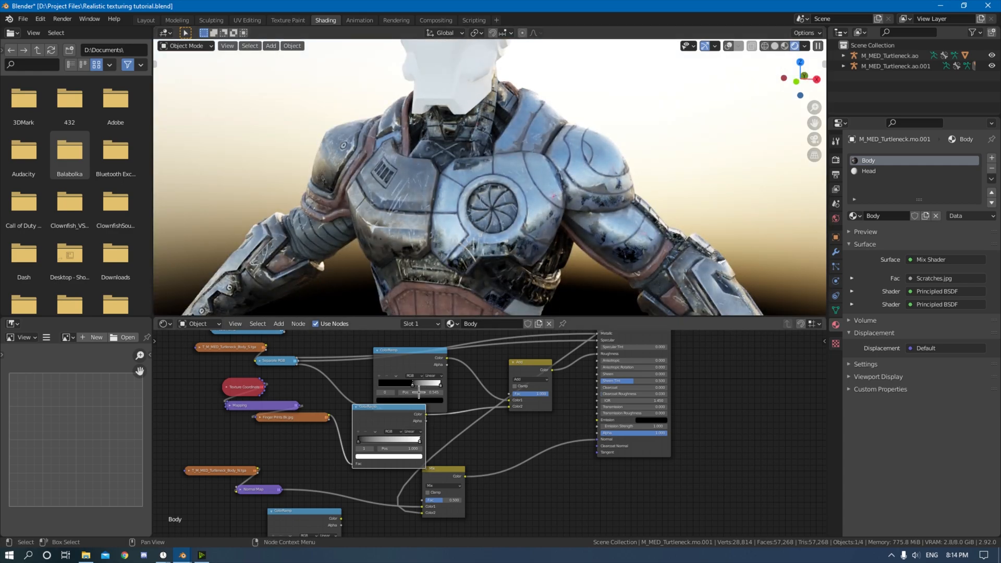
pyautogui.moveTo(418, 391); pyautogui.dragTo(440, 400)
# Step: Examine the adjusted roughness on the shoulder and chest armor, and compare the character with the reference model
pyautogui.moveTo(527, 219); pyautogui.dragTo(610, 245, button='middle')
pyautogui.scroll(3, 508, 209)
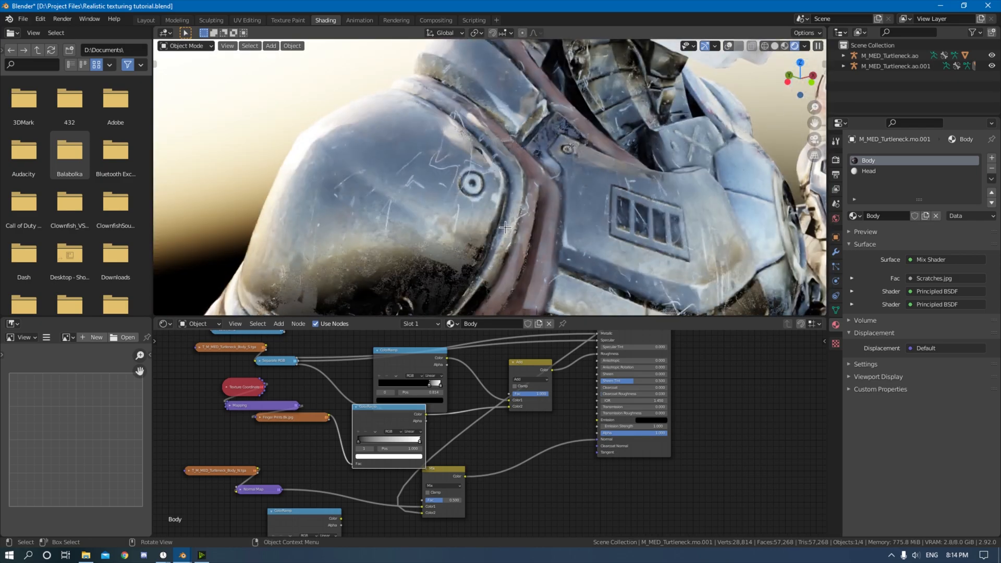
pyautogui.moveTo(501, 206); pyautogui.dragTo(323, 213, button='middle')
pyautogui.moveTo(407, 211); pyautogui.dragTo(560, 191, button='middle')
pyautogui.scroll(-5, 460, 206)
pyautogui.scroll(-5, 578, 159)
pyautogui.moveTo(585, 158); pyautogui.dragTo(626, 159, button='middle')
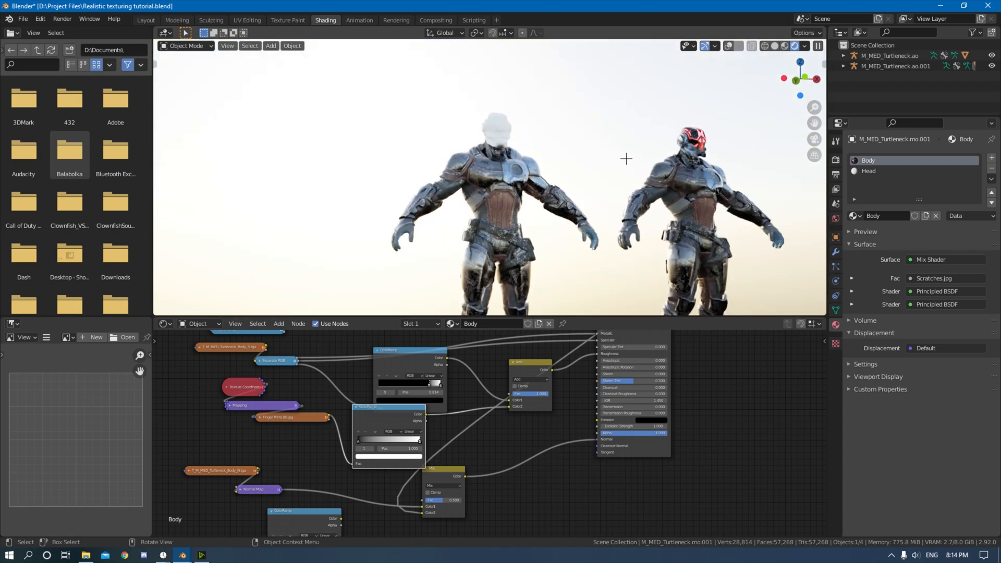
pyautogui.scroll(5, 611, 173)
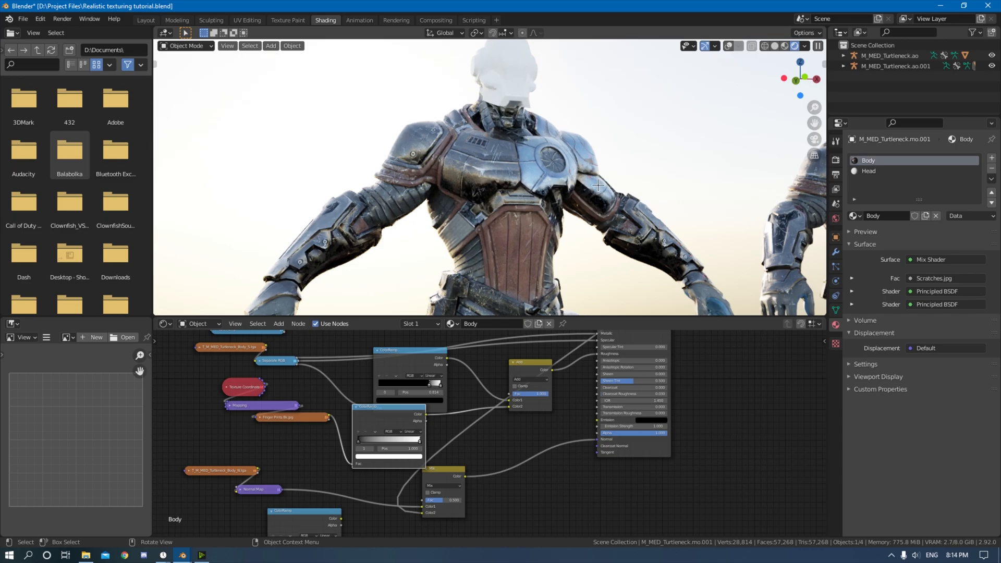
pyautogui.scroll(5, 598, 185)
pyautogui.scroll(-2, 568, 209)
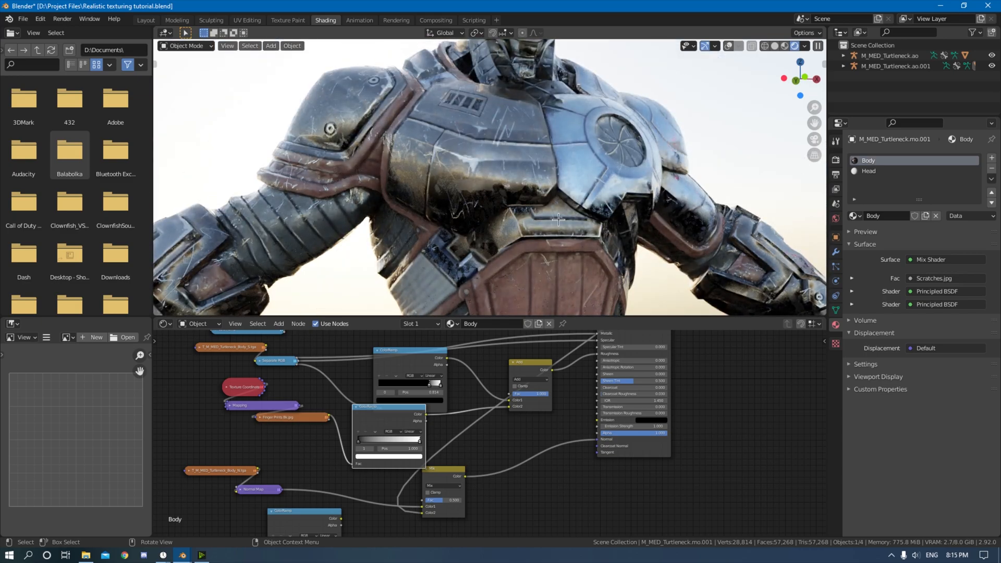
# Step: Collapse the two roughness ColorRamp nodes and the Mix node feeding the normal input
pyautogui.scroll(-7, 372, 418)
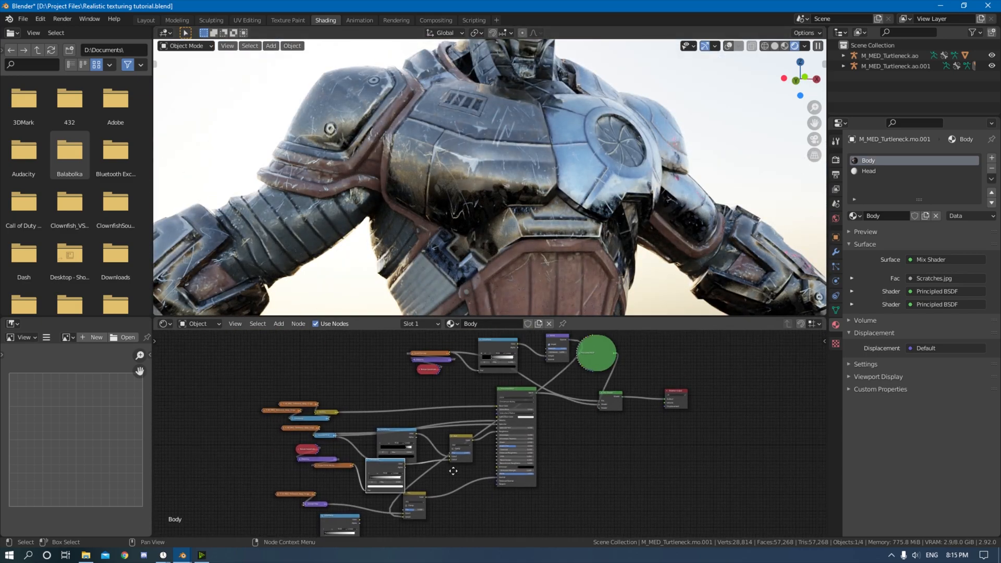
pyautogui.scroll(3, 490, 401)
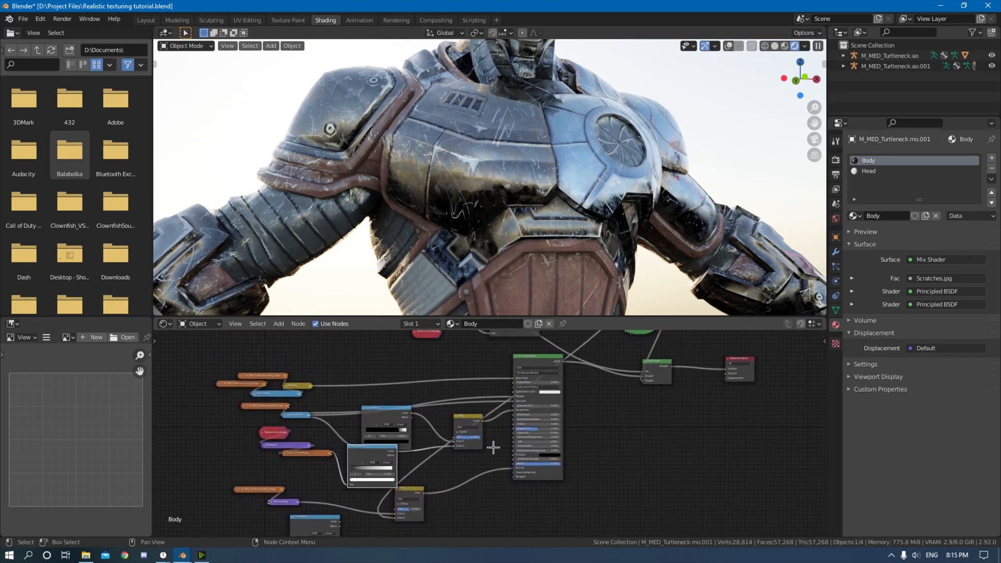
pyautogui.click(374, 416)
pyautogui.press('h')
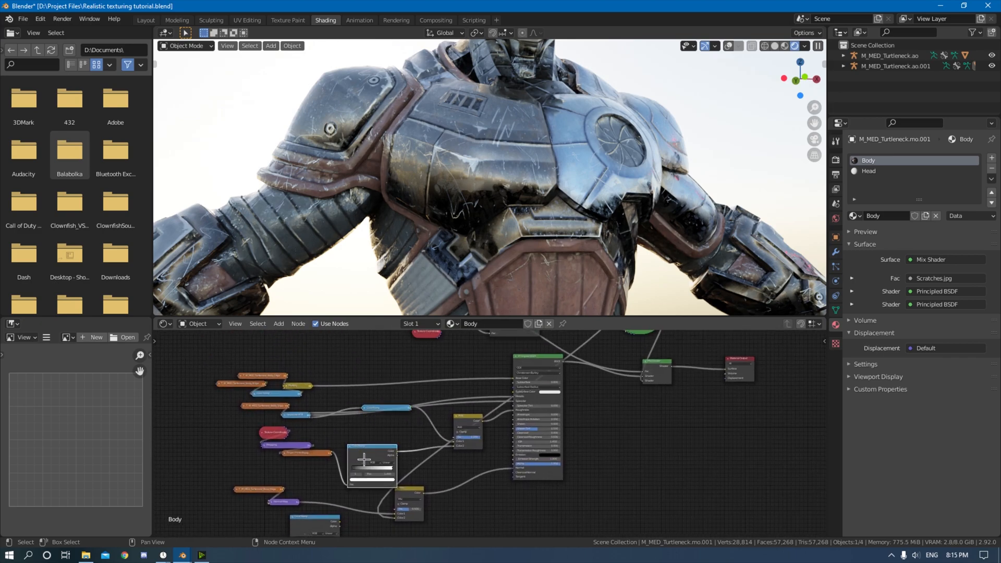
pyautogui.press('h')
pyautogui.click(409, 491)
pyautogui.press('h')
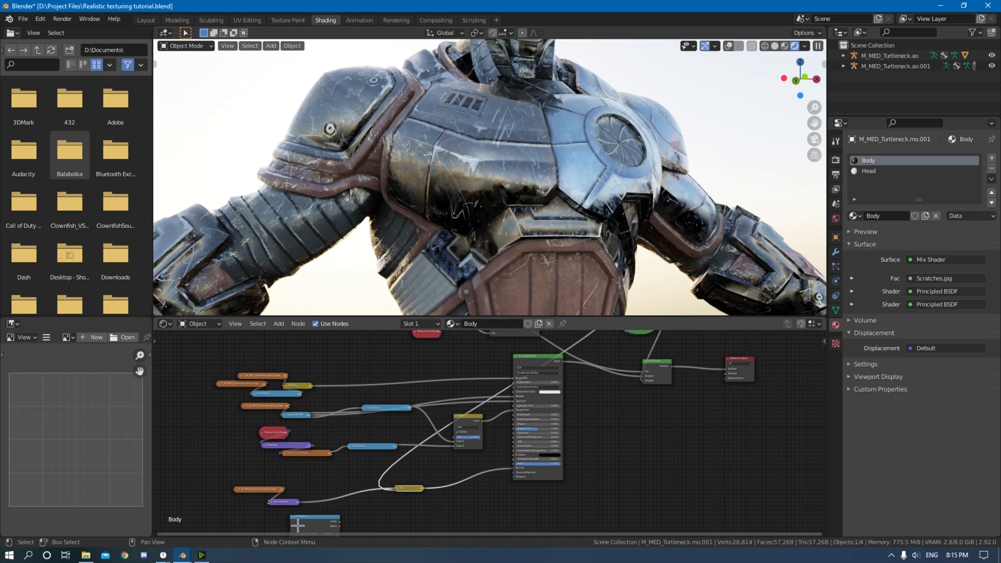
# Step: Delete the unconnected ColorRamp below the normal map nodes and collapse the roughness Add node
pyautogui.moveTo(371, 458); pyautogui.dragTo(458, 347, button='middle')
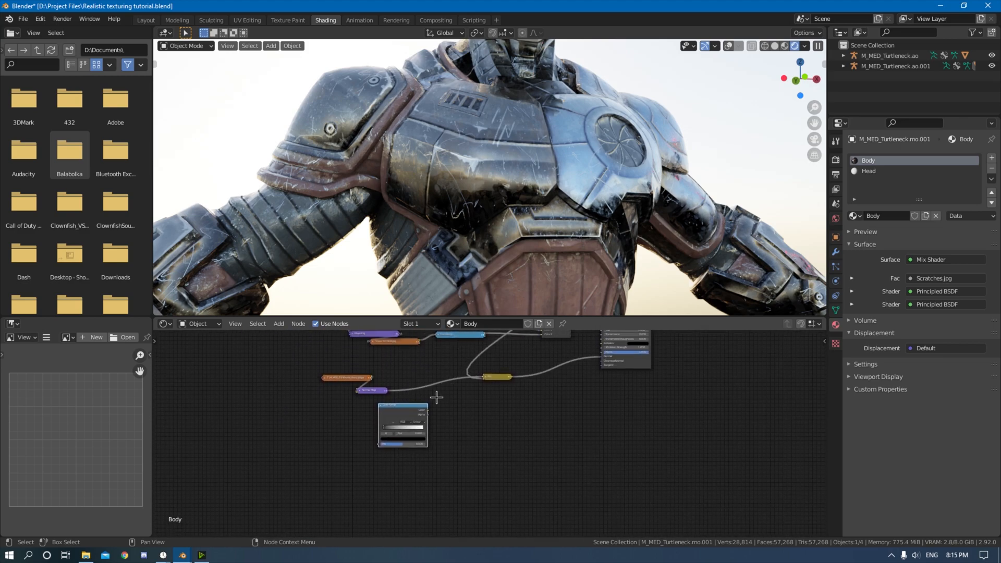
pyautogui.press('x')
pyautogui.moveTo(446, 393); pyautogui.dragTo(386, 486, button='middle')
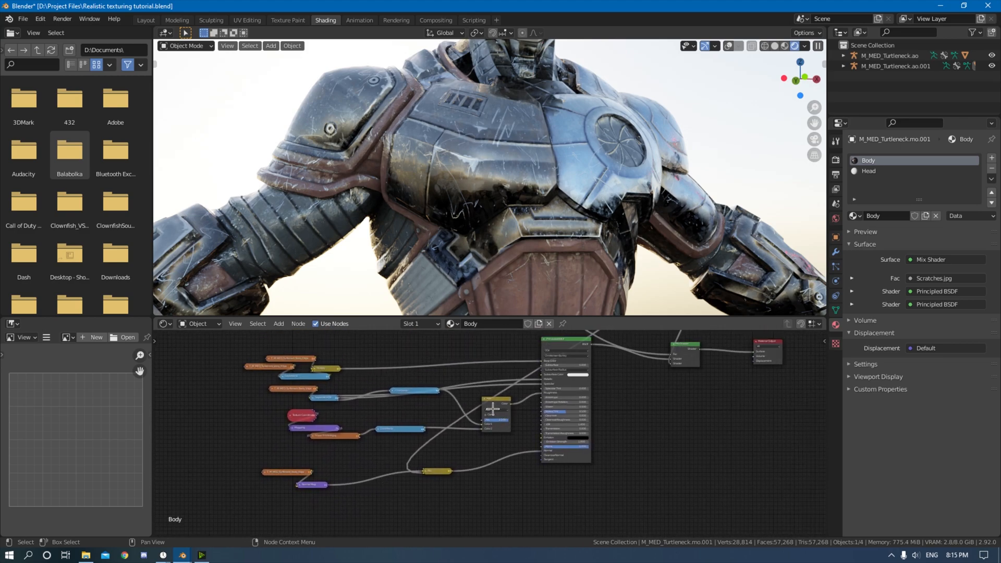
pyautogui.press('h')
# Step: Collapse the ColorRamp and Bump nodes in the scratches branch
pyautogui.moveTo(561, 340); pyautogui.dragTo(494, 418, button='middle')
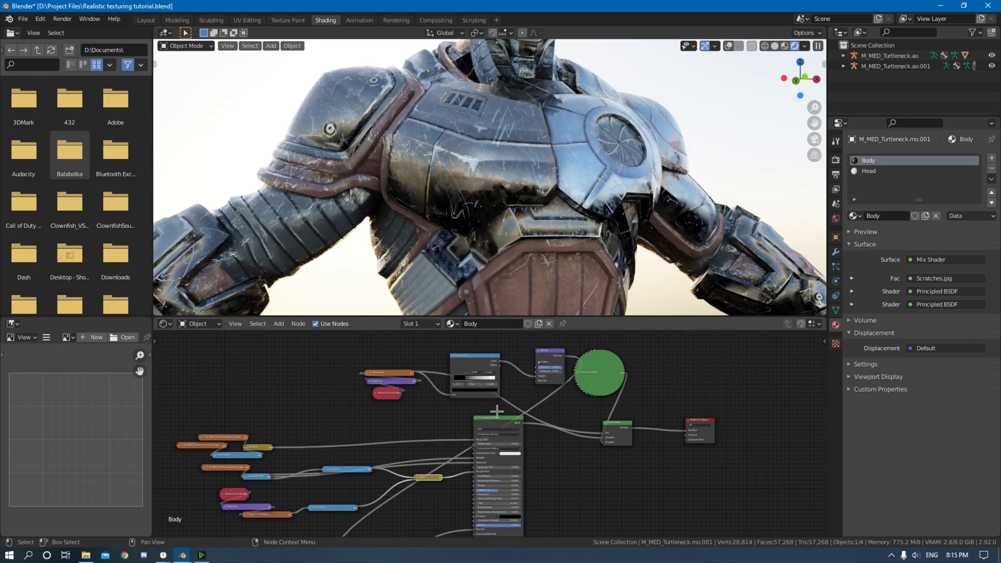
pyautogui.click(458, 365)
pyautogui.press('h')
pyautogui.click(547, 358)
pyautogui.press('h')
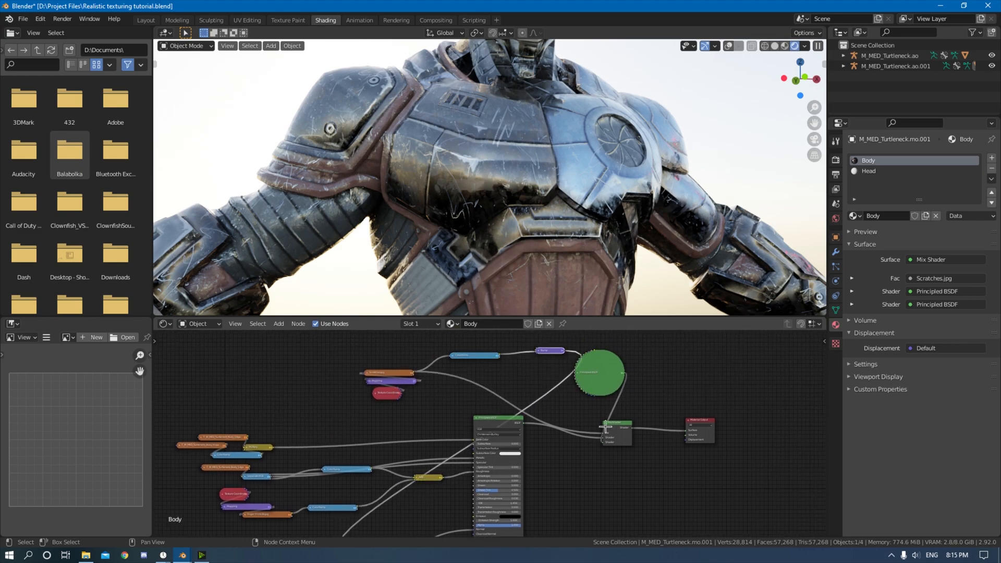
# Step: Collapse the Mix Shader, Material Output and main Principled BSDF nodes
pyautogui.click(611, 427)
pyautogui.press('h')
pyautogui.click(697, 429)
pyautogui.press('h')
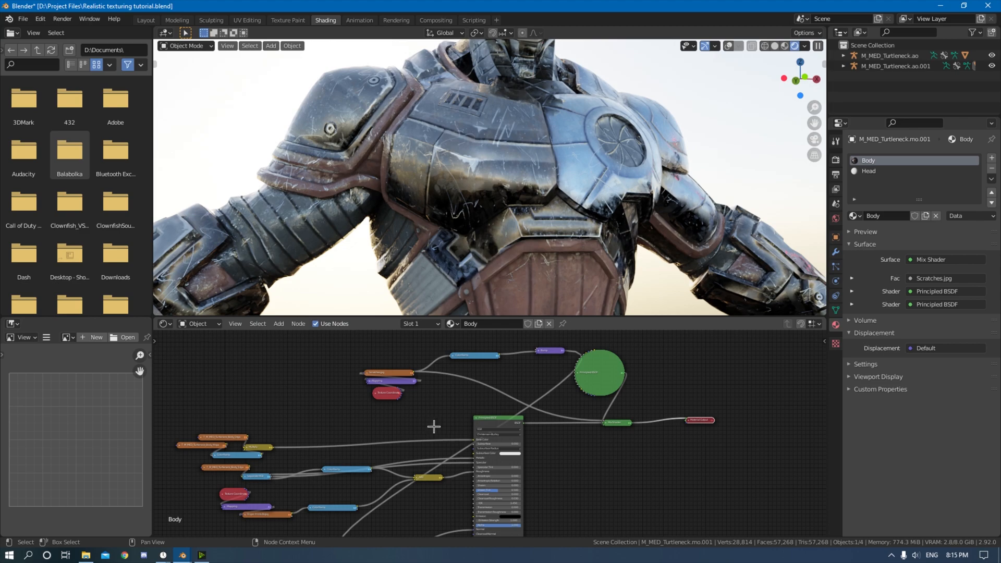
pyautogui.click(484, 425)
pyautogui.press('h')
pyautogui.moveTo(504, 426); pyautogui.dragTo(510, 440)
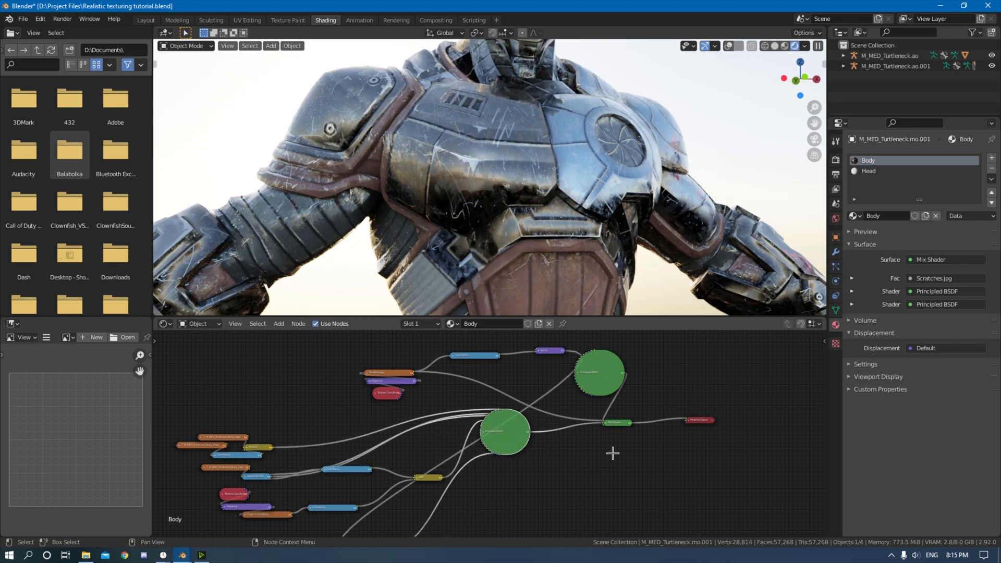
# Step: Scale all Body material nodes together into one compact cluster and save the file
pyautogui.scroll(-6, 613, 453)
pyautogui.click(564, 479)
pyautogui.press('a')
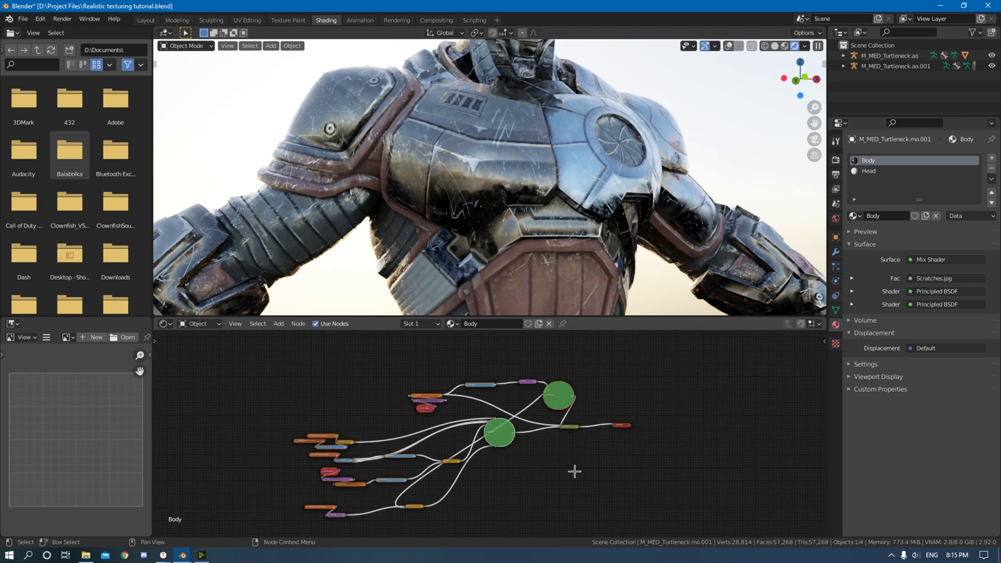
pyautogui.press('s')
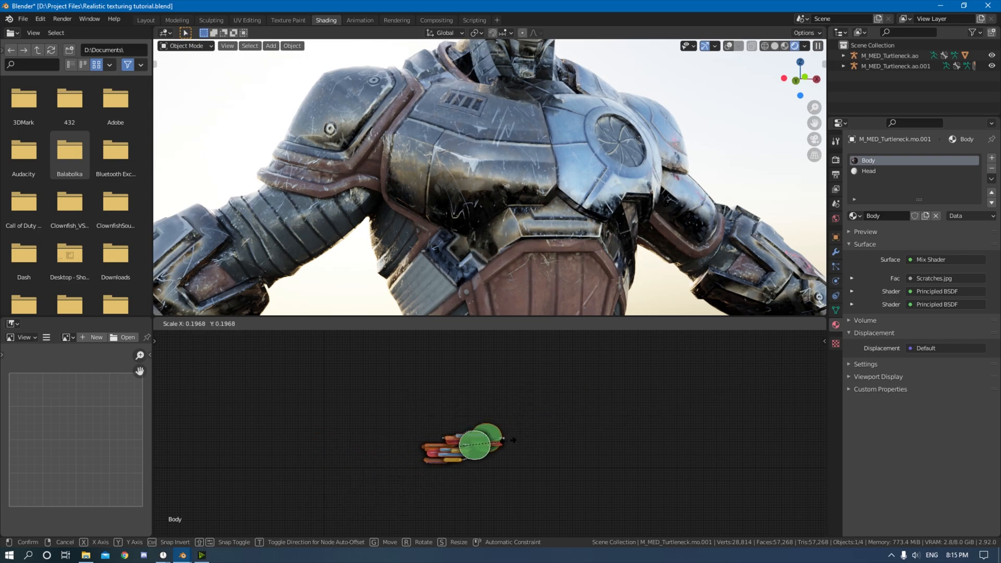
pyautogui.click(472, 452)
pyautogui.moveTo(535, 436); pyautogui.dragTo(526, 461, button='middle')
pyautogui.scroll(4, 558, 403)
pyautogui.scroll(3, 510, 458)
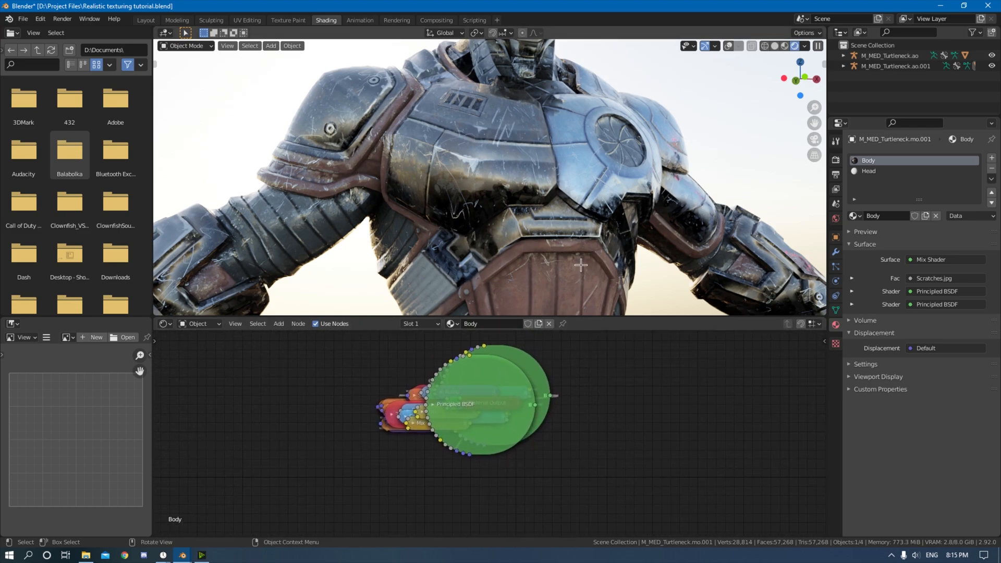
pyautogui.hotkey('ctrl', 's')
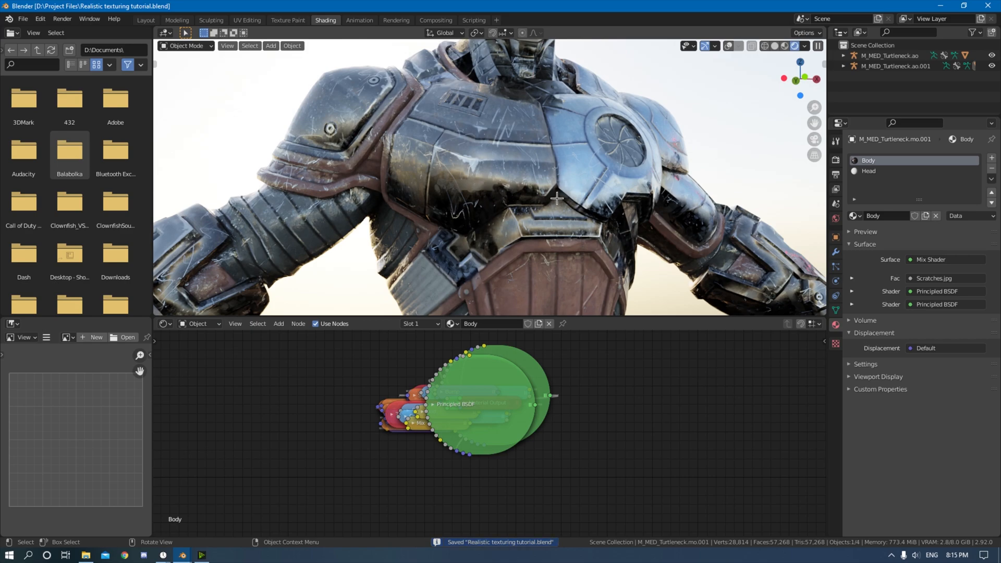
# Step: Switch to the Head material and bring the character's untextured head and its shader nodes into view
pyautogui.click(870, 172)
pyautogui.scroll(-6, 480, 428)
pyautogui.moveTo(342, 418); pyautogui.dragTo(535, 408, button='middle')
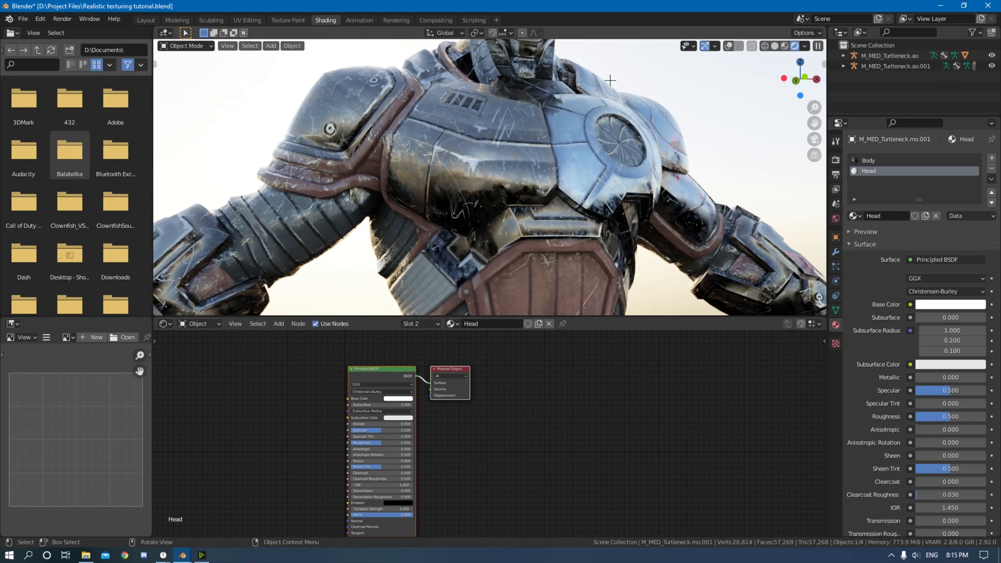
pyautogui.moveTo(623, 134); pyautogui.dragTo(612, 299, button='middle')
pyautogui.keyDown('shift'); pyautogui.moveTo(563, 152); pyautogui.dragTo(556, 178, button='middle'); pyautogui.keyUp('shift')
pyautogui.moveTo(516, 451); pyautogui.dragTo(579, 446, button='middle')
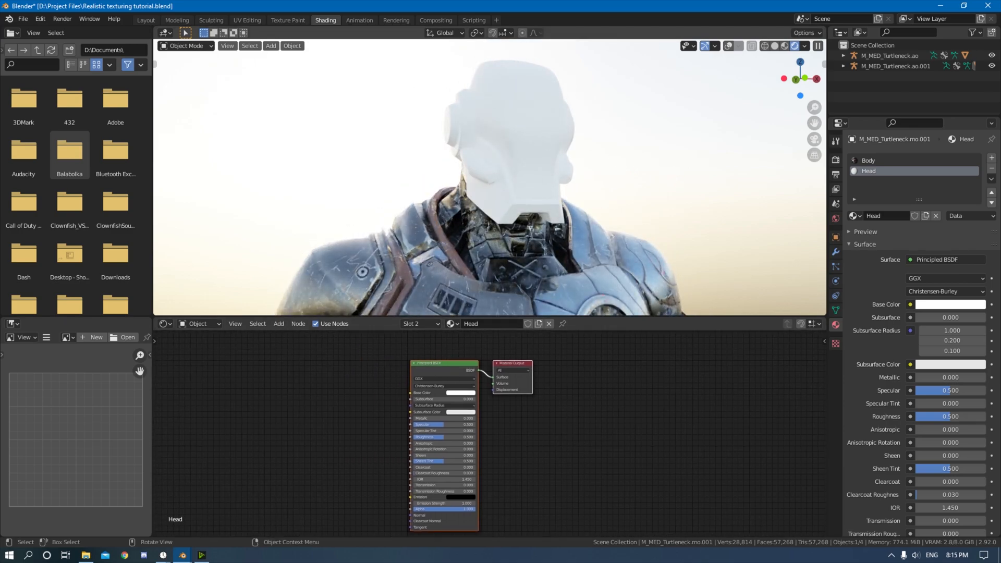
# Step: Add T_M_MED_Turtleneck_FaceAcc_D.tga from the File Explorer Textures folder to the Head material, placing it beside the Principled BSDF
pyautogui.hotkey('alt', 'Tab')
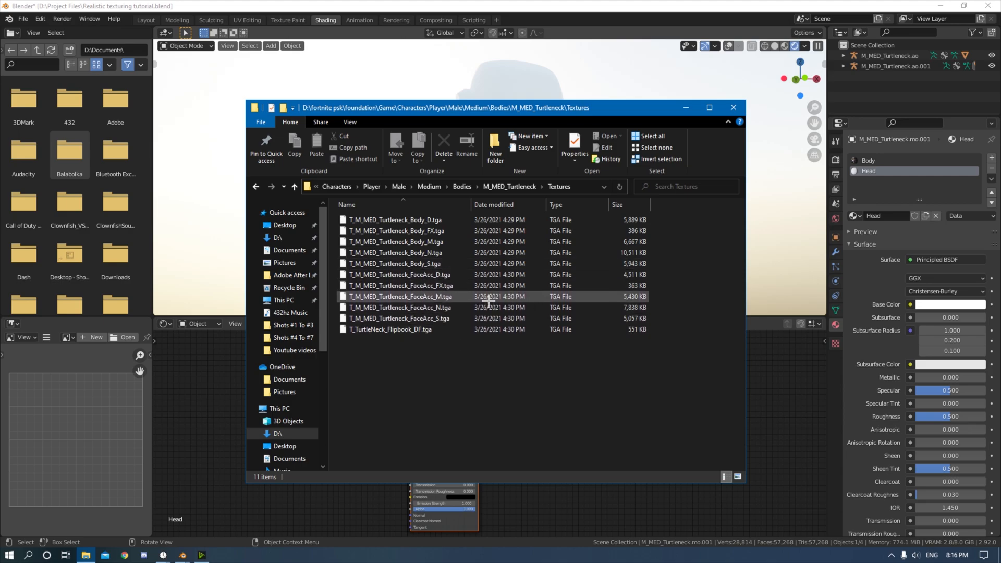
pyautogui.moveTo(489, 109); pyautogui.dragTo(798, 0)
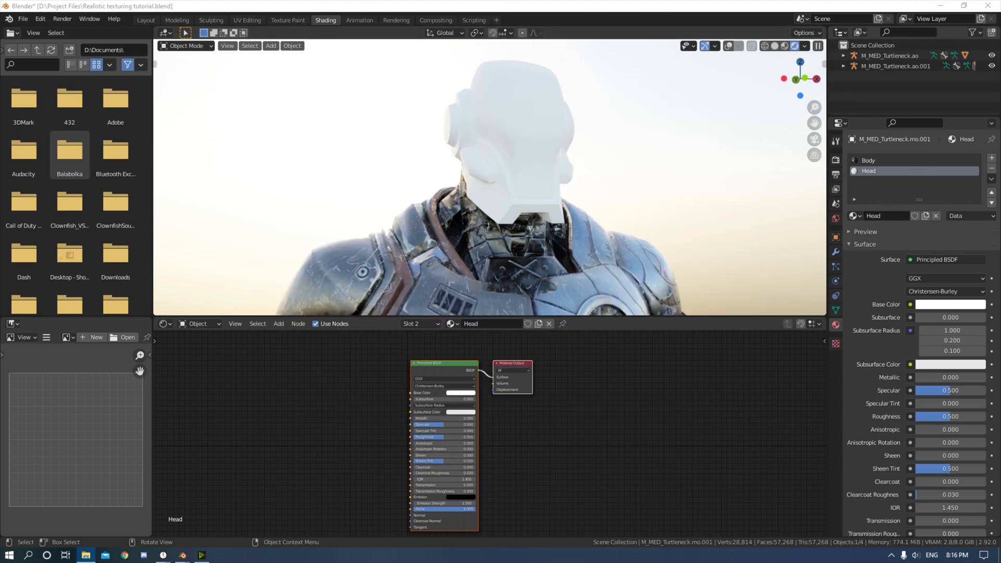
pyautogui.moveTo(610, 385); pyautogui.dragTo(624, 373, button='middle')
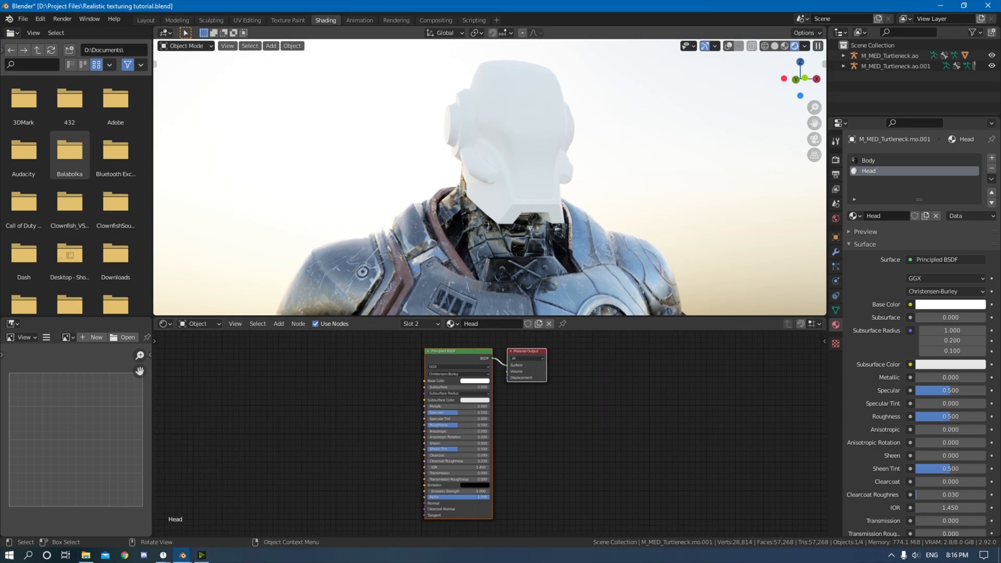
pyautogui.hotkey('alt', 'Tab')
pyautogui.moveTo(359, 419); pyautogui.dragTo(293, 422)
pyautogui.moveTo(319, 411); pyautogui.dragTo(355, 371, button='middle')
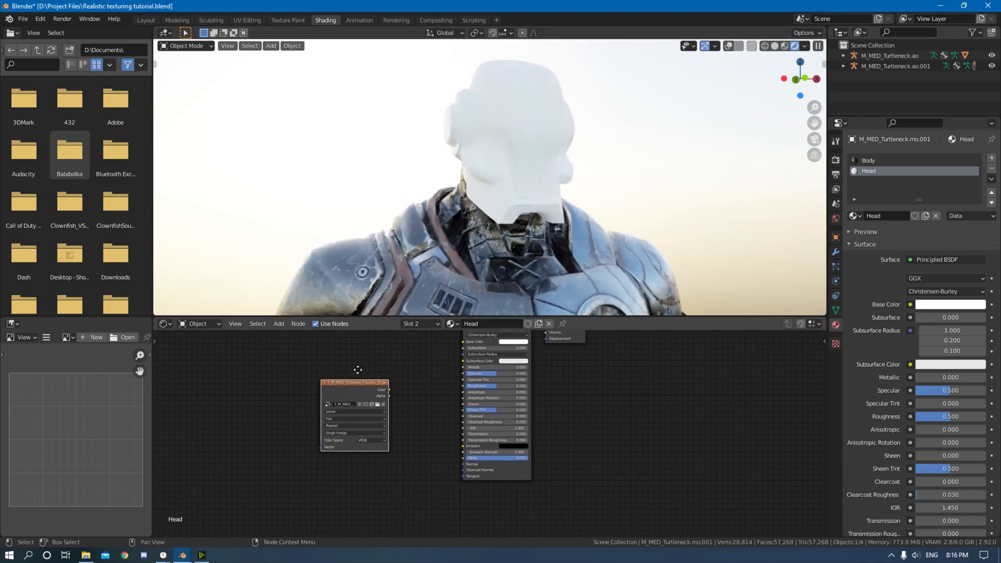
pyautogui.scroll(6, 433, 409)
pyautogui.moveTo(434, 414); pyautogui.dragTo(427, 510, button='middle')
pyautogui.moveTo(330, 487); pyautogui.dragTo(375, 406)
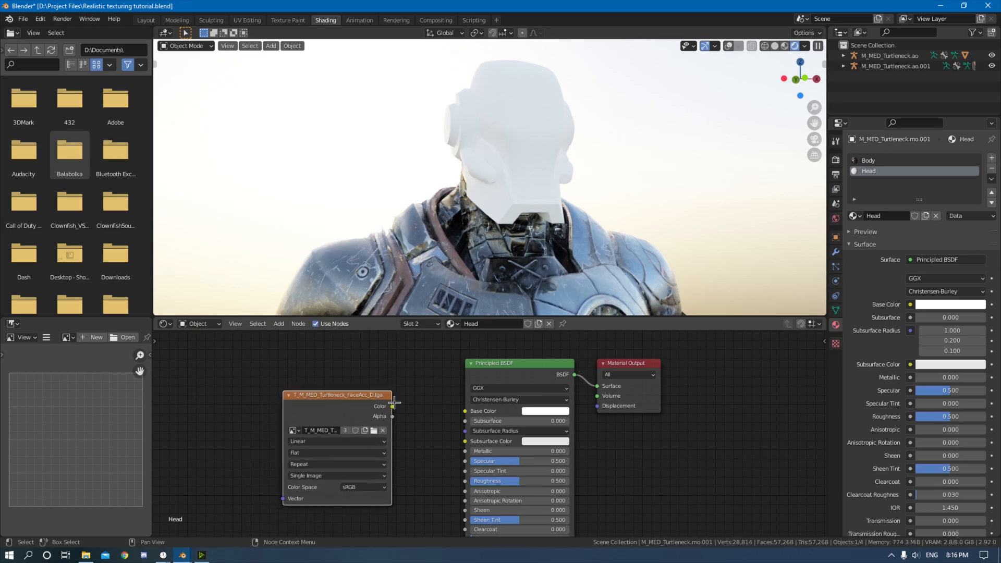
# Step: Connect the FaceAcc_D texture's Color to the Principled BSDF's Base Color and collapse the texture node
pyautogui.moveTo(482, 416); pyautogui.dragTo(482, 415)
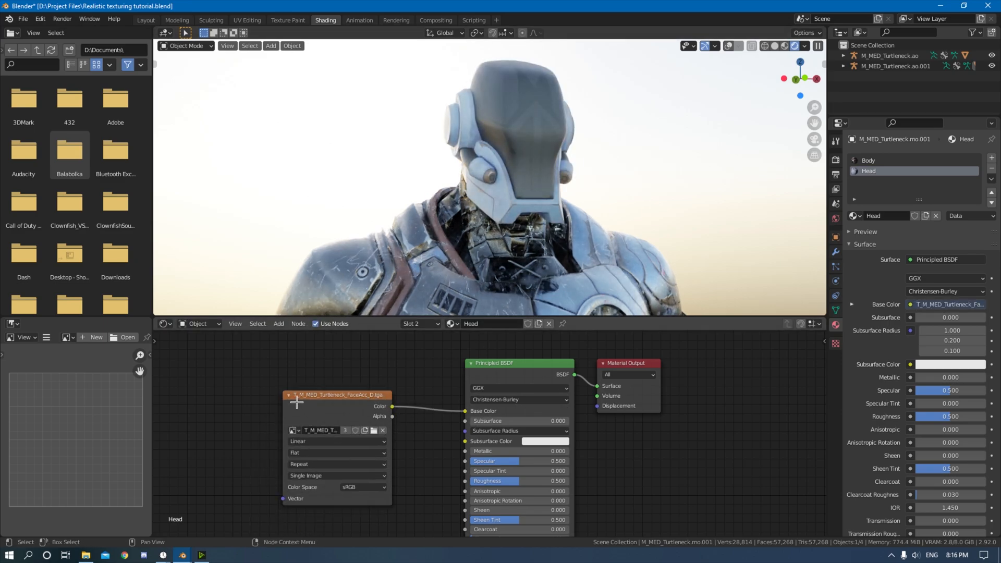
pyautogui.press('h')
pyautogui.moveTo(329, 398); pyautogui.dragTo(377, 409)
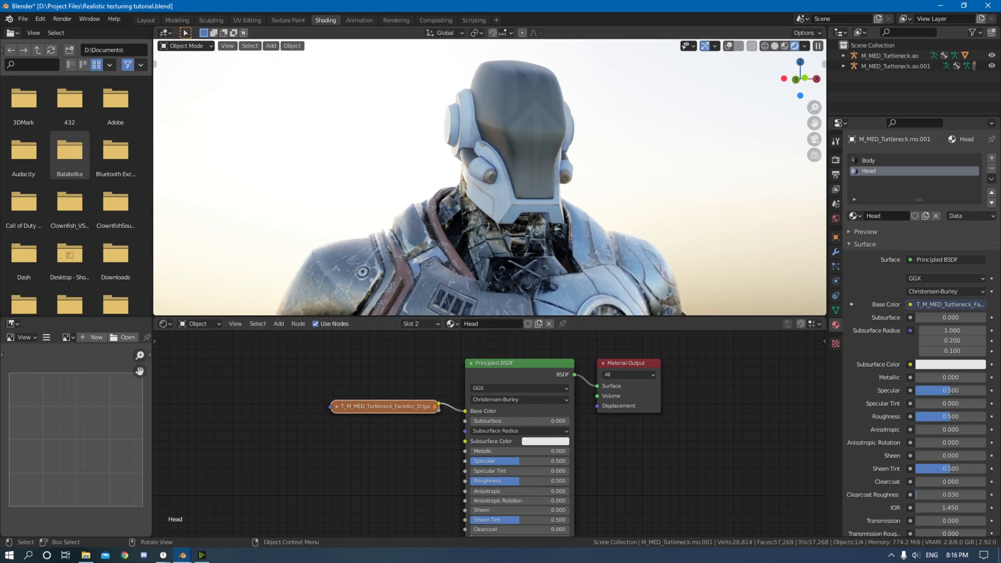
# Step: Add T_M_MED_Turtleneck_FaceAcc_M.tga from the File Explorer Textures folder to the Head material
pyautogui.hotkey('alt', 'Tab')
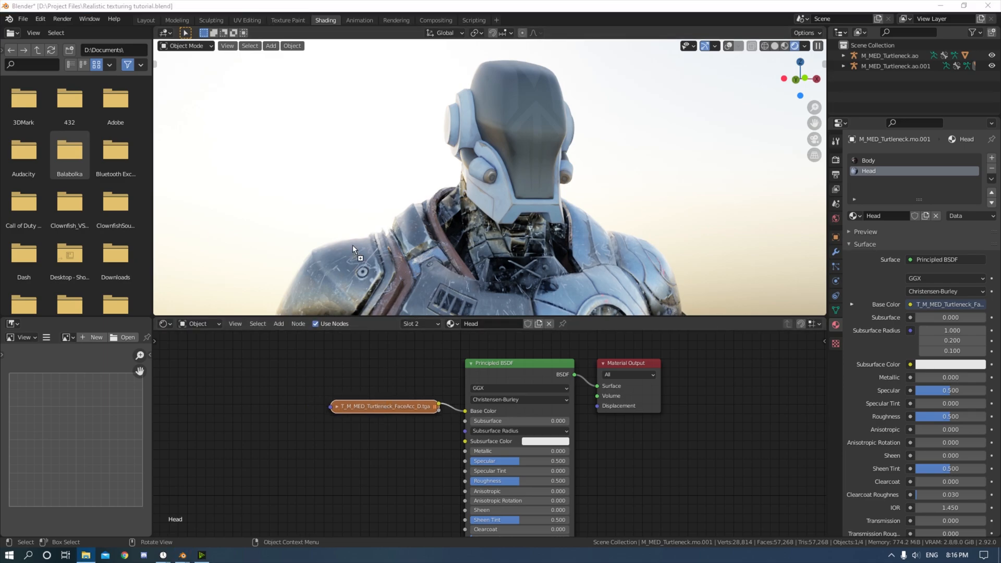
pyautogui.moveTo(359, 232); pyautogui.dragTo(292, 386)
pyautogui.moveTo(302, 377); pyautogui.dragTo(324, 347, button='middle')
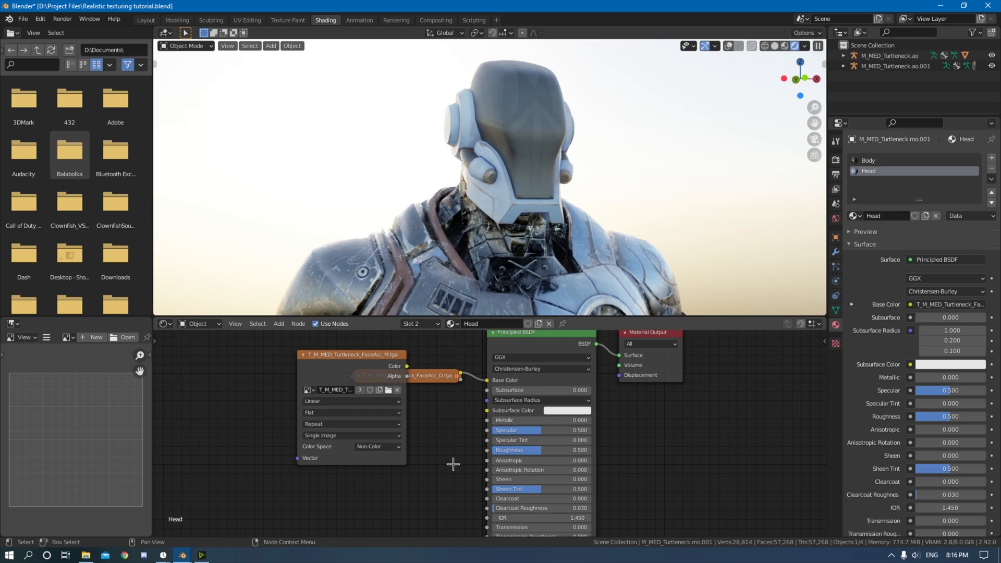
# Step: Insert a MixRGB node on the link between the FaceAcc_D texture and the Base Color input
pyautogui.hotkey('shift', 'a')
pyautogui.moveTo(449, 458)
pyautogui.click(413, 426)
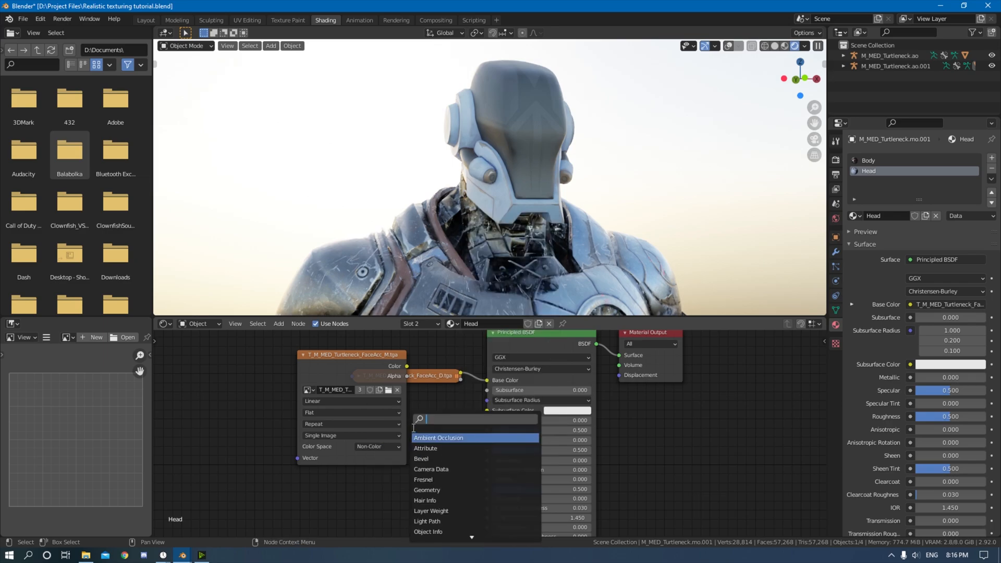
pyautogui.write('color')
pyautogui.press('BackSpace')
pyautogui.press('BackSpace')
pyautogui.press('BackSpace')
pyautogui.press('BackSpace')
pyautogui.press('BackSpace')
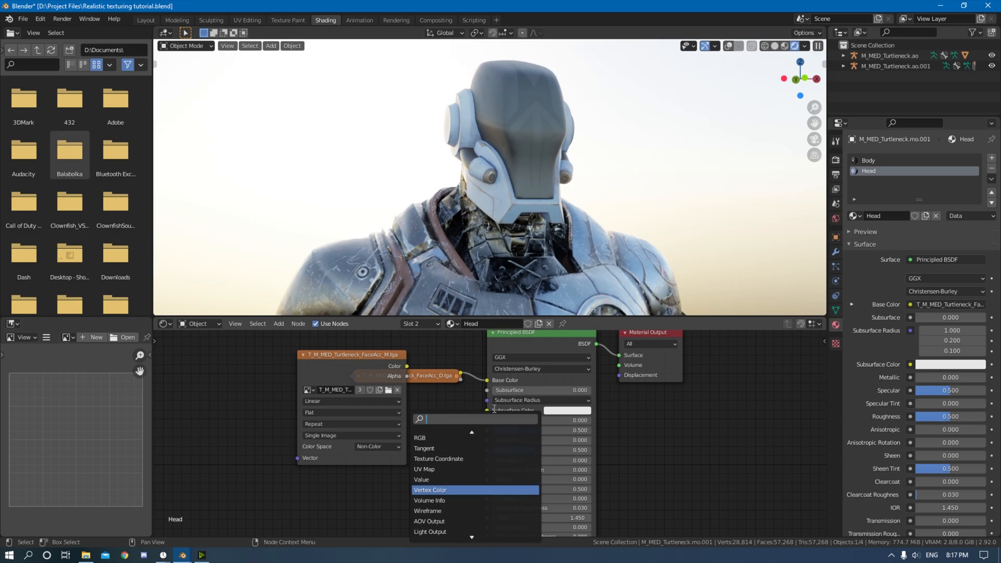
pyautogui.write('mix')
pyautogui.press('Return')
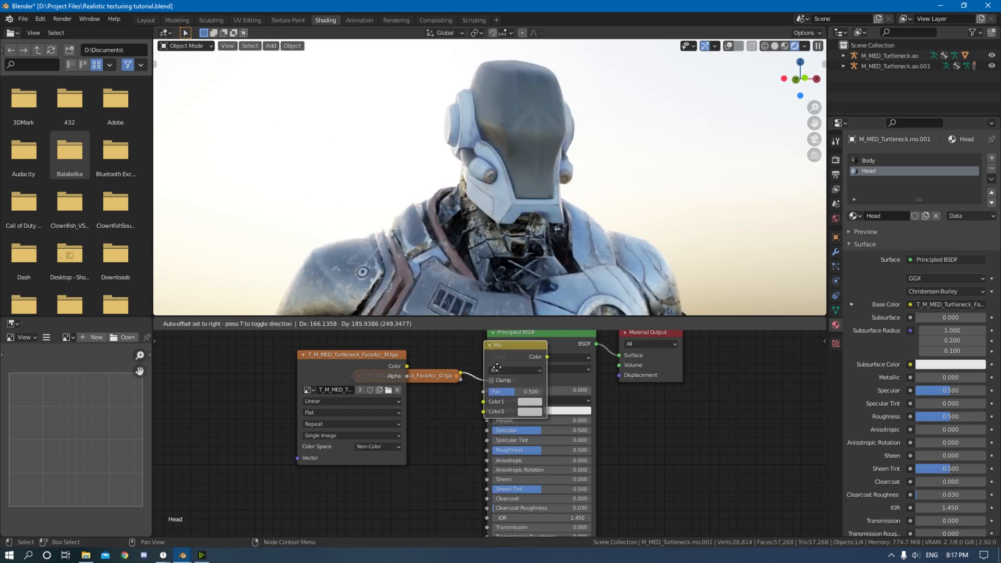
pyautogui.click(523, 379)
# Step: Set the Mix node's blending mode to Multiply and connect the FaceAcc_M texture's Color to its Color2
pyautogui.click(524, 372)
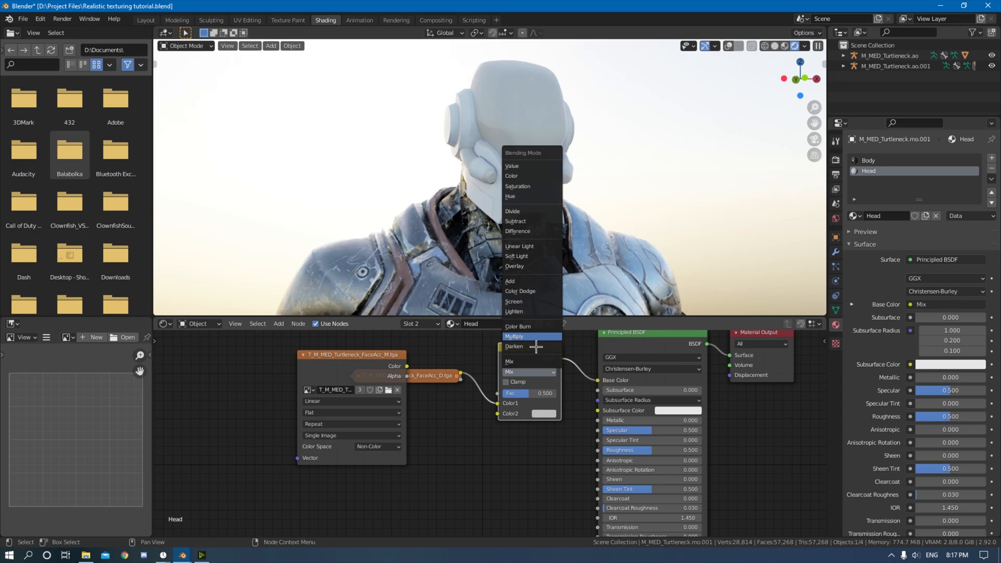
pyautogui.click(534, 350)
pyautogui.moveTo(382, 359); pyautogui.dragTo(416, 422)
pyautogui.moveTo(505, 421); pyautogui.dragTo(503, 419)
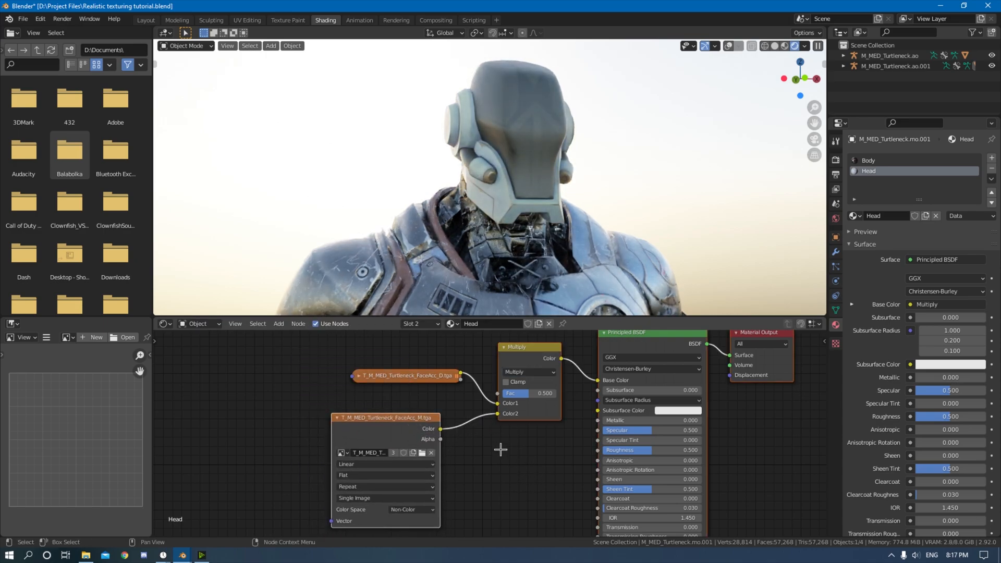
# Step: Insert a ColorRamp node on the link between the FaceAcc_M texture and the Multiply node's Color2 input
pyautogui.hotkey('shift', 'a')
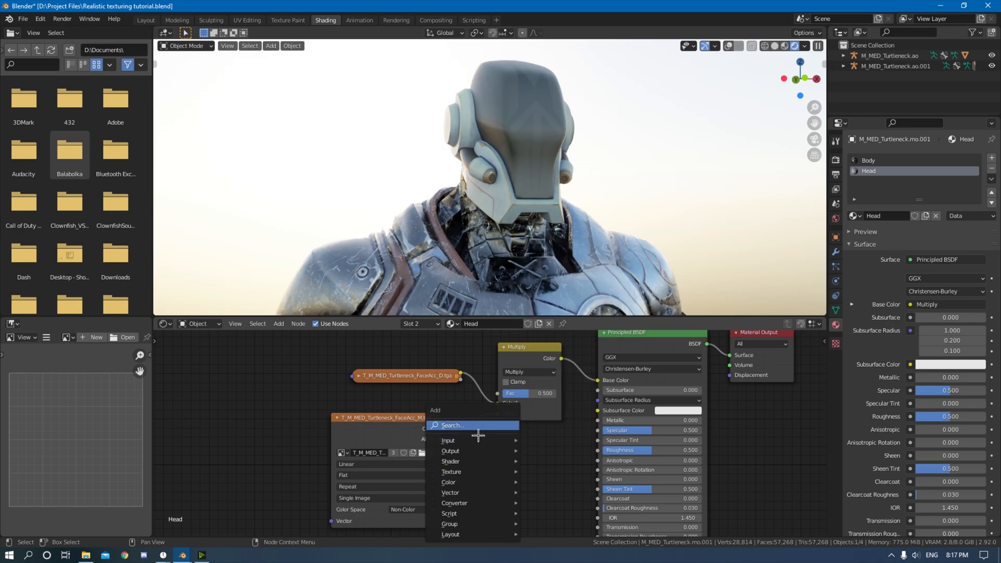
pyautogui.write('color')
pyautogui.click(513, 449)
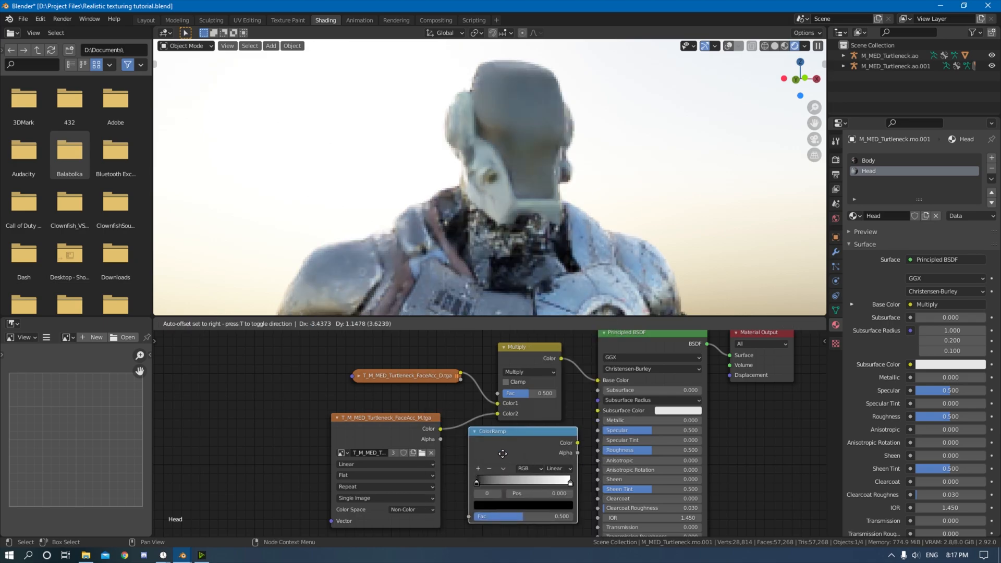
pyautogui.click(512, 459)
pyautogui.moveTo(635, 459); pyautogui.dragTo(549, 468, button='middle')
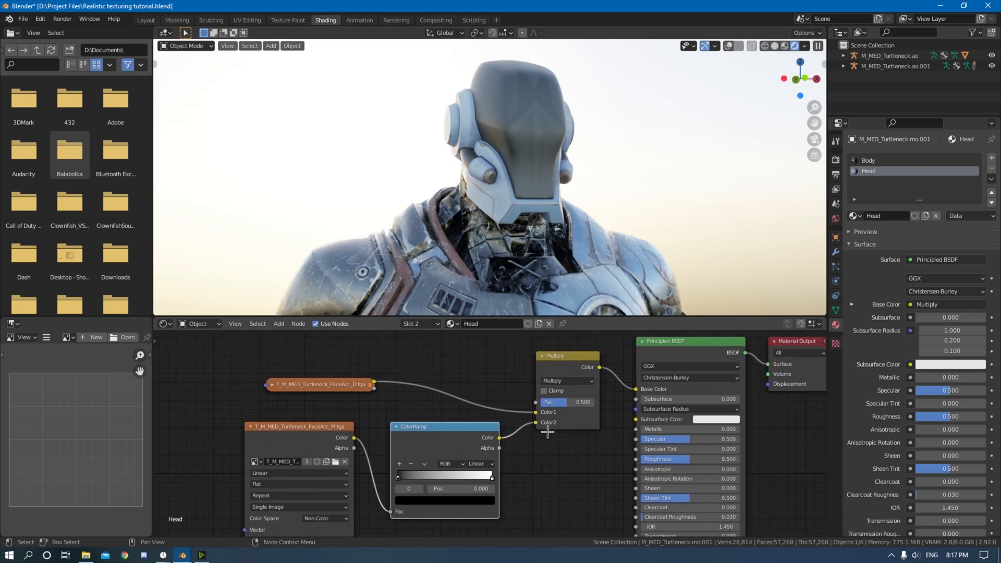
# Step: Compare the look by connecting the FaceAcc_D texture directly to Base Color, and restore the Multiply node's Color link
pyautogui.moveTo(381, 388); pyautogui.dragTo(643, 398)
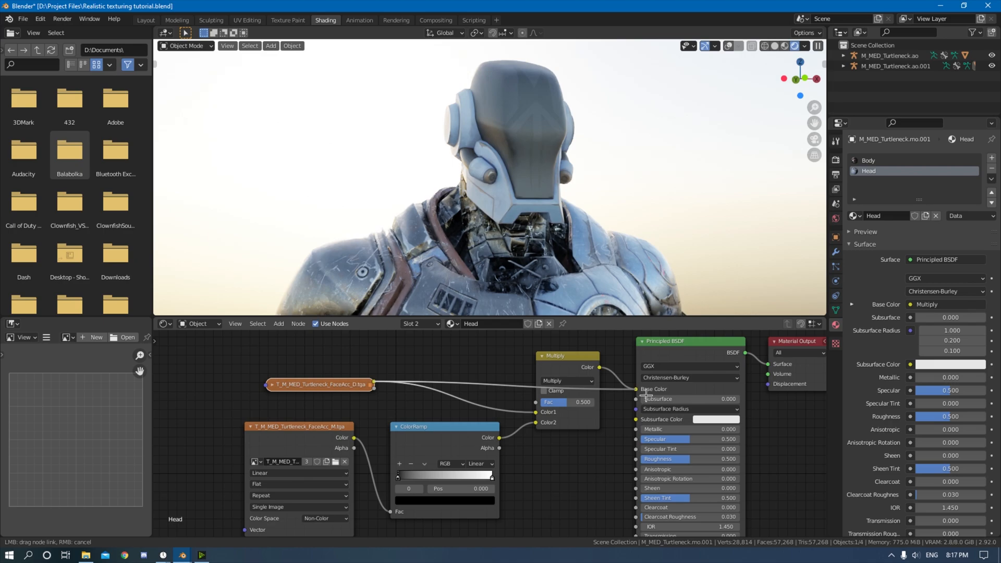
pyautogui.moveTo(646, 396); pyautogui.dragTo(646, 397)
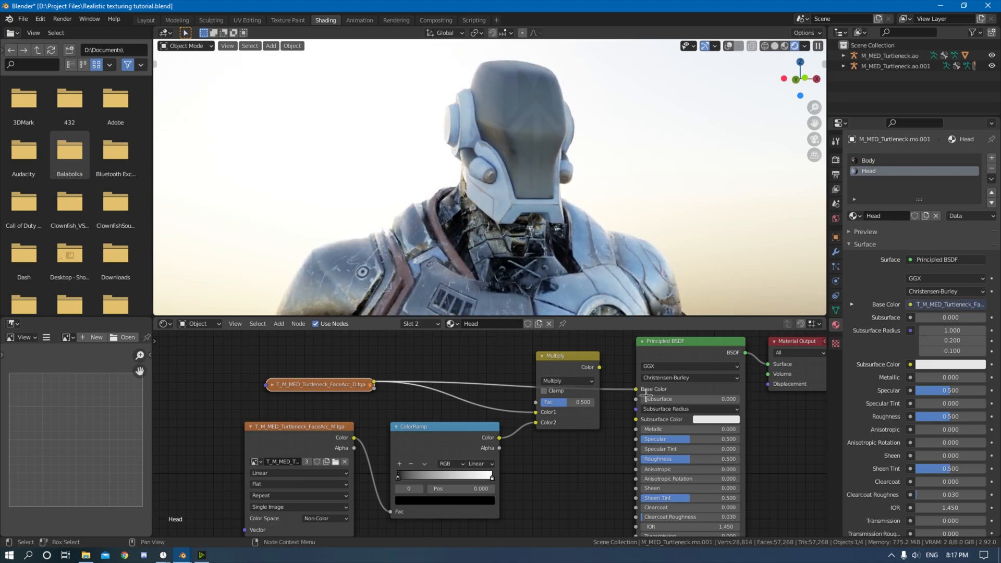
pyautogui.moveTo(600, 369); pyautogui.dragTo(636, 389)
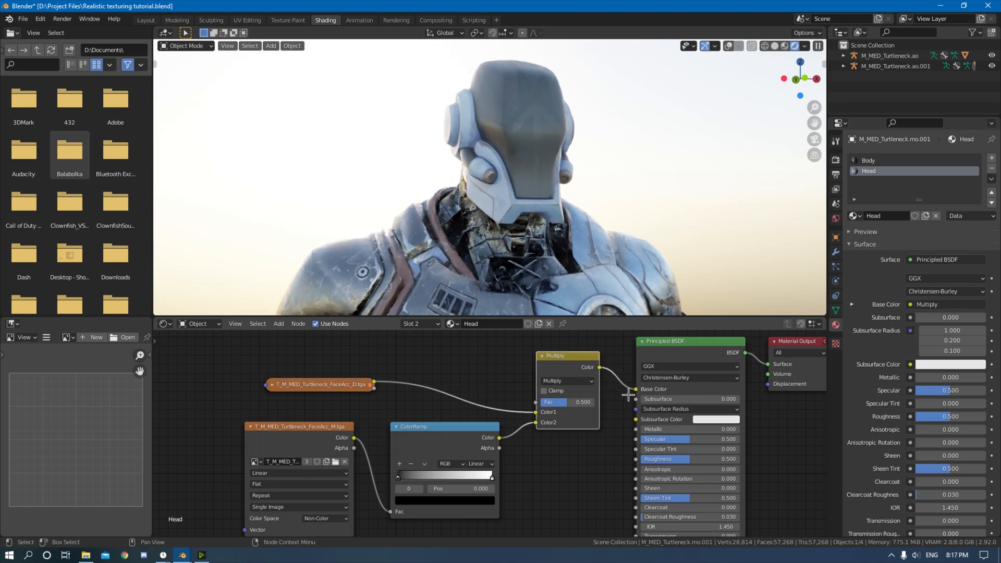
# Step: Collapse the Multiply, ColorRamp and FaceAcc_M nodes, group them with FaceAcc_D beside the Base Color input, and save the file
pyautogui.click(543, 356)
pyautogui.moveTo(573, 366); pyautogui.dragTo(602, 396)
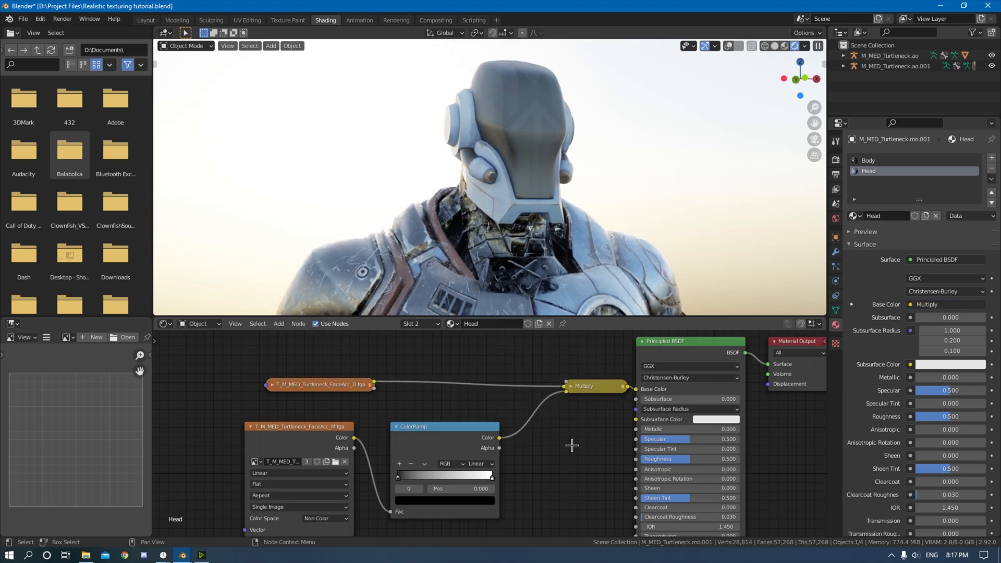
pyautogui.click(397, 427)
pyautogui.moveTo(450, 428); pyautogui.dragTo(568, 404)
pyautogui.click(497, 461)
pyautogui.click(256, 437)
pyautogui.press('h')
pyautogui.moveTo(260, 434); pyautogui.dragTo(527, 377)
pyautogui.moveTo(340, 394); pyautogui.dragTo(523, 394)
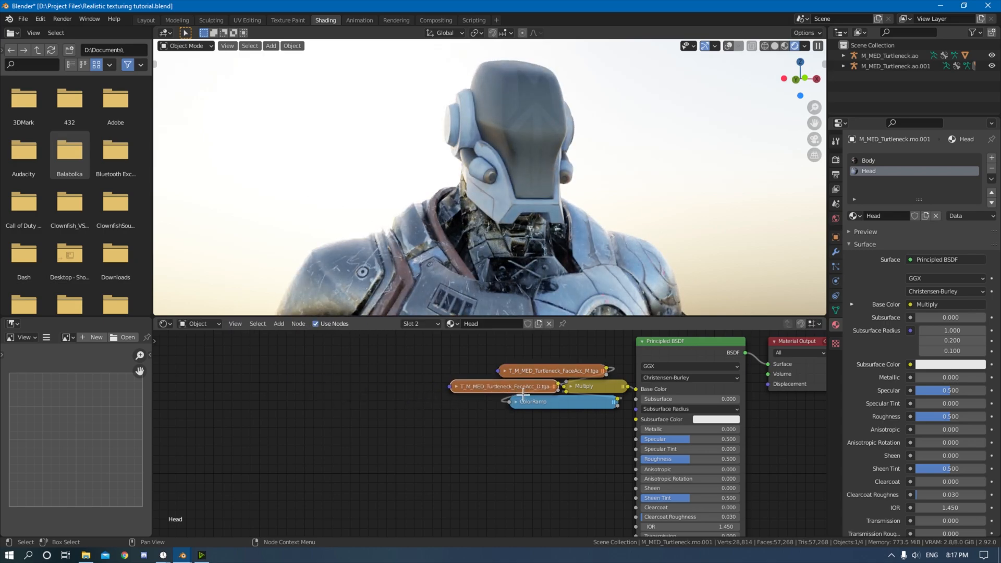
pyautogui.hotkey('ctrl', 's')
# Step: Add the T_M_MED_Turtleneck_FaceAcc_N.tga texture from File Explorer and place it near the Principled BSDF's Normal input
pyautogui.moveTo(581, 458); pyautogui.dragTo(490, 471, button='middle')
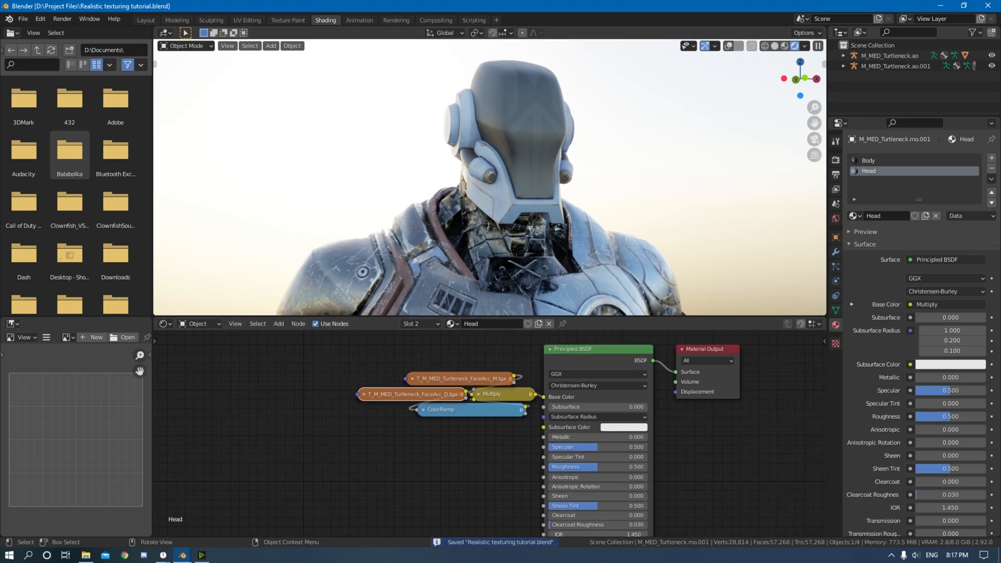
pyautogui.hotkey('alt', 'Tab')
pyautogui.moveTo(425, 348); pyautogui.dragTo(334, 432)
pyautogui.moveTo(385, 495); pyautogui.dragTo(445, 305, button='middle')
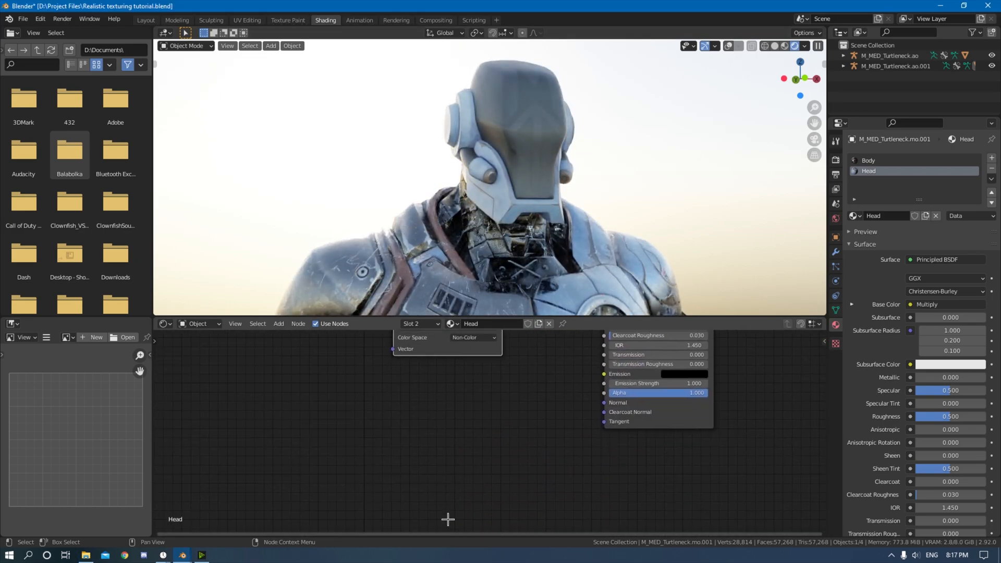
pyautogui.moveTo(478, 356); pyautogui.dragTo(457, 494)
# Step: Add a Normal Map node and connect its Normal output to the Principled BSDF's Normal input
pyautogui.click(569, 474)
pyautogui.hotkey('shift', 'a')
pyautogui.click(526, 427)
pyautogui.write('norm')
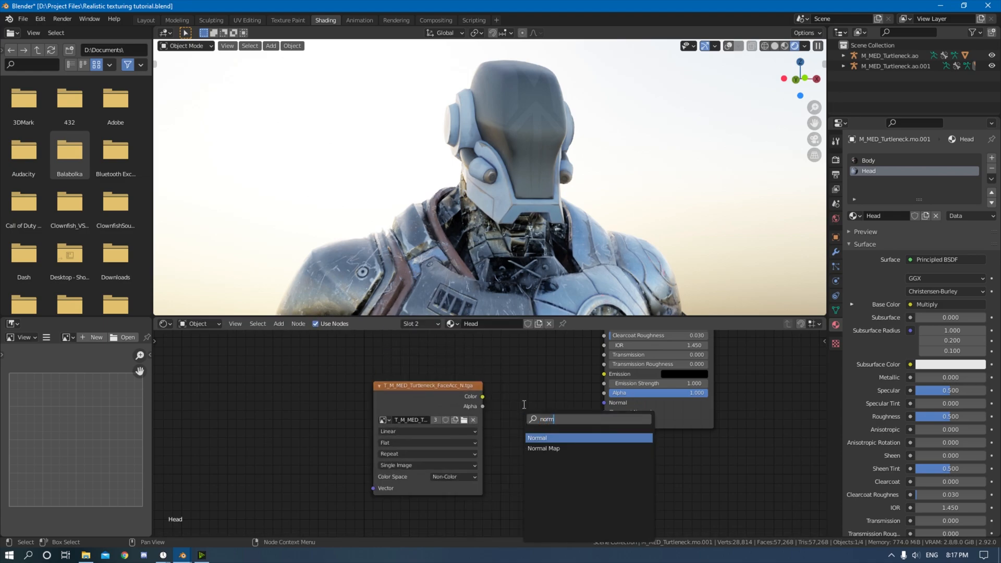
pyautogui.click(584, 449)
pyautogui.moveTo(574, 410); pyautogui.dragTo(615, 408)
# Step: Set the Normal Map strength to 2 and connect the FaceAcc_N texture's Color to its Color input
pyautogui.doubleClick(556, 446)
pyautogui.write('2')
pyautogui.click(605, 486)
pyautogui.moveTo(452, 398); pyautogui.dragTo(514, 467)
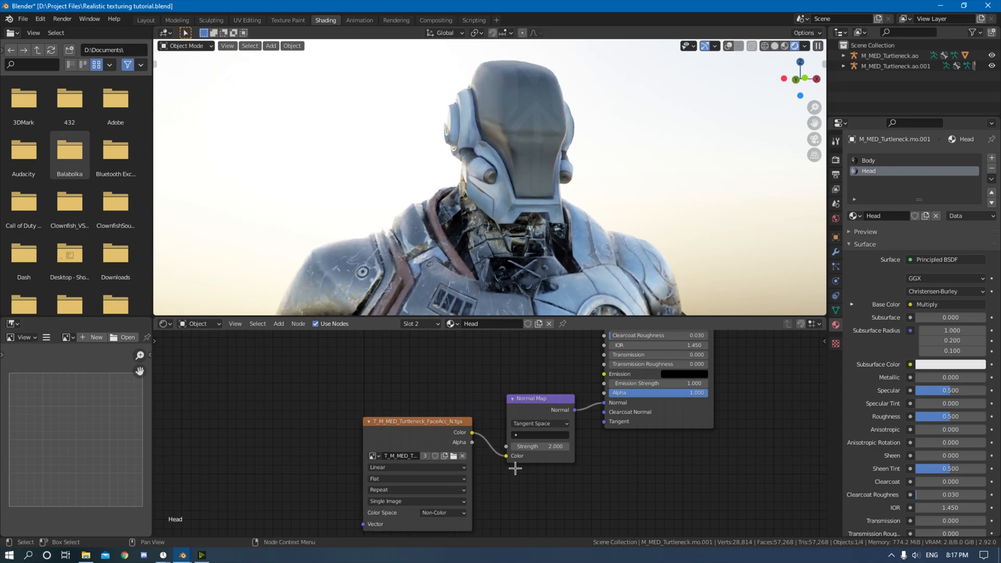
# Step: Collapse the FaceAcc_N texture and Normal Map nodes, stack them beside the Normal input, and check the head in the viewport
pyautogui.press('h')
pyautogui.click(523, 407)
pyautogui.press('h')
pyautogui.moveTo(532, 403); pyautogui.dragTo(554, 408)
pyautogui.moveTo(404, 427); pyautogui.dragTo(522, 424)
pyautogui.moveTo(588, 412)
pyautogui.mouseDown()
pyautogui.moveTo(566, 408)
pyautogui.moveTo(613, 410)
pyautogui.moveTo(571, 403)
pyautogui.mouseUp()
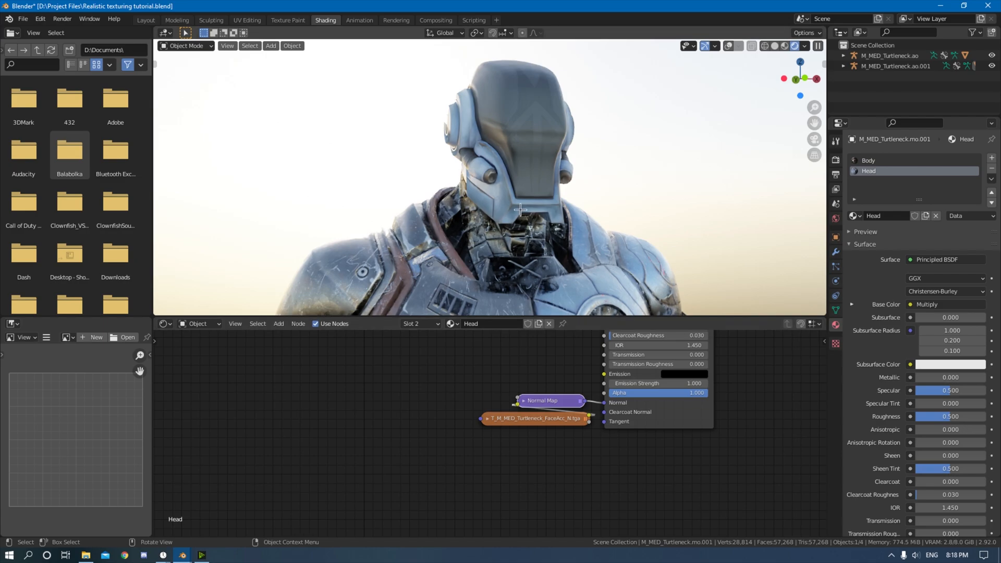
pyautogui.scroll(5, 536, 218)
pyautogui.scroll(-3, 535, 219)
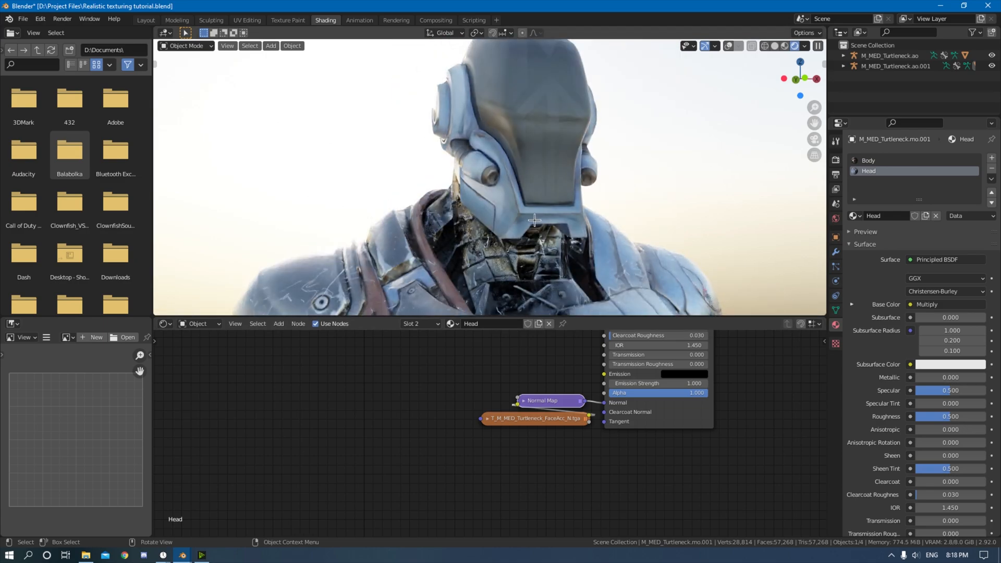
# Step: Add the T_M_MED_Turtleneck_FaceAcc_S.tga texture from File Explorer and place it below the base color nodes
pyautogui.moveTo(574, 473); pyautogui.dragTo(511, 552, button='middle')
pyautogui.moveTo(494, 411); pyautogui.dragTo(453, 505, button='middle')
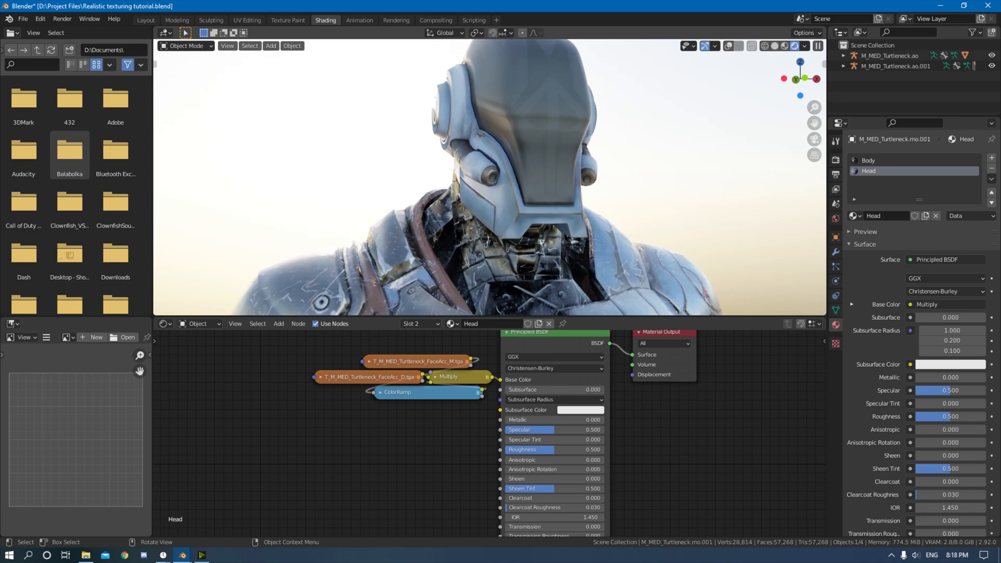
pyautogui.hotkey('alt', 'Tab')
pyautogui.moveTo(359, 486); pyautogui.dragTo(351, 484)
pyautogui.moveTo(425, 442); pyautogui.dragTo(472, 509, button='middle')
pyautogui.moveTo(459, 353); pyautogui.dragTo(462, 485)
pyautogui.moveTo(503, 402); pyautogui.dragTo(488, 517, button='middle')
pyautogui.moveTo(451, 403); pyautogui.dragTo(365, 414)
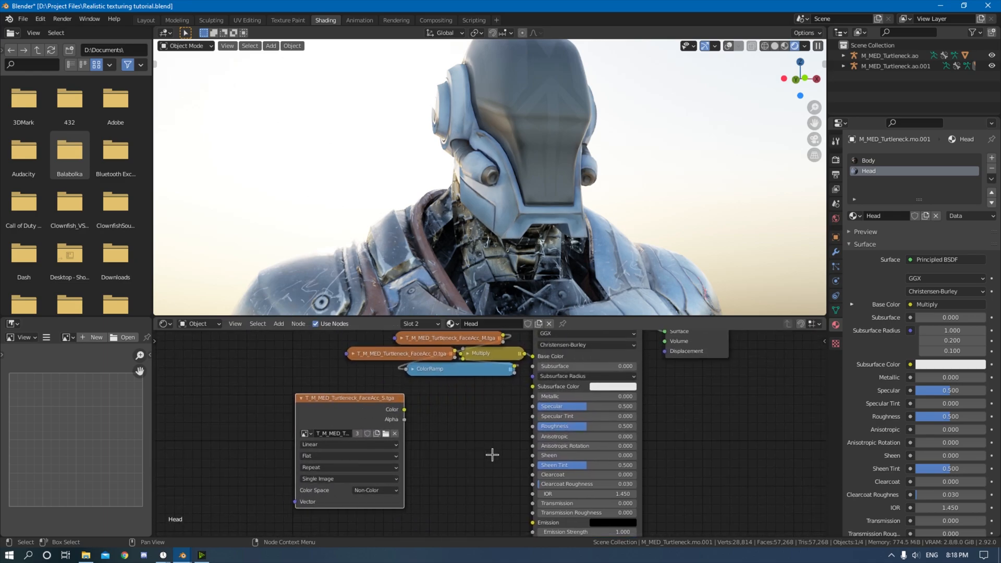
# Step: Add a Separate RGB node and connect the FaceAcc_S texture's Color to its Image input
pyautogui.hotkey('shift', 'a')
pyautogui.click(453, 429)
pyautogui.write('sep')
pyautogui.click(472, 448)
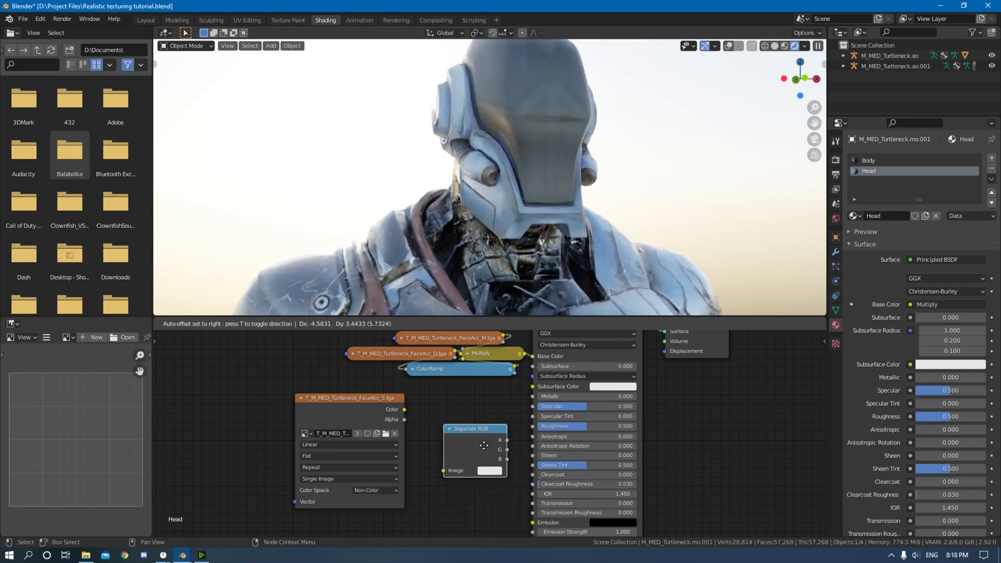
pyautogui.moveTo(406, 411); pyautogui.dragTo(433, 459)
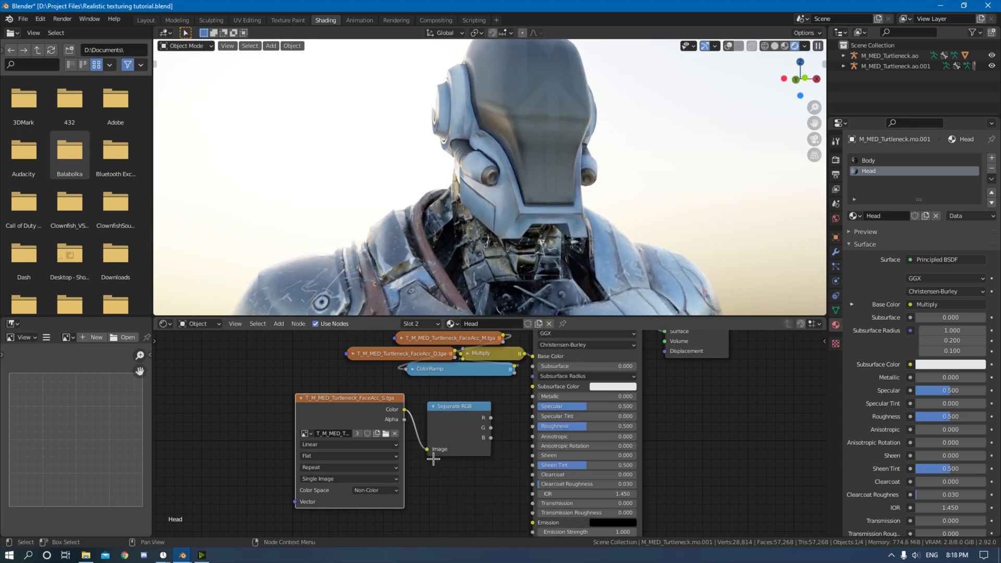
# Step: Connect the Separate RGB node's R, G and B outputs to the Principled BSDF's Metallic, Specular and Roughness inputs
pyautogui.moveTo(490, 418); pyautogui.dragTo(532, 397)
pyautogui.moveTo(490, 427); pyautogui.dragTo(533, 407)
pyautogui.moveTo(490, 437); pyautogui.dragTo(539, 429)
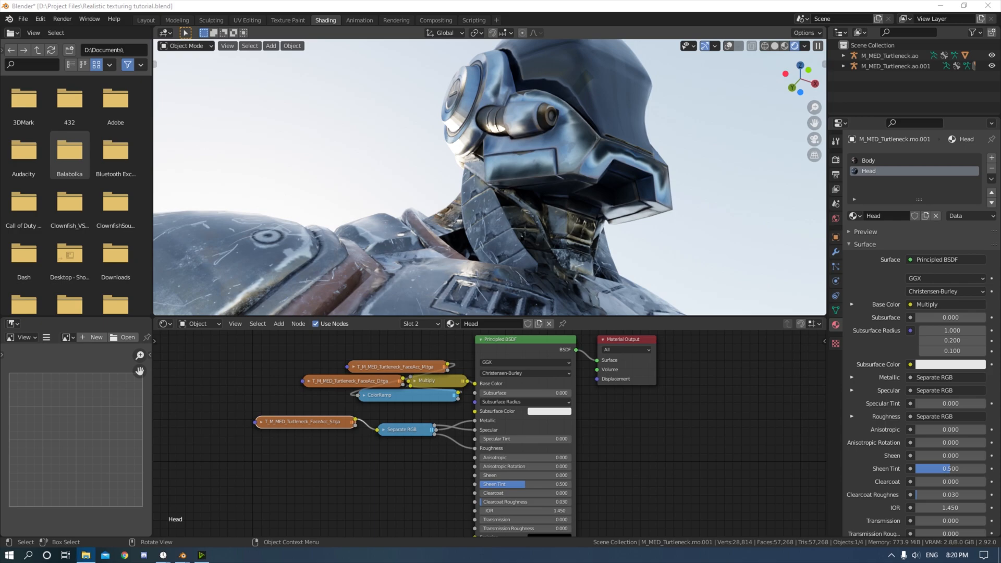
# Step: Add the T_M_MED_Turtleneck_FaceAcc_FX.tga texture from the File Explorer Textures folder to the Head material
pyautogui.moveTo(646, 0); pyautogui.dragTo(531, 111)
pyautogui.click(482, 382)
pyautogui.click(471, 295)
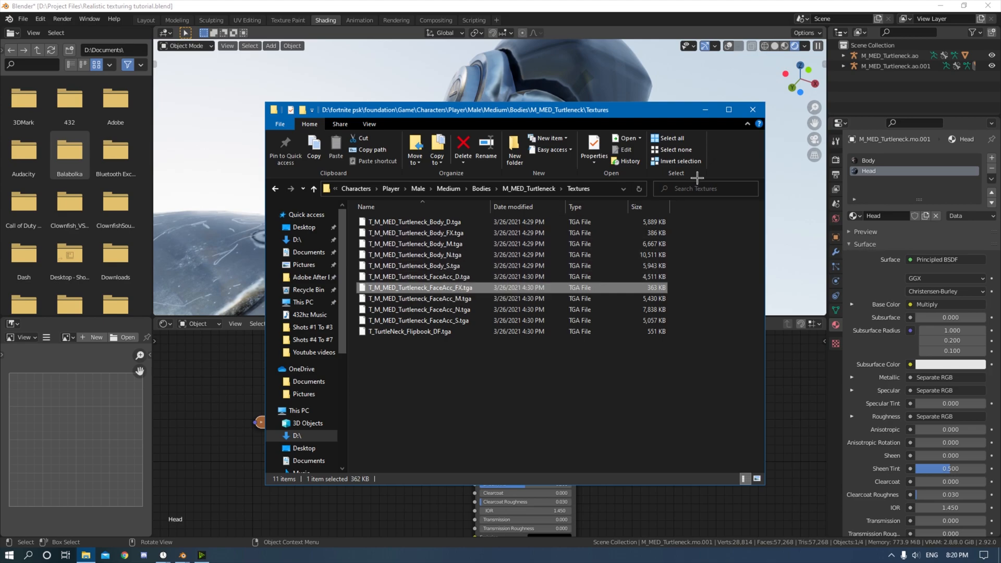
pyautogui.moveTo(637, 114); pyautogui.dragTo(717, 0)
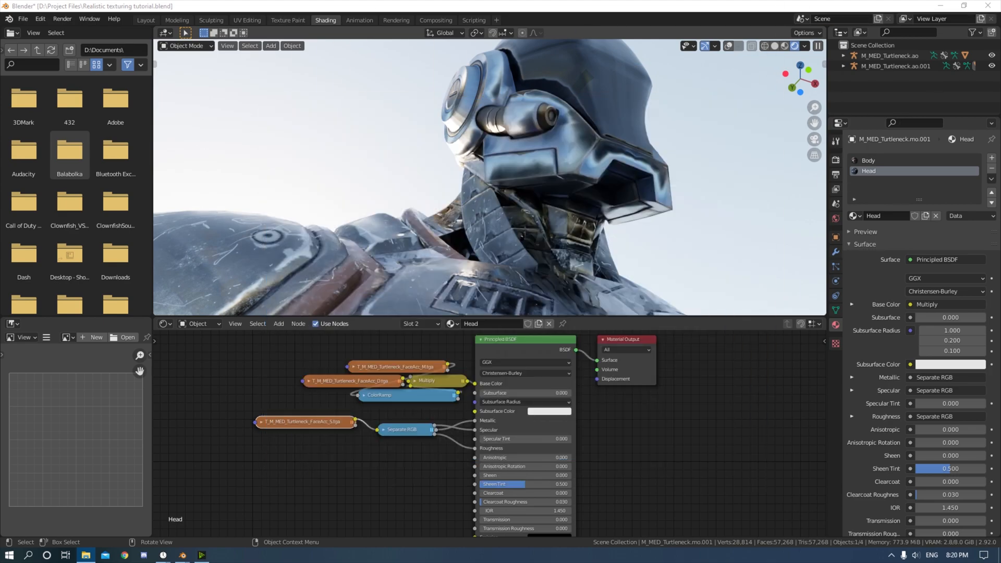
pyautogui.moveTo(498, 236); pyautogui.dragTo(318, 445)
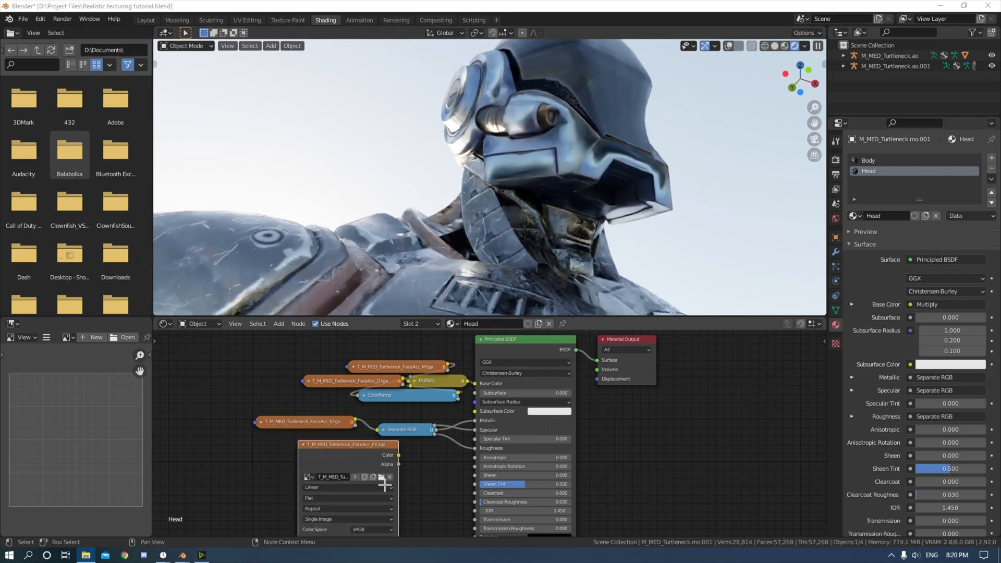
# Step: Preview the FaceAcc_FX texture by connecting its Color to the Material Output's Surface, and reconnect the Principled BSDF
pyautogui.scroll(-2, 431, 456)
pyautogui.moveTo(422, 448); pyautogui.dragTo(568, 379)
pyautogui.moveTo(574, 182)
pyautogui.mouseDown(button='middle')
pyautogui.moveTo(588, 172)
pyautogui.moveTo(559, 197)
pyautogui.moveTo(599, 172)
pyautogui.moveTo(552, 194)
pyautogui.moveTo(586, 176)
pyautogui.mouseUp(button='middle')
pyautogui.scroll(-3, 587, 172)
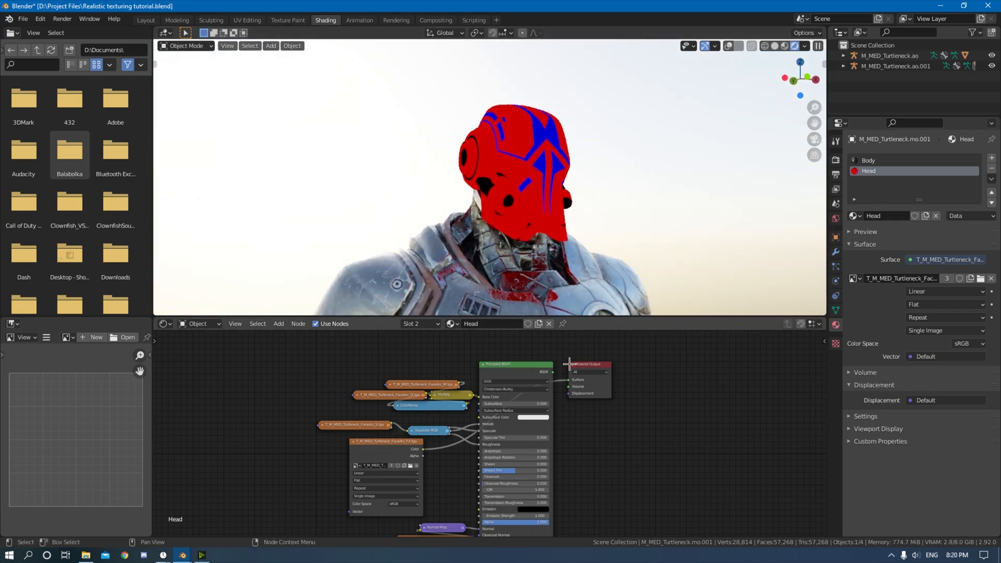
pyautogui.moveTo(553, 373); pyautogui.dragTo(572, 382)
pyautogui.moveTo(696, 472); pyautogui.dragTo(738, 427, button='middle')
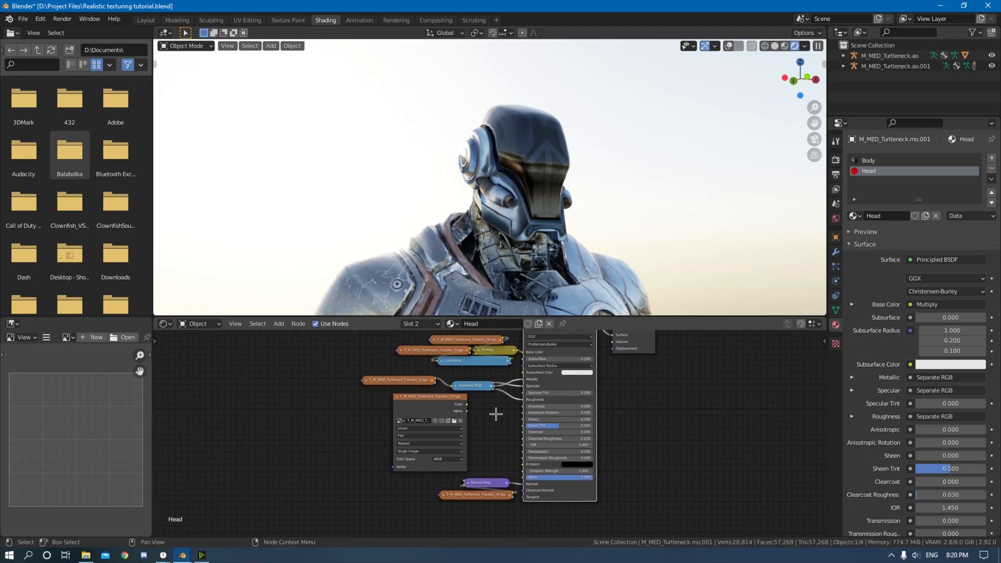
# Step: Try connecting the FaceAcc_FX texture's Color to the Principled BSDF's Emission input
pyautogui.moveTo(468, 405); pyautogui.dragTo(523, 464)
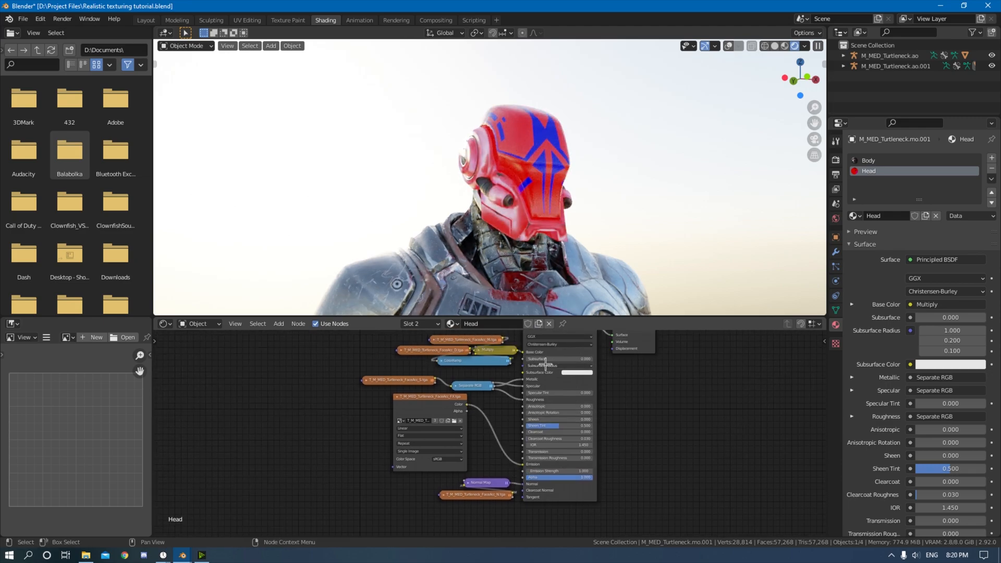
pyautogui.moveTo(649, 366); pyautogui.dragTo(631, 446, button='middle')
pyautogui.moveTo(646, 485); pyautogui.dragTo(636, 476, button='middle')
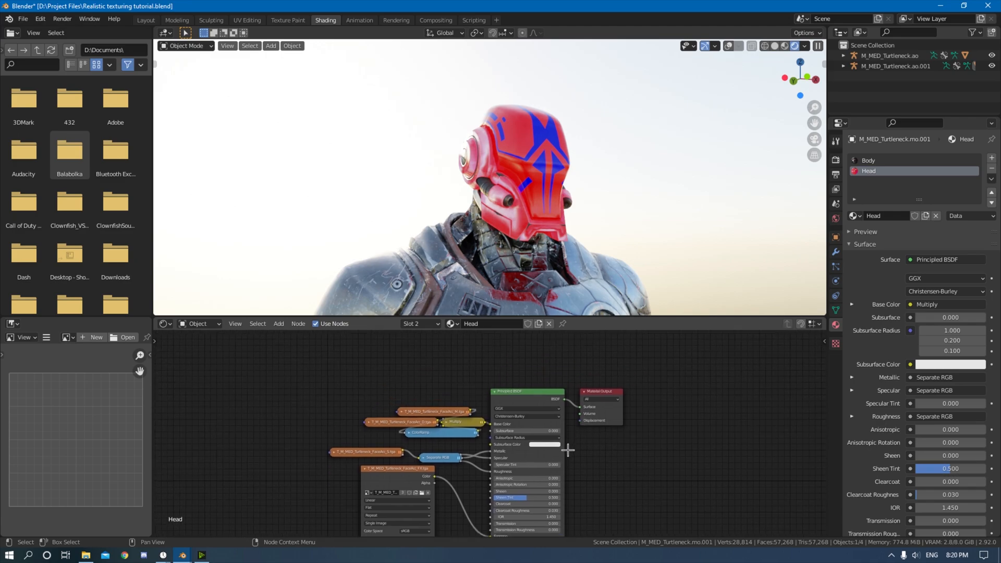
pyautogui.moveTo(669, 430); pyautogui.dragTo(687, 402, button='middle')
# Step: Move the FaceAcc_FX texture's Color link to the Material Output's Surface and insert a Separate RGB node on it
pyautogui.moveTo(515, 514); pyautogui.dragTo(606, 379)
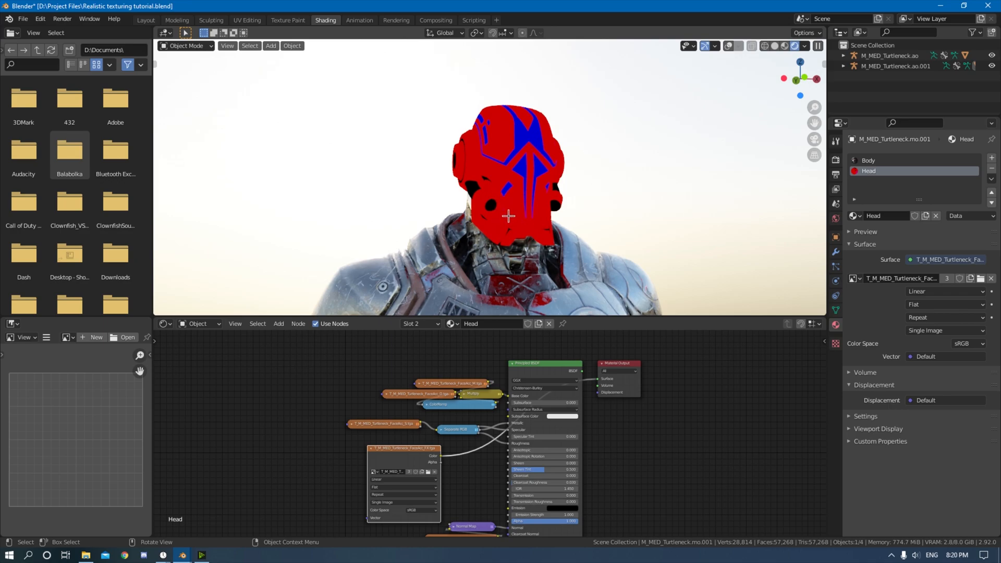
pyautogui.moveTo(518, 199); pyautogui.dragTo(599, 197, button='middle')
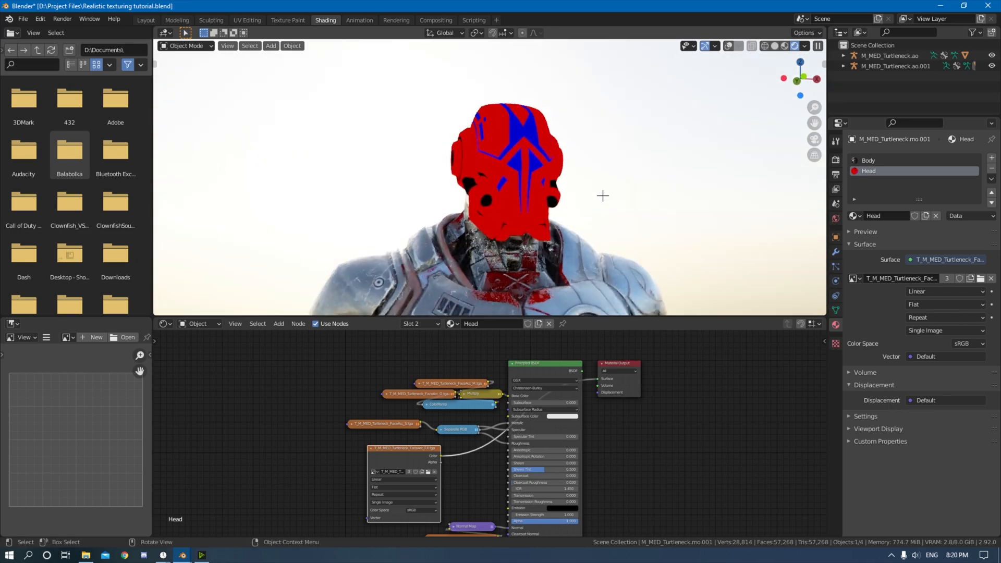
pyautogui.moveTo(488, 465); pyautogui.dragTo(481, 454, button='middle')
pyautogui.click(482, 472)
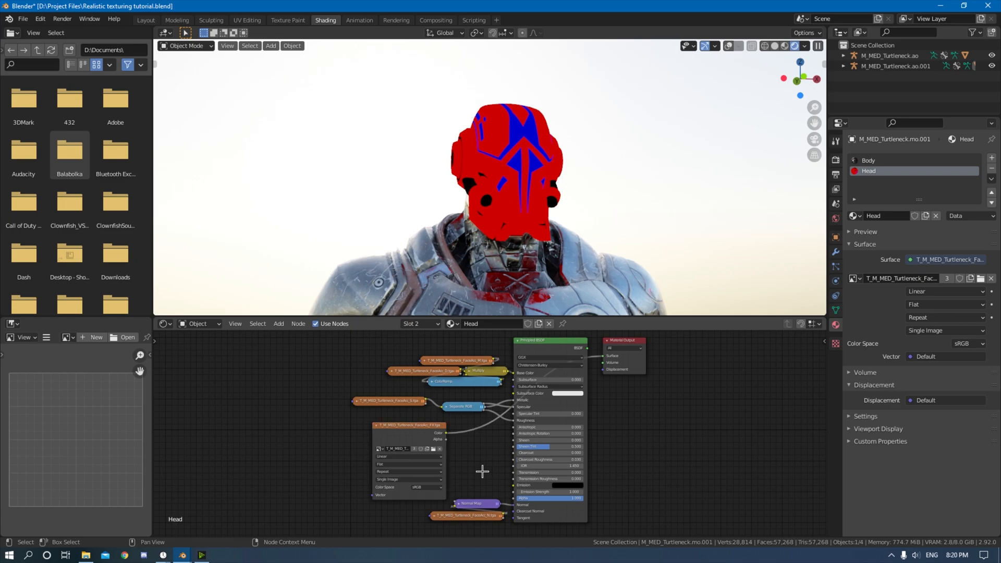
pyautogui.hotkey('shift', 'a')
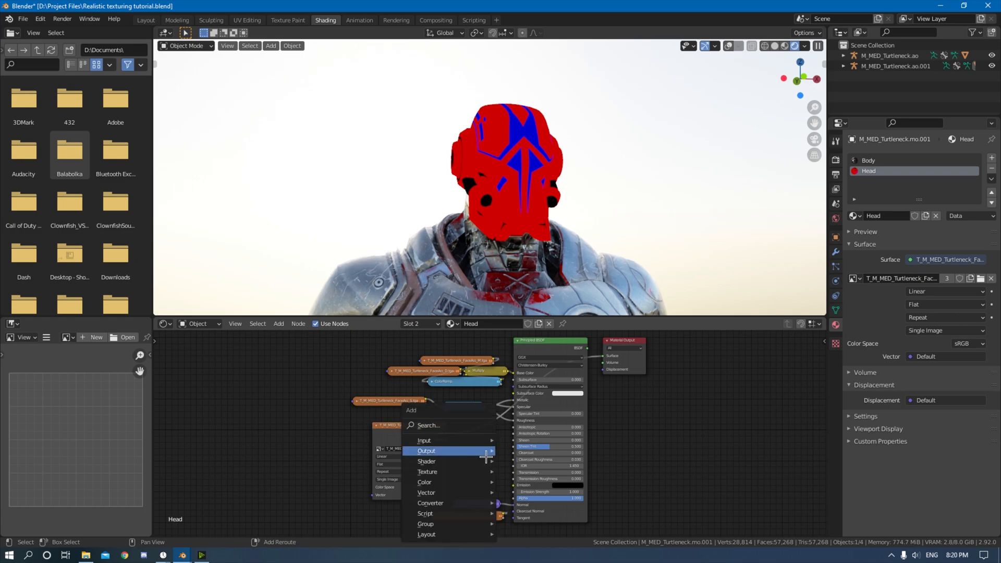
pyautogui.click(456, 428)
pyautogui.write('sep')
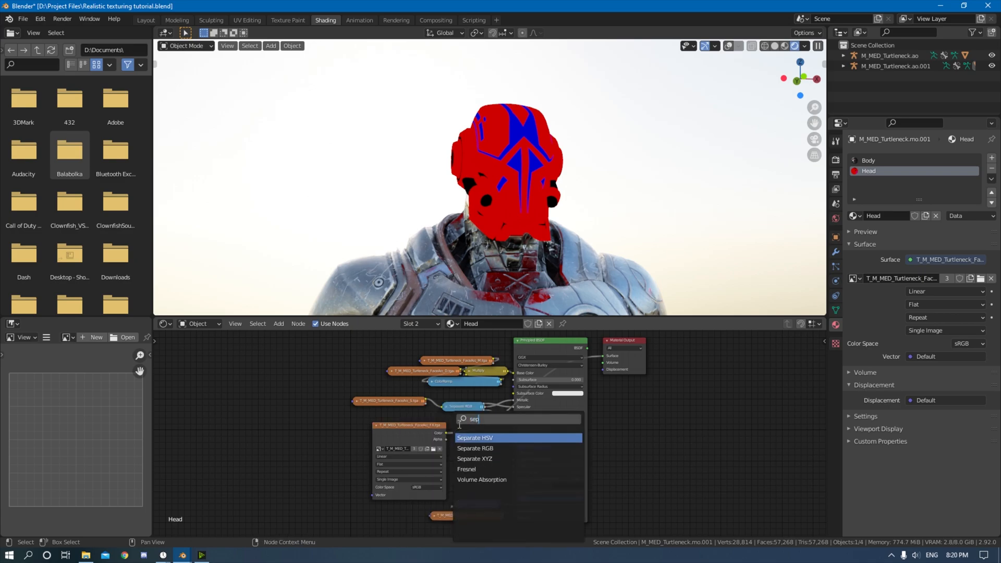
pyautogui.click(493, 450)
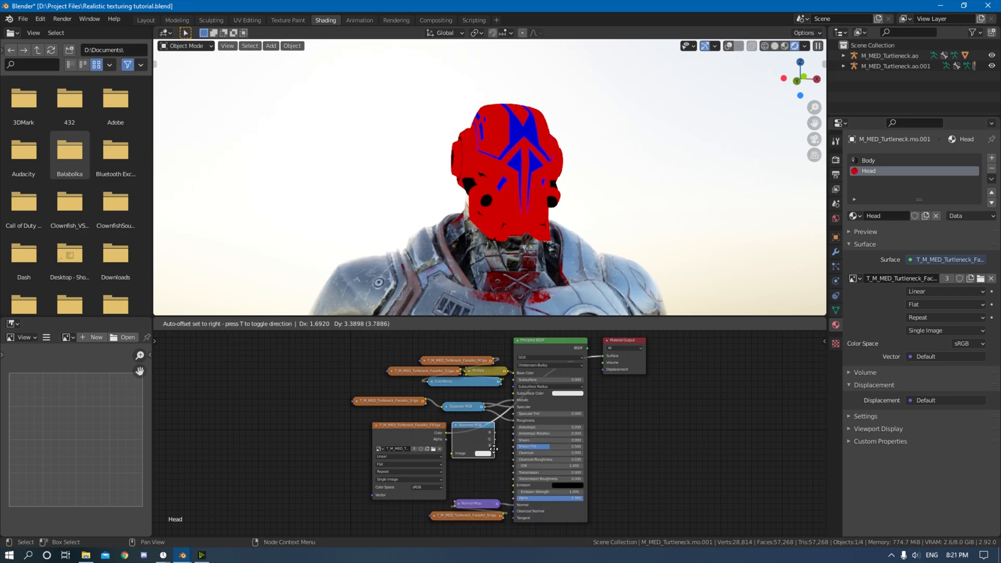
pyautogui.click(490, 438)
pyautogui.moveTo(383, 437); pyautogui.dragTo(346, 439)
pyautogui.moveTo(500, 453); pyautogui.dragTo(428, 462)
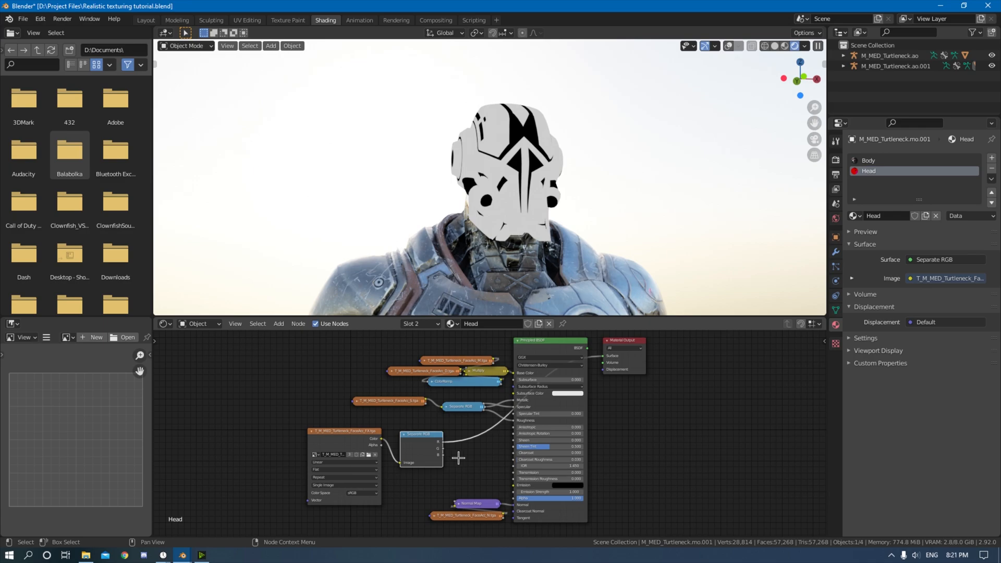
# Step: Preview the FaceAcc_FX blue channel by connecting the Separate RGB node's B output to the Material Output's Surface
pyautogui.click(450, 460)
pyautogui.moveTo(442, 454); pyautogui.dragTo(605, 357)
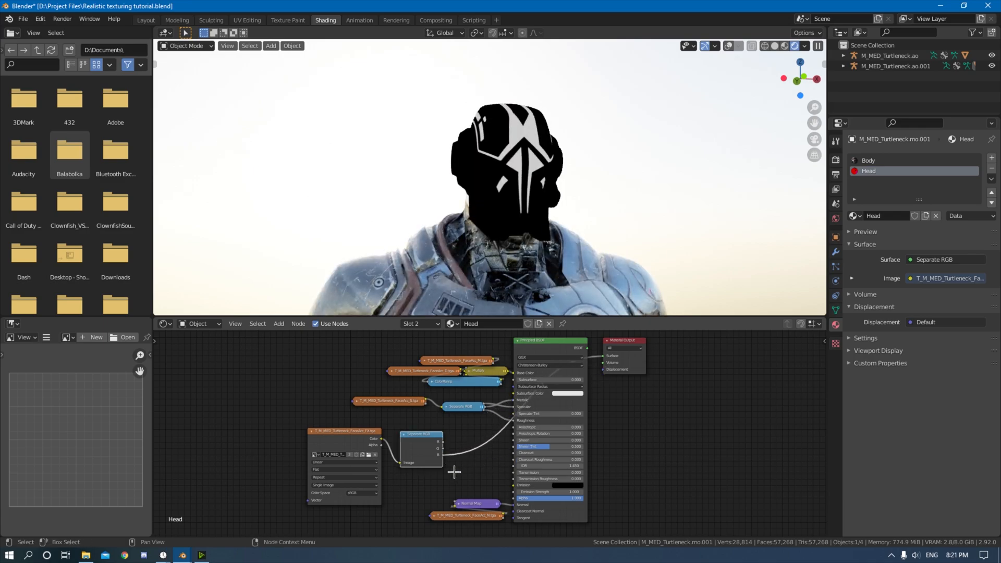
pyautogui.moveTo(548, 165); pyautogui.dragTo(508, 179, button='middle')
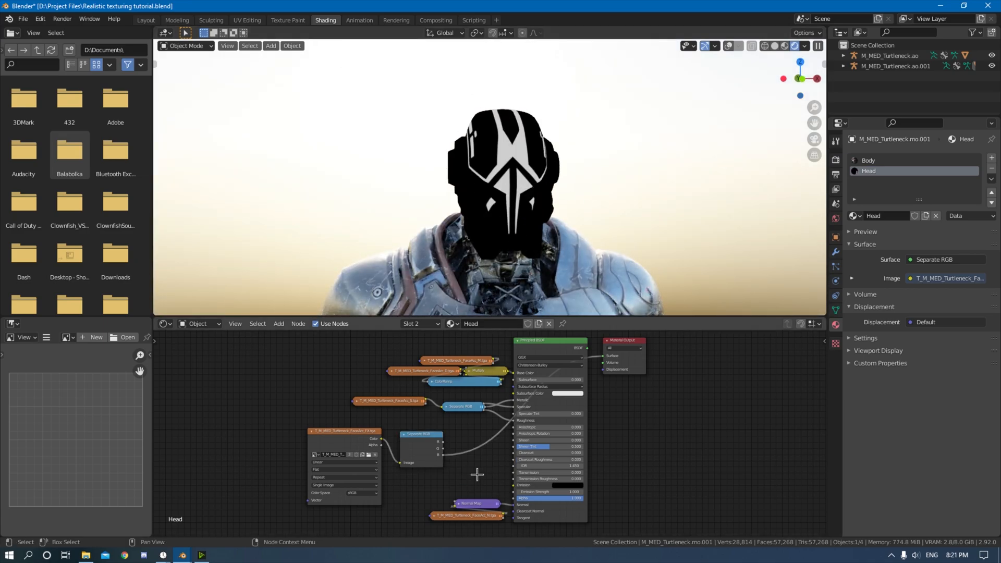
# Step: Insert a ColorRamp node on the blue channel link between the Separate RGB node and the Material Output, and space out the FX nodes
pyautogui.hotkey('shift', 'a')
pyautogui.click(444, 427)
pyautogui.write('color')
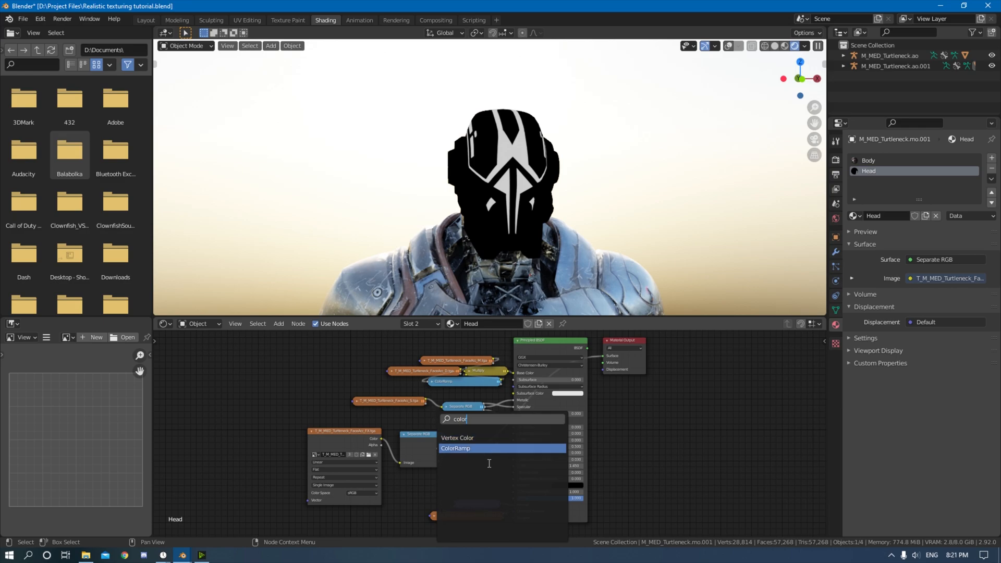
pyautogui.press('Return')
pyautogui.click(493, 459)
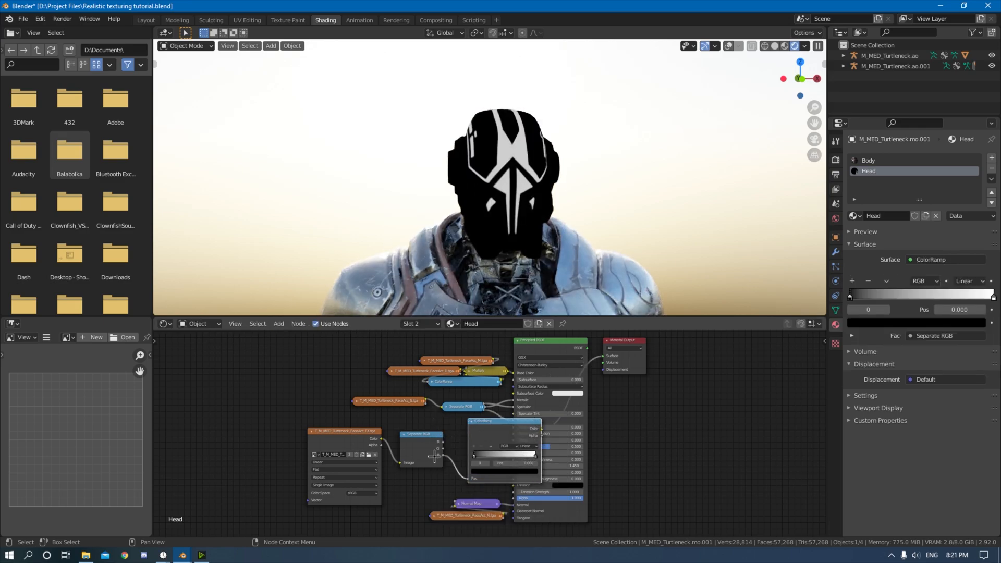
pyautogui.moveTo(344, 444); pyautogui.dragTo(308, 443)
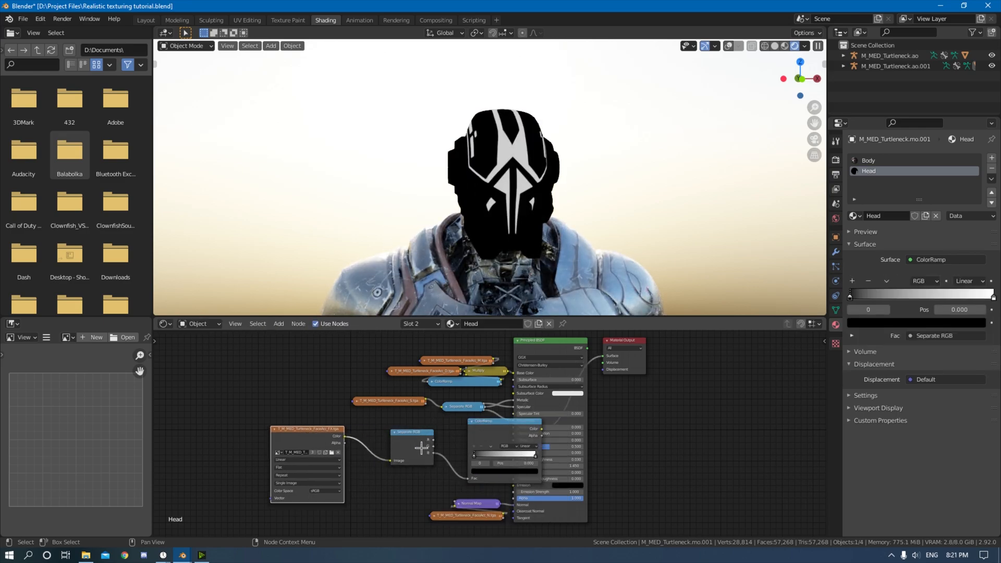
pyautogui.moveTo(421, 447); pyautogui.dragTo(394, 445)
pyautogui.moveTo(512, 430); pyautogui.dragTo(460, 431)
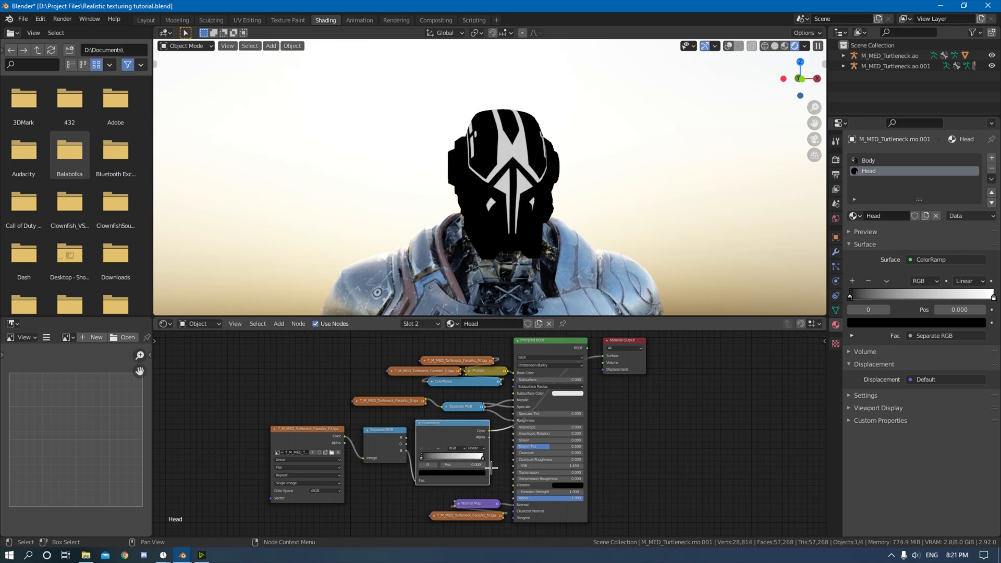
# Step: Change the ColorRamp's white stop at position 1.000 to fully saturated red
pyautogui.click(483, 458)
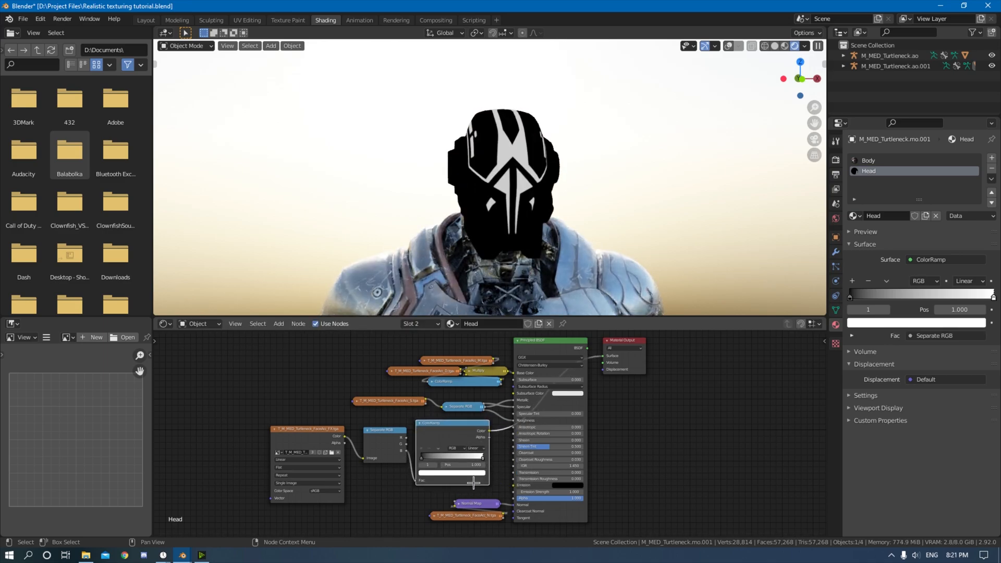
pyautogui.click(473, 473)
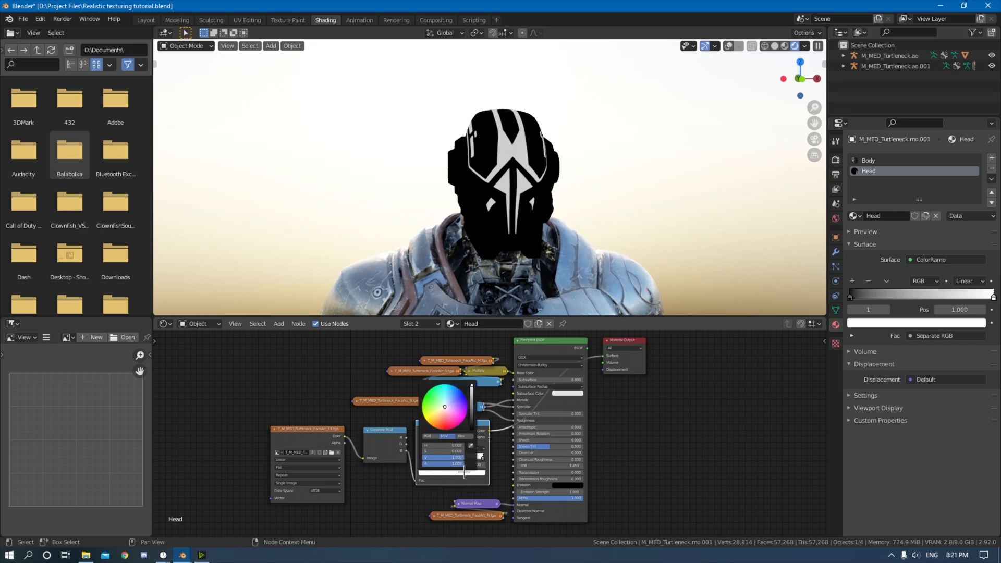
pyautogui.moveTo(446, 452); pyautogui.dragTo(489, 452)
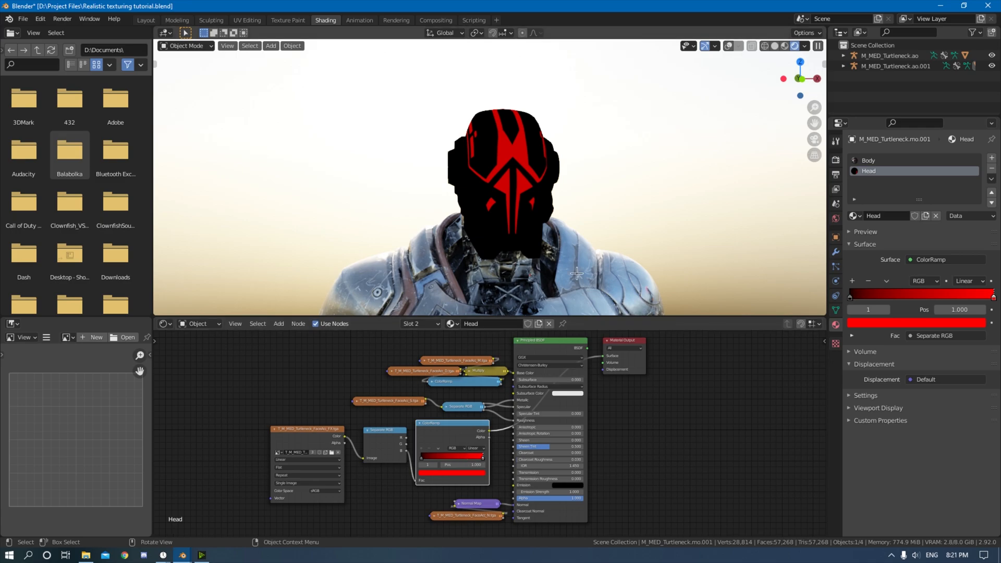
pyautogui.moveTo(505, 173); pyautogui.dragTo(541, 181, button='middle')
# Step: Reconnect the Principled BSDF to the Material Output's Surface and connect the red ColorRamp's Color to the Principled BSDF's Emission input
pyautogui.moveTo(588, 348); pyautogui.dragTo(604, 356)
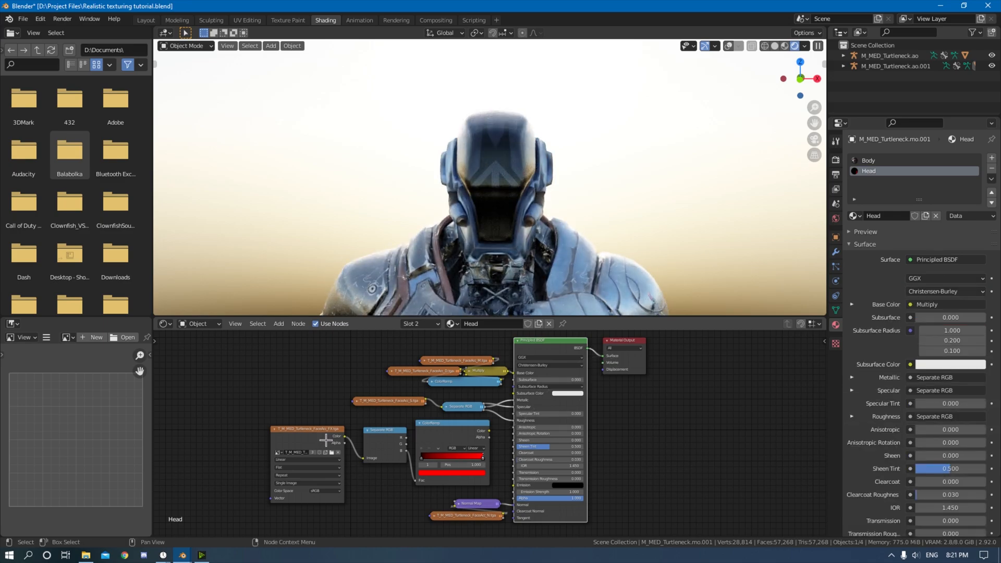
pyautogui.moveTo(326, 441); pyautogui.dragTo(306, 442)
pyautogui.moveTo(400, 442); pyautogui.dragTo(375, 443)
pyautogui.moveTo(471, 439); pyautogui.dragTo(522, 496)
pyautogui.moveTo(620, 470); pyautogui.dragTo(623, 440, button='middle')
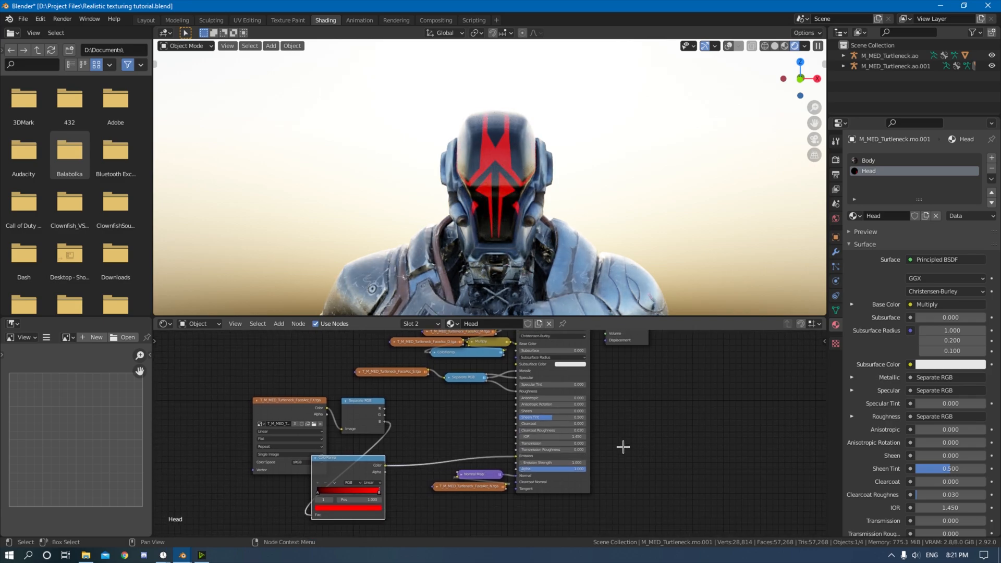
# Step: Set the Principled BSDF's Emission Strength to 100
pyautogui.click(573, 462)
pyautogui.write('100')
pyautogui.press('Return')
pyautogui.moveTo(500, 167); pyautogui.dragTo(527, 168, button='middle')
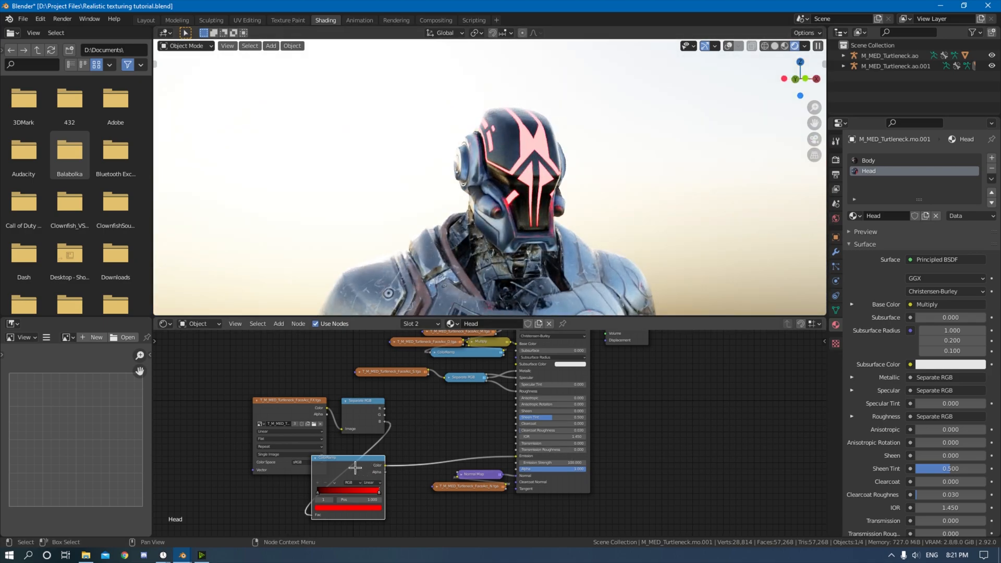
# Step: Collapse the FX ColorRamp, Separate RGB and texture nodes, line them up beside the Emission input, and save the file
pyautogui.press('h')
pyautogui.moveTo(331, 460); pyautogui.dragTo(451, 459)
pyautogui.press('h')
pyautogui.moveTo(378, 412); pyautogui.dragTo(459, 451)
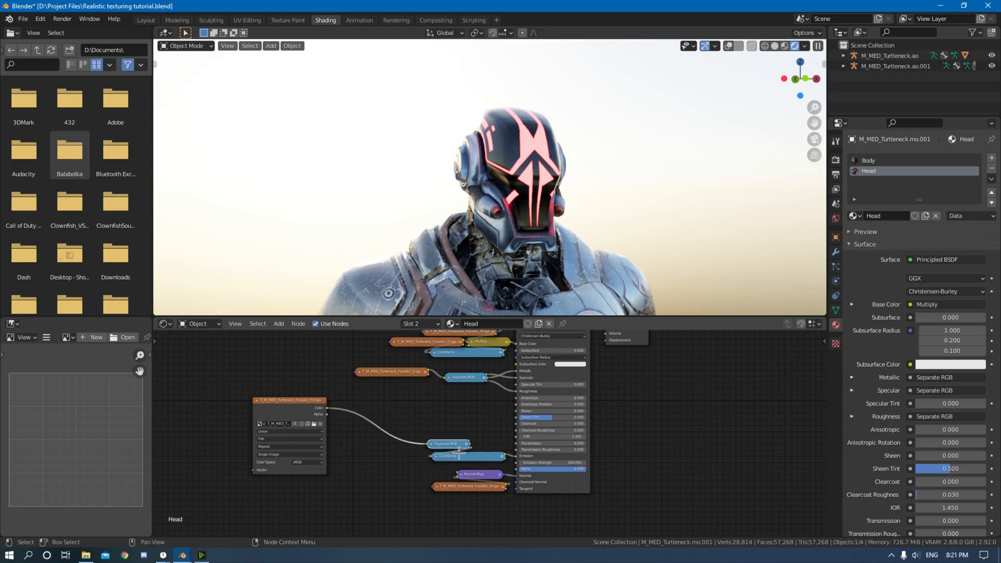
pyautogui.press('h')
pyautogui.moveTo(260, 402); pyautogui.dragTo(360, 456)
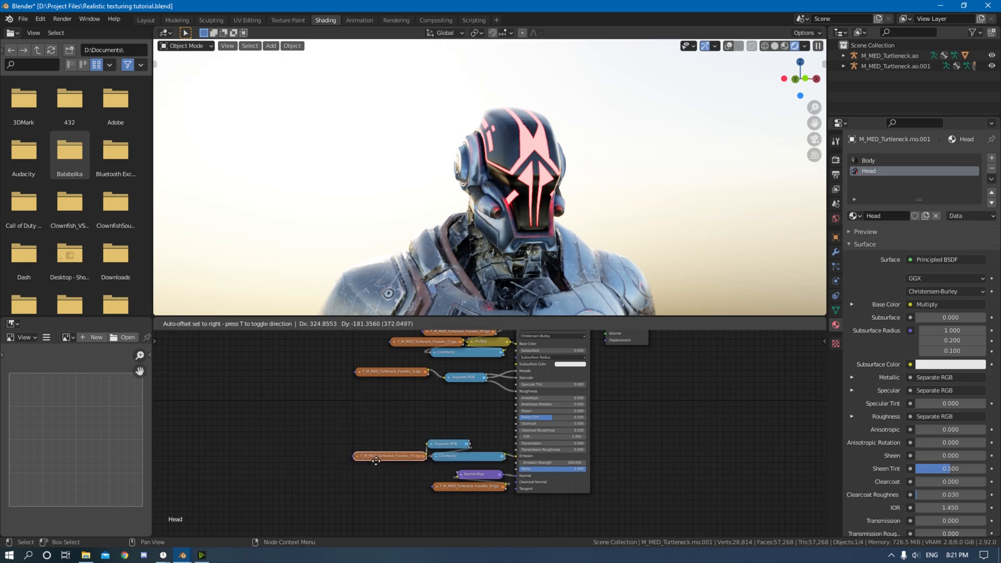
pyautogui.moveTo(606, 452); pyautogui.dragTo(595, 507, button='middle')
pyautogui.hotkey('ctrl', 's')
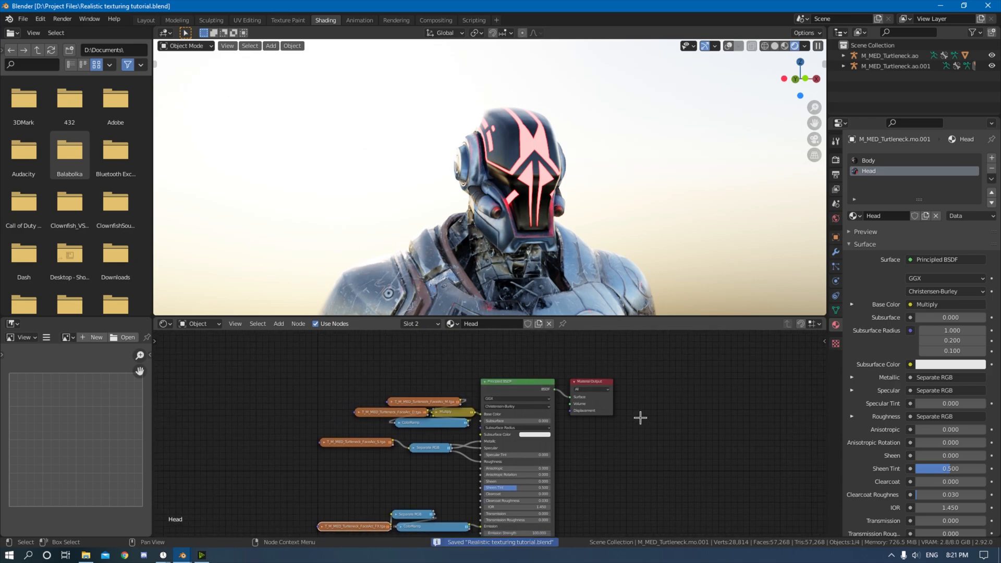
# Step: Move the Material Output node farther from the Principled BSDF to make room for more shader nodes
pyautogui.moveTo(670, 436)
pyautogui.mouseDown(button='middle')
pyautogui.moveTo(658, 446)
pyautogui.moveTo(668, 440)
pyautogui.mouseUp(button='middle')
pyautogui.moveTo(623, 197); pyautogui.dragTo(572, 202, button='middle')
pyautogui.scroll(4, 570, 200)
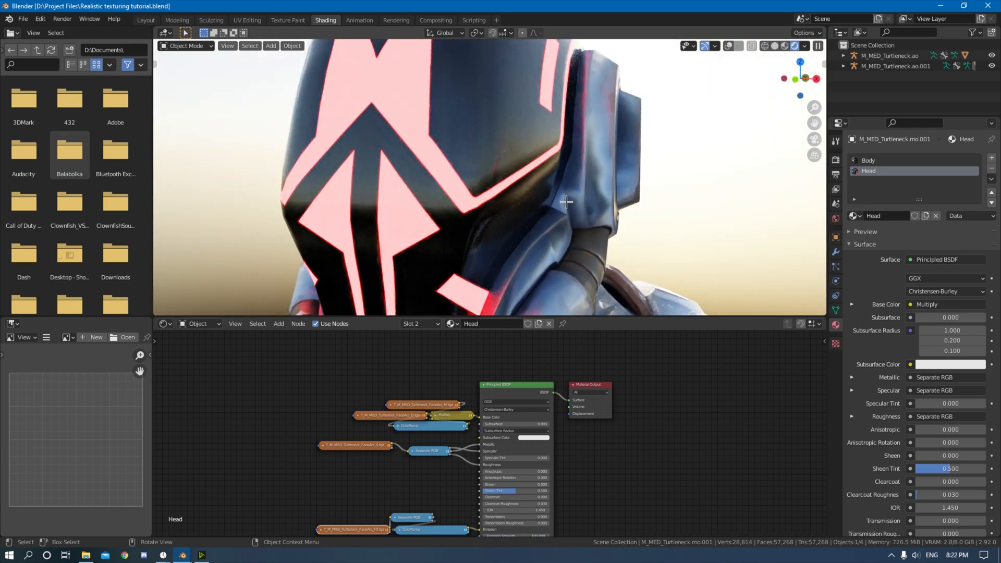
pyautogui.scroll(-5, 566, 202)
pyautogui.moveTo(699, 465); pyautogui.dragTo(703, 410, button='middle')
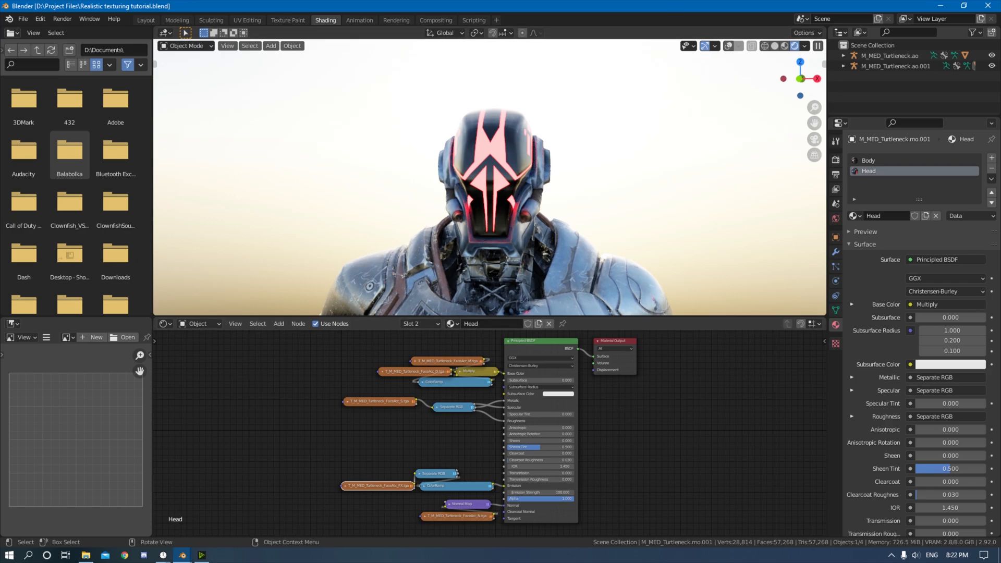
pyautogui.moveTo(664, 401); pyautogui.dragTo(481, 420, button='middle')
pyautogui.moveTo(448, 391); pyautogui.dragTo(515, 377)
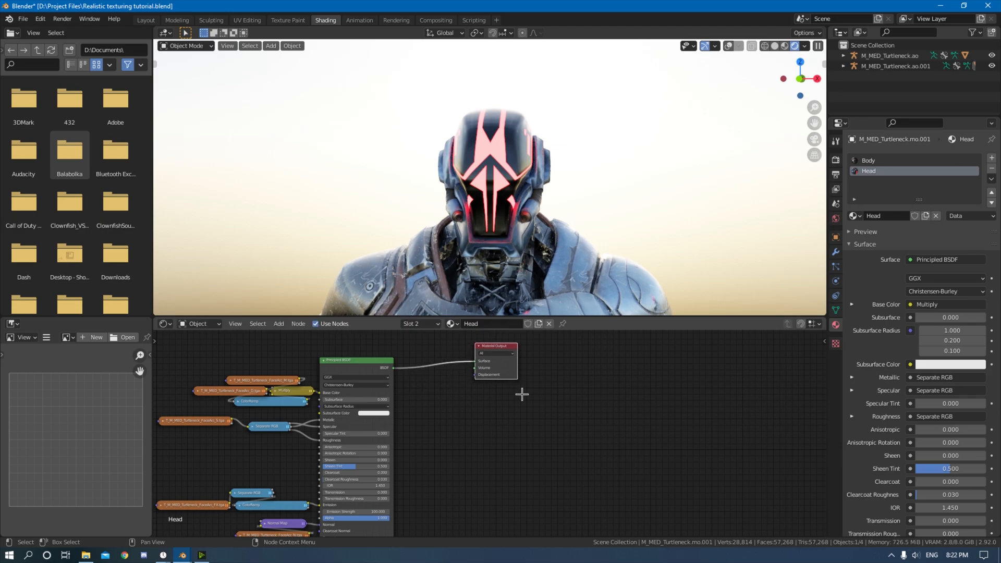
# Step: Add a second Principled BSDF node below the Material Output
pyautogui.moveTo(519, 389); pyautogui.dragTo(595, 428, button='middle')
pyautogui.hotkey('shift', 'a')
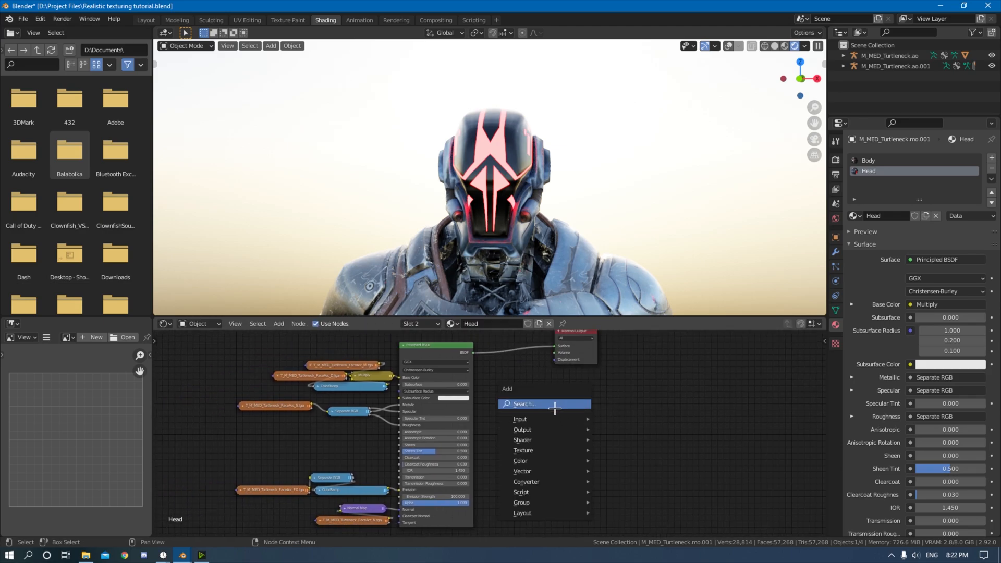
pyautogui.click(555, 404)
pyautogui.write('prtinhc')
pyautogui.press('BackSpace')
pyautogui.press('BackSpace')
pyautogui.press('BackSpace')
pyautogui.press('BackSpace')
pyautogui.press('BackSpace')
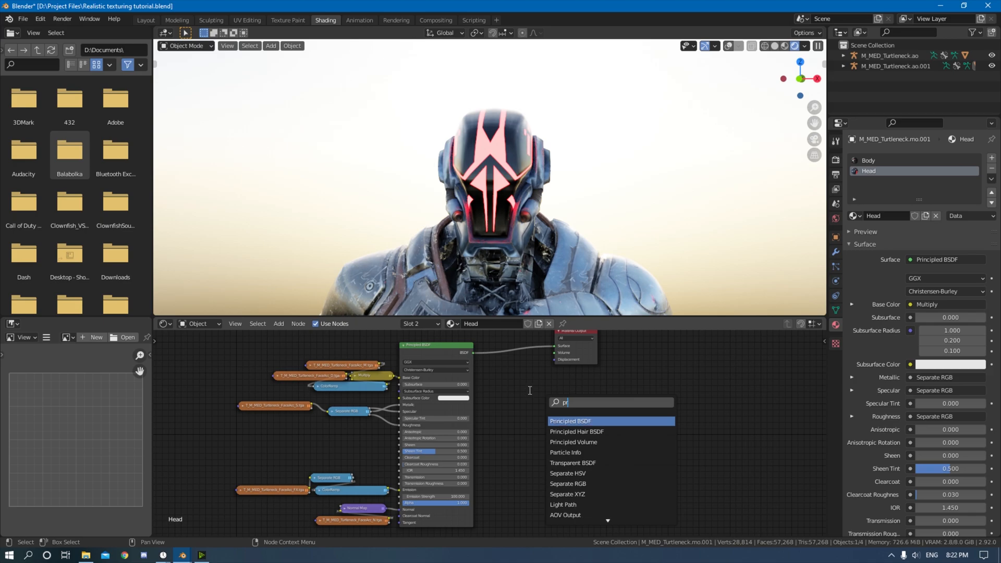
pyautogui.click(599, 420)
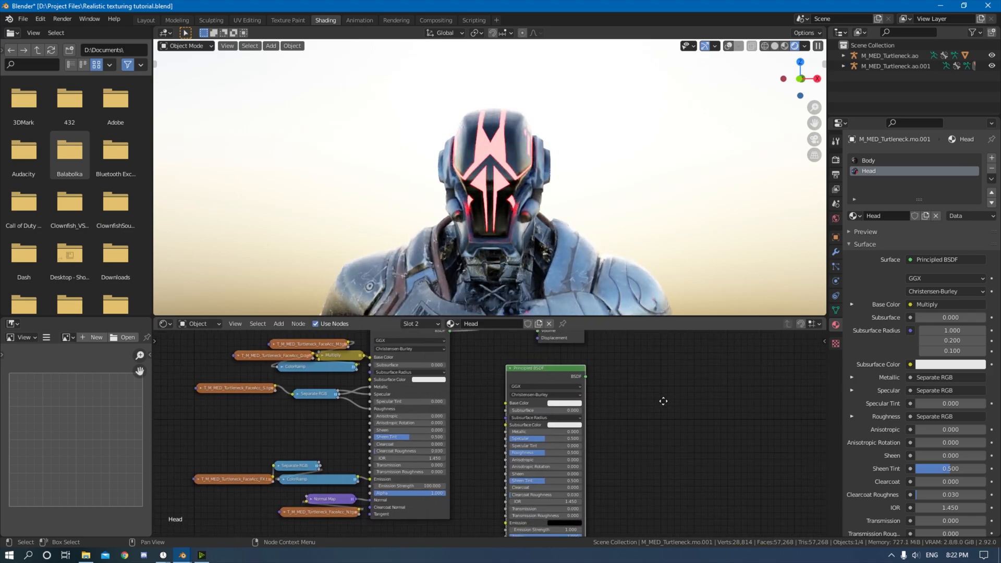
# Step: Set the new Principled BSDF's Metallic to 1, Roughness to 0 and Specular to 1, and preview it on the Material Output's Surface
pyautogui.moveTo(563, 432); pyautogui.dragTo(521, 457)
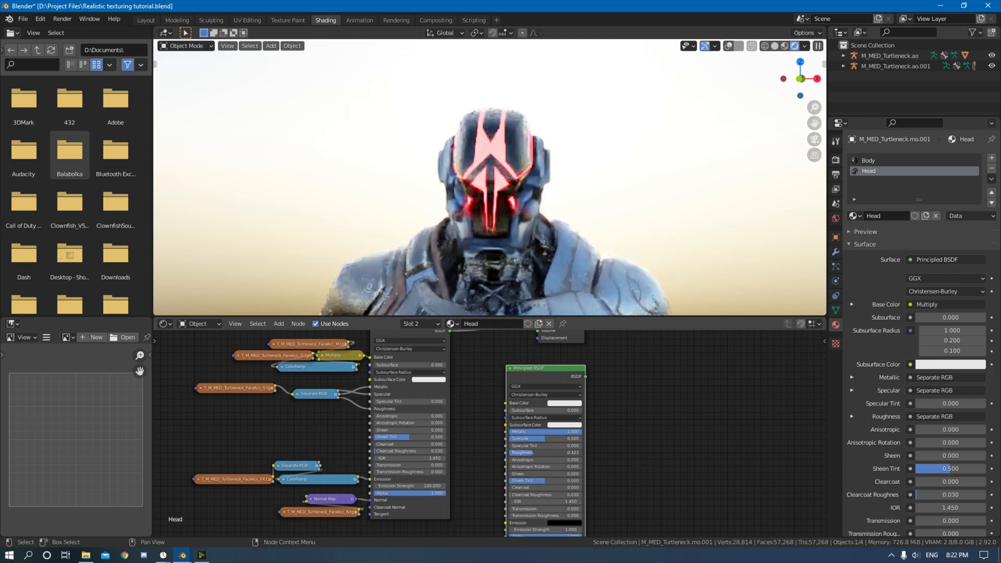
pyautogui.moveTo(598, 394); pyautogui.dragTo(539, 455, button='middle')
pyautogui.moveTo(527, 438); pyautogui.dragTo(590, 414)
pyautogui.scroll(2, 620, 474)
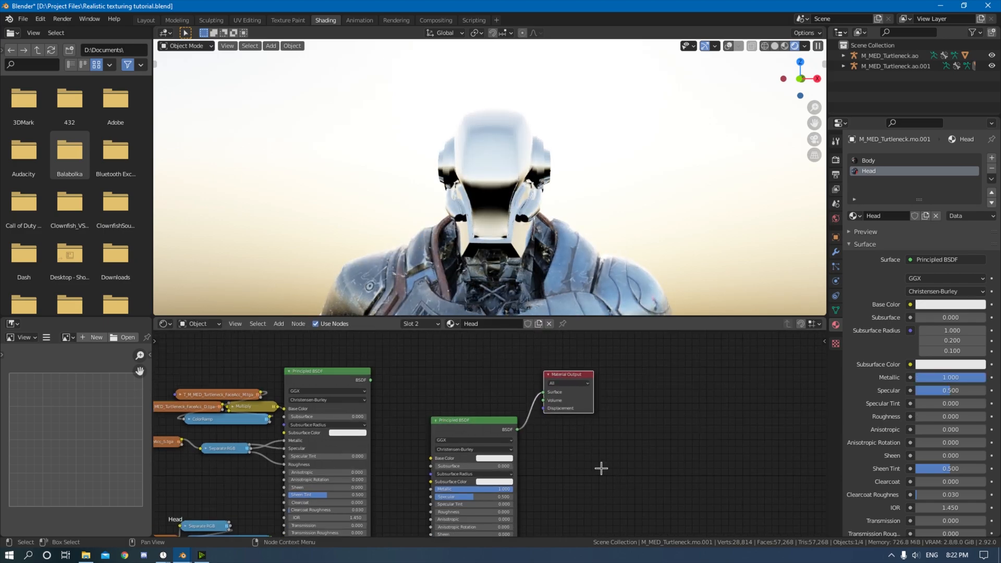
pyautogui.moveTo(477, 496); pyautogui.dragTo(513, 497)
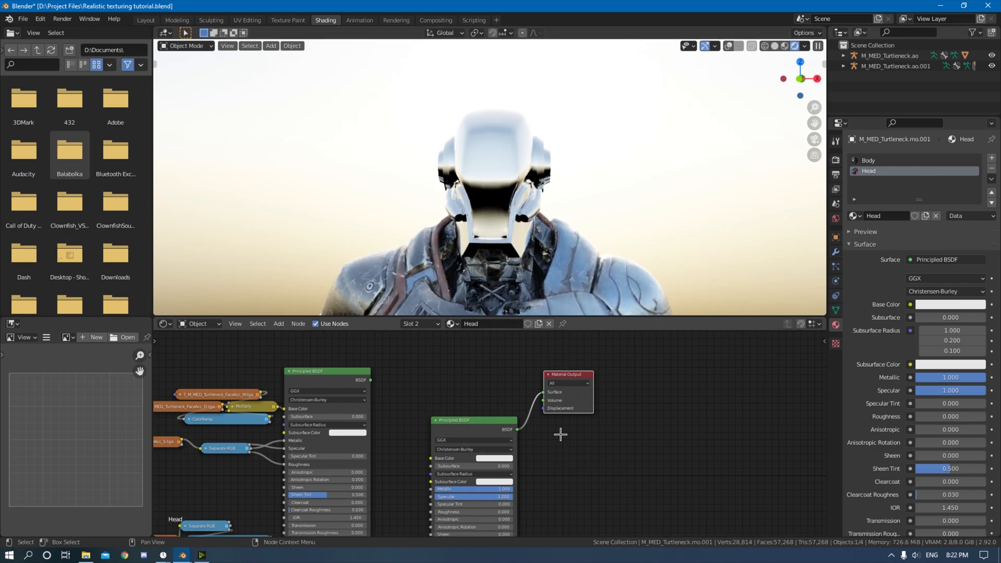
pyautogui.moveTo(478, 197); pyautogui.dragTo(583, 196, button='middle')
# Step: Reconnect the textured Principled BSDF to the Material Output's Surface and insert a Mix Shader node on that link
pyautogui.moveTo(370, 380); pyautogui.dragTo(543, 392)
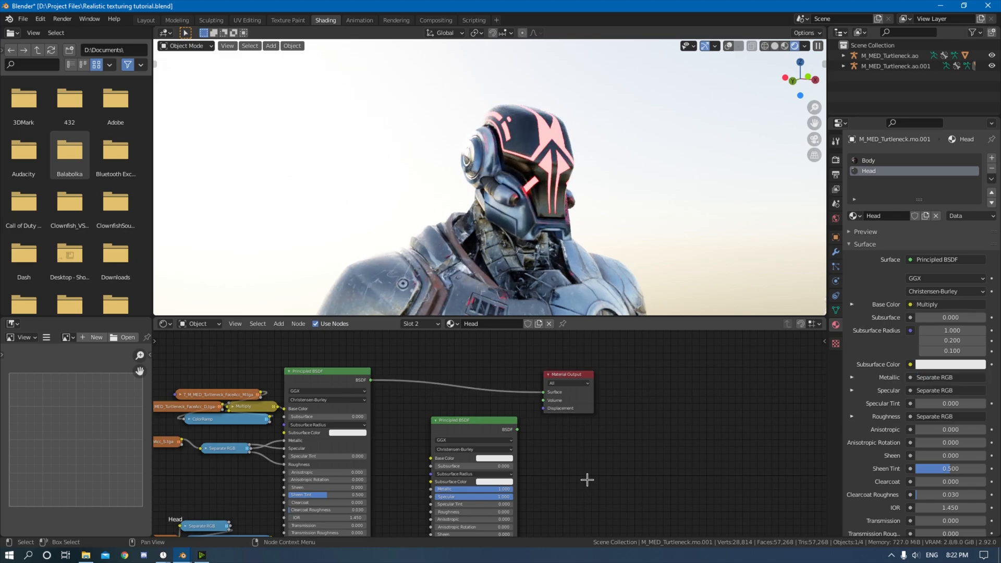
pyautogui.hotkey('shift', 'a')
pyautogui.click(534, 425)
pyautogui.write('mix')
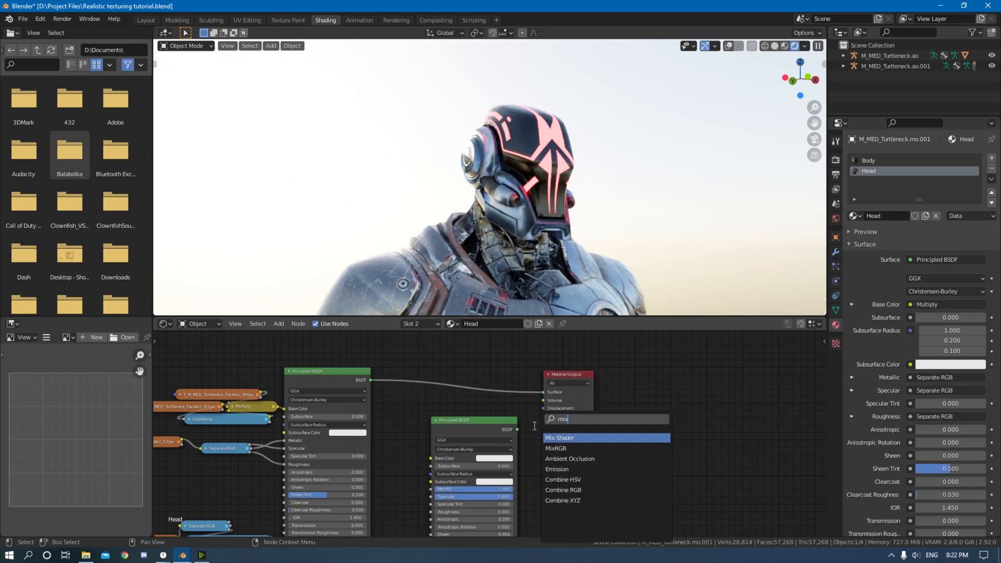
pyautogui.click(606, 437)
pyautogui.click(488, 378)
pyautogui.moveTo(522, 426); pyautogui.dragTo(448, 425)
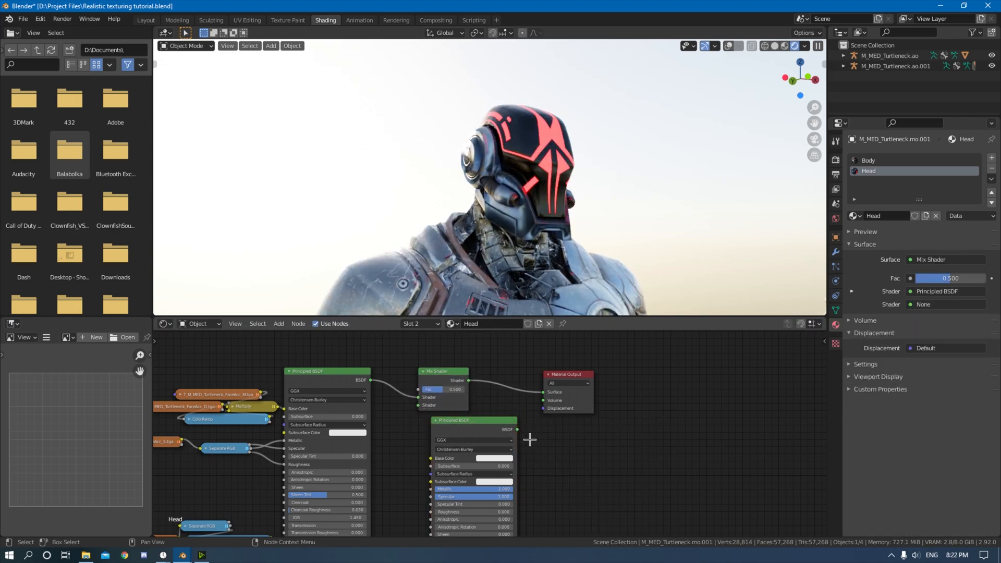
# Step: Connect the metallic Principled BSDF to the Mix Shader's second Shader input, and collapse it below the Mix Shader
pyautogui.moveTo(516, 429); pyautogui.dragTo(438, 474)
pyautogui.press('h')
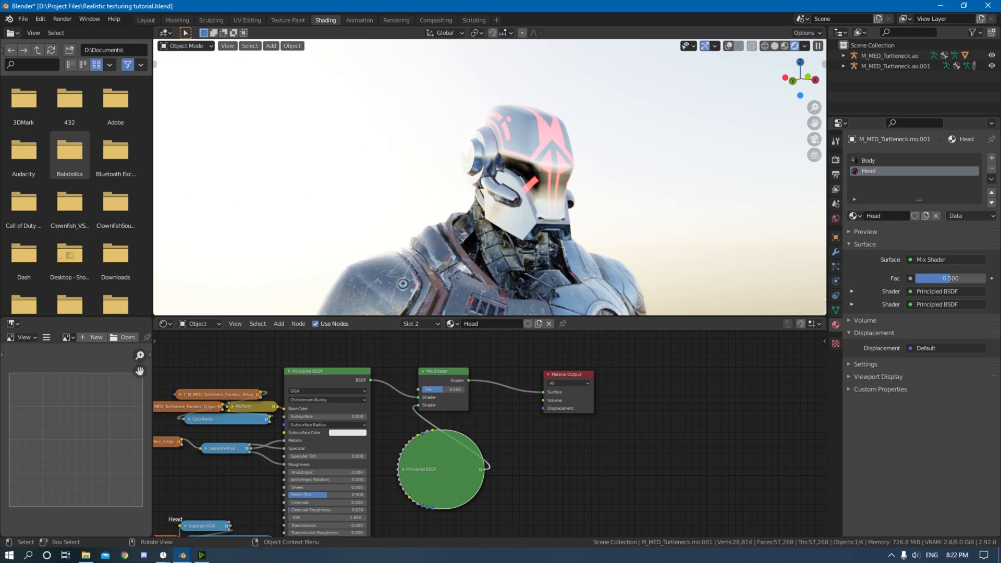
pyautogui.scroll(-3, 536, 471)
pyautogui.moveTo(536, 471); pyautogui.dragTo(549, 439, button='middle')
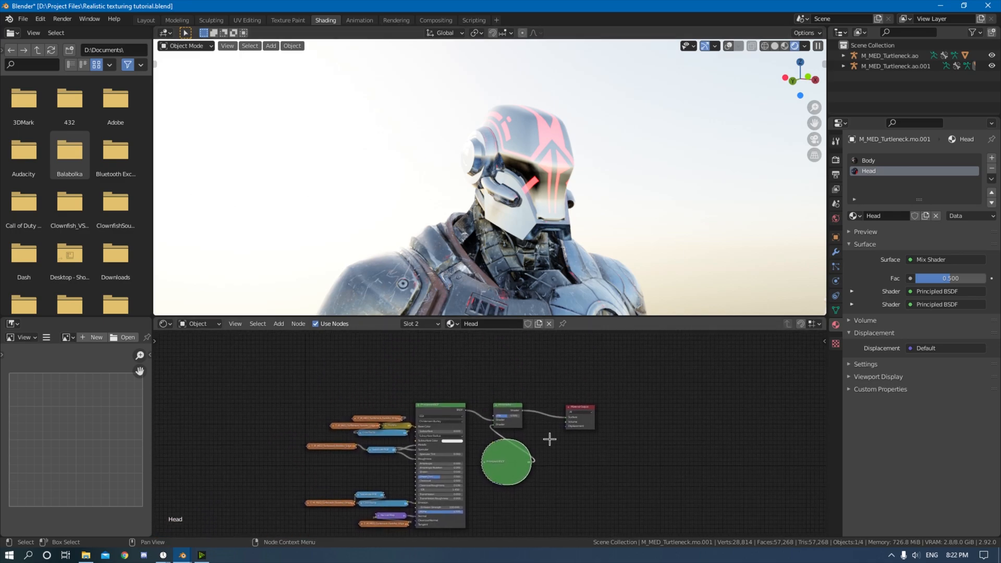
pyautogui.scroll(2, 549, 439)
pyautogui.moveTo(461, 374); pyautogui.dragTo(453, 336, button='middle')
# Step: Copy the Scratches.jpg texture node from the Body material and paste it into the Head material
pyautogui.click(882, 161)
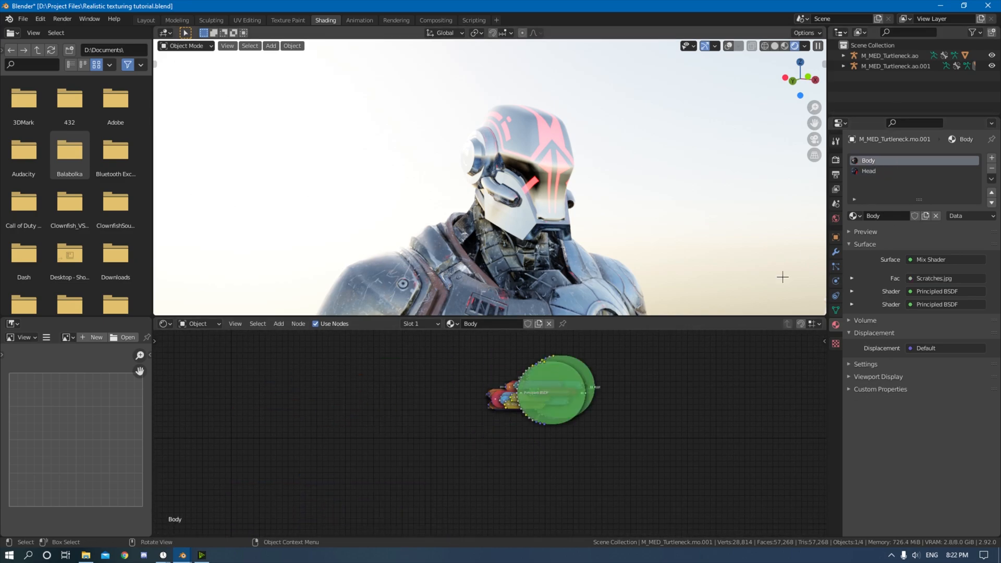
pyautogui.scroll(3, 527, 479)
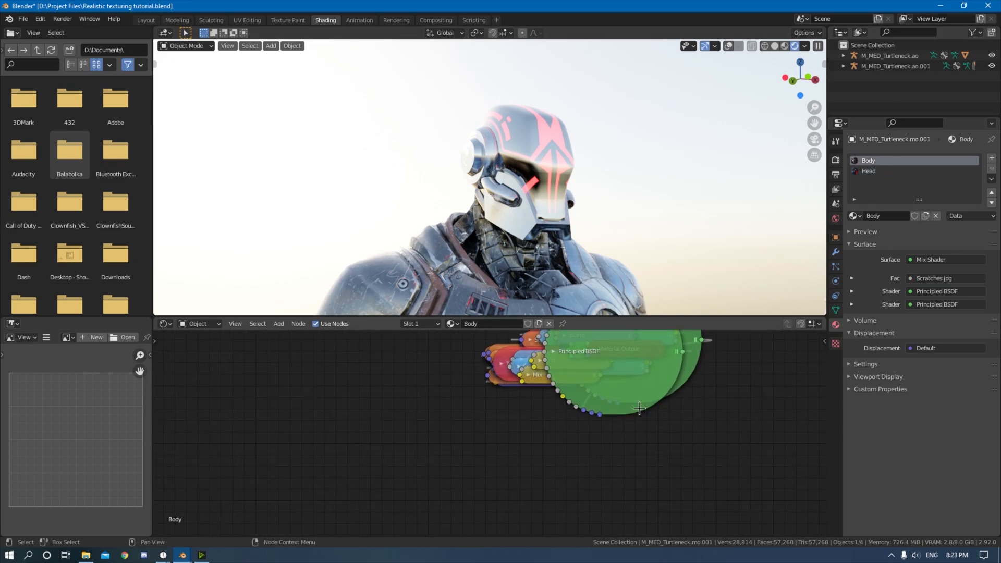
pyautogui.click(534, 342)
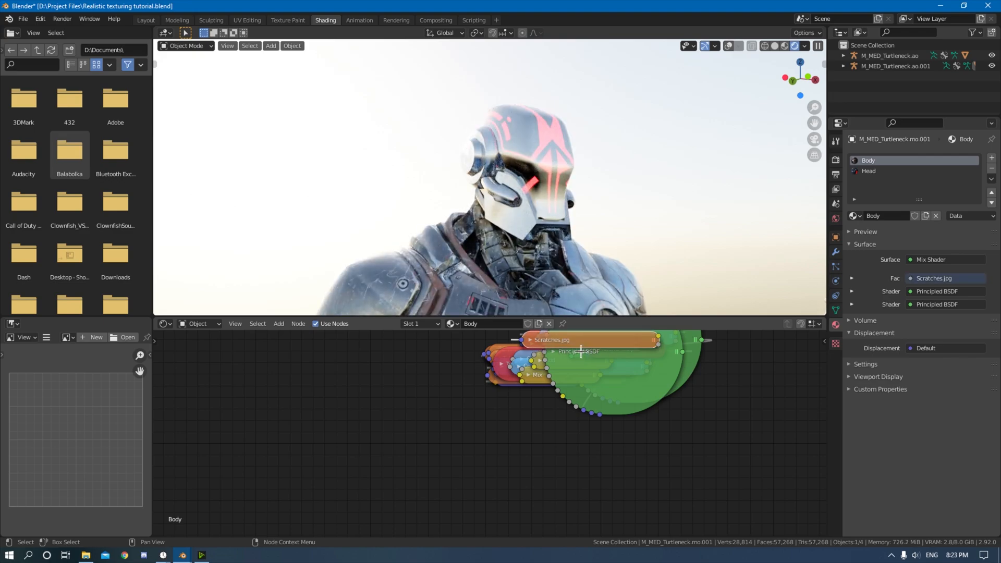
pyautogui.rightClick(568, 345)
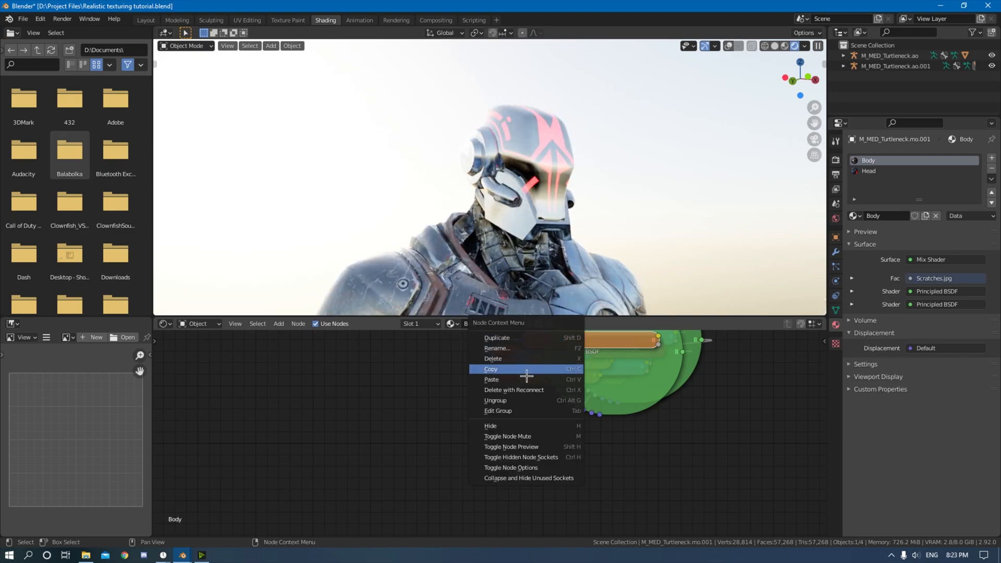
pyautogui.click(884, 172)
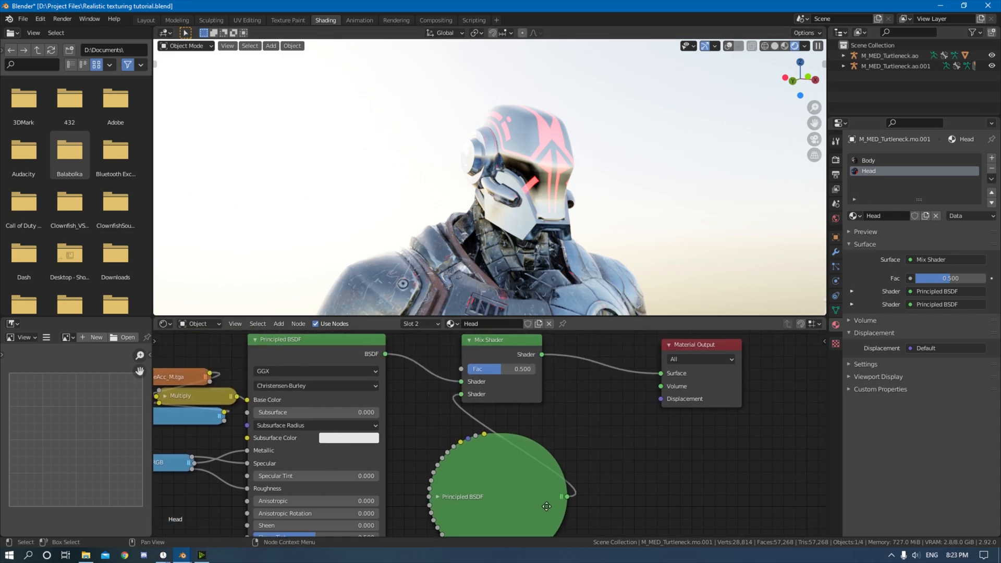
pyautogui.hotkey('ctrl', 'v')
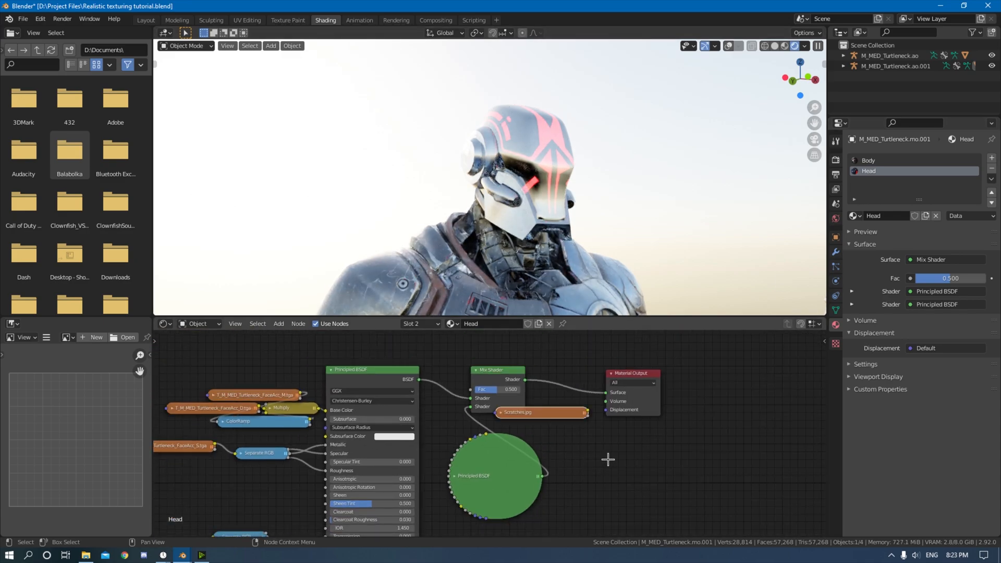
# Step: Preview the Scratches.jpg texture on the Material Output's Surface, and add Mapping and Texture Coordinate nodes to it
pyautogui.moveTo(557, 421); pyautogui.dragTo(607, 393)
pyautogui.moveTo(581, 364); pyautogui.dragTo(589, 386, button='middle')
pyautogui.moveTo(589, 201); pyautogui.dragTo(551, 204, button='middle')
pyautogui.scroll(2, 552, 203)
pyautogui.moveTo(545, 431); pyautogui.dragTo(573, 443, button='middle')
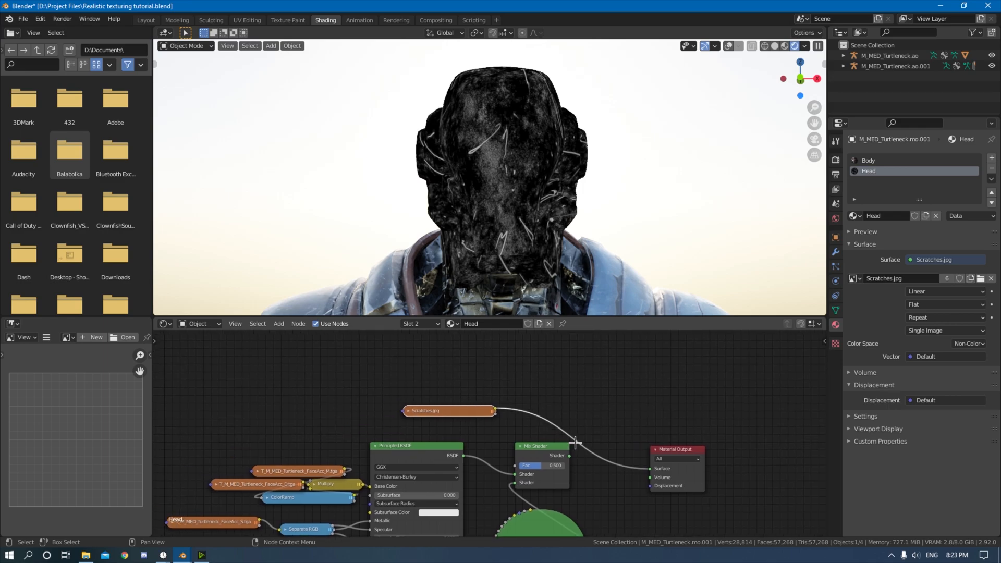
pyautogui.scroll(1, 548, 390)
pyautogui.hotkey('ctrl', 't')
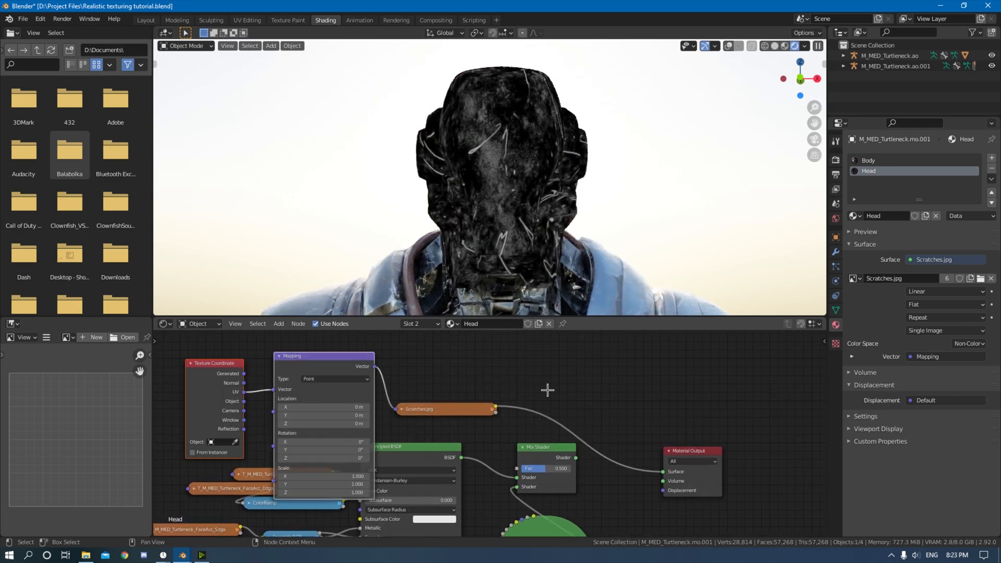
# Step: Set the Mapping node's scale to 3 on both X and Y
pyautogui.click(358, 477)
pyautogui.write('3')
pyautogui.press('Return')
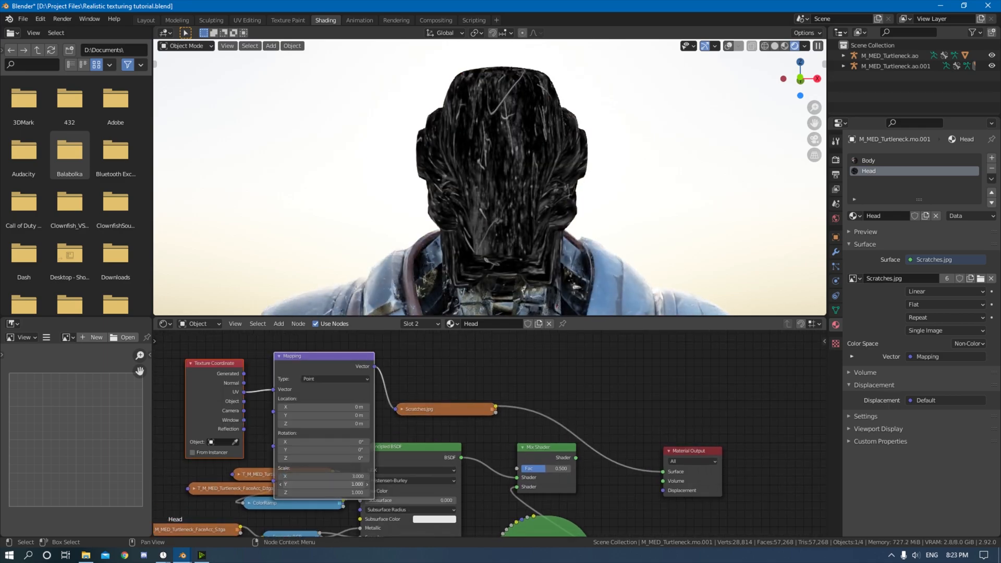
pyautogui.write('3')
pyautogui.press('Return')
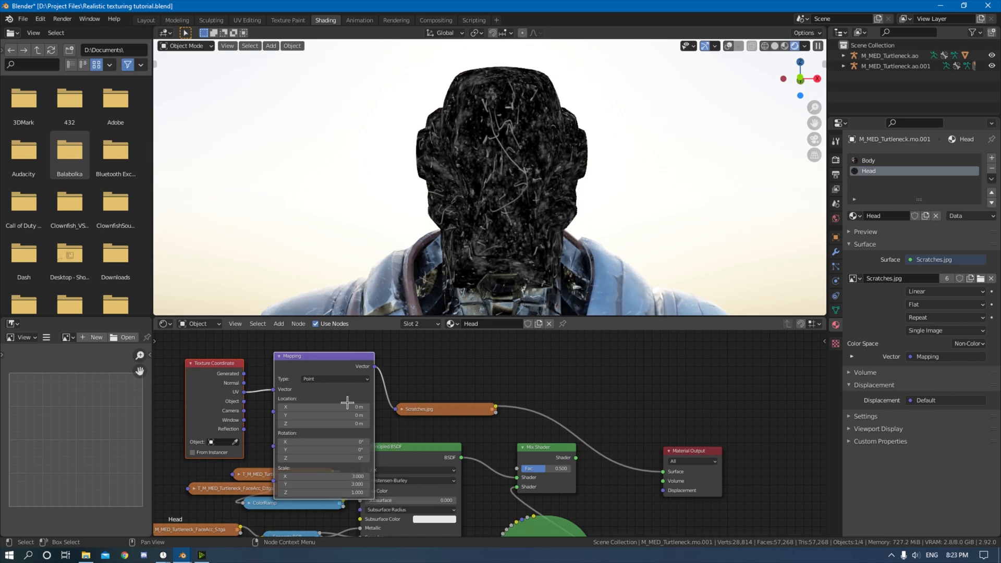
# Step: Collapse the Mapping and Texture Coordinate nodes and stack them directly above the Scratches.jpg node
pyautogui.click(280, 356)
pyautogui.moveTo(292, 358); pyautogui.dragTo(369, 399)
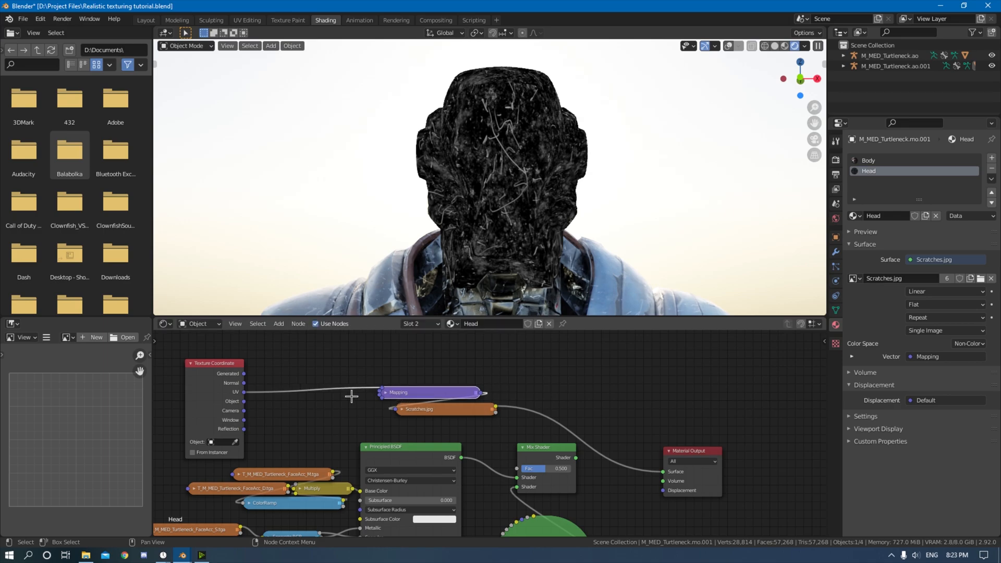
pyautogui.click(191, 364)
pyautogui.moveTo(202, 364); pyautogui.dragTo(402, 371)
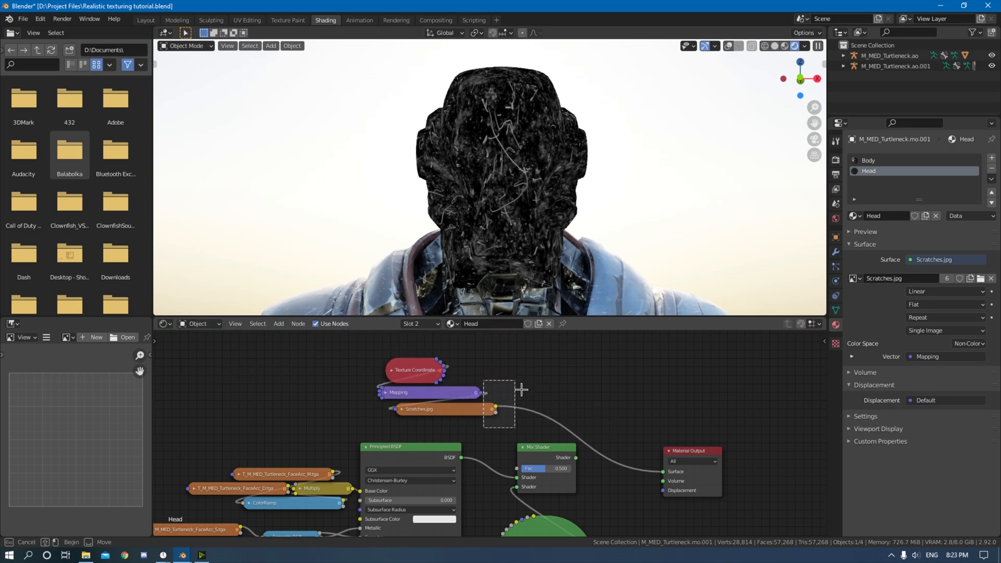
# Step: Connect the Scratches.jpg color to the Mix Shader's Fac, and the Mix Shader to the Material Output's Surface
pyautogui.moveTo(497, 407); pyautogui.dragTo(523, 469)
pyautogui.moveTo(575, 458); pyautogui.dragTo(674, 473)
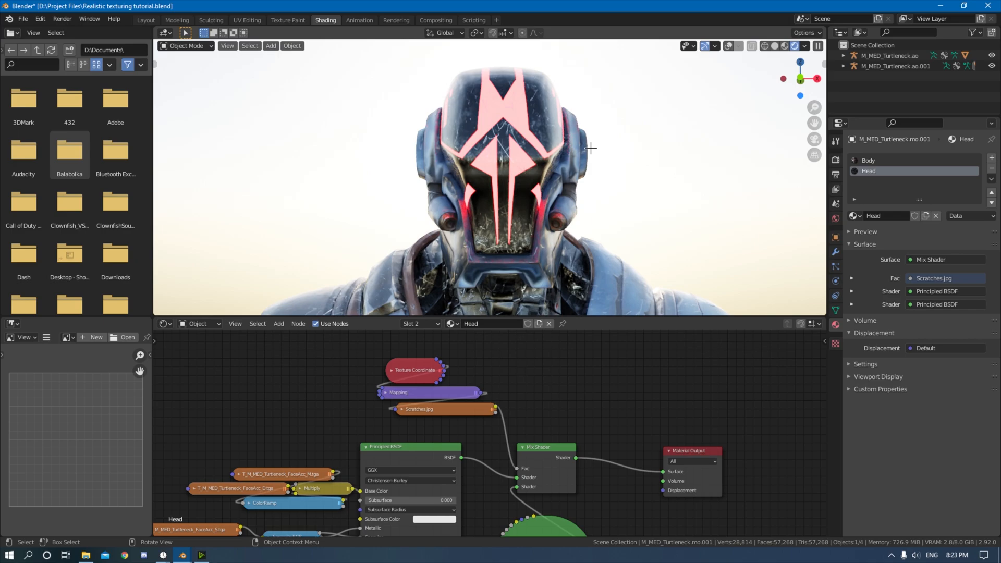
pyautogui.moveTo(561, 147)
pyautogui.mouseDown(button='middle')
pyautogui.moveTo(503, 195)
pyautogui.moveTo(575, 182)
pyautogui.moveTo(574, 139)
pyautogui.mouseUp(button='middle')
pyautogui.scroll(2, 576, 182)
pyautogui.scroll(3, 588, 141)
# Step: Add a Bump node with Invert enabled above the Mix Shader, and connect the Scratches.jpg color to its Height
pyautogui.moveTo(576, 391); pyautogui.dragTo(539, 505, button='middle')
pyautogui.moveTo(592, 412); pyautogui.dragTo(625, 460, button='middle')
pyautogui.hotkey('shift', 'a')
pyautogui.click(600, 364)
pyautogui.write('bump')
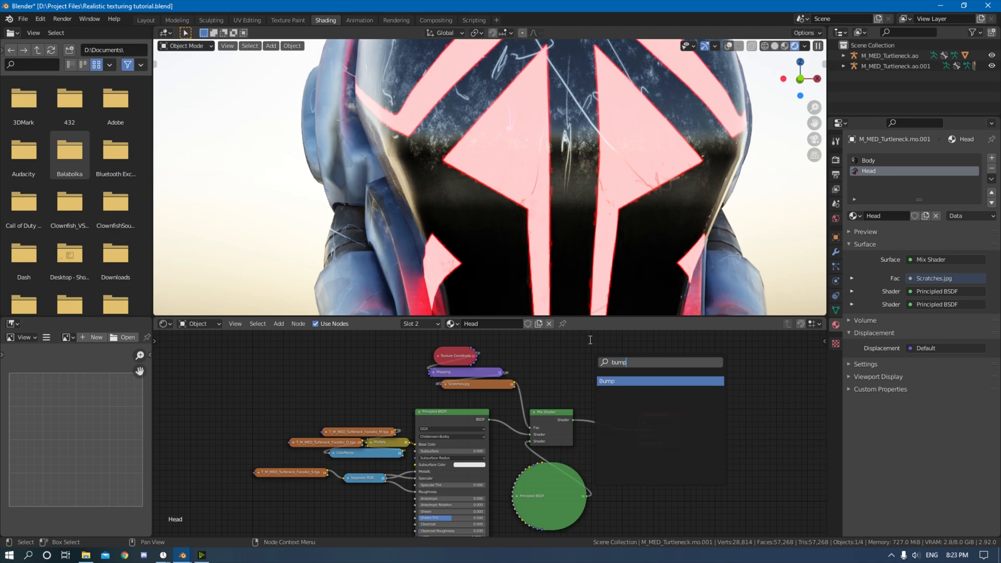
pyautogui.press('Return')
pyautogui.click(579, 363)
pyautogui.moveTo(522, 388); pyautogui.dragTo(575, 391)
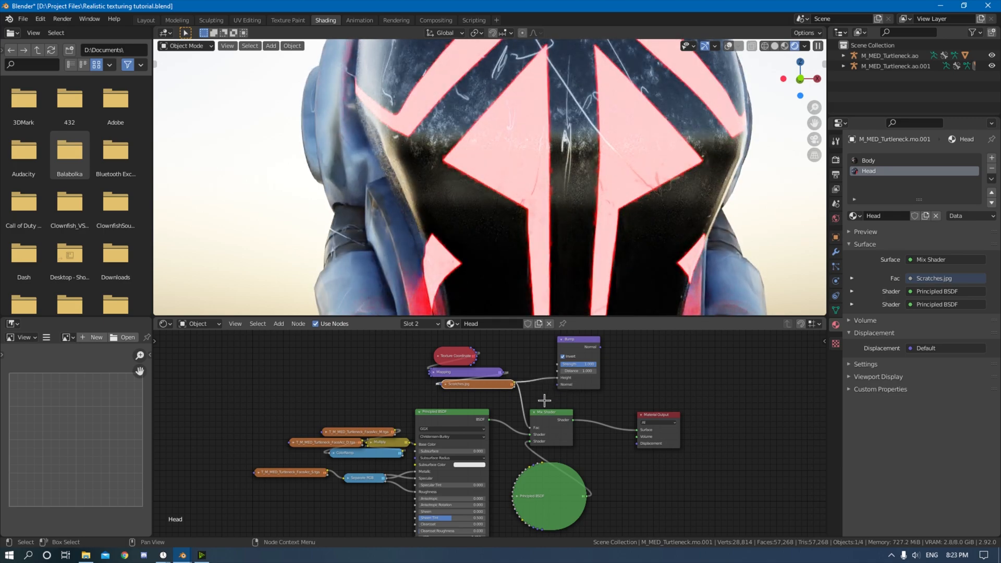
# Step: Insert a ColorRamp node on the link between the Scratches.jpg texture and the Bump node's Height
pyautogui.hotkey('shift', 'a')
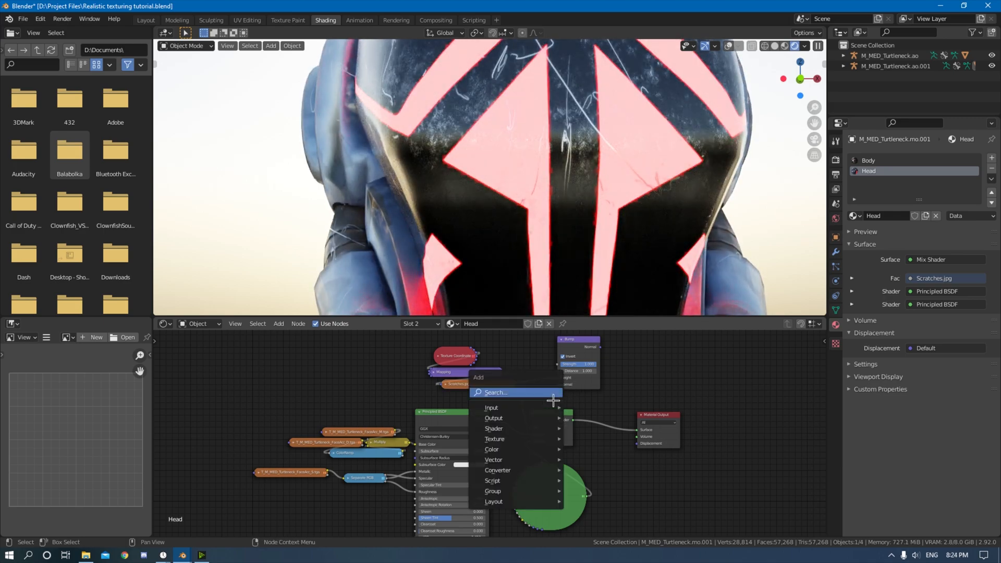
pyautogui.click(551, 395)
pyautogui.write('fc')
pyautogui.press('BackSpace')
pyautogui.press('BackSpace')
pyautogui.write('color')
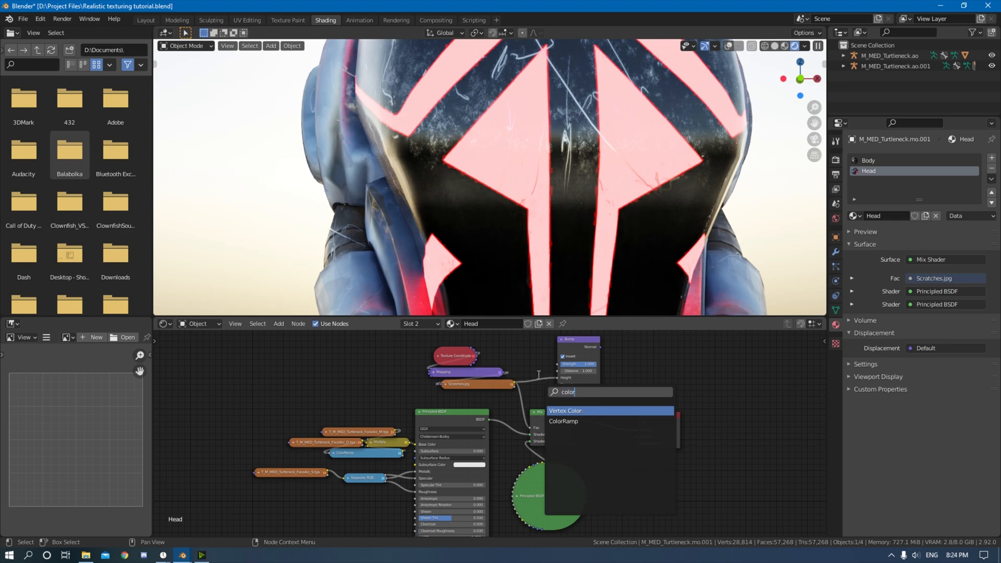
pyautogui.click(588, 421)
pyautogui.click(586, 389)
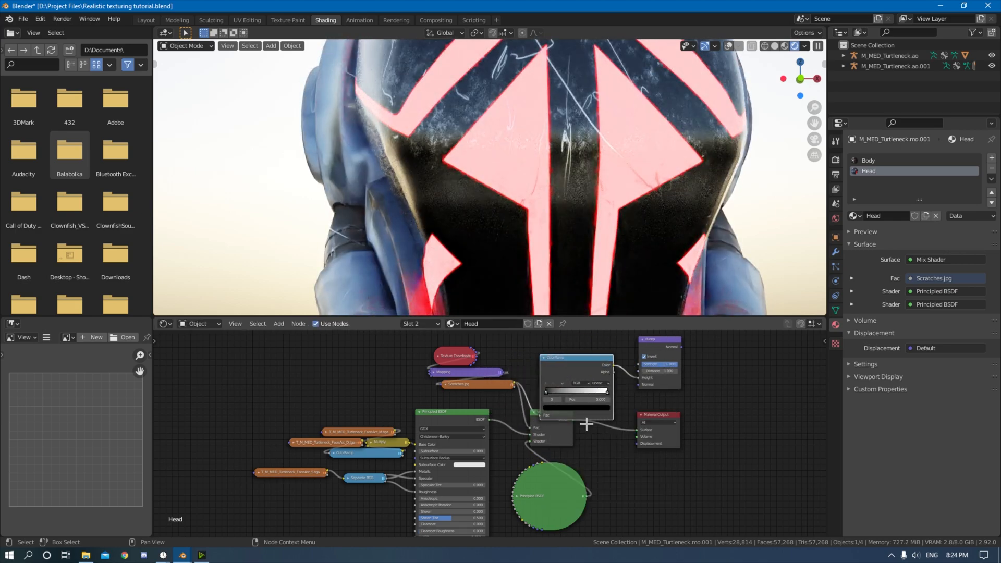
# Step: Shift the new ColorRamp's black stop to about 0.23, and collapse the node beside Scratches.jpg
pyautogui.moveTo(578, 369); pyautogui.dragTo(575, 356)
pyautogui.moveTo(552, 389); pyautogui.dragTo(574, 393)
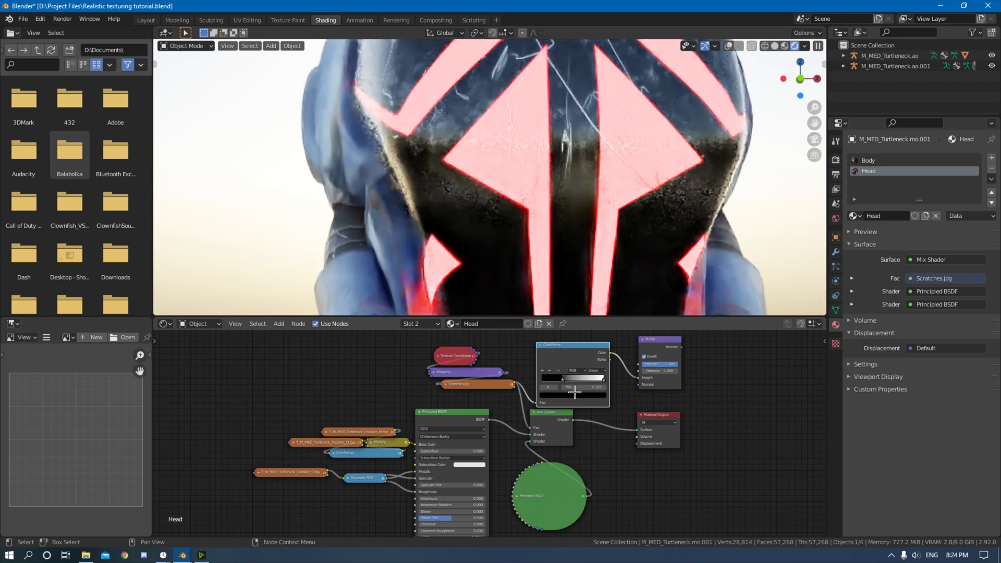
pyautogui.click(540, 345)
pyautogui.moveTo(577, 351); pyautogui.dragTo(580, 385)
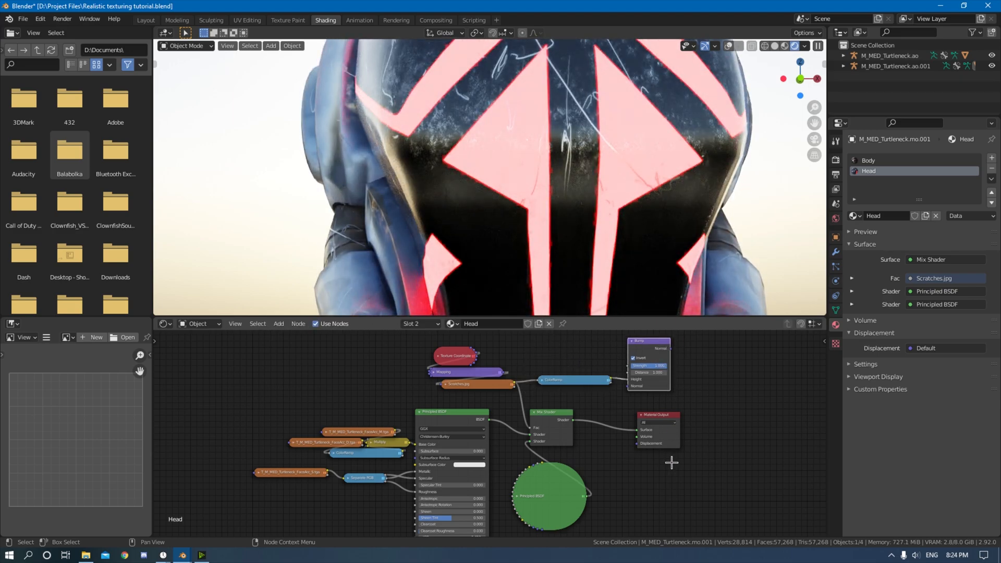
# Step: Insert a MixRGB node on the link between the Normal Map node and the Principled BSDF's Normal input
pyautogui.scroll(-2, 677, 418)
pyautogui.scroll(2, 512, 488)
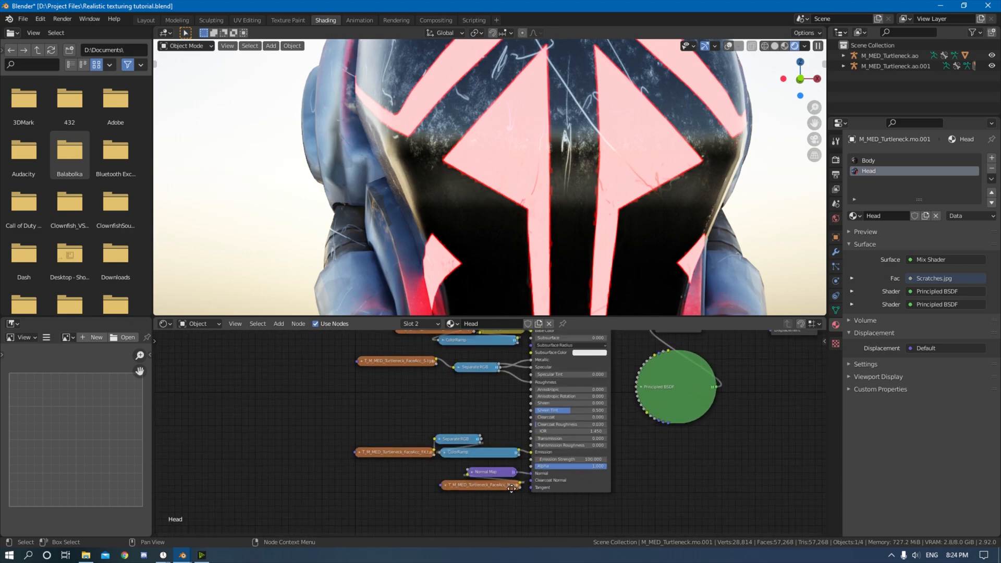
pyautogui.moveTo(512, 488); pyautogui.dragTo(519, 439, button='middle')
pyautogui.hotkey('shift', 'a')
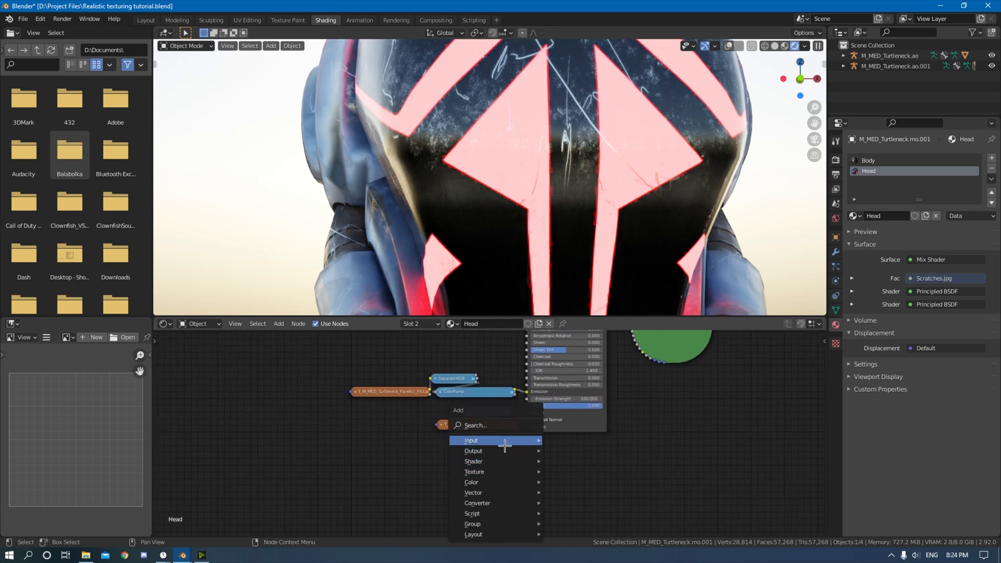
pyautogui.click(509, 443)
pyautogui.write('mix')
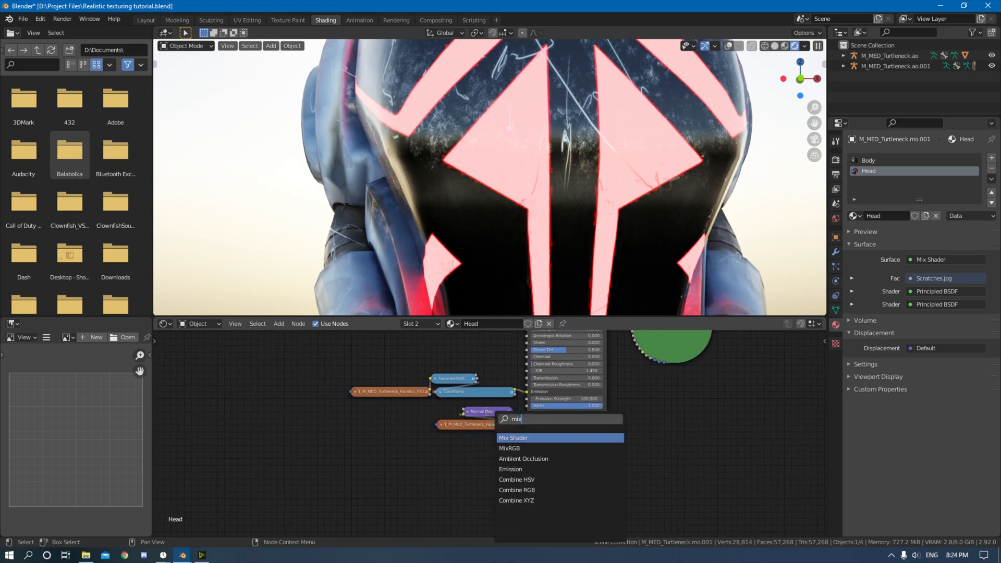
pyautogui.click(523, 449)
pyautogui.click(517, 403)
# Step: Connect the Bump node's Normal output to the Color2 input of the Mix node feeding the Principled BSDF's Normal
pyautogui.moveTo(667, 470); pyautogui.dragTo(581, 506, button='middle')
pyautogui.press('Home')
pyautogui.moveTo(559, 398); pyautogui.dragTo(631, 344, button='middle')
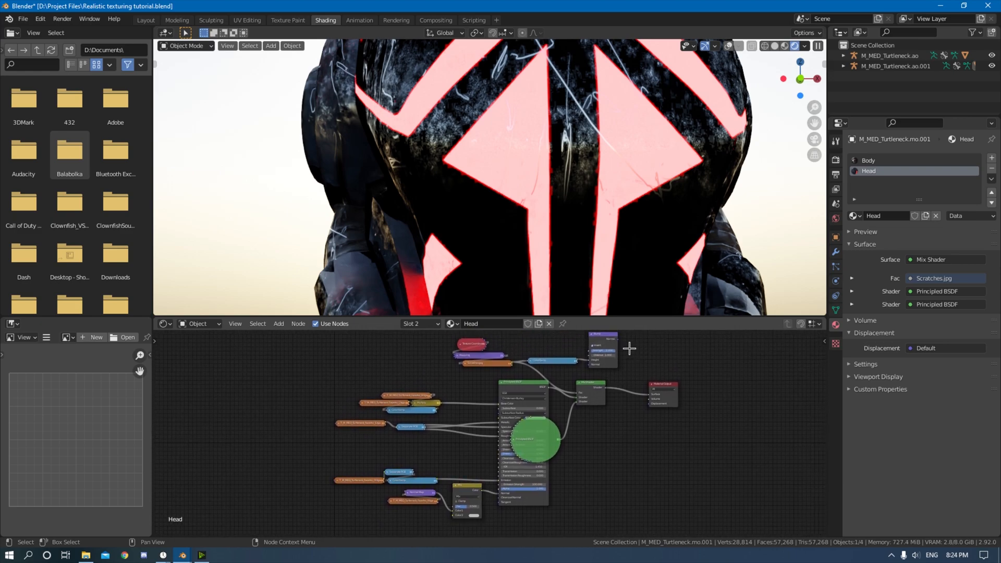
pyautogui.moveTo(618, 340)
pyautogui.mouseDown()
pyautogui.moveTo(648, 351)
pyautogui.moveTo(541, 510)
pyautogui.moveTo(454, 527)
pyautogui.moveTo(462, 516)
pyautogui.mouseUp()
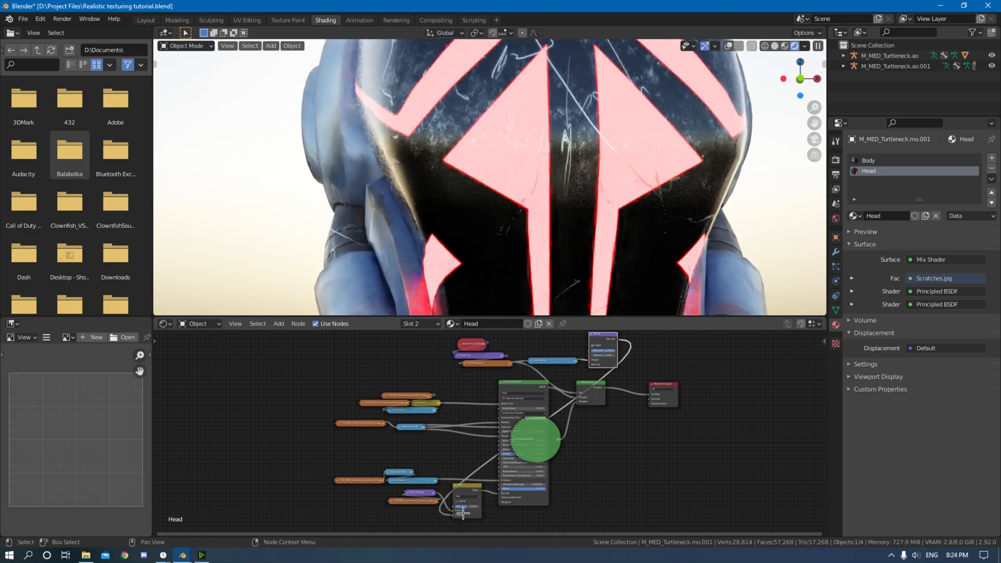
# Step: Preview the Bump output on the Material Output's Surface, and toggle its Invert option off and on to compare the scratches
pyautogui.moveTo(570, 154); pyautogui.dragTo(522, 224, button='middle')
pyautogui.scroll(3, 635, 402)
pyautogui.moveTo(606, 362); pyautogui.dragTo(661, 445)
pyautogui.moveTo(648, 292)
pyautogui.mouseDown(button='middle')
pyautogui.moveTo(644, 252)
pyautogui.moveTo(586, 262)
pyautogui.moveTo(579, 234)
pyautogui.moveTo(613, 222)
pyautogui.mouseUp(button='middle')
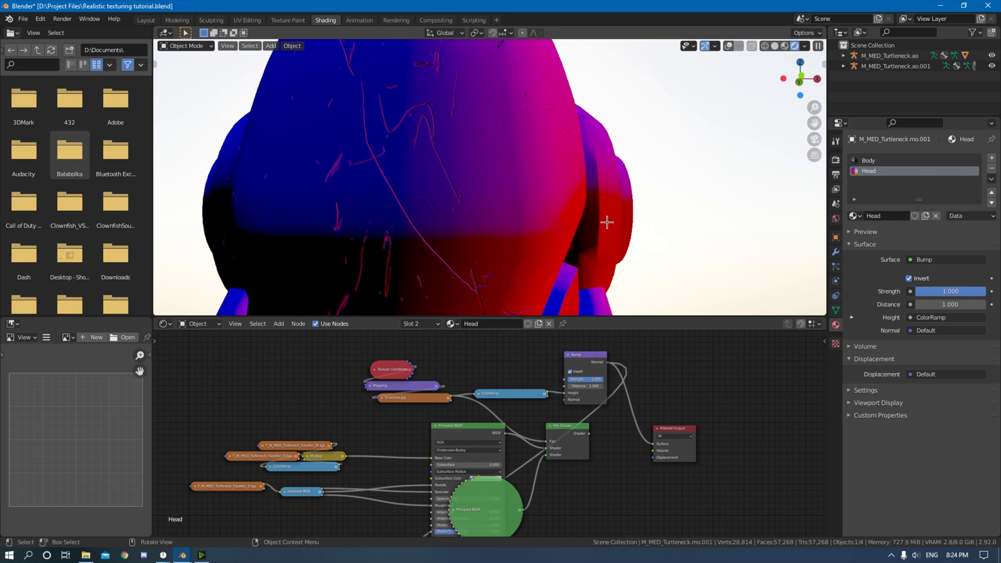
pyautogui.scroll(5, 607, 222)
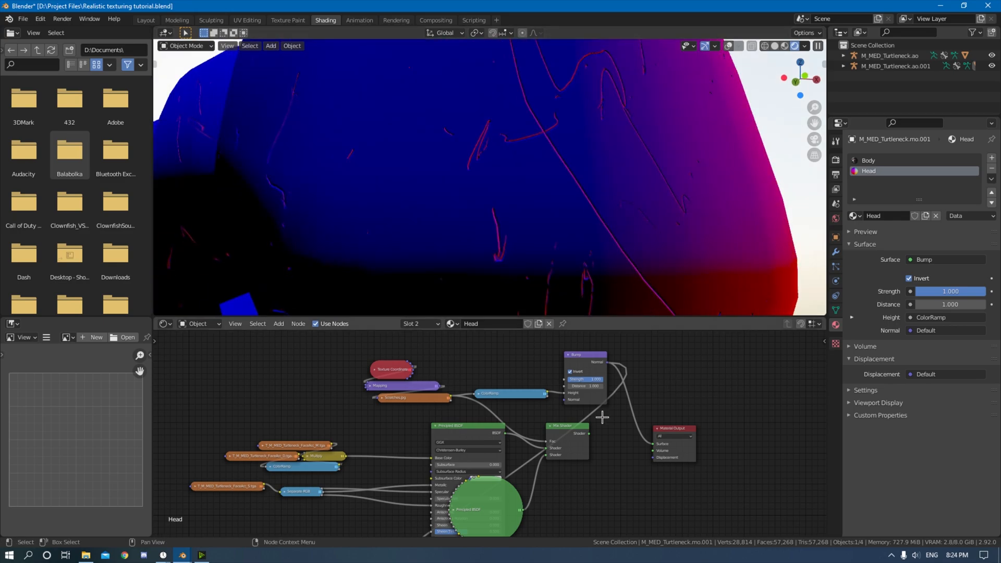
pyautogui.click(578, 373)
pyautogui.click(577, 371)
pyautogui.scroll(-6, 603, 233)
pyautogui.moveTo(645, 242); pyautogui.dragTo(579, 225, button='middle')
pyautogui.scroll(3, 579, 225)
pyautogui.scroll(2, 635, 408)
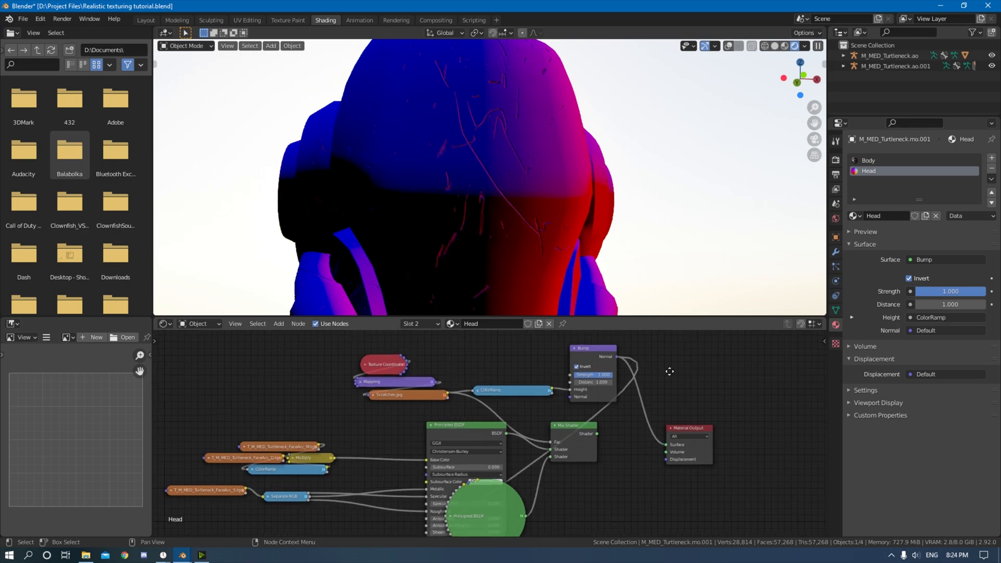
# Step: Reconnect the Mix Shader to the Material Output's Surface to restore the full Head shader
pyautogui.moveTo(589, 400)
pyautogui.mouseDown()
pyautogui.moveTo(647, 400)
pyautogui.moveTo(605, 402)
pyautogui.mouseUp()
pyautogui.hotkey('ctrl', 'z')
pyautogui.moveTo(612, 476); pyautogui.dragTo(700, 488)
pyautogui.moveTo(531, 163); pyautogui.dragTo(560, 161, button='middle')
# Step: Move the collapsed metallic Principled BSDF below the Mix Shader, and collapse the Bump node and the normal Mix node
pyautogui.moveTo(579, 477); pyautogui.dragTo(559, 469, button='middle')
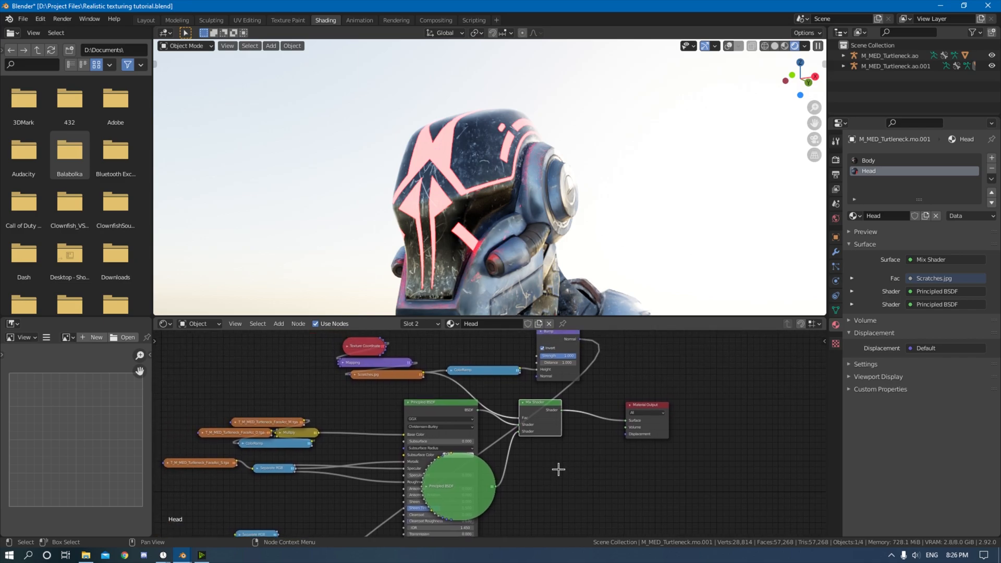
pyautogui.moveTo(440, 490); pyautogui.dragTo(513, 483)
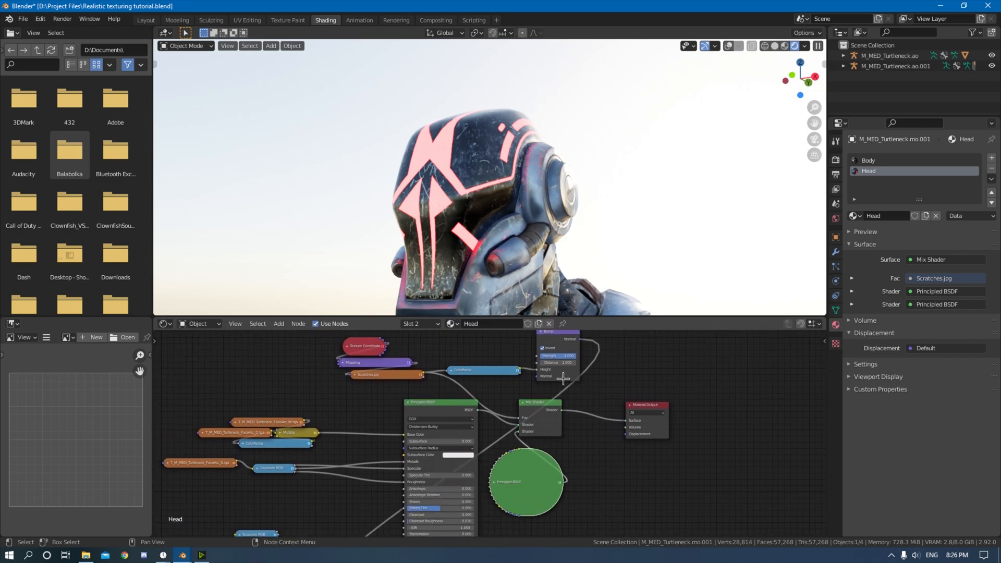
pyautogui.moveTo(563, 378); pyautogui.dragTo(559, 419, button='middle')
pyautogui.press('h')
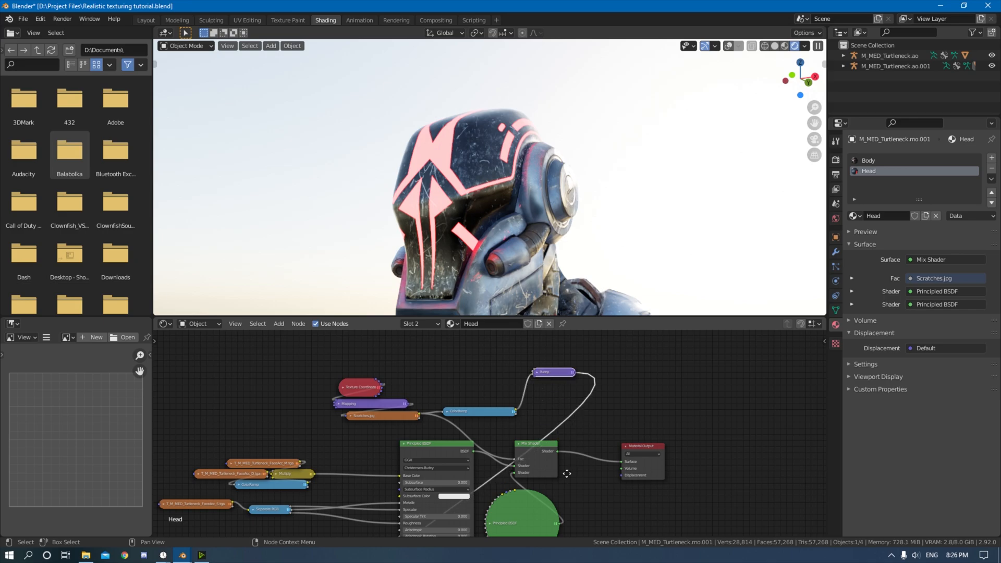
pyautogui.moveTo(571, 477); pyautogui.dragTo(709, 522, button='middle')
pyautogui.click(479, 444)
pyautogui.press('h')
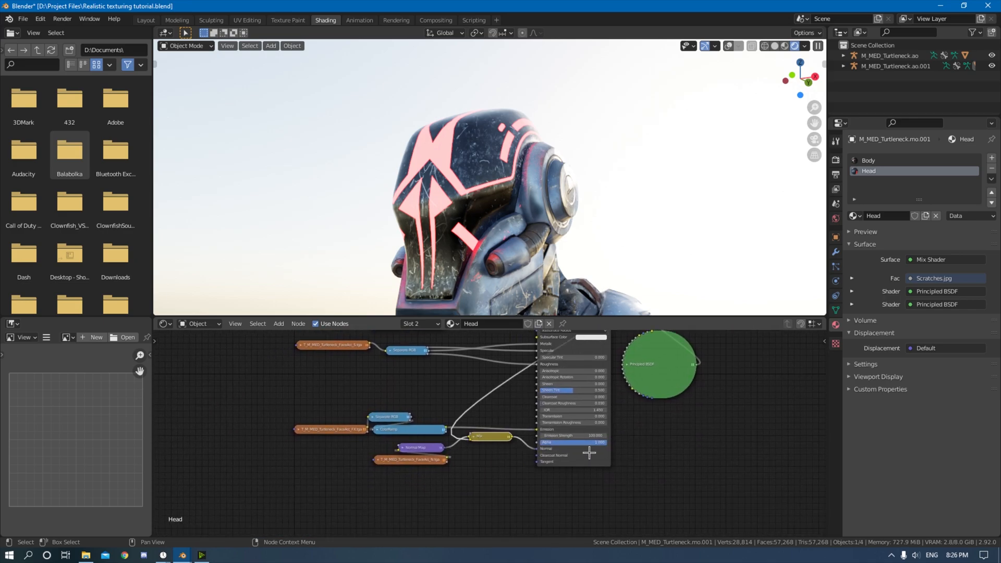
pyautogui.moveTo(627, 454); pyautogui.dragTo(605, 525, button='middle')
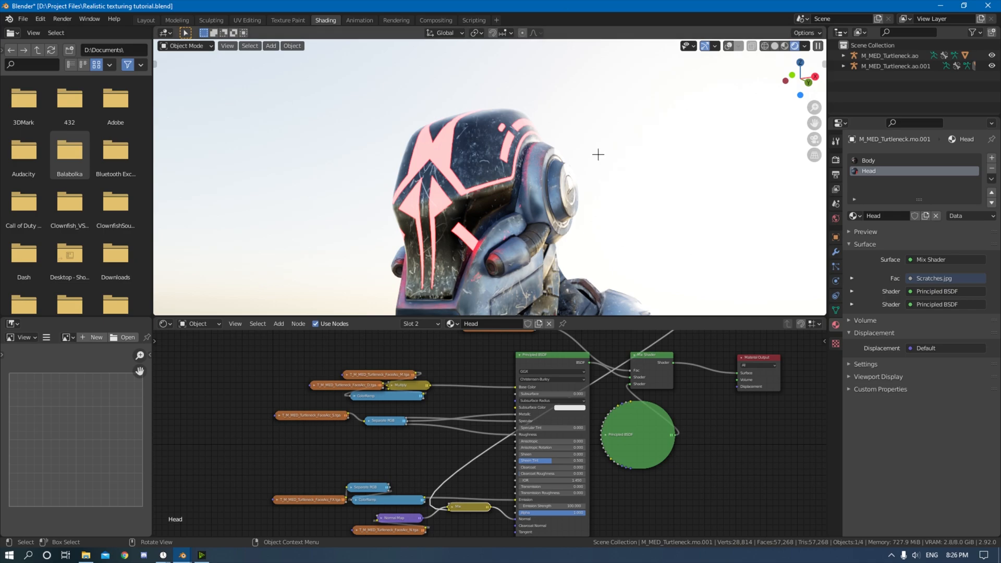
# Step: Bring the Finger Prints 8k.jpg image from File Explorer into the Head material, and place it beside the FaceAcc_S texture chain
pyautogui.hotkey('alt', 'Tab')
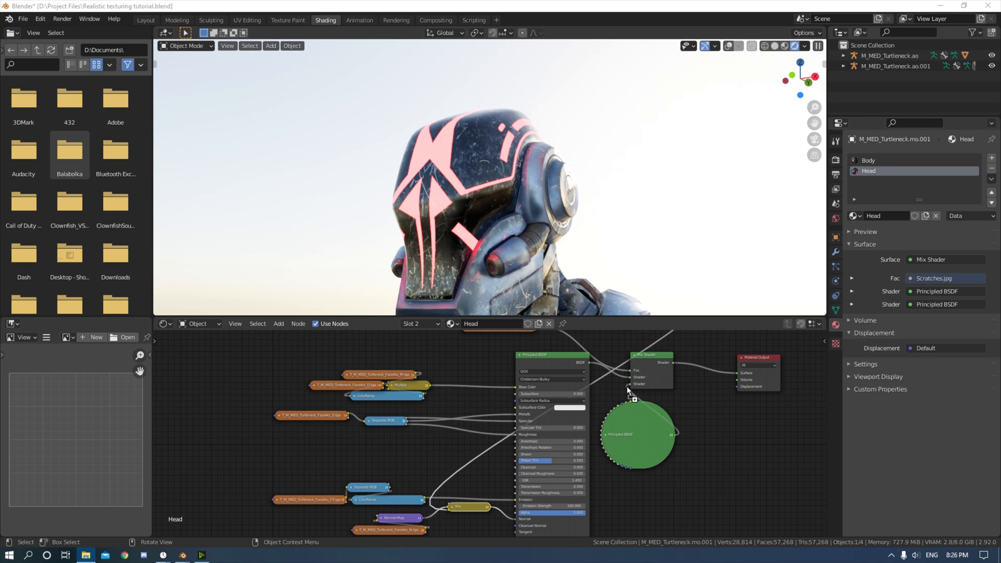
pyautogui.moveTo(285, 448); pyautogui.dragTo(285, 448)
pyautogui.scroll(3, 421, 444)
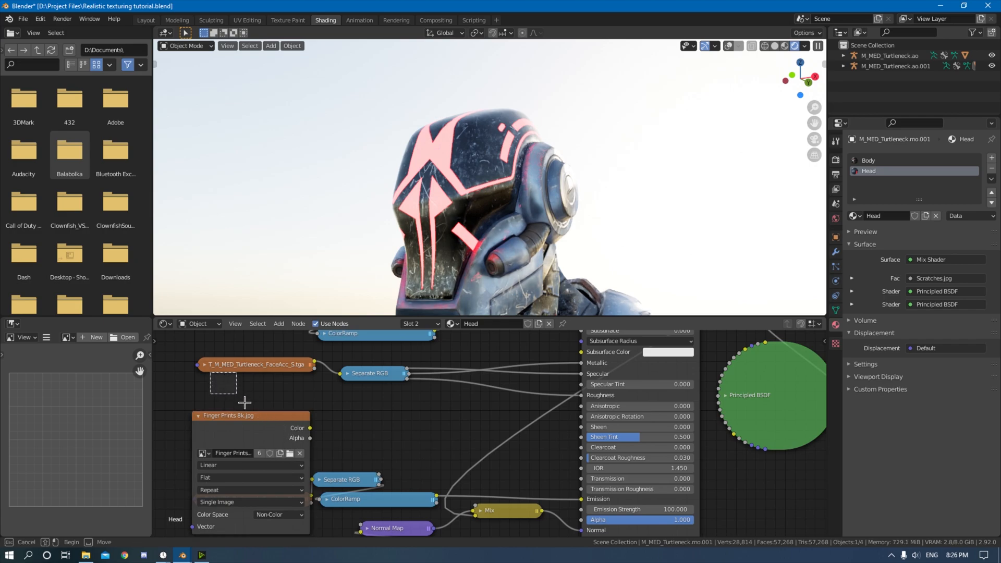
pyautogui.moveTo(260, 427); pyautogui.dragTo(163, 386)
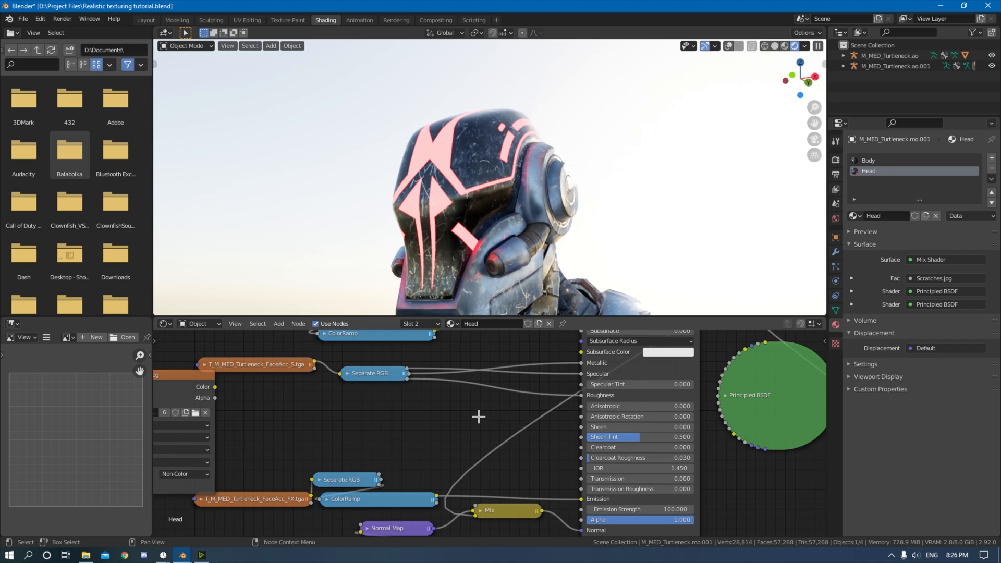
# Step: Insert a MixRGB node on the link between the FaceAcc_S Separate RGB node and the Principled BSDF's Roughness
pyautogui.hotkey('shift', 'a')
pyautogui.click(452, 411)
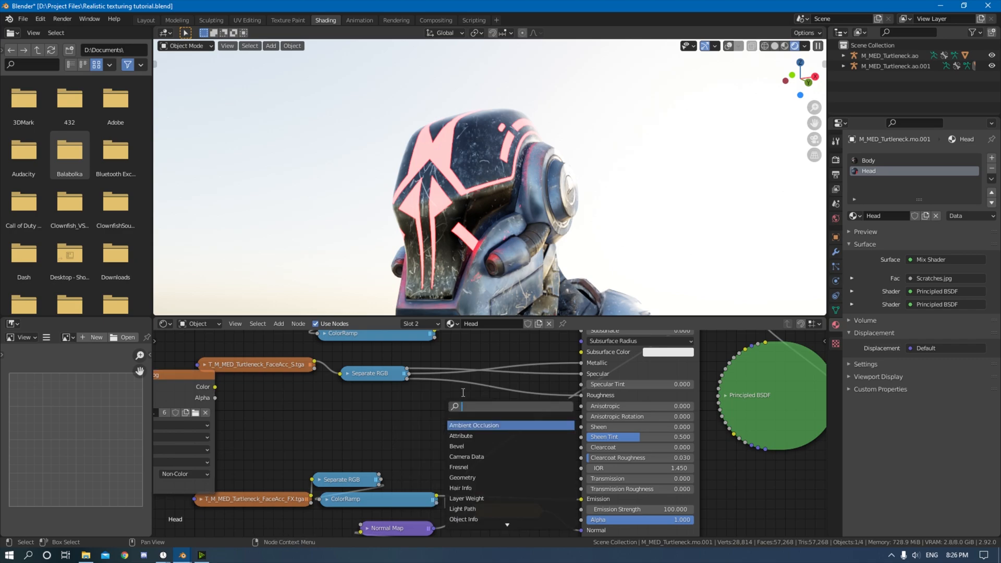
pyautogui.write('mix')
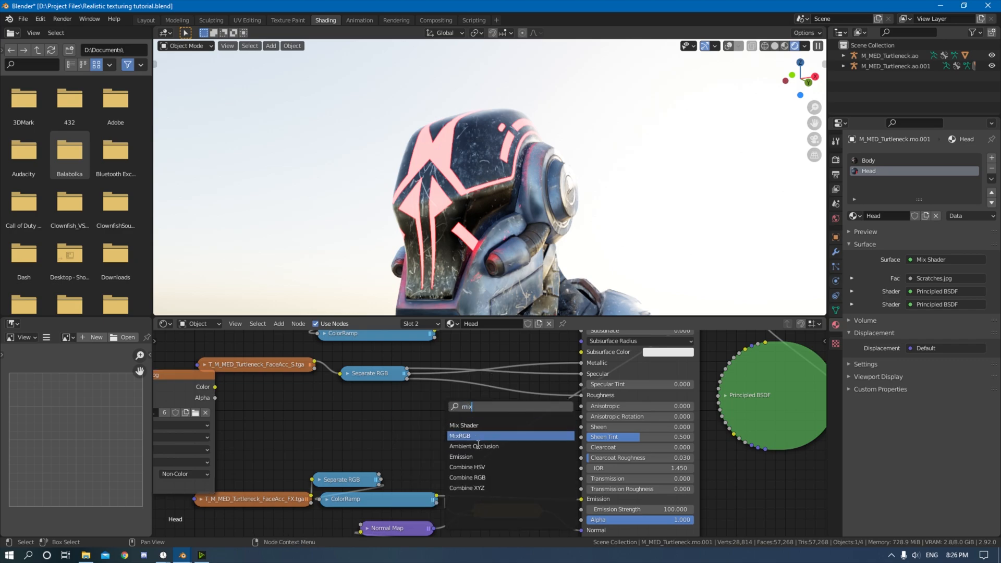
pyautogui.click(513, 436)
pyautogui.click(514, 410)
# Step: Set the roughness MixRGB node's blending mode to Add and its Fac to 1.000
pyautogui.click(490, 411)
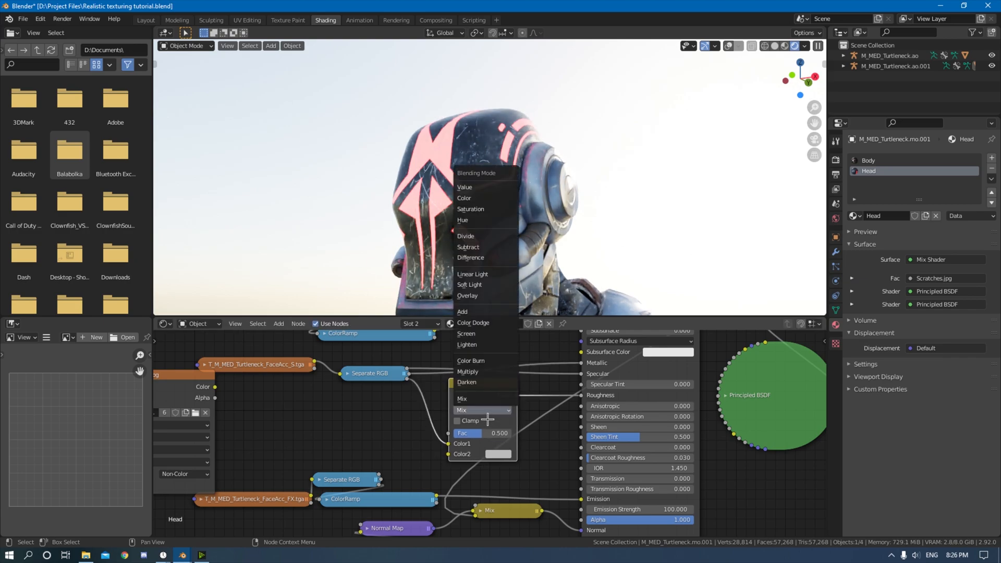
pyautogui.click(471, 357)
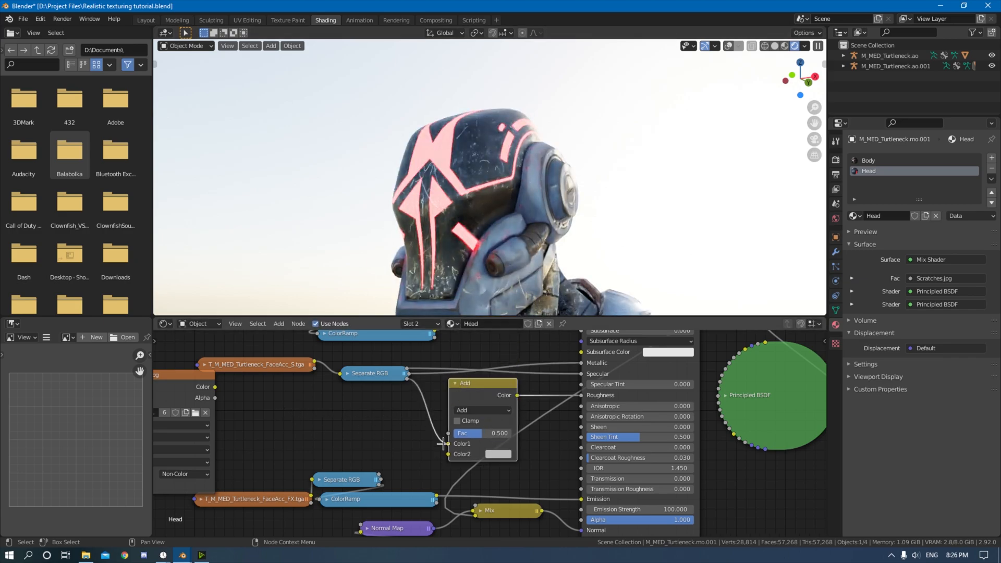
pyautogui.moveTo(486, 435); pyautogui.dragTo(519, 434)
pyautogui.moveTo(175, 387); pyautogui.dragTo(313, 403)
pyautogui.hotkey('ctrl', 'z')
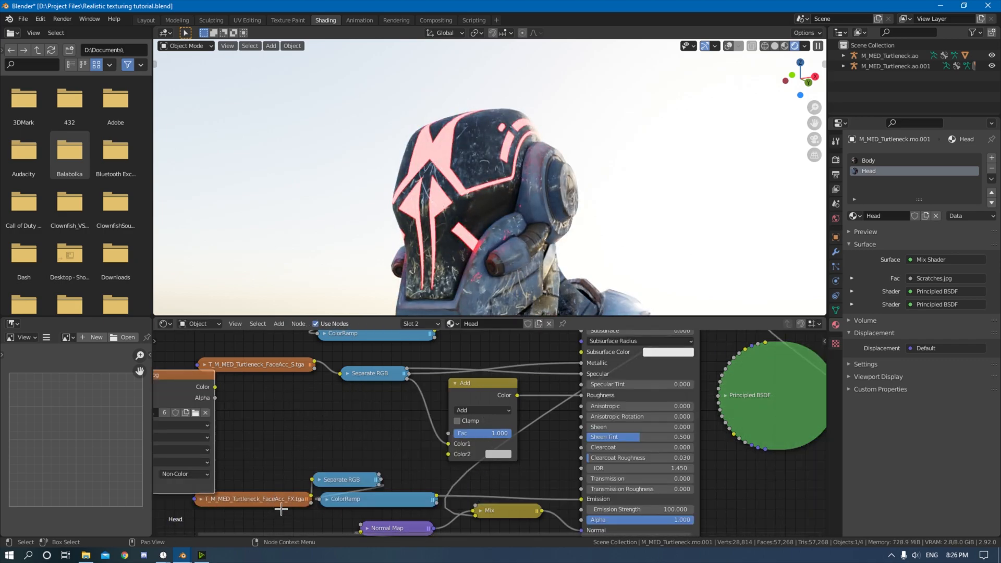
# Step: Select all nodes of the Head material and scale their layout up to spread them apart
pyautogui.moveTo(462, 411); pyautogui.dragTo(465, 409, button='middle')
pyautogui.scroll(-4, 444, 403)
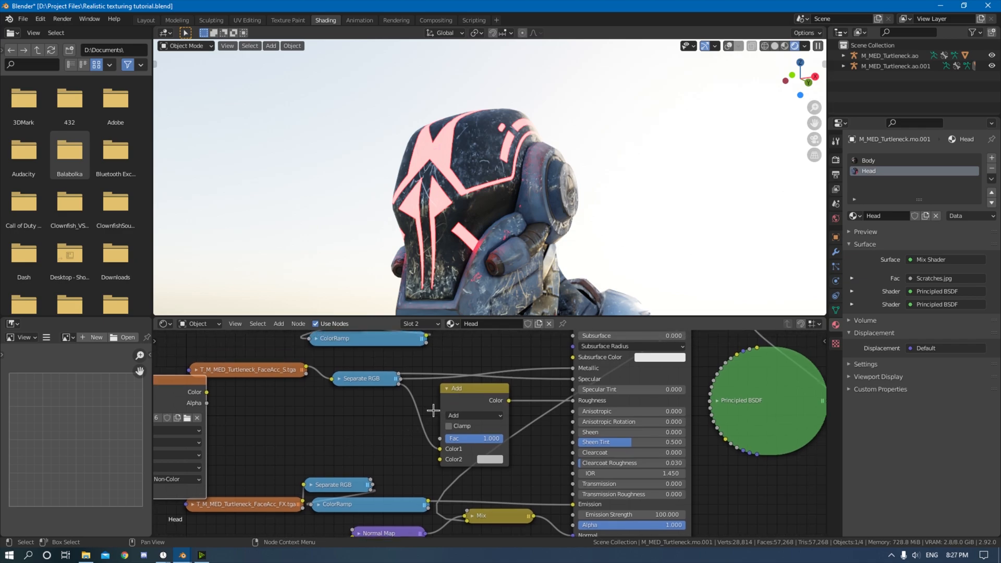
pyautogui.press('a')
pyautogui.press('s')
pyautogui.click(805, 421)
pyautogui.moveTo(370, 433); pyautogui.dragTo(485, 430, button='middle')
pyautogui.scroll(-5, 485, 431)
# Step: Move the Finger Prints texture node closer to the Add node, and connect its Color output to the Add node's Color2
pyautogui.click(471, 459)
pyautogui.moveTo(305, 424); pyautogui.dragTo(432, 439)
pyautogui.scroll(3, 501, 459)
pyautogui.scroll(-1, 486, 437)
pyautogui.moveTo(397, 395)
pyautogui.mouseDown()
pyautogui.moveTo(485, 422)
pyautogui.moveTo(539, 421)
pyautogui.mouseUp()
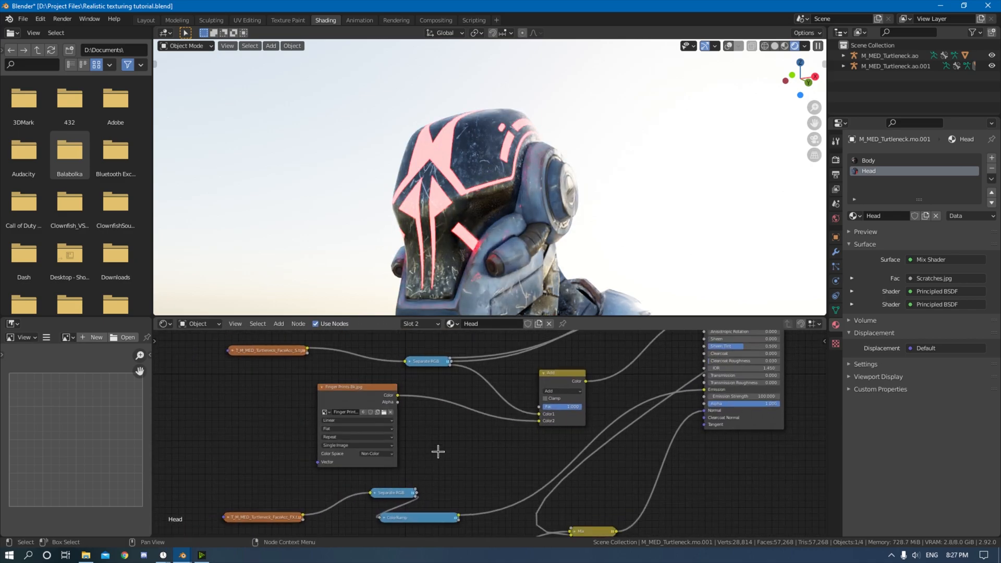
# Step: Add Mapping and Texture Coordinate nodes to the Finger Prints texture and preview its Color output through the Material Output's Surface
pyautogui.click(382, 404)
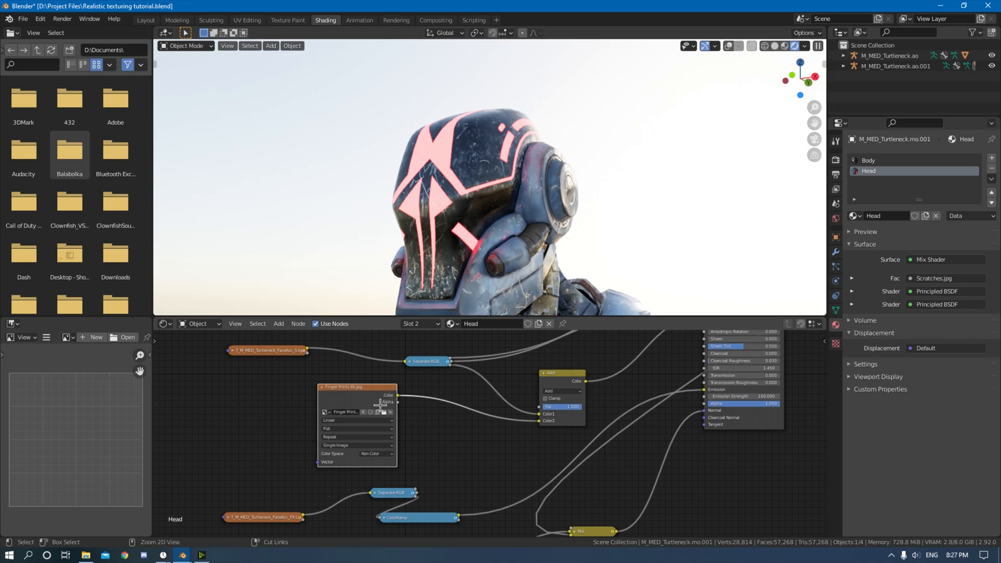
pyautogui.hotkey('ctrl', 't')
pyautogui.scroll(-3, 423, 410)
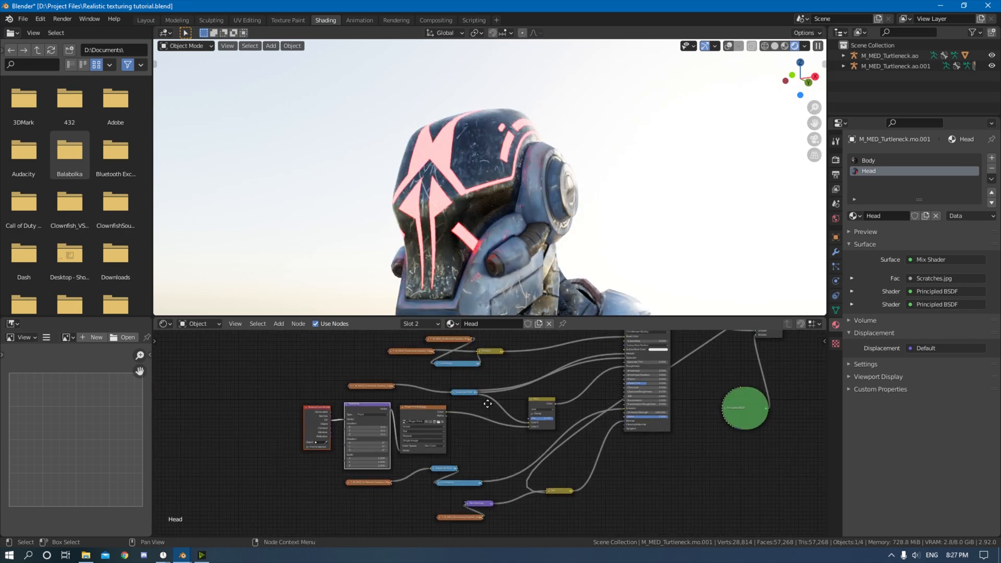
pyautogui.moveTo(352, 462); pyautogui.dragTo(795, 386)
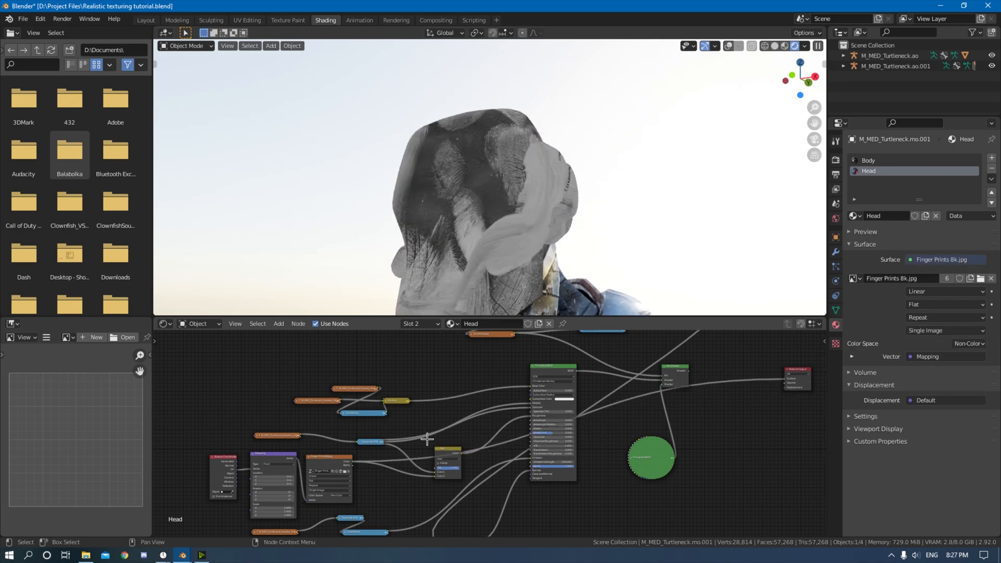
# Step: Set the fingerprint Mapping node's Scale X to 10 and Scale Y to 20
pyautogui.moveTo(503, 196)
pyautogui.mouseDown(button='middle')
pyautogui.moveTo(542, 198)
pyautogui.moveTo(503, 193)
pyautogui.mouseUp(button='middle')
pyautogui.moveTo(366, 469); pyautogui.dragTo(466, 448, button='middle')
pyautogui.scroll(4, 444, 459)
pyautogui.moveTo(437, 482); pyautogui.dragTo(524, 438, button='middle')
pyautogui.scroll(1, 483, 469)
pyautogui.scroll(1, 483, 469)
pyautogui.click(443, 453)
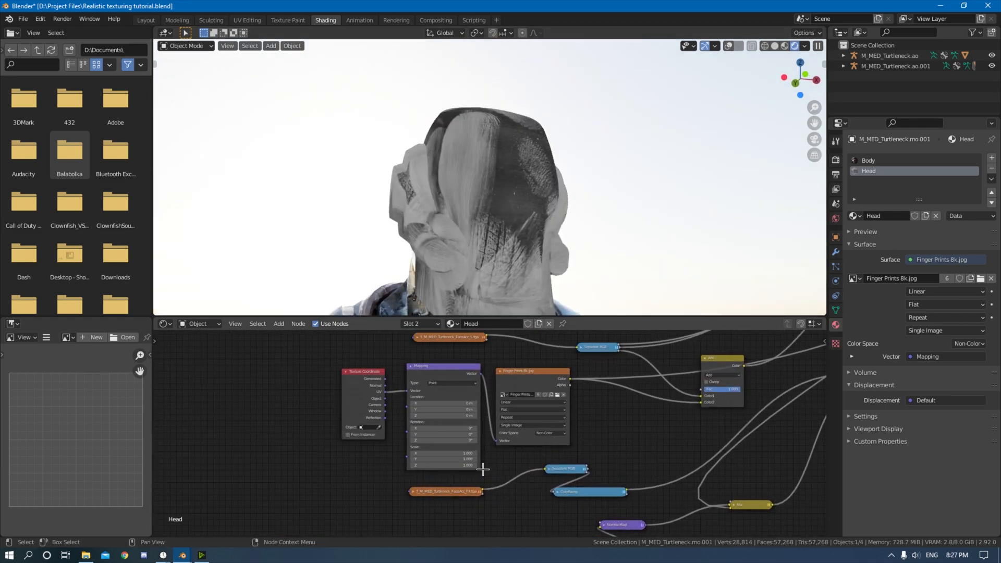
pyautogui.write('10')
pyautogui.press('Return')
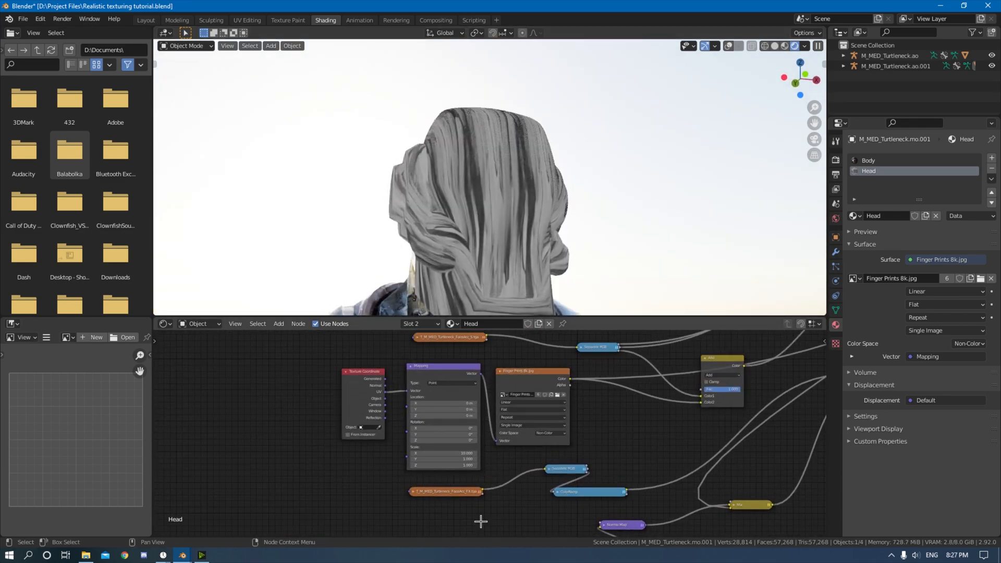
pyautogui.click(442, 459)
pyautogui.write('20')
pyautogui.press('Return')
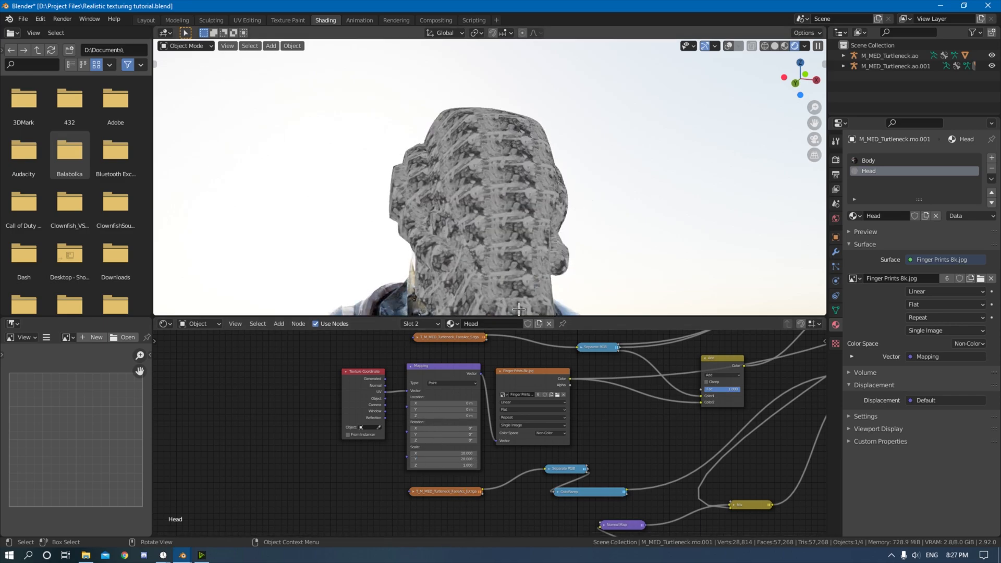
# Step: Try Scale Y values of 10 and 5 on the fingerprint Mapping node
pyautogui.click(469, 460)
pyautogui.write('1')
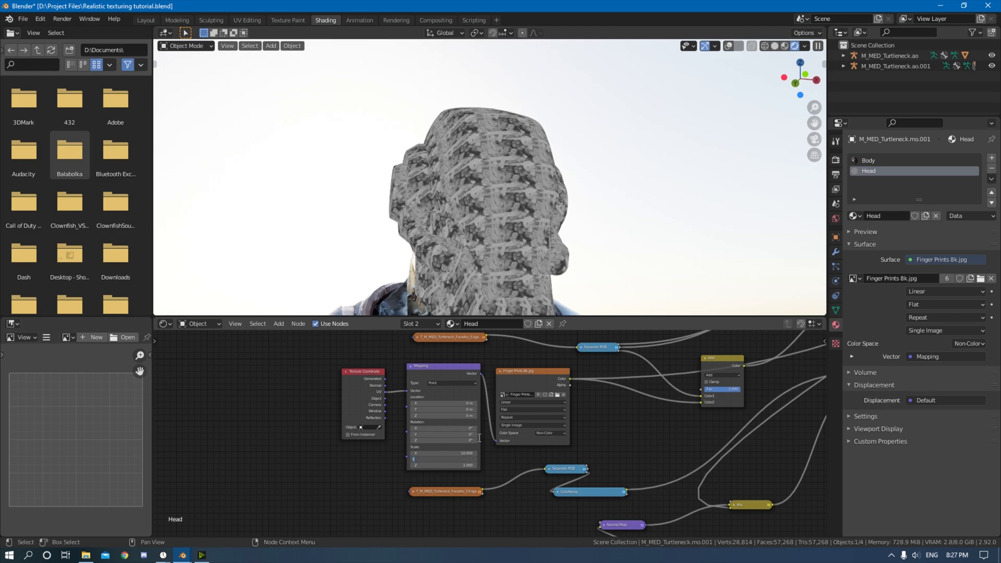
pyautogui.write('0')
pyautogui.press('Return')
pyautogui.click(469, 460)
pyautogui.write('5')
pyautogui.press('Return')
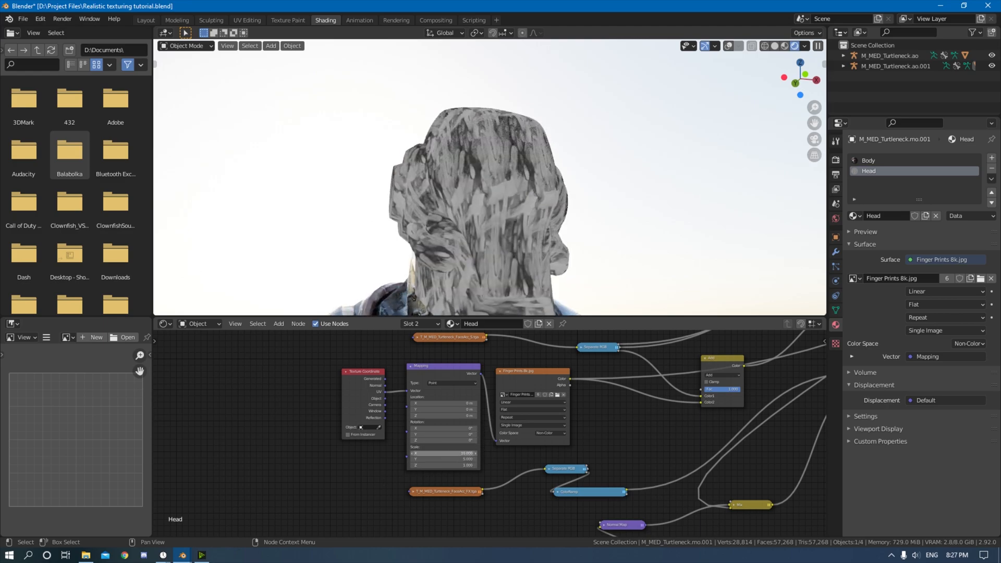
# Step: Set the fingerprint Mapping node's Scale X to 5 and Scale Y to 7
pyautogui.click(413, 454)
pyautogui.click(468, 455)
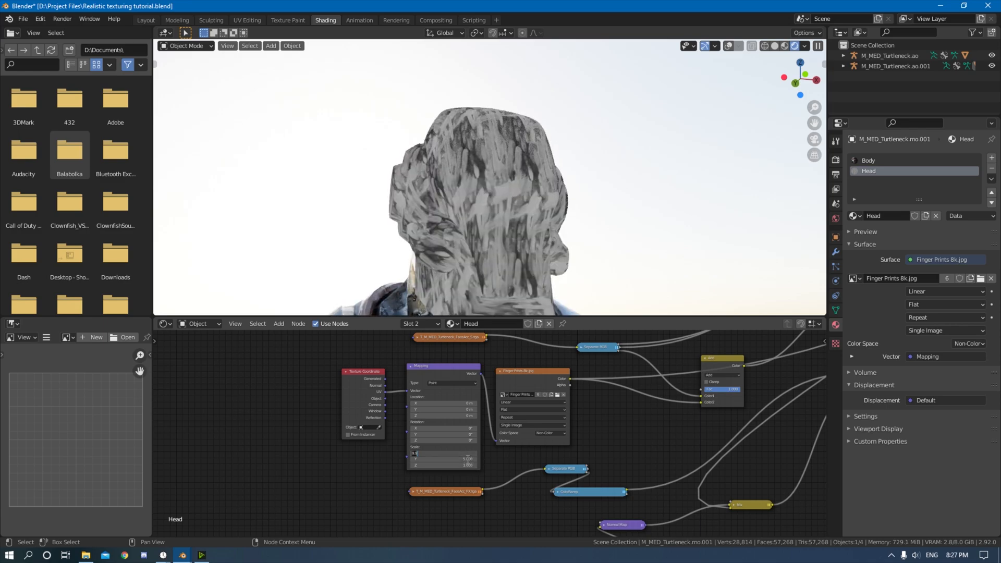
pyautogui.write('5')
pyautogui.press('Return')
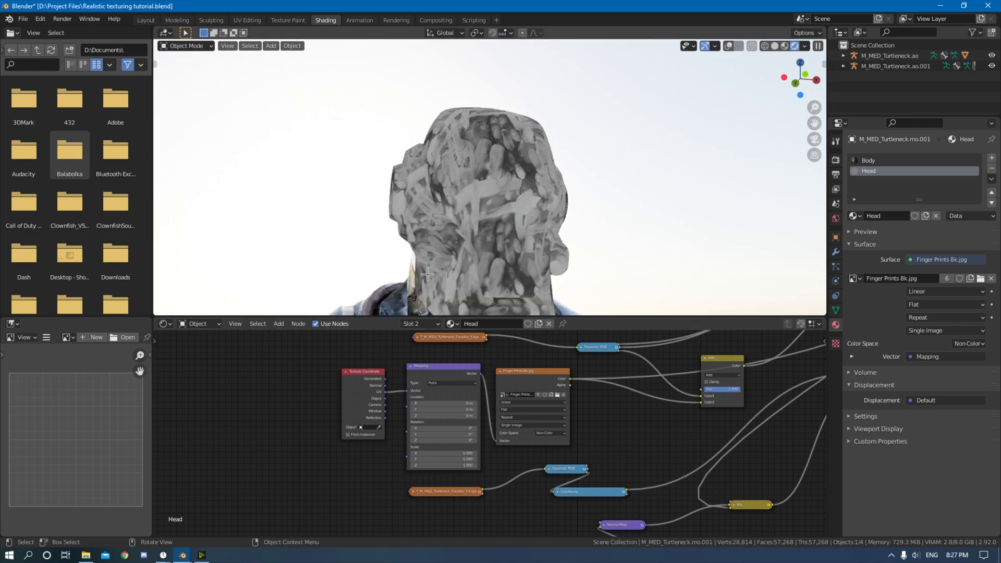
pyautogui.moveTo(612, 172); pyautogui.dragTo(605, 197, button='middle')
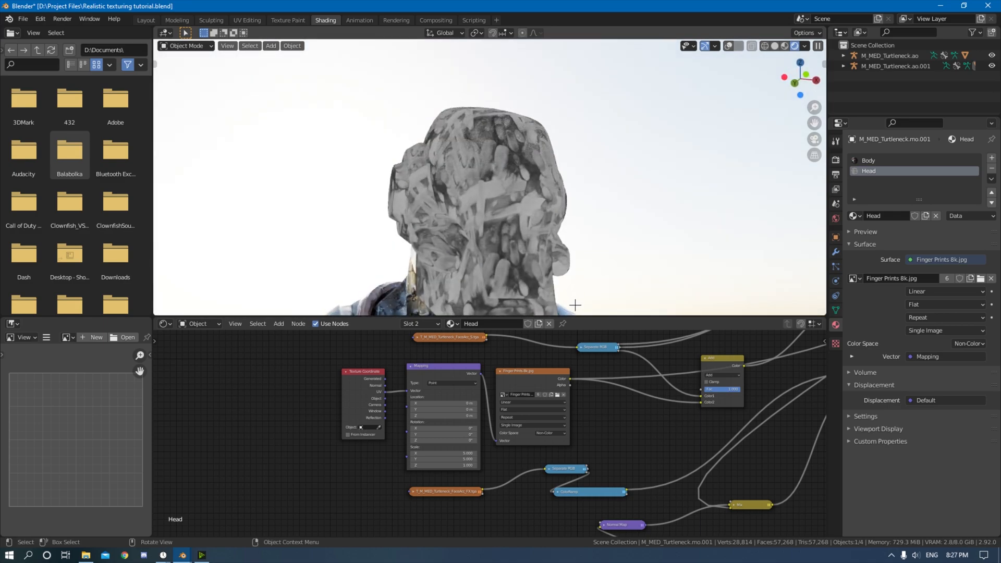
pyautogui.moveTo(468, 460); pyautogui.dragTo(572, 460)
pyautogui.click(467, 462)
pyautogui.write('7')
pyautogui.press('Return')
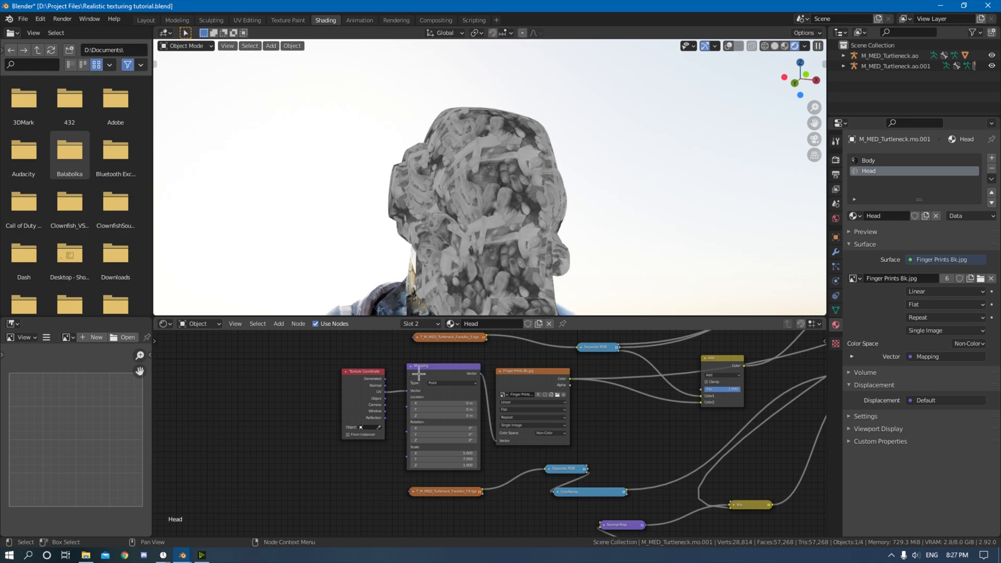
# Step: Collapse the fingerprint Mapping and Texture Coordinate nodes and tuck the Texture Coordinate node beneath the Mapping node
pyautogui.press('h')
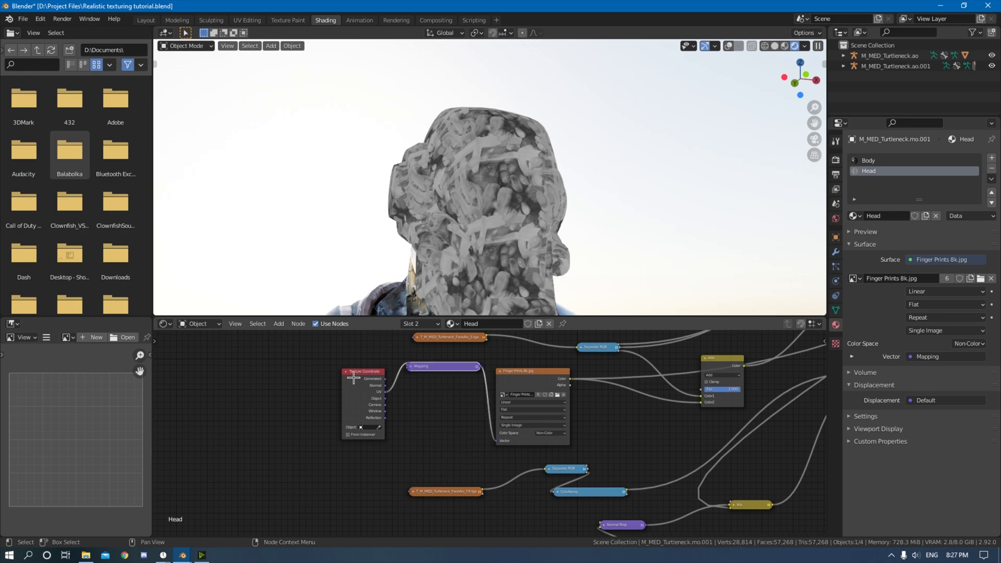
pyautogui.press('h')
pyautogui.moveTo(373, 373); pyautogui.dragTo(433, 386)
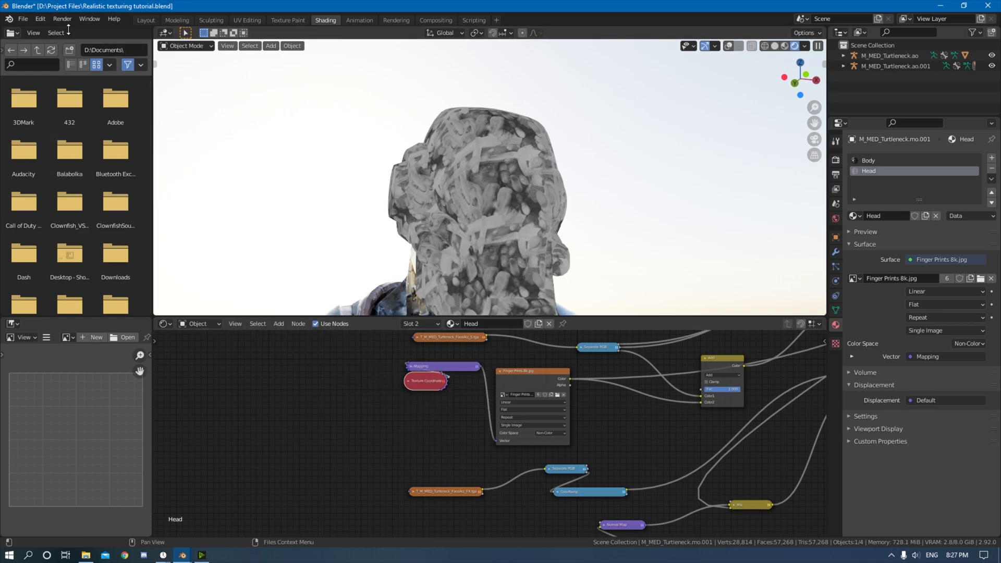
# Step: Turn on automatic packing of external data into the .blend file
pyautogui.click(23, 18)
pyautogui.moveTo(64, 186)
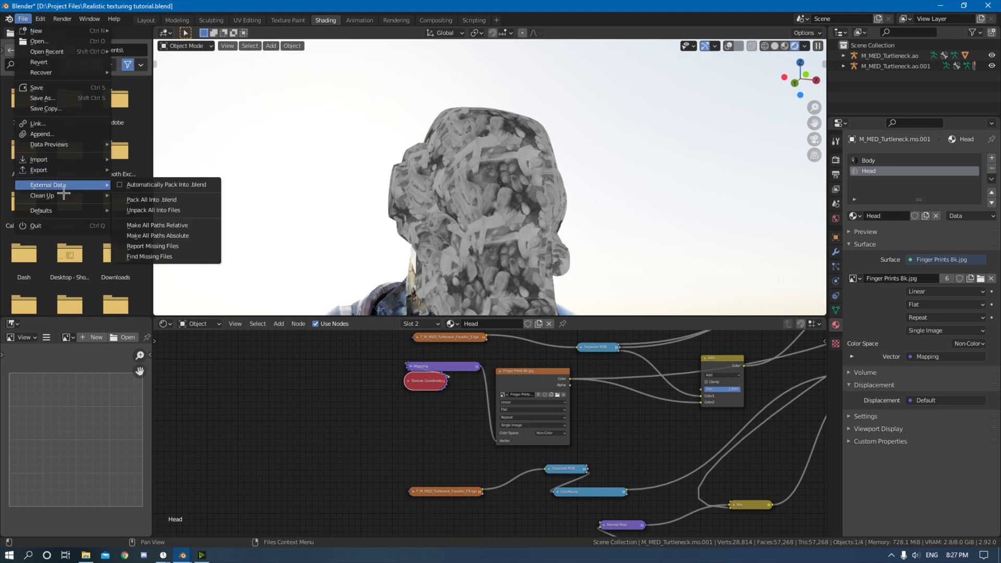
pyautogui.click(134, 188)
# Step: Reconnect the Mix Shader's output to the Material Output's Surface to restore the full Head material
pyautogui.moveTo(628, 453); pyautogui.dragTo(523, 459, button='middle')
pyautogui.moveTo(537, 392); pyautogui.dragTo(493, 423, button='middle')
pyautogui.moveTo(629, 409); pyautogui.dragTo(326, 353, button='middle')
pyautogui.moveTo(643, 426); pyautogui.dragTo(806, 447)
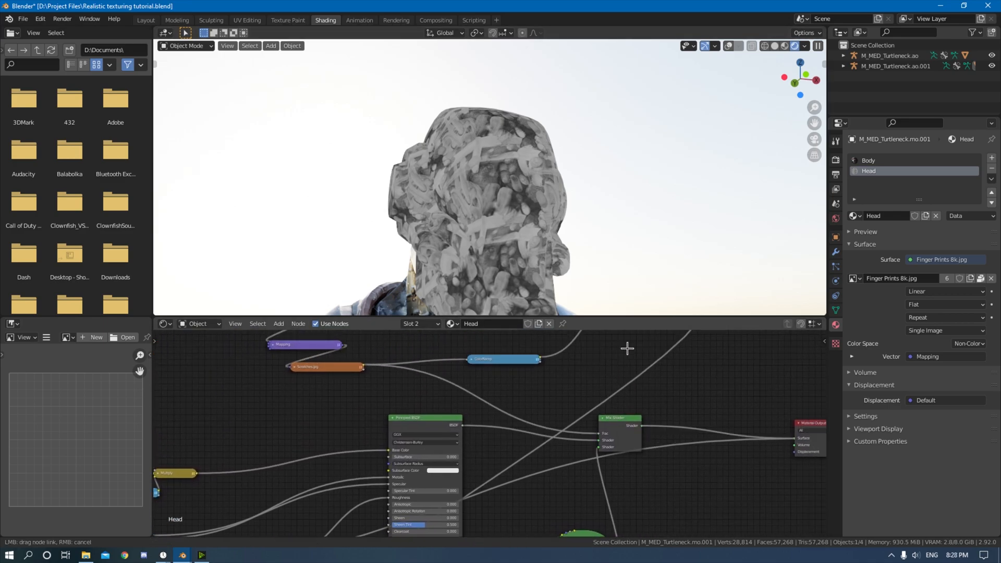
pyautogui.scroll(3, 592, 197)
pyautogui.moveTo(592, 197); pyautogui.dragTo(679, 202, button='middle')
pyautogui.scroll(1, 558, 207)
# Step: Insert a ColorRamp node on the link between the FaceAcc_S Separate RGB node and the Add node's Color1
pyautogui.scroll(-5, 555, 240)
pyautogui.scroll(-1, 678, 202)
pyautogui.scroll(1, 667, 221)
pyautogui.moveTo(443, 437); pyautogui.dragTo(649, 342, button='middle')
pyautogui.moveTo(404, 458); pyautogui.dragTo(509, 431, button='middle')
pyautogui.hotkey('shift', 'a')
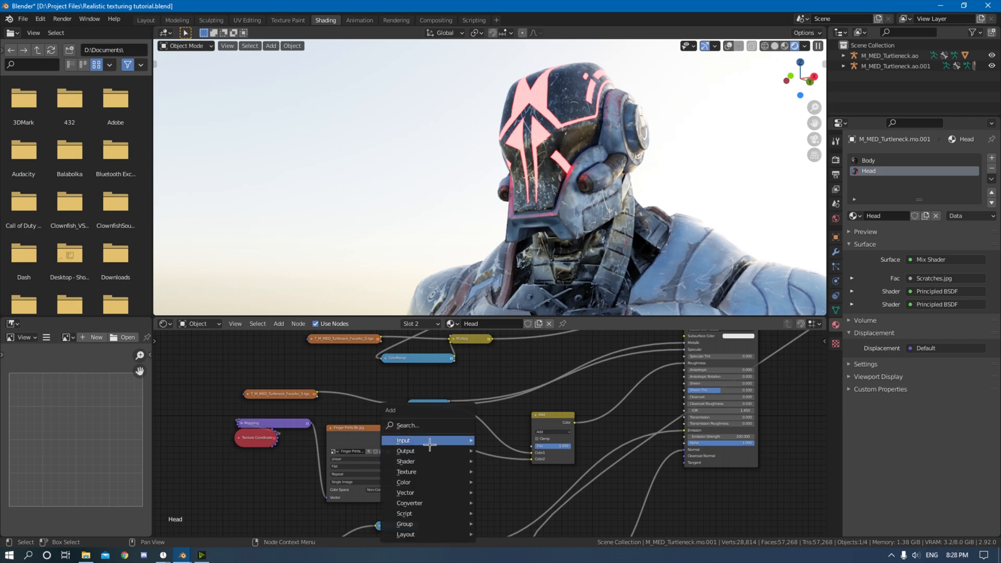
pyautogui.click(417, 423)
pyautogui.write('color')
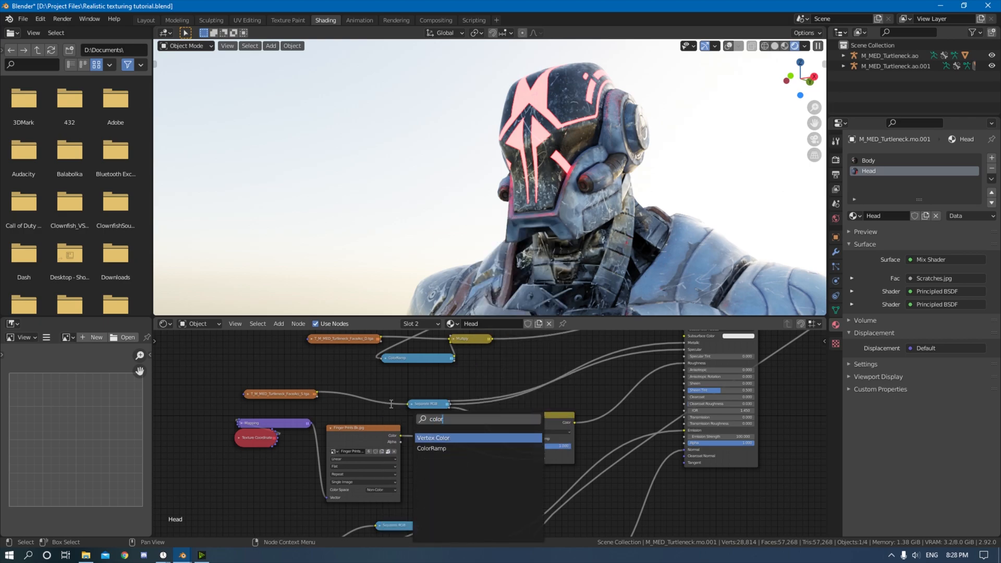
pyautogui.click(447, 450)
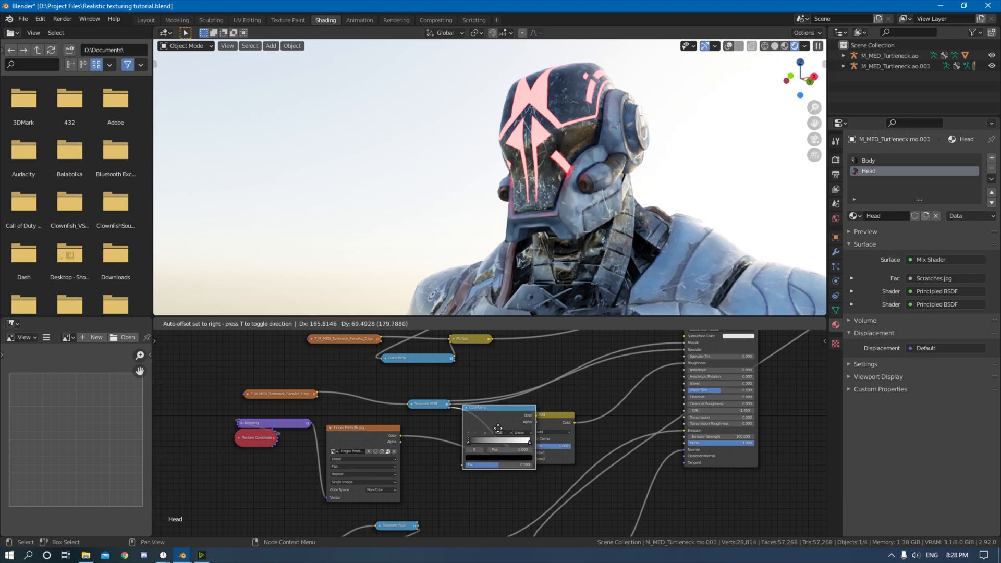
pyautogui.click(536, 449)
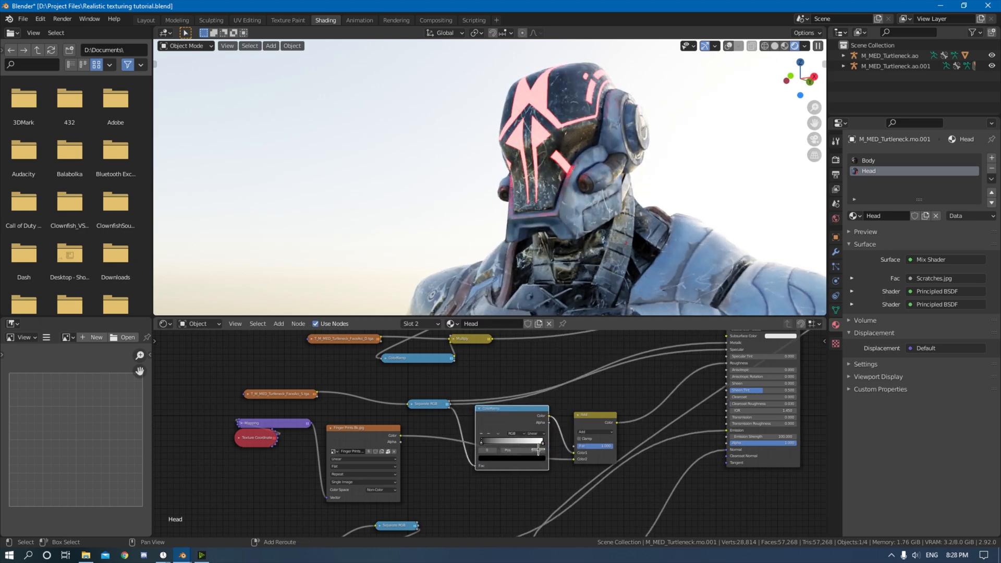
# Step: Duplicate the ColorRamp onto the link between the Finger Prints texture and the Add node's Color2, and arrange both ramps
pyautogui.hotkey('shift', 'd')
pyautogui.click(490, 468)
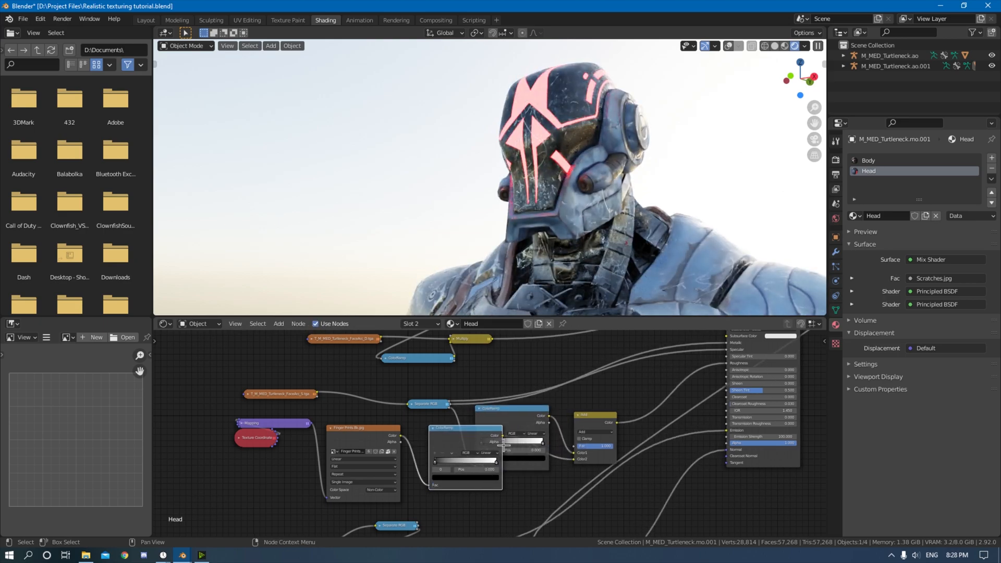
pyautogui.moveTo(487, 492); pyautogui.dragTo(494, 530)
pyautogui.moveTo(543, 416); pyautogui.dragTo(546, 380, button='middle')
pyautogui.moveTo(525, 384); pyautogui.dragTo(531, 382)
# Step: Move the black stop of the Separate RGB ColorRamp to about 0.791
pyautogui.scroll(2, 531, 382)
pyautogui.moveTo(511, 384); pyautogui.dragTo(487, 398, button='middle')
pyautogui.scroll(-1, 487, 397)
pyautogui.moveTo(440, 411); pyautogui.dragTo(508, 411)
# Step: Move the white stop of the Finger Prints ColorRamp to about 0.327
pyautogui.moveTo(543, 199); pyautogui.dragTo(452, 263, button='middle')
pyautogui.scroll(5, 496, 261)
pyautogui.scroll(-4, 490, 263)
pyautogui.keyDown('shift'); pyautogui.moveTo(522, 287); pyautogui.dragTo(605, 225, button='middle'); pyautogui.keyUp('shift')
pyautogui.moveTo(658, 268)
pyautogui.mouseDown(button='middle')
pyautogui.moveTo(606, 273)
pyautogui.moveTo(673, 271)
pyautogui.mouseUp(button='middle')
pyautogui.scroll(6, 673, 271)
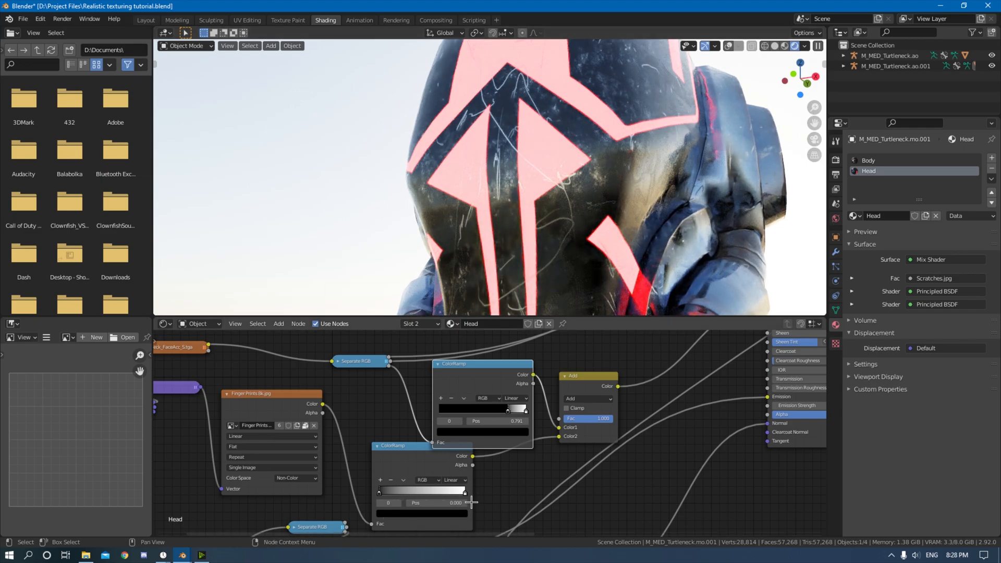
pyautogui.moveTo(465, 493); pyautogui.dragTo(412, 492)
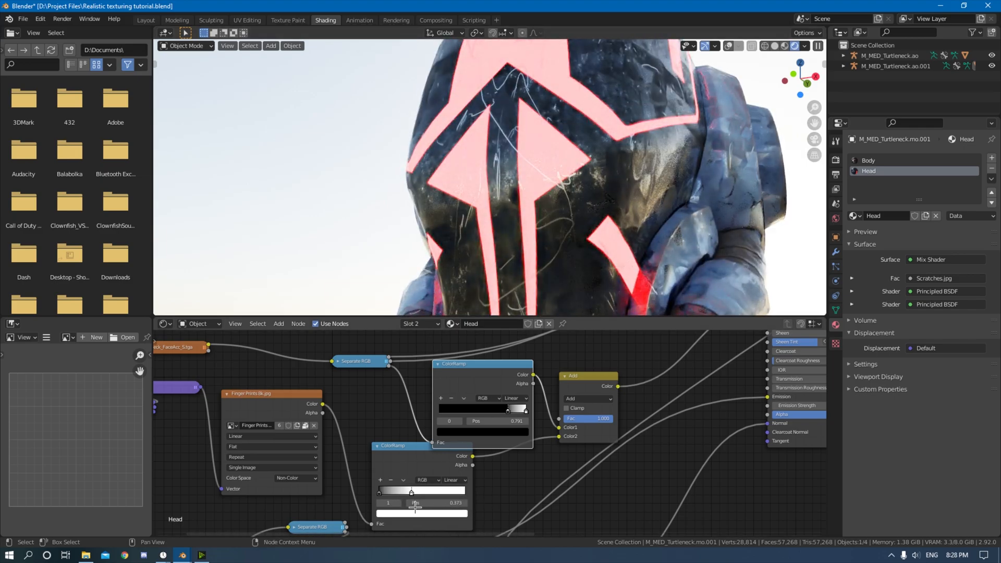
pyautogui.moveTo(414, 504); pyautogui.dragTo(411, 506)
# Step: Set the Finger Prints ColorRamp's white stop to about 0.42 and the Separate RGB ColorRamp's black stop to about 0.6
pyautogui.scroll(-7, 572, 203)
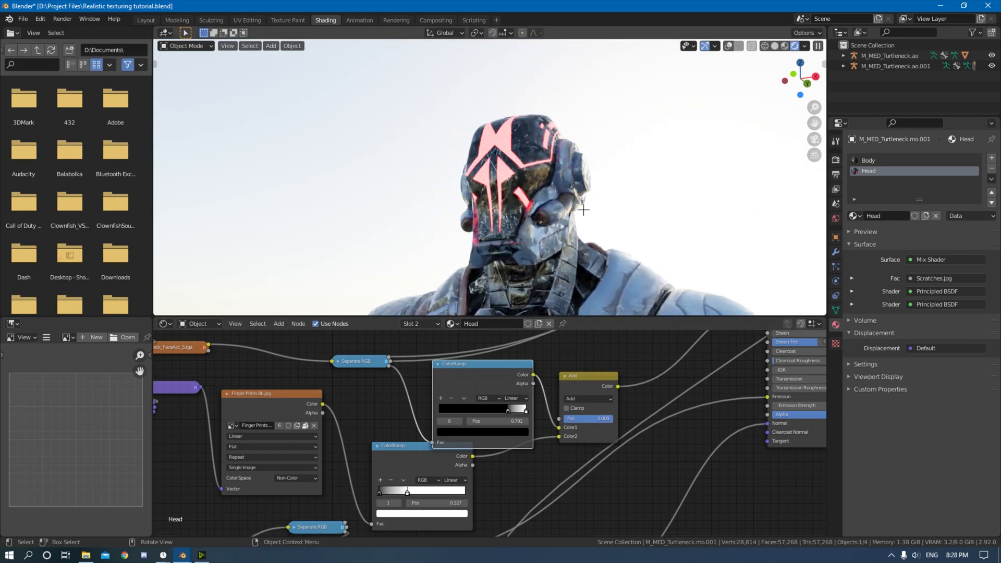
pyautogui.moveTo(529, 220); pyautogui.dragTo(619, 210, button='middle')
pyautogui.scroll(7, 509, 218)
pyautogui.moveTo(509, 218); pyautogui.dragTo(467, 271, button='middle')
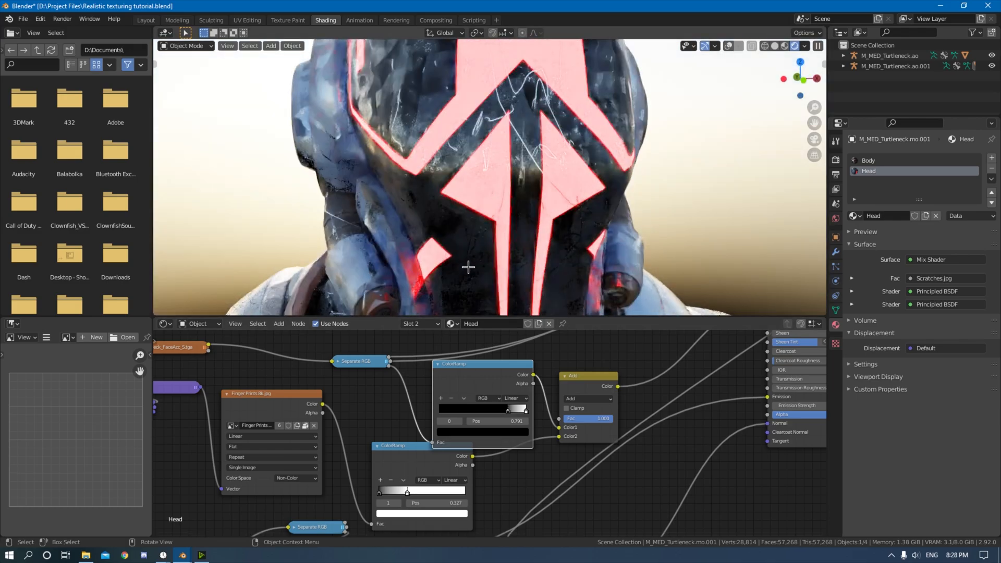
pyautogui.scroll(-5, 500, 266)
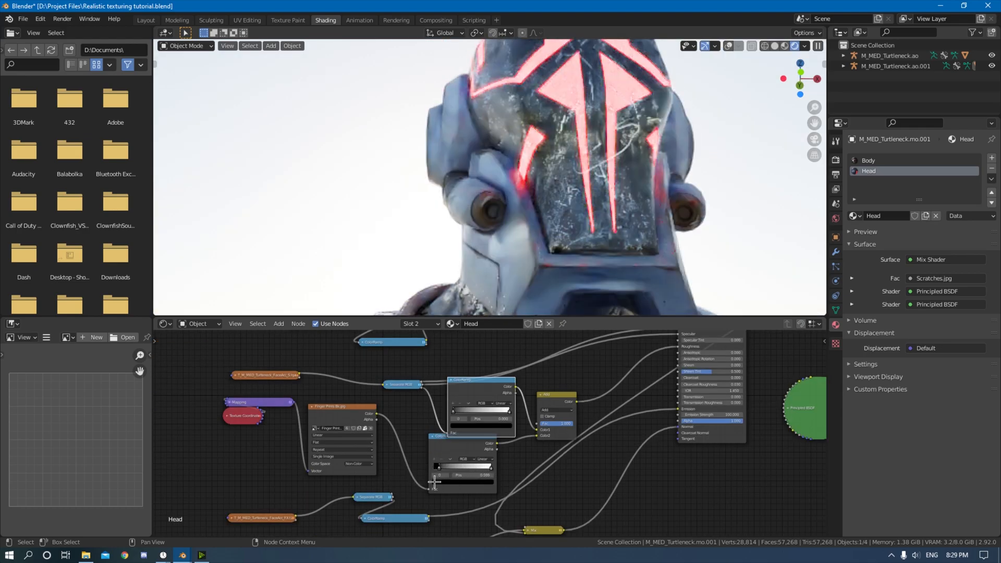
pyautogui.moveTo(488, 477); pyautogui.dragTo(469, 464)
pyautogui.moveTo(466, 417); pyautogui.dragTo(496, 423)
# Step: Examine the fingerprint and scratch detail on the head up close, and compare both characters from a distance
pyautogui.moveTo(642, 252); pyautogui.dragTo(640, 153, button='middle')
pyautogui.scroll(2, 665, 149)
pyautogui.scroll(2, 638, 155)
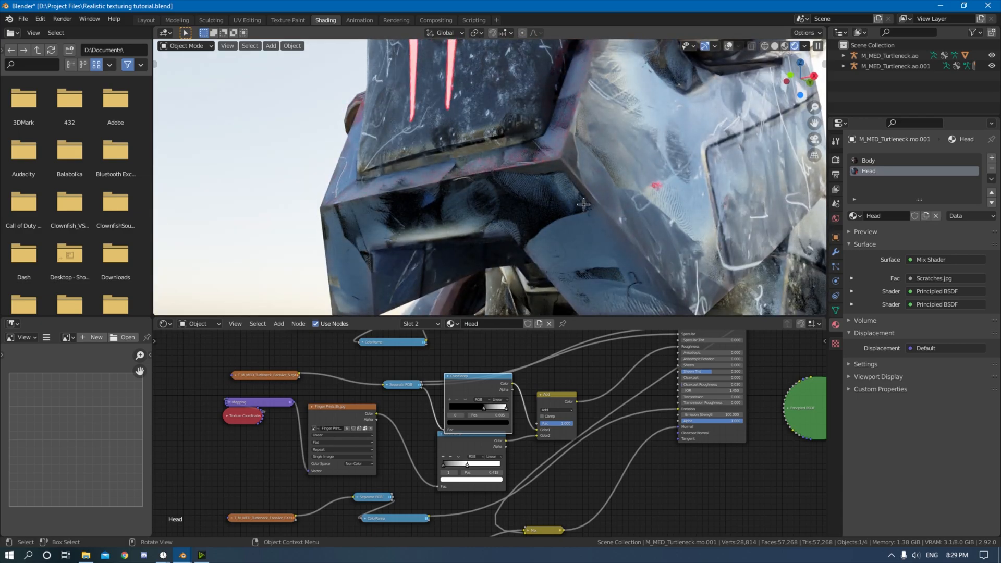
pyautogui.scroll(-3, 615, 172)
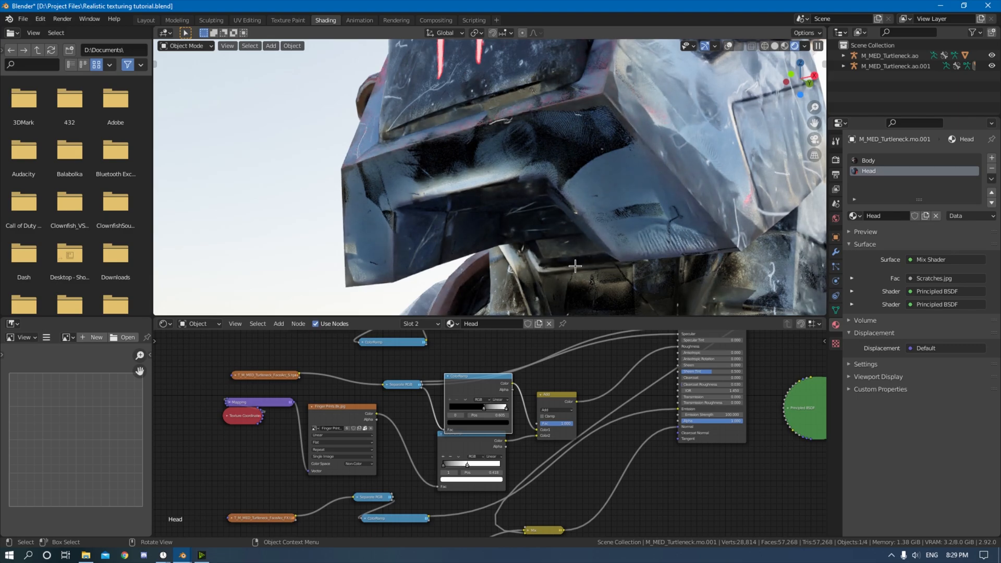
pyautogui.moveTo(571, 246); pyautogui.dragTo(641, 247, button='middle')
pyautogui.scroll(-6, 609, 252)
pyautogui.scroll(-6, 536, 248)
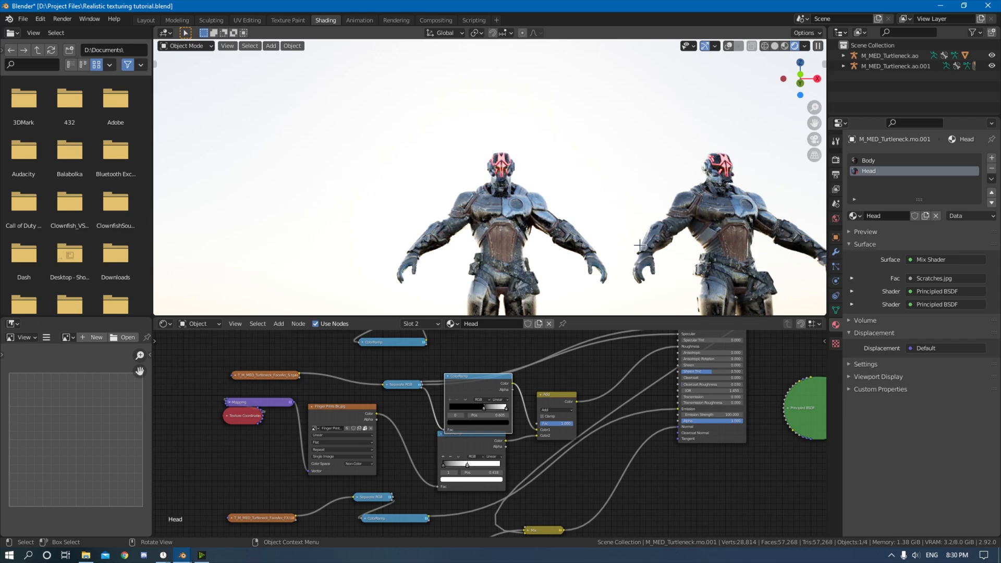
pyautogui.scroll(6, 636, 245)
pyautogui.moveTo(623, 245); pyautogui.dragTo(596, 217, button='middle')
pyautogui.scroll(-2, 652, 234)
pyautogui.scroll(2, 639, 220)
# Step: Save the blend file and review the textured head from the side and front
pyautogui.hotkey('ctrl', 's')
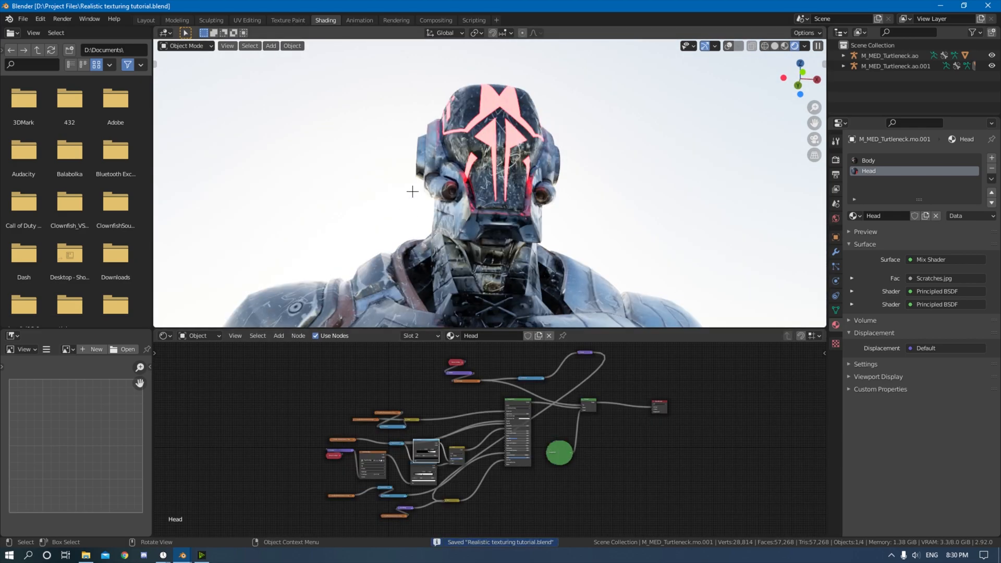
pyautogui.scroll(-3, 521, 133)
pyautogui.moveTo(530, 165); pyautogui.dragTo(558, 179, button='middle')
pyautogui.scroll(5, 538, 195)
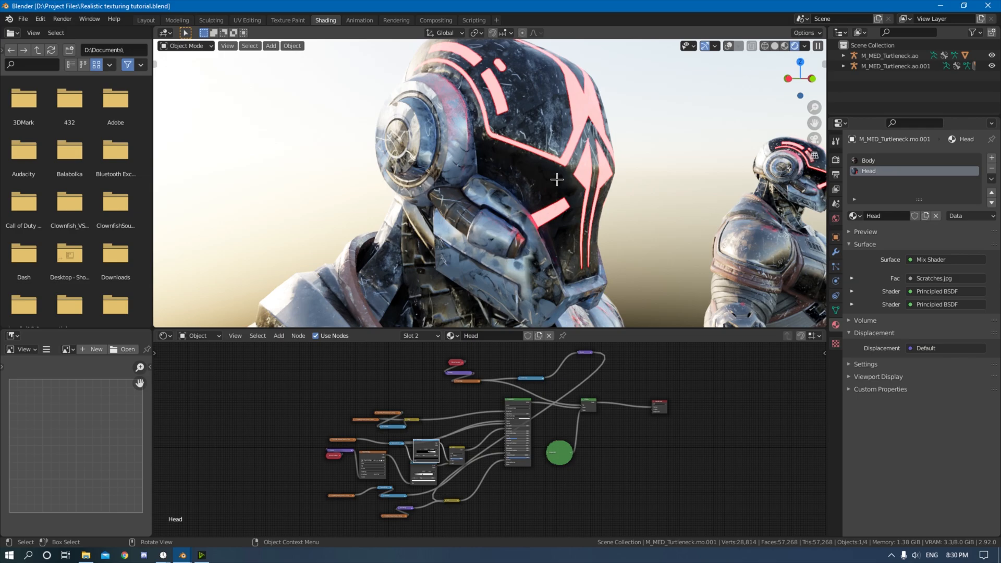
pyautogui.scroll(-5, 691, 236)
pyautogui.moveTo(691, 237); pyautogui.dragTo(604, 184, button='middle')
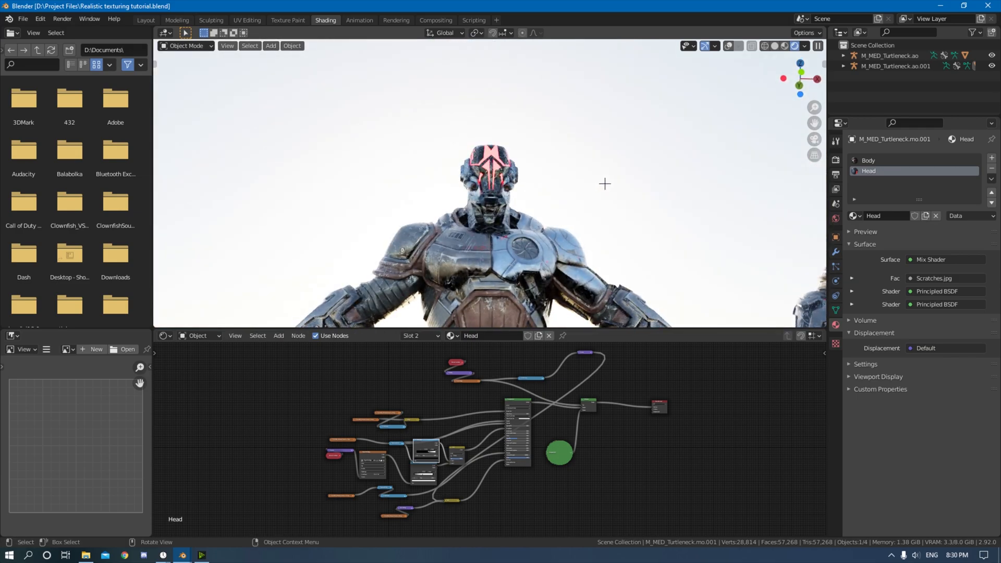